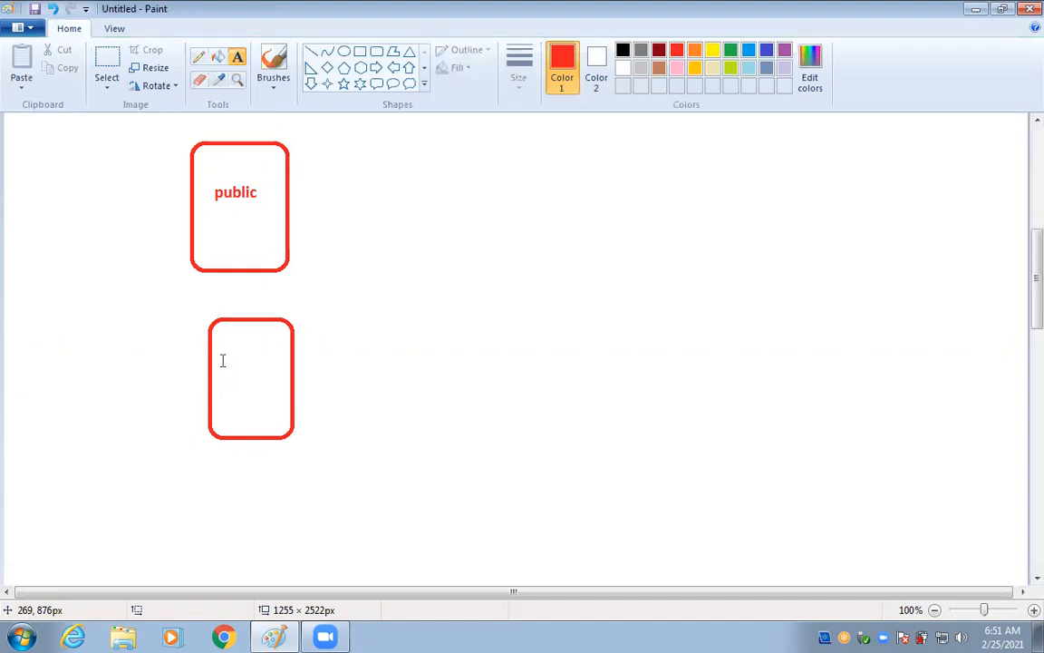
Add the bold red Calibri 16 label 'private' inside the lower red box.
click(222, 361)
text(p)
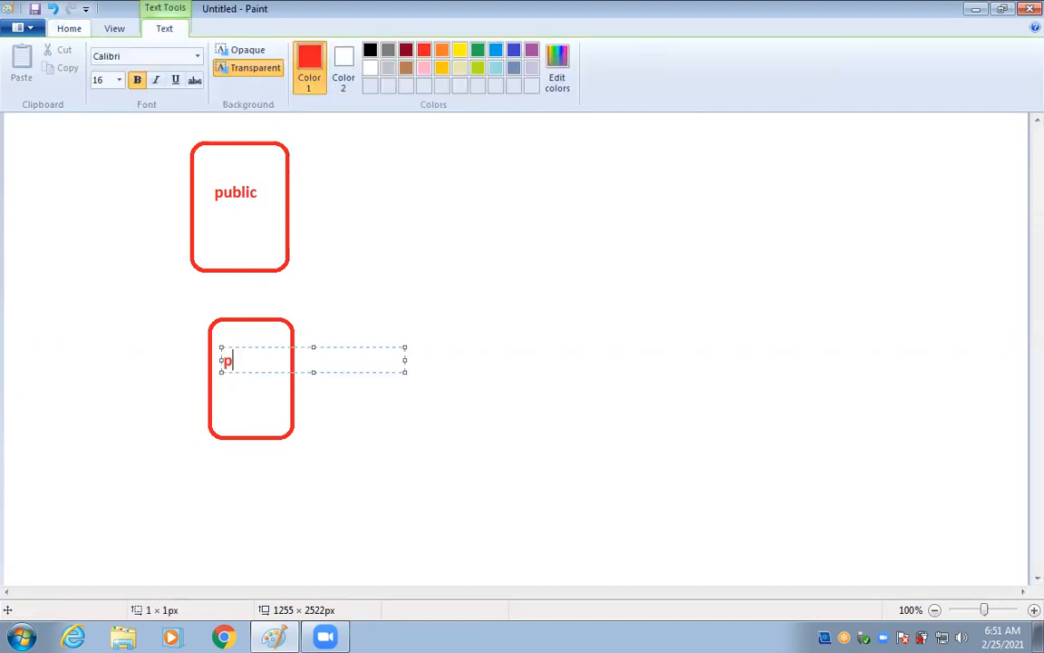
text(rivate)
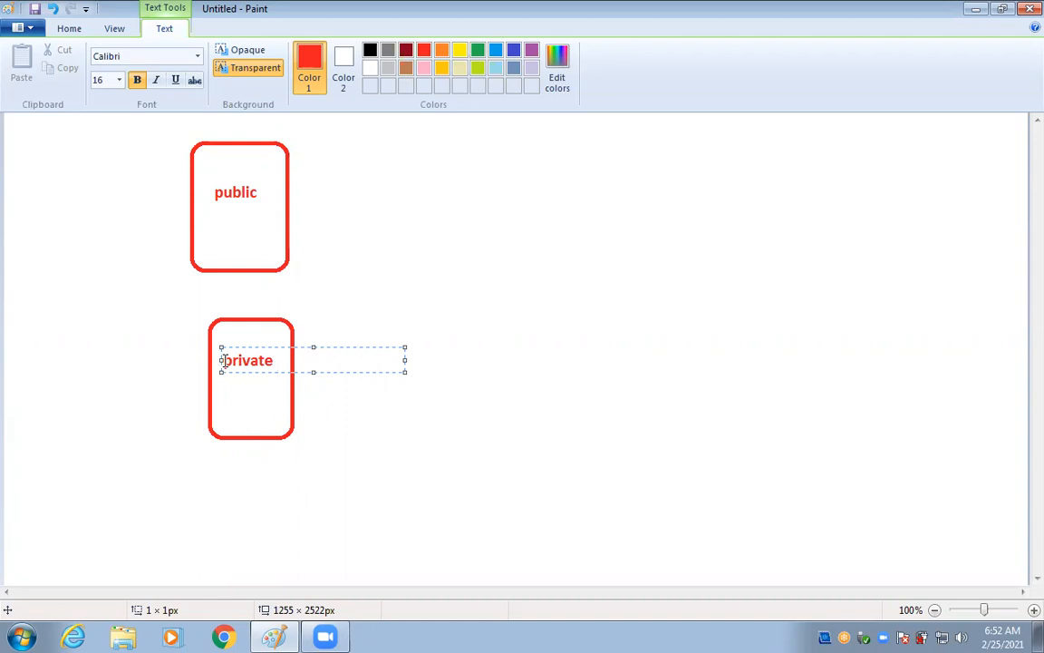
click(633, 241)
Draw a red rounded speech-bubble callout beside the public and private boxes.
scroll(641, 245, up, 5)
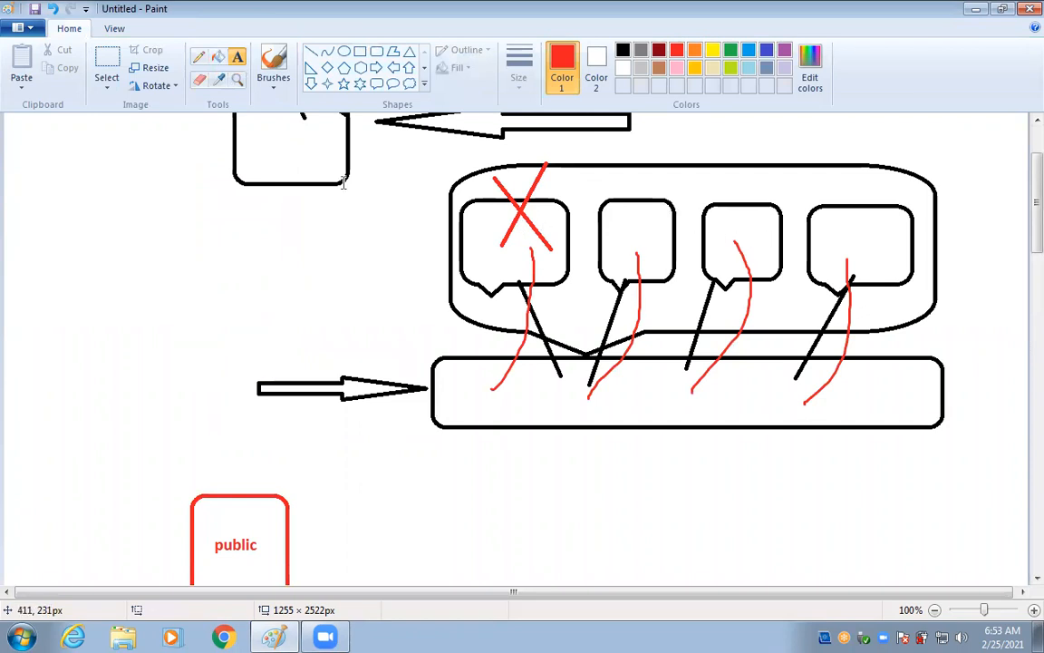
click(376, 83)
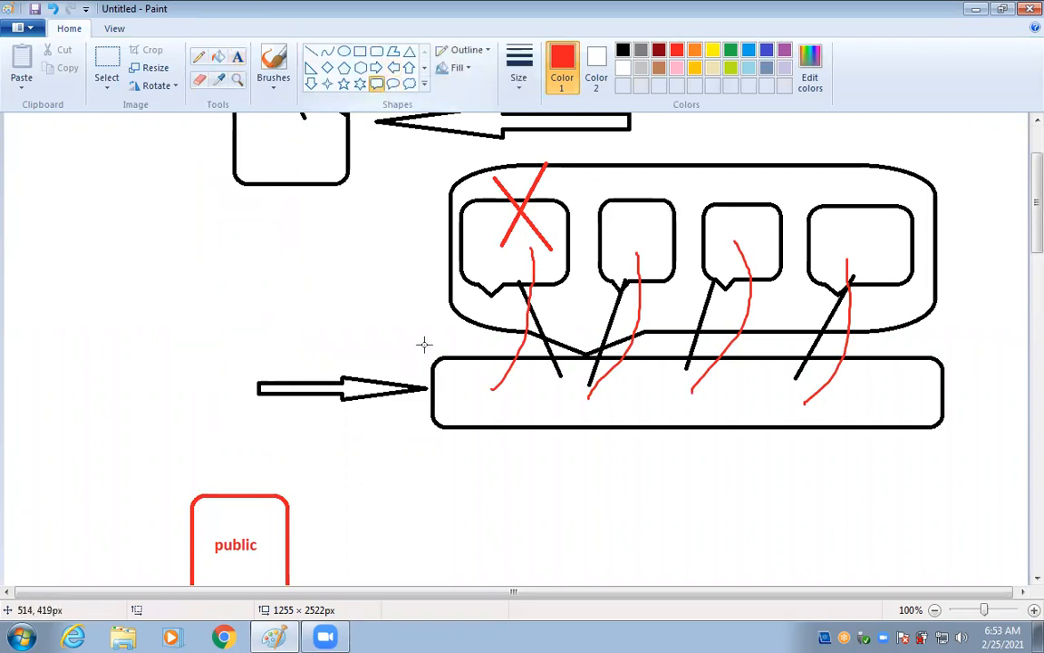
scroll(424, 343, down, 5)
drag(448, 264, 683, 488)
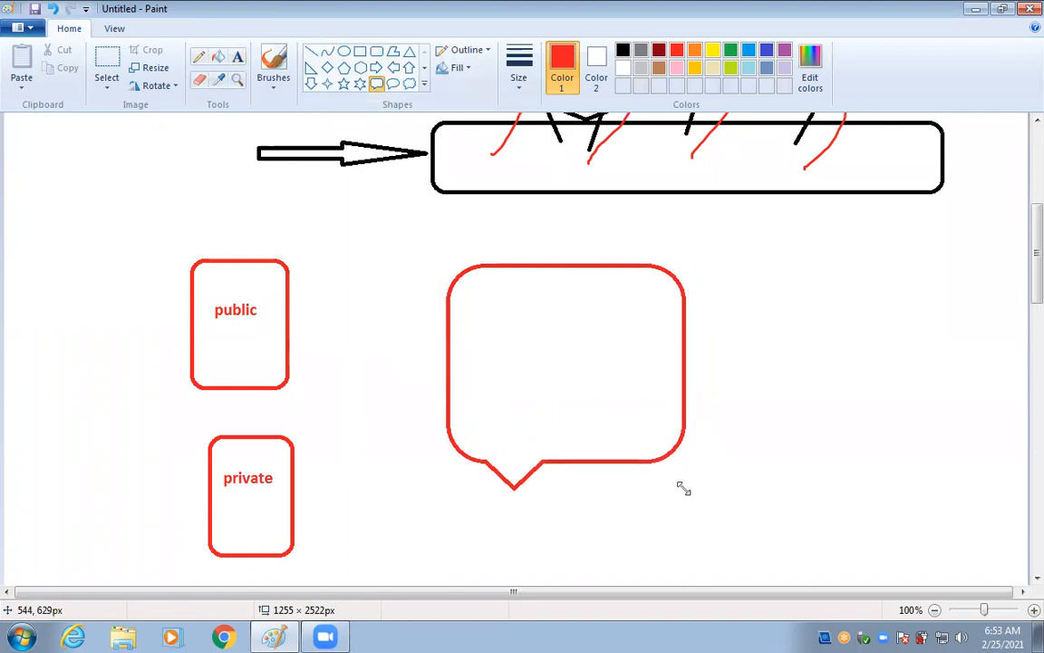
click(767, 348)
Draw a larger green speech bubble around the red one, then minimize Paint.
click(731, 50)
drag(378, 236, 762, 548)
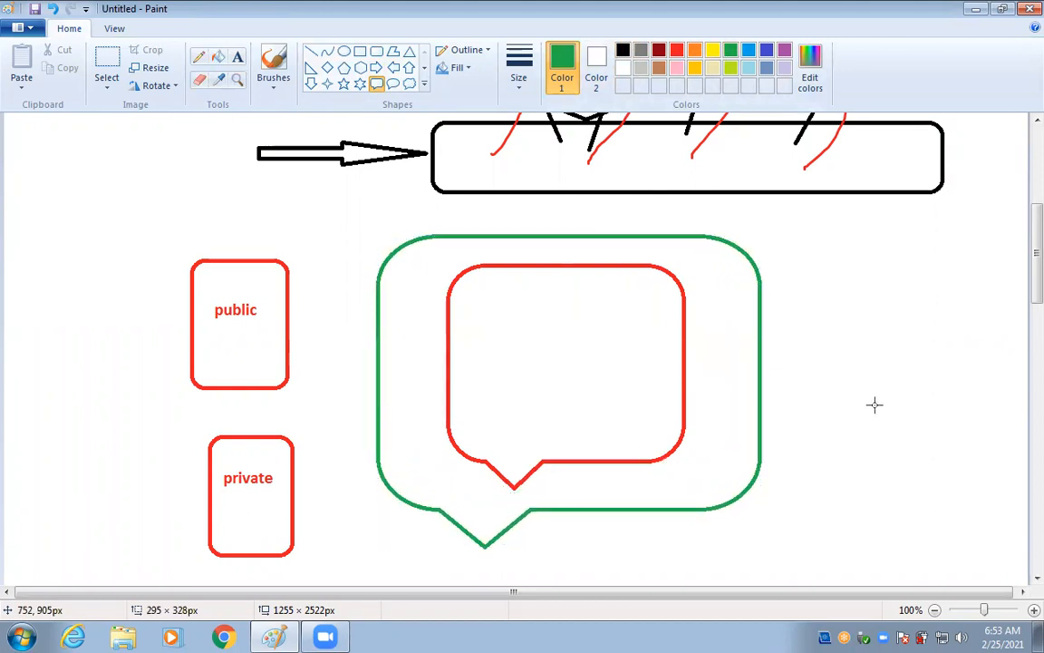
click(873, 402)
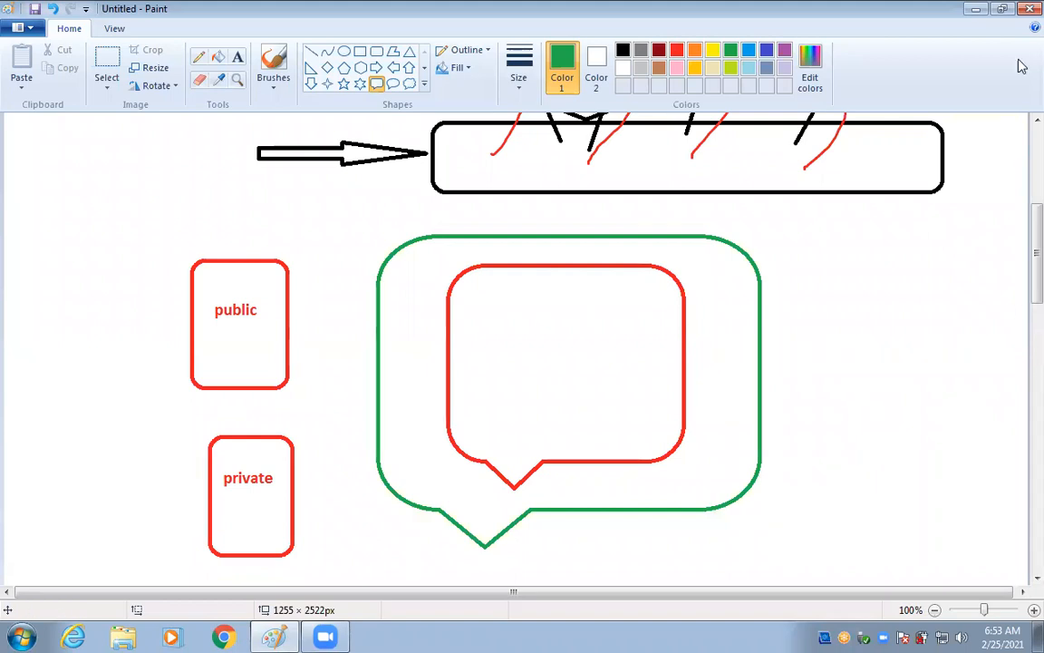
click(978, 11)
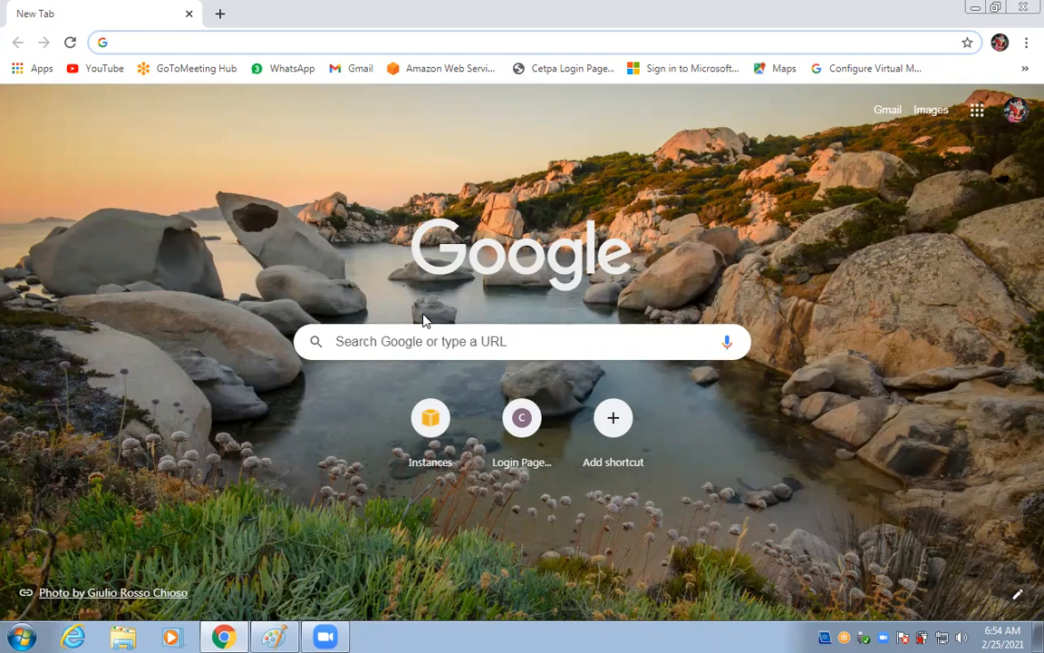
Go to the Microsoft Azure sign-in page and choose the account.
click(859, 70)
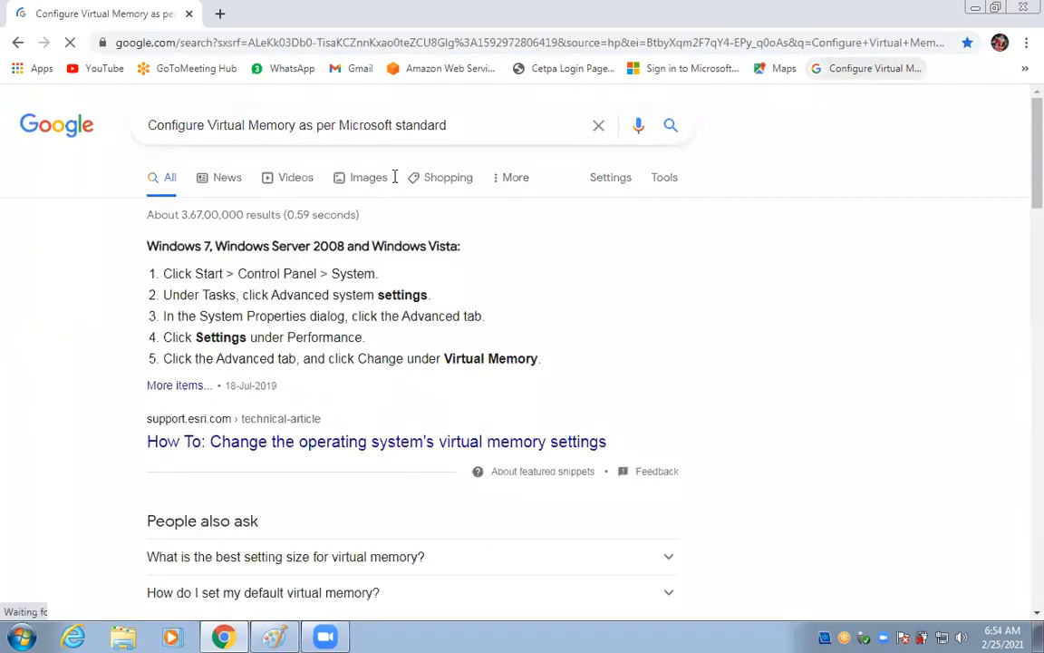
click(705, 67)
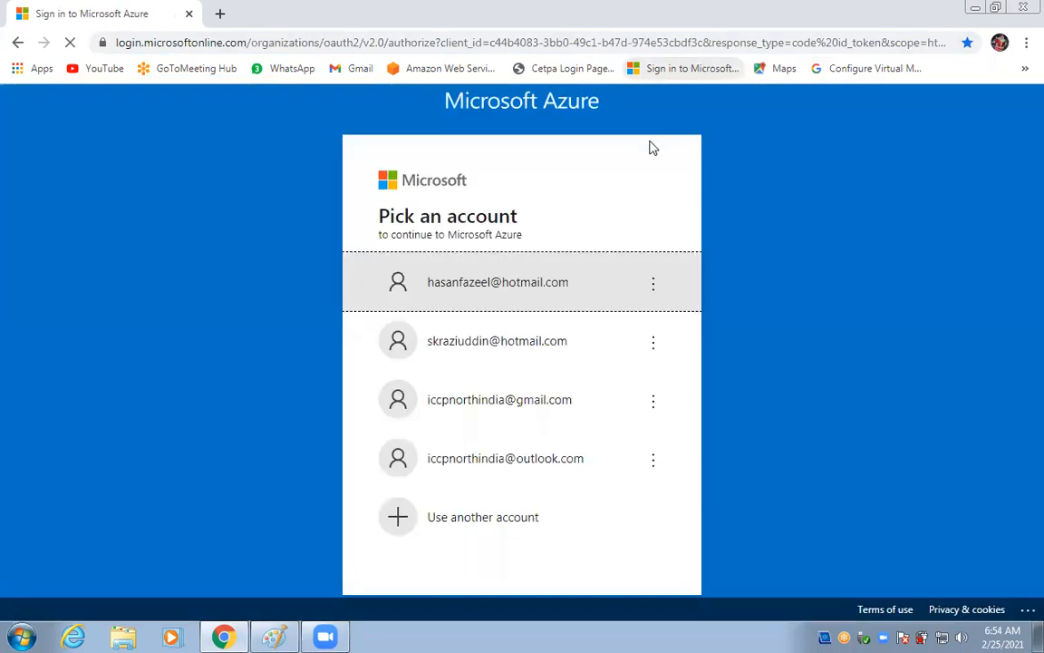
click(534, 301)
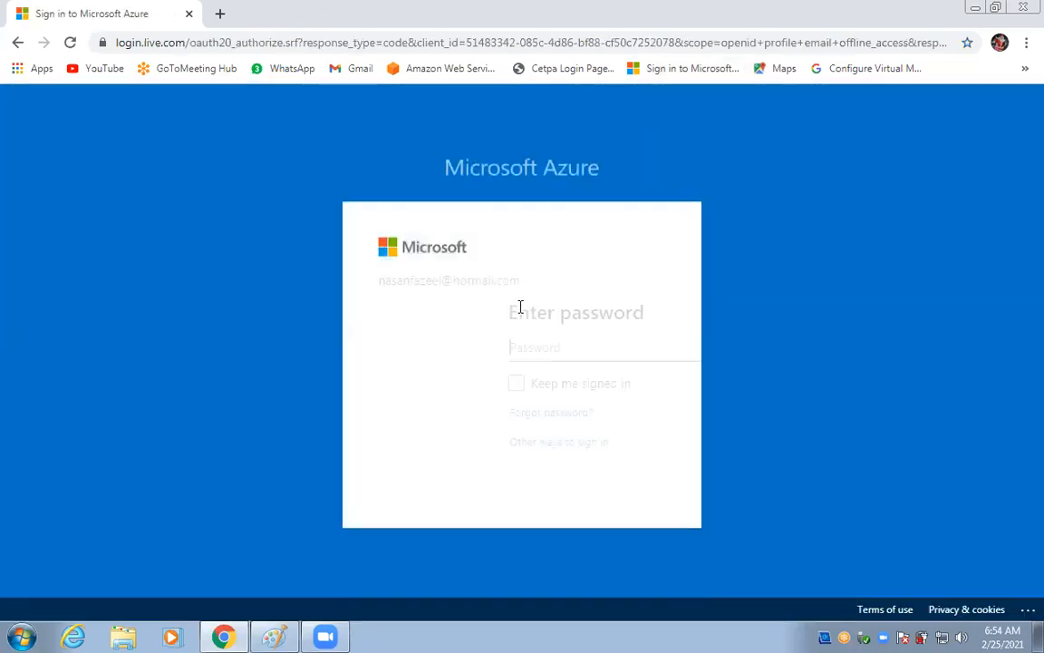
Enter the account password, tick Keep me signed in, and sign in.
click(496, 353)
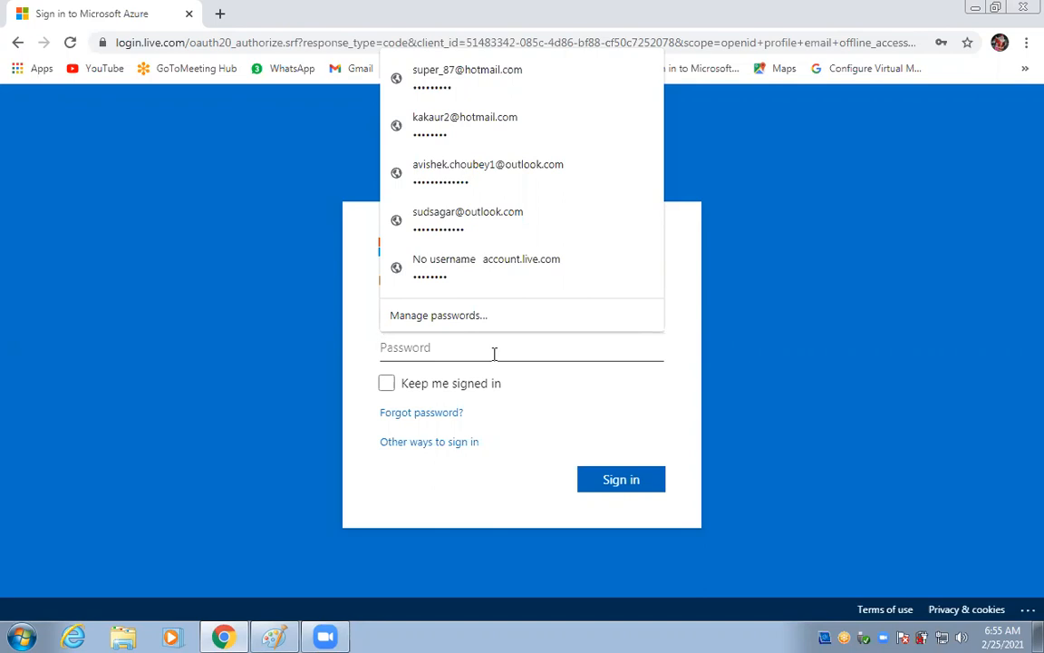
text(••)
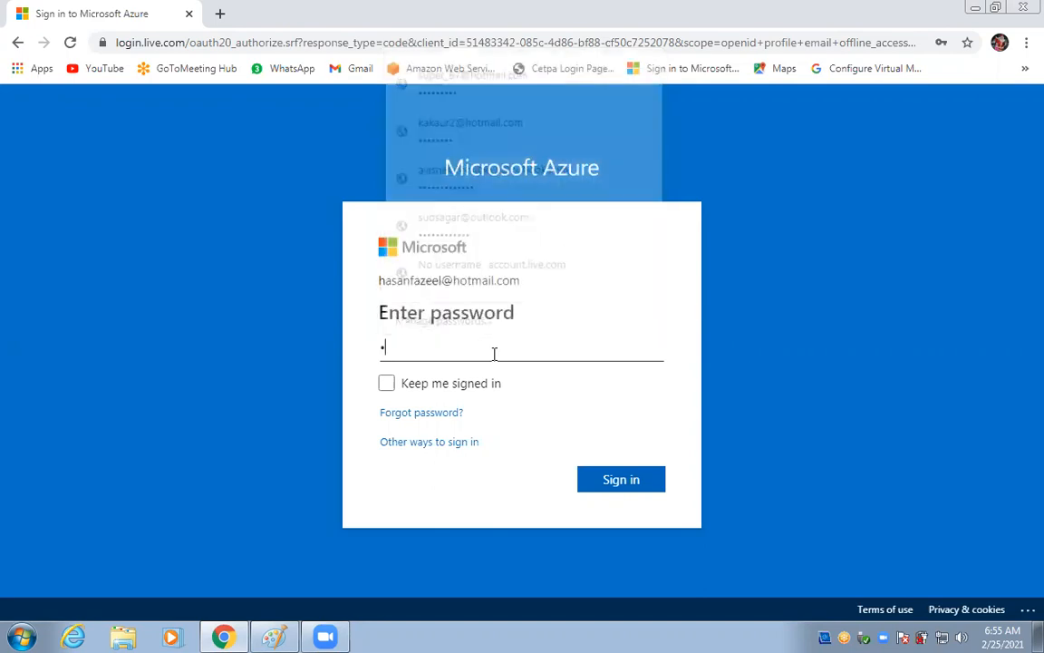
text(••••)
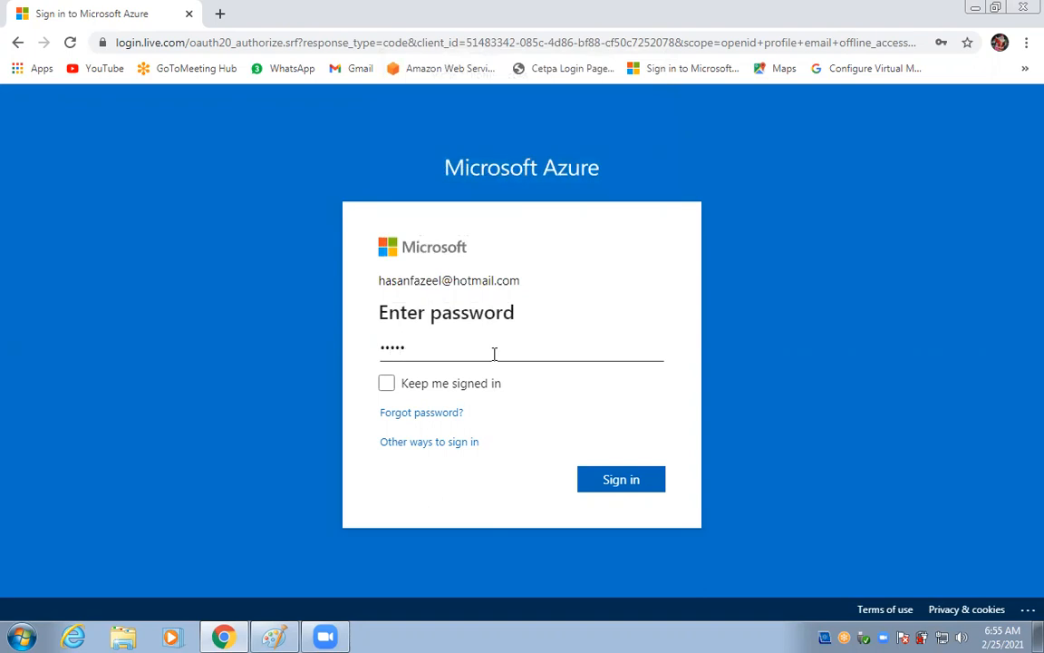
text(••••)
text(•)
click(476, 392)
click(603, 478)
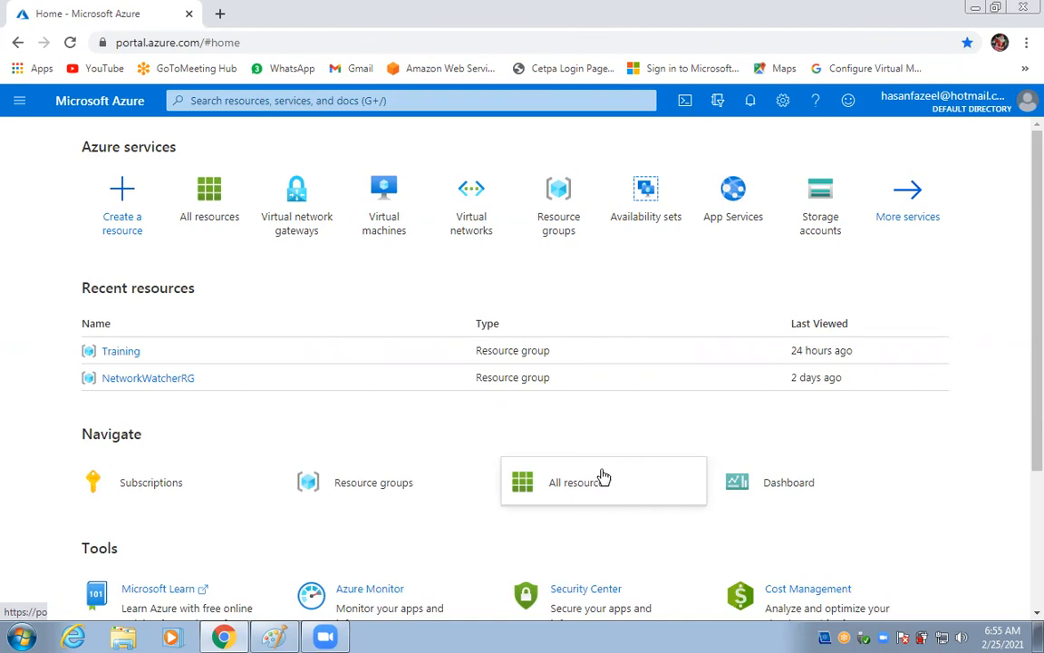
Go to Virtual networks from the portal menu and choose + New.
mouse_move(305, 208)
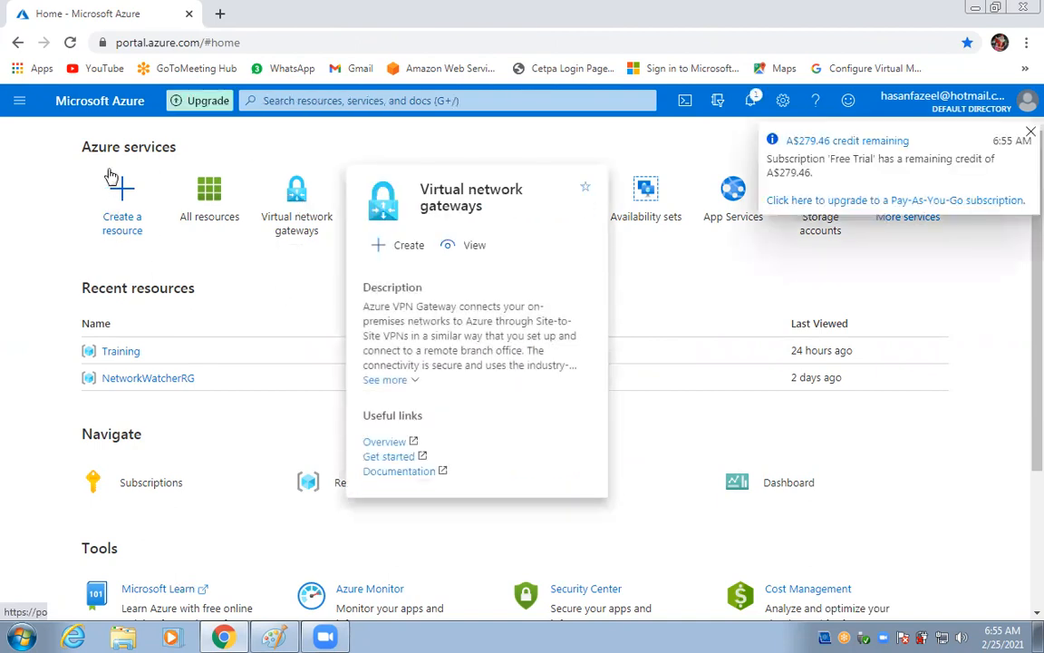
click(14, 100)
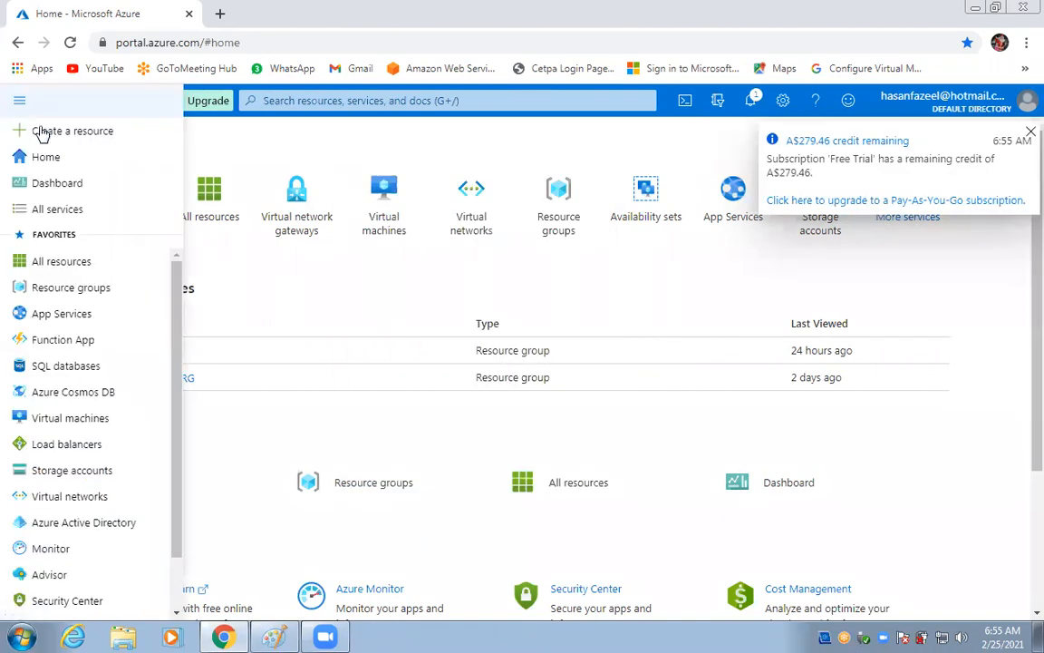
mouse_move(100, 513)
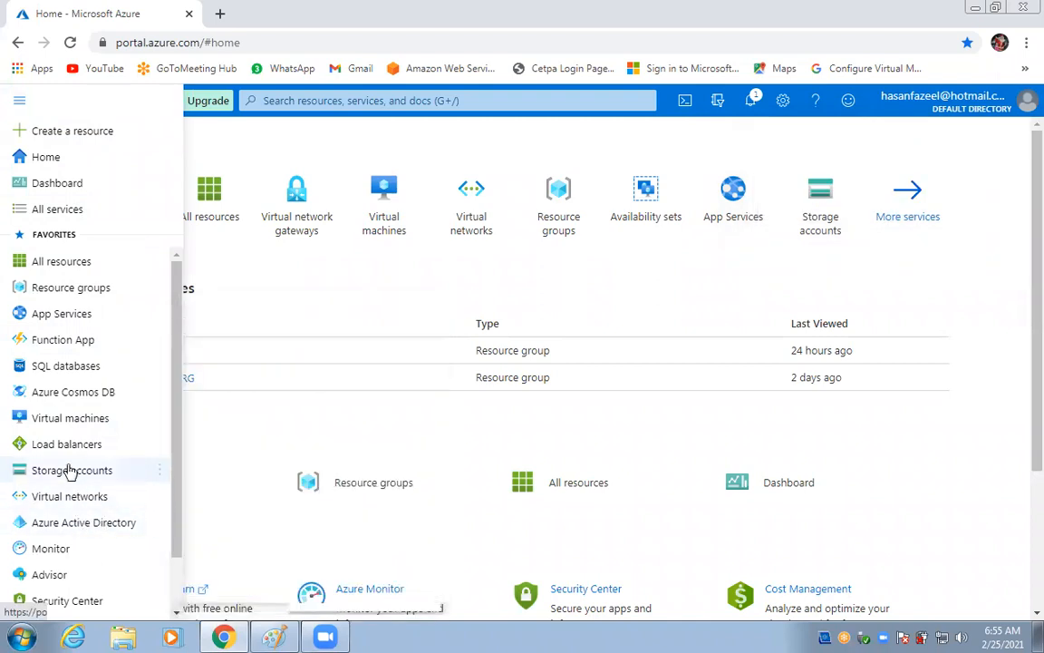
click(70, 499)
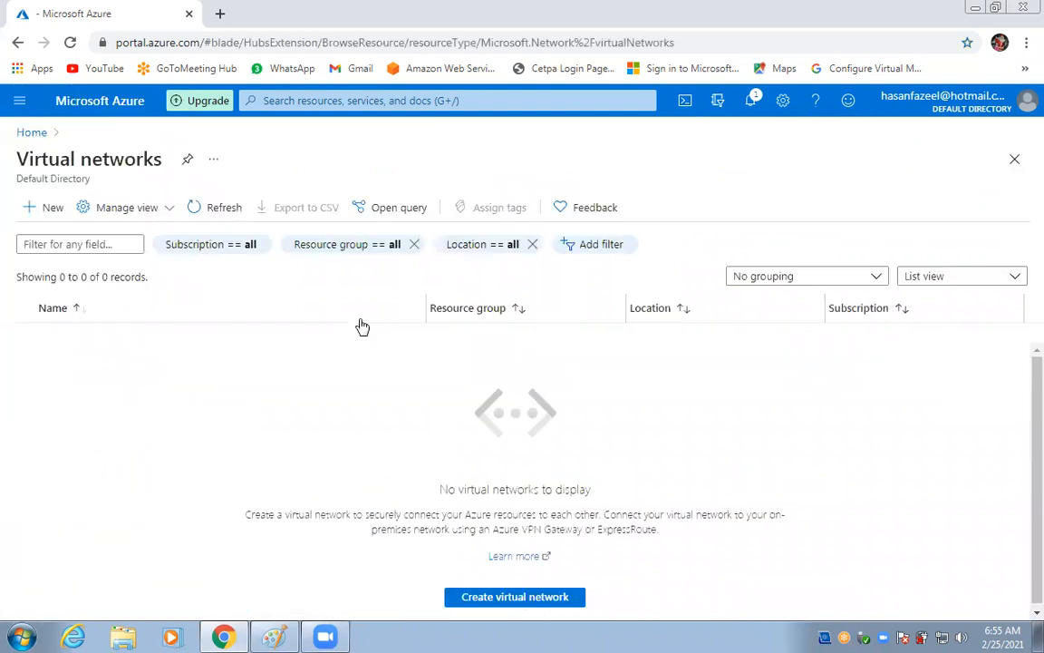
click(65, 208)
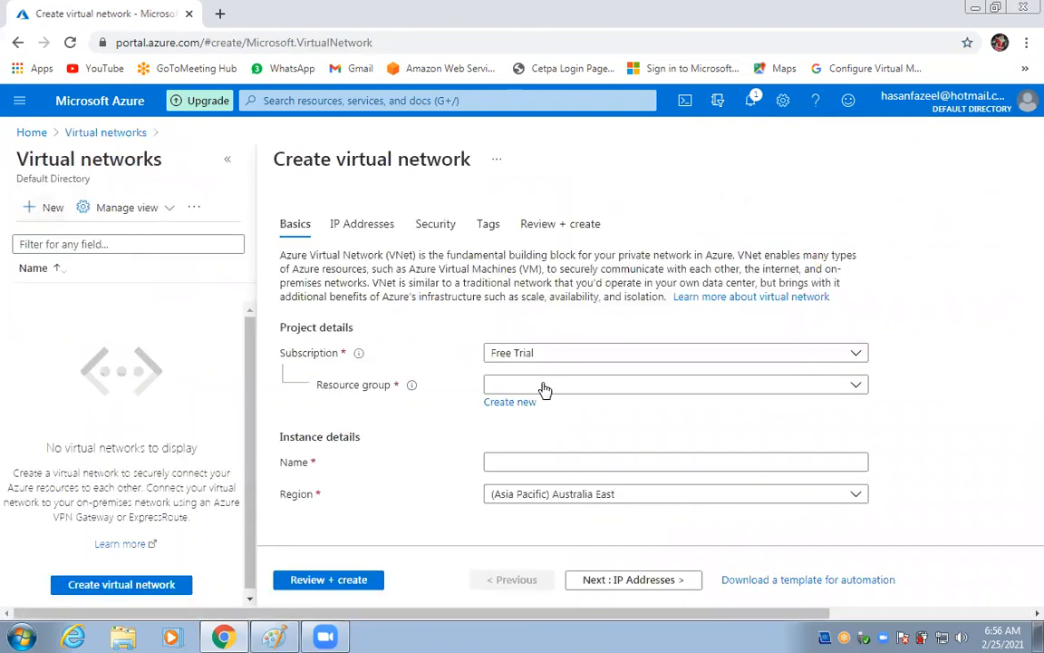
Select the Training resource group and name the network Loadbalancer-Vnet1.
click(544, 386)
key(Escape)
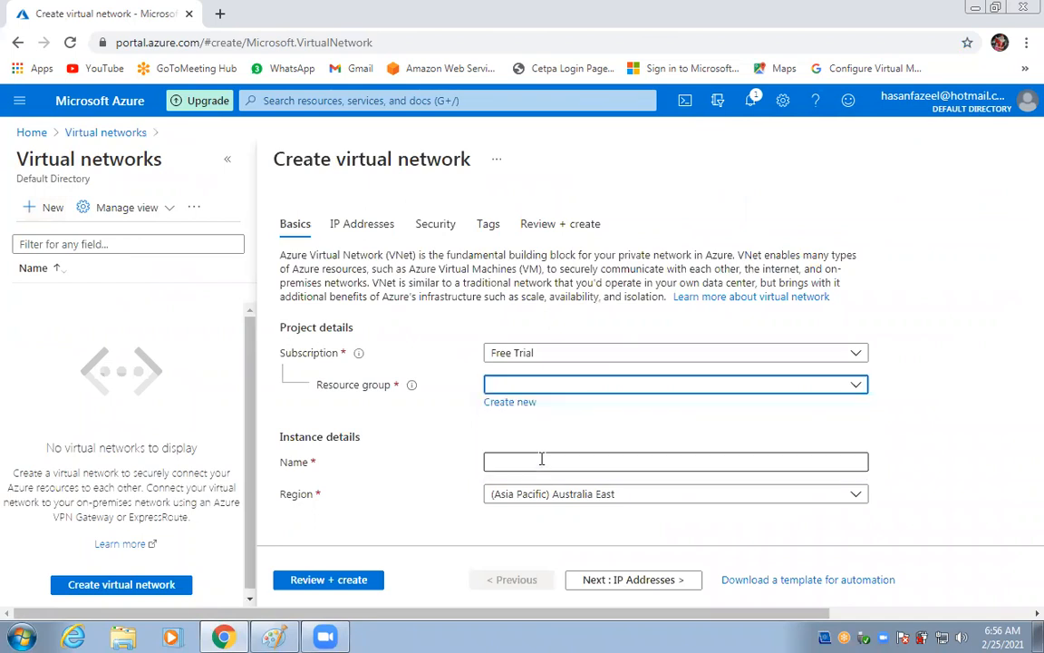
click(542, 463)
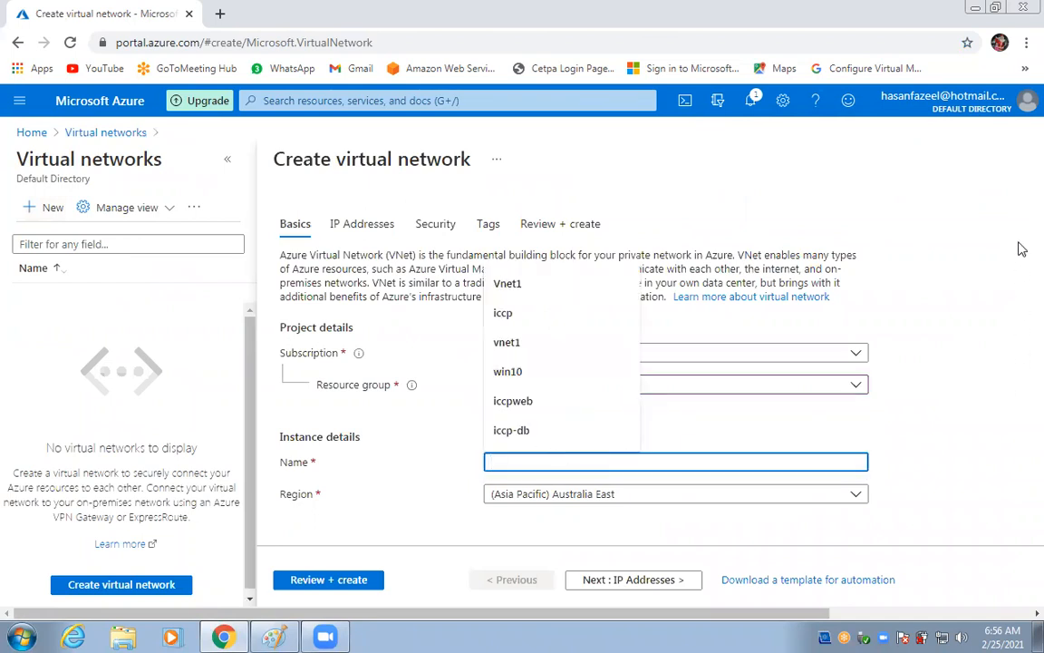
text(L)
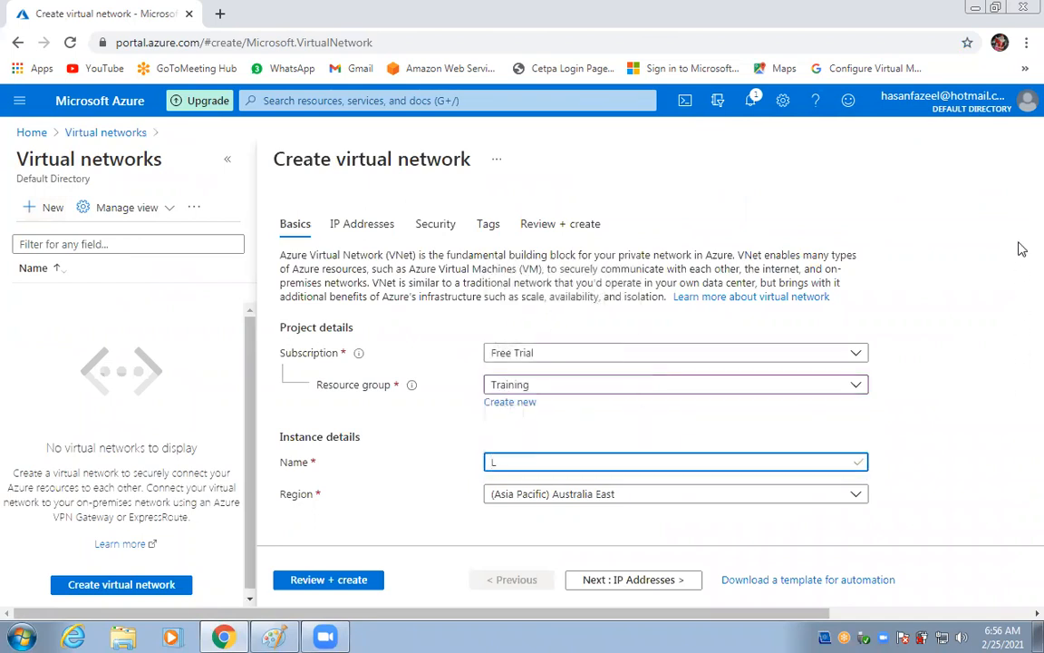
text(oadbalancer-Cnet)
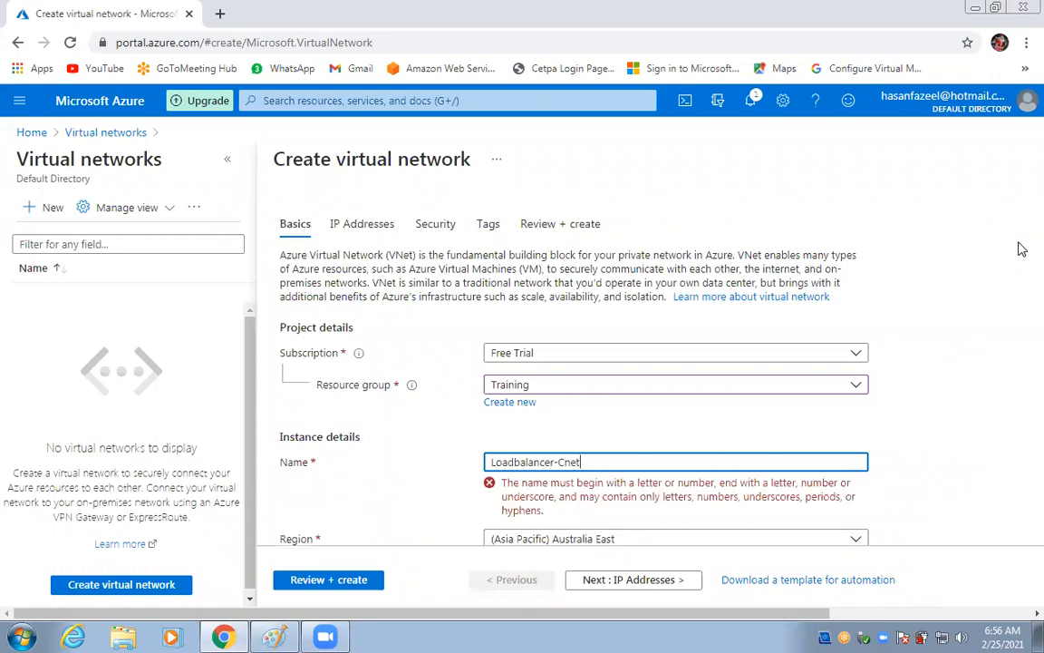
key(BackSpace)
key(BackSpace)
key(BackSpace)
key(BackSpace)
key(BackSpace)
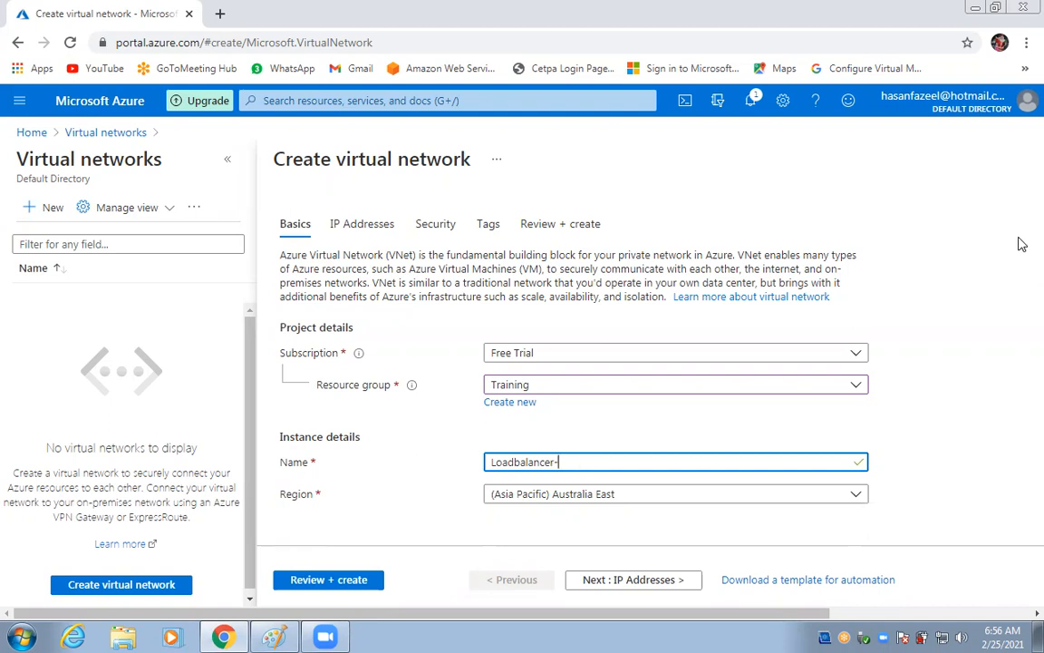
text(-Vnet1)
On IP Addresses, swap the 10.0.0.0/16 address space for 192.168.1.0/24.
click(592, 585)
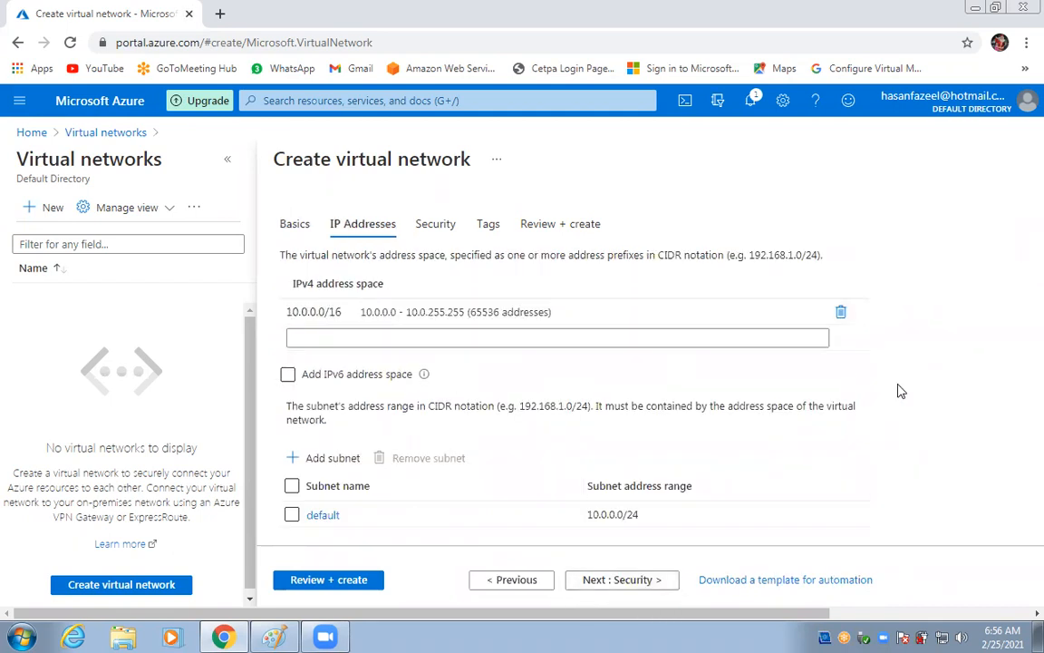
click(291, 316)
click(669, 340)
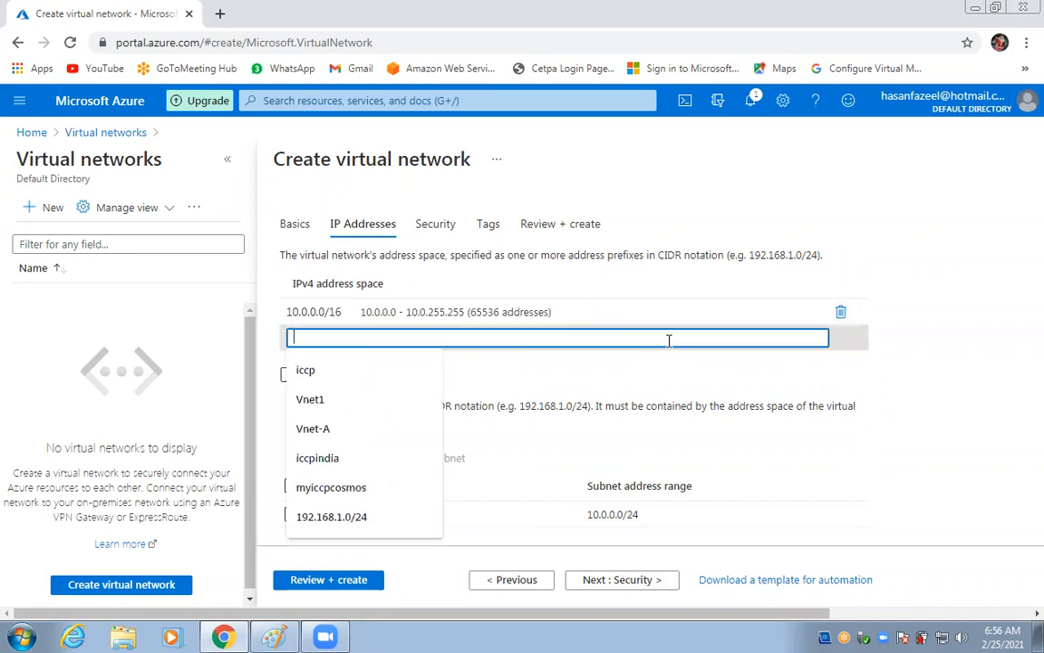
click(842, 310)
click(611, 311)
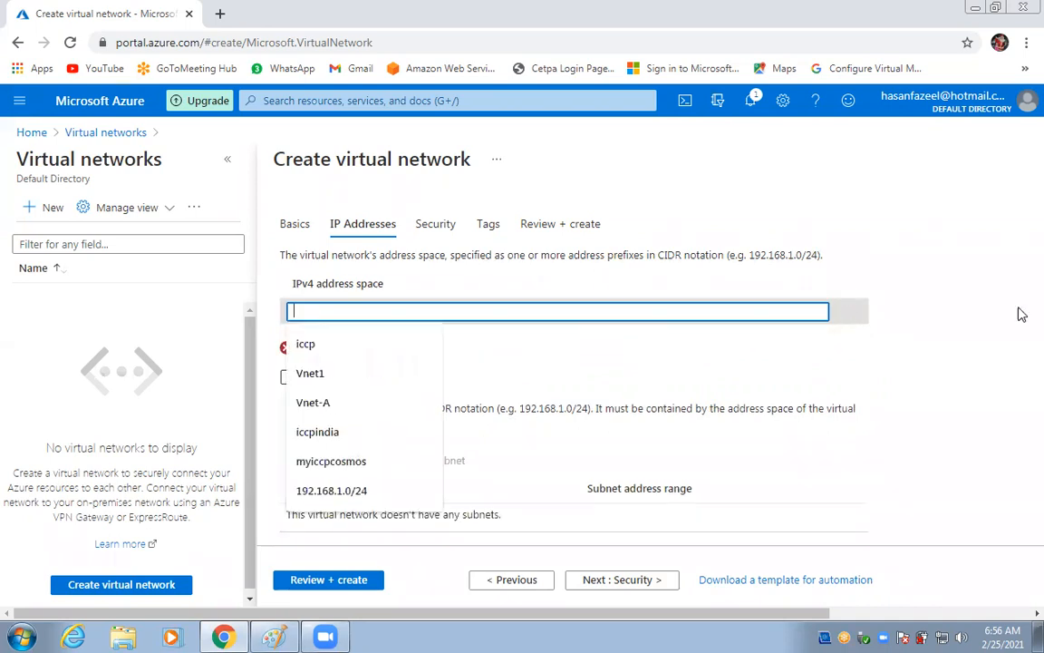
text(192.168.1.0/24)
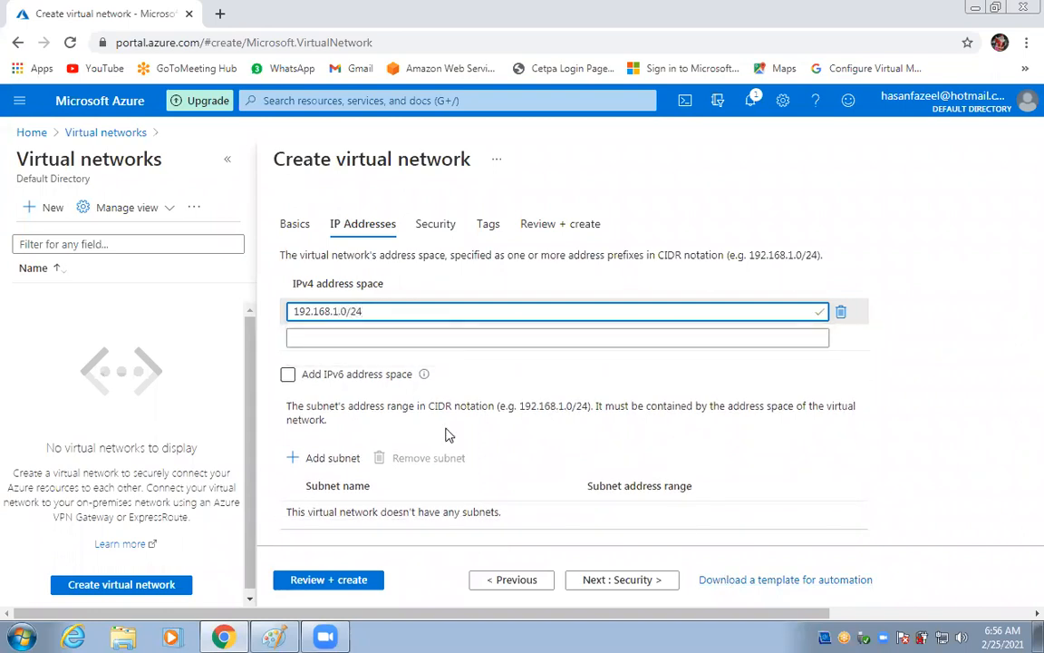
click(334, 458)
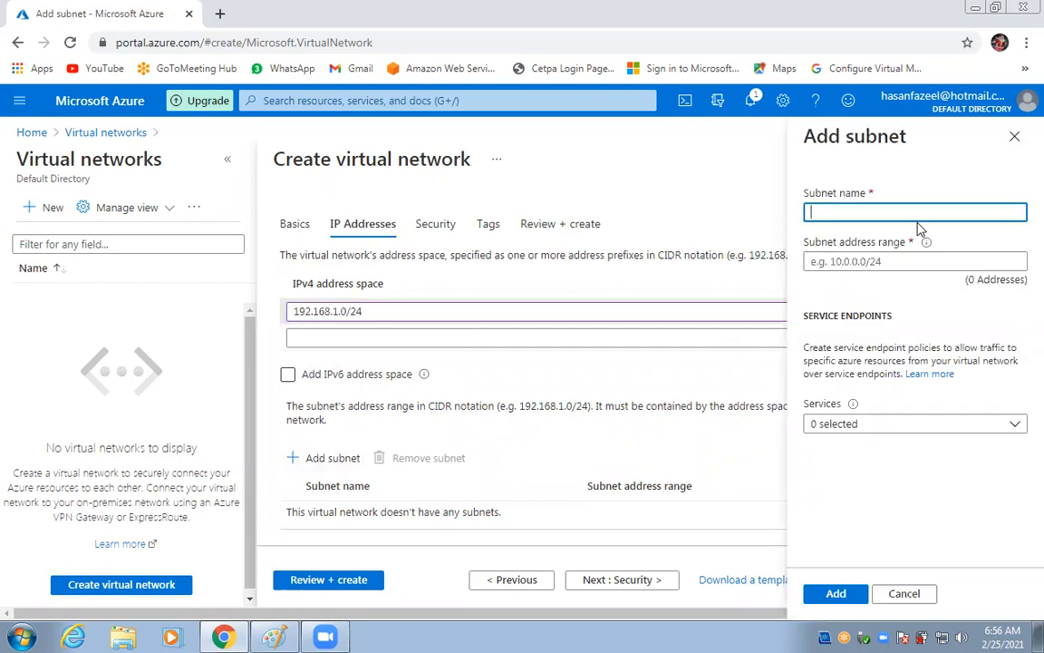
Add subnet Subnet1 with range 192.168.1.0/25 and run Review + create validation.
text(Subnet1)
click(860, 263)
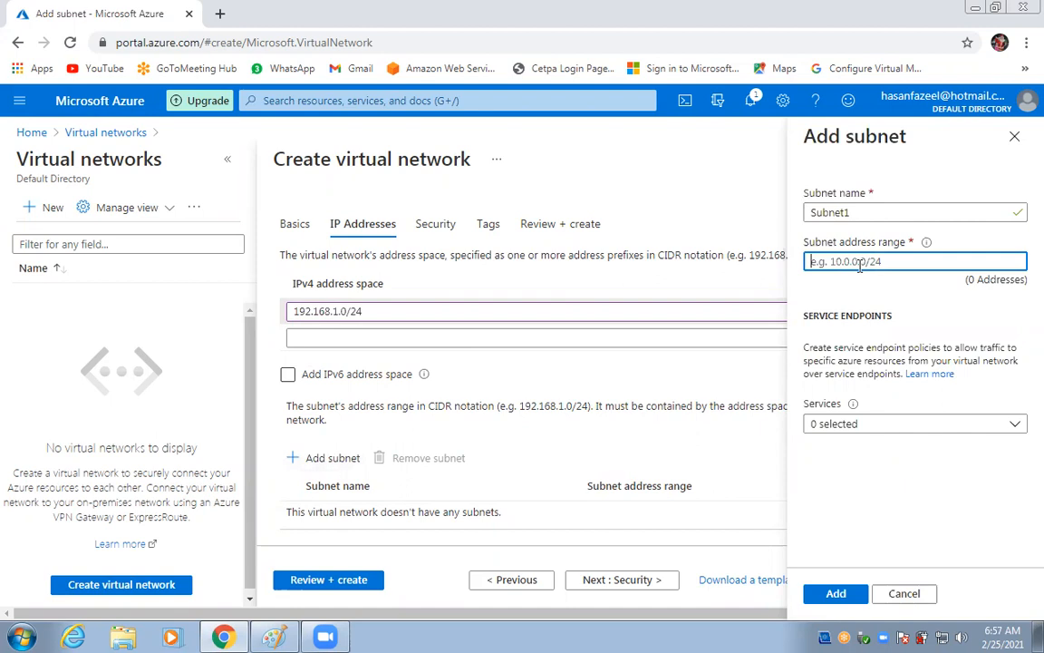
text(1)
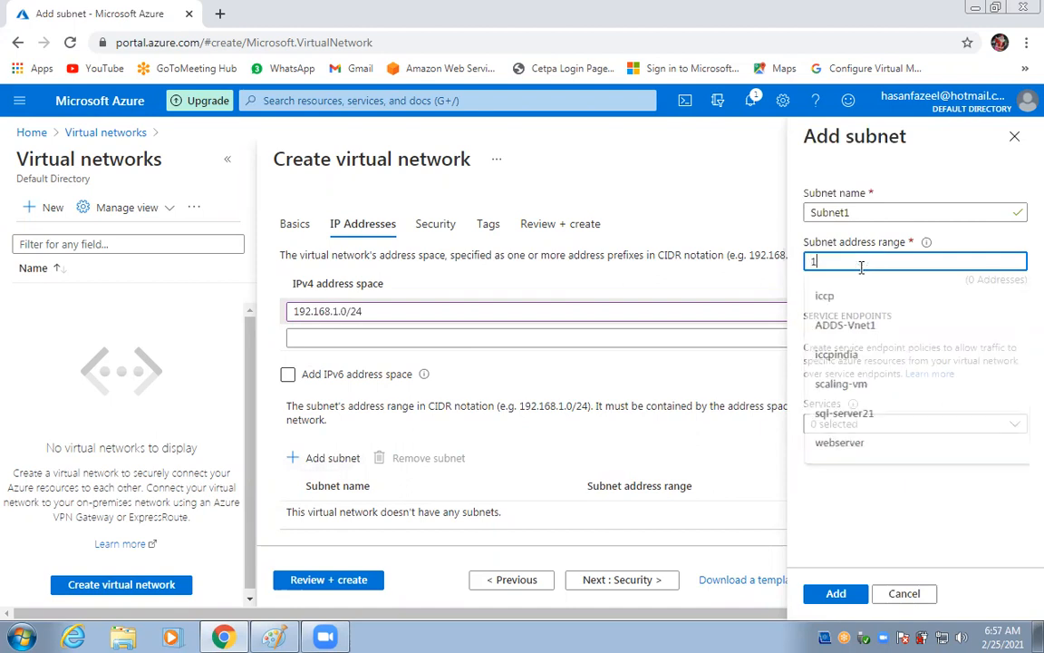
text(92.)
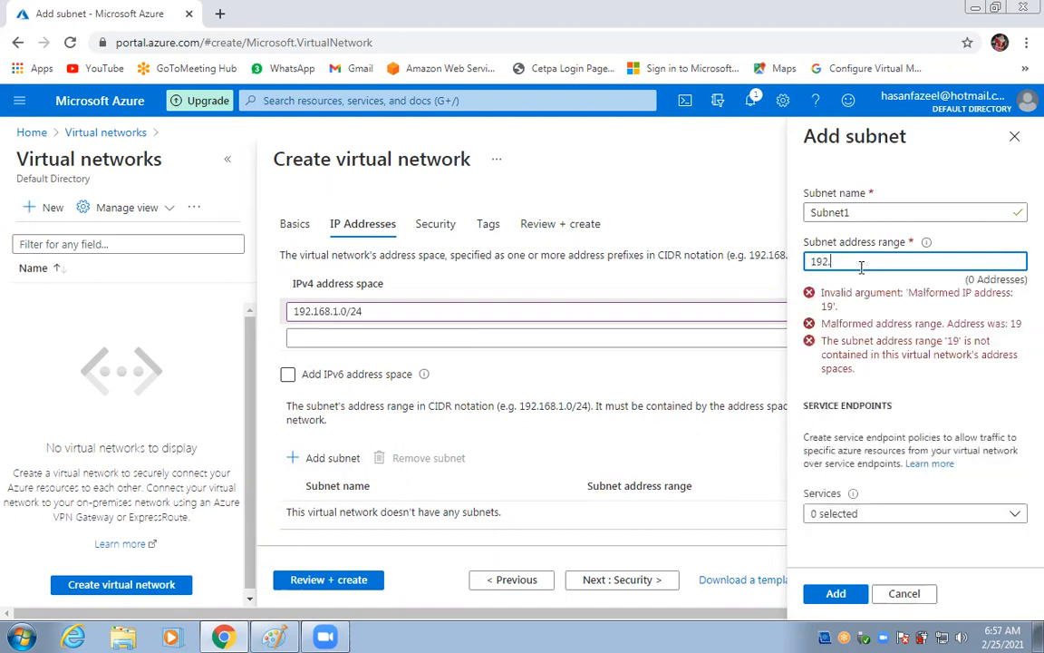
text(168.1.0/25)
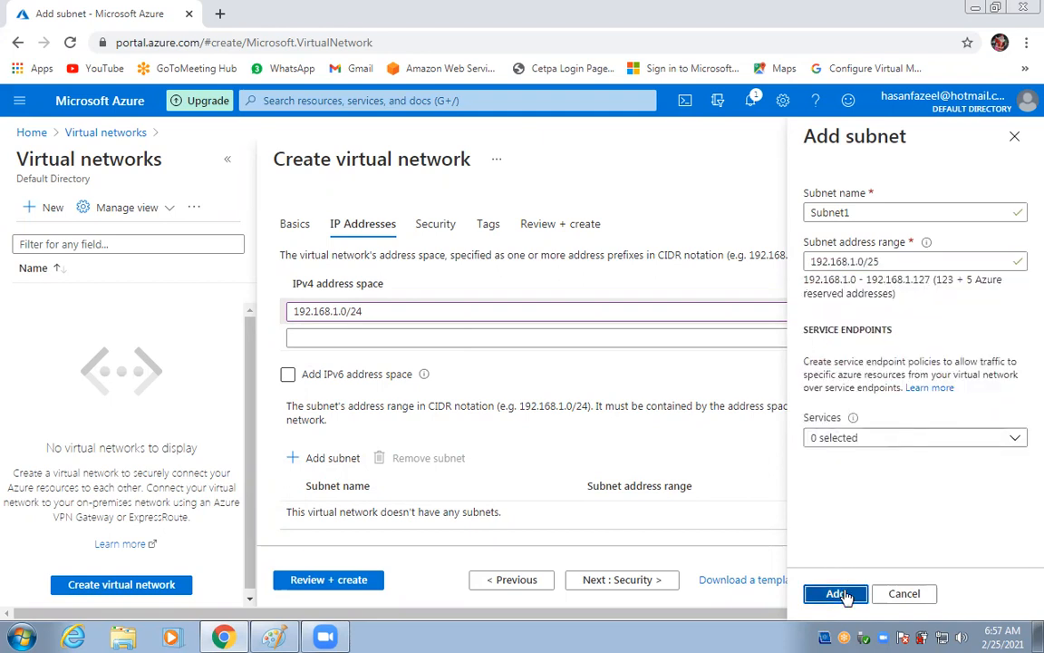
click(836, 593)
click(306, 580)
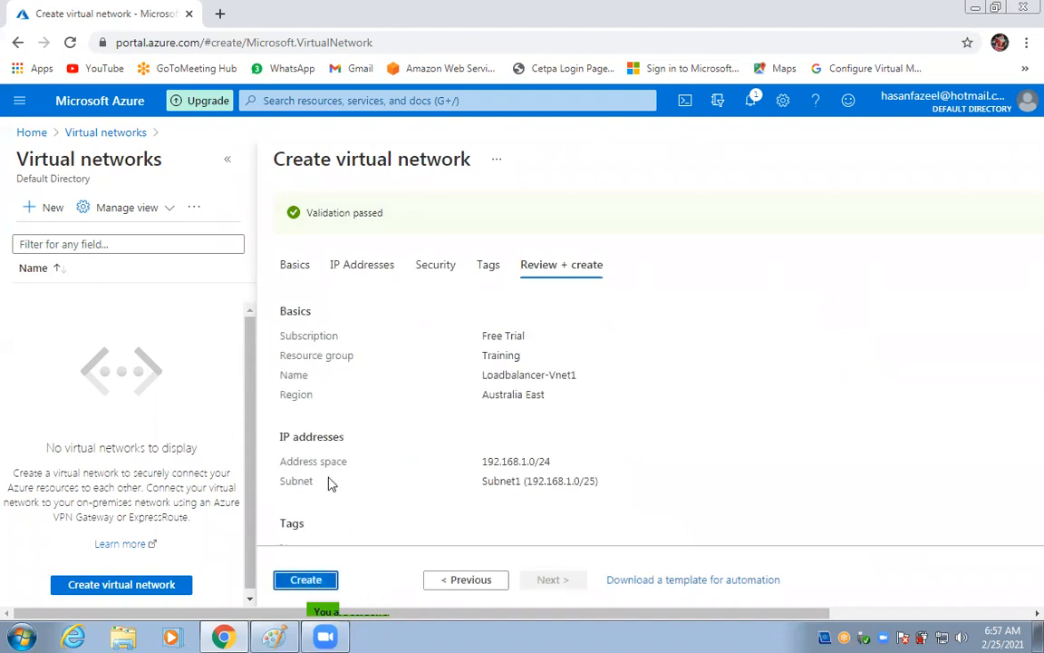
Create the validated Loadbalancer-Vnet1 network in the Training resource group.
click(319, 581)
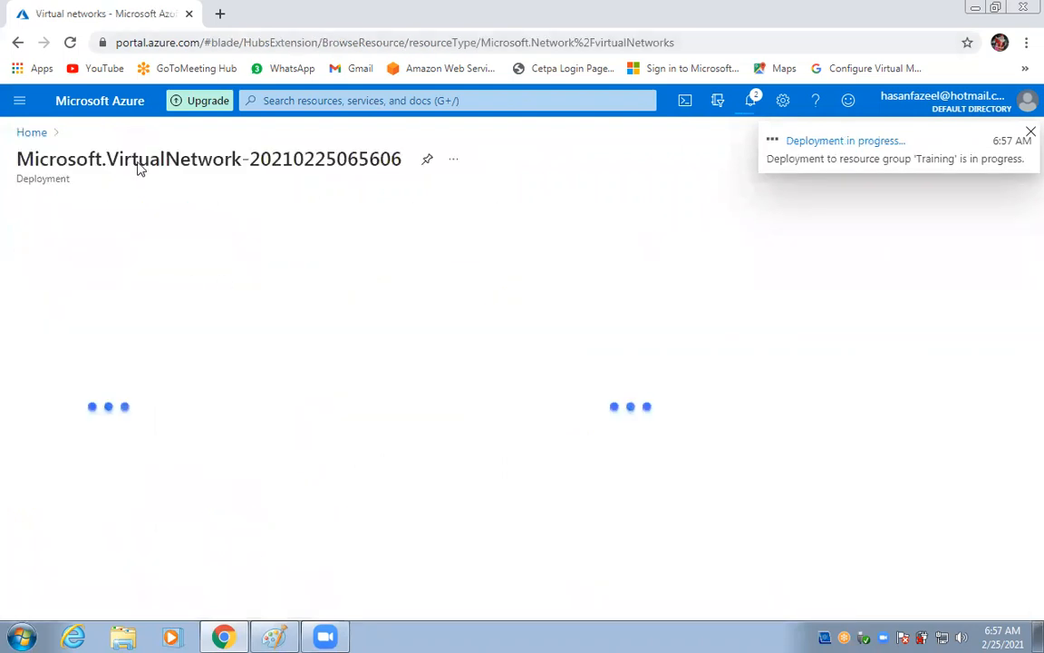
Search the portal for 'av' and open the Availability sets service.
click(342, 101)
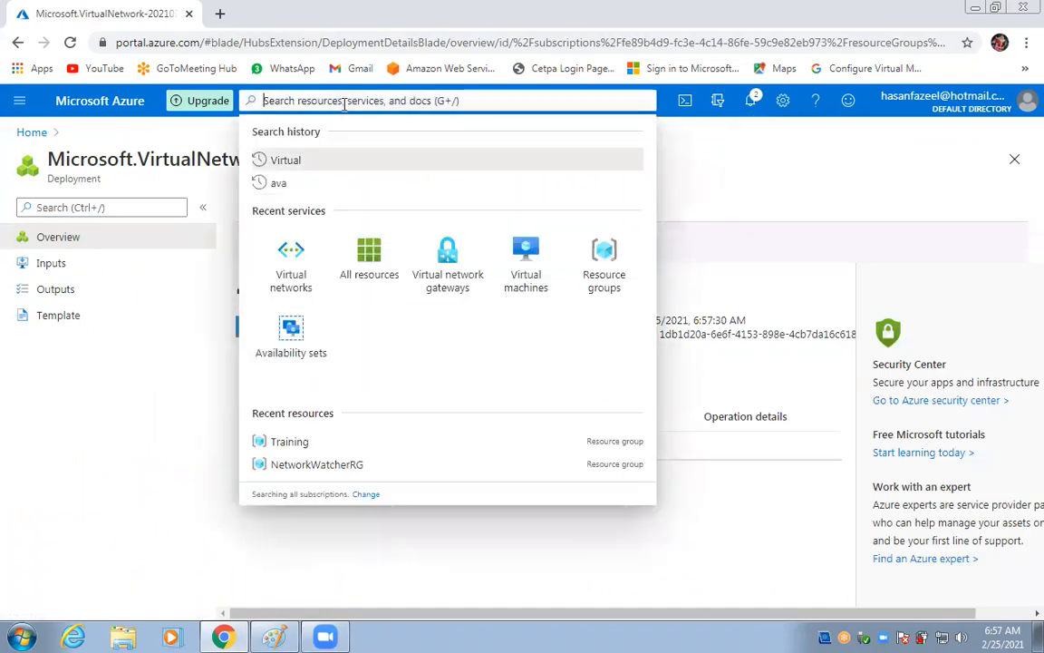
text(a)
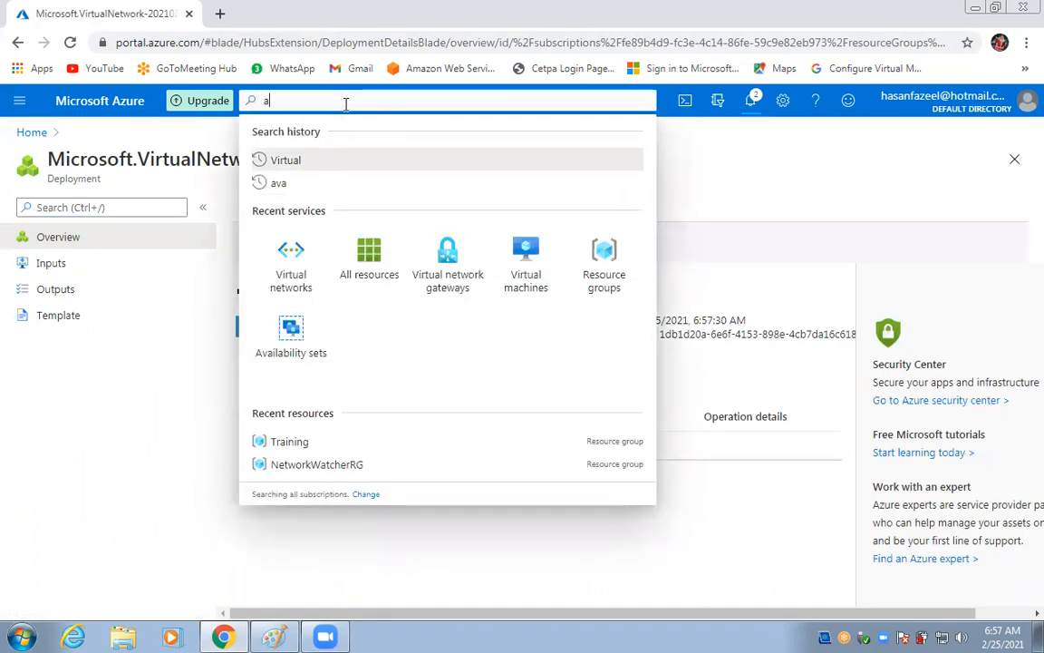
text(v)
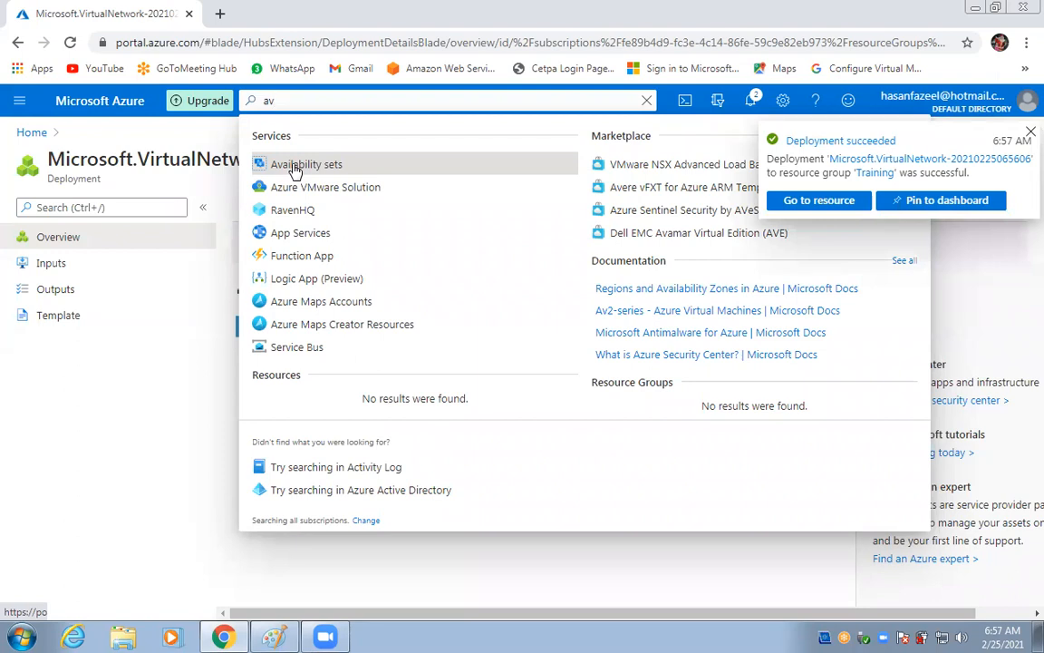
click(294, 168)
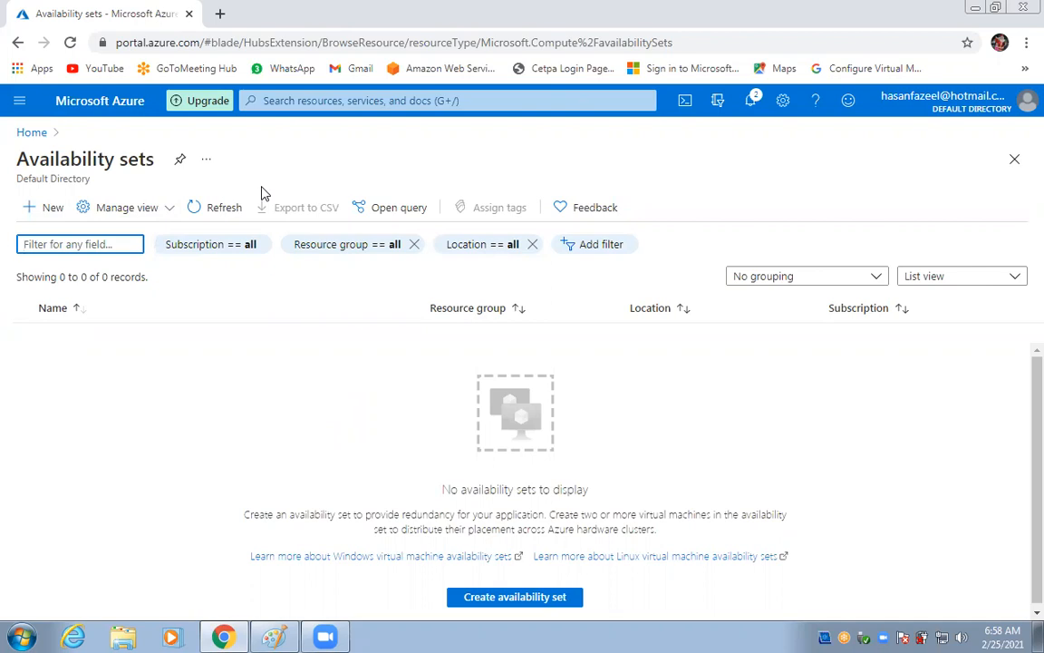
Choose + New on the empty Availability sets list to open the creation form.
click(52, 211)
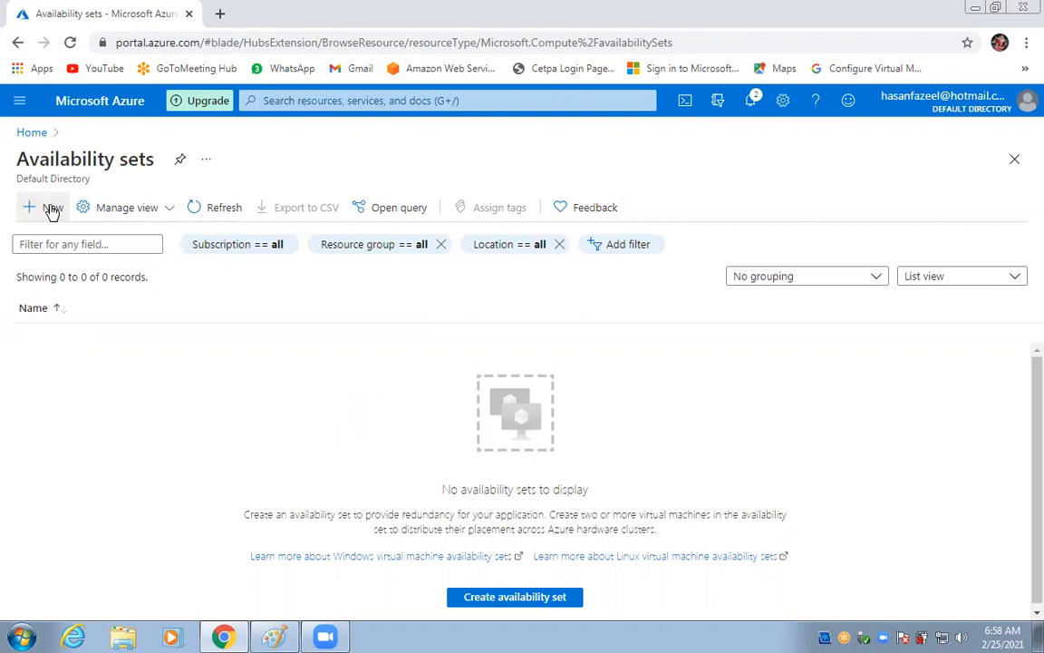
click(51, 210)
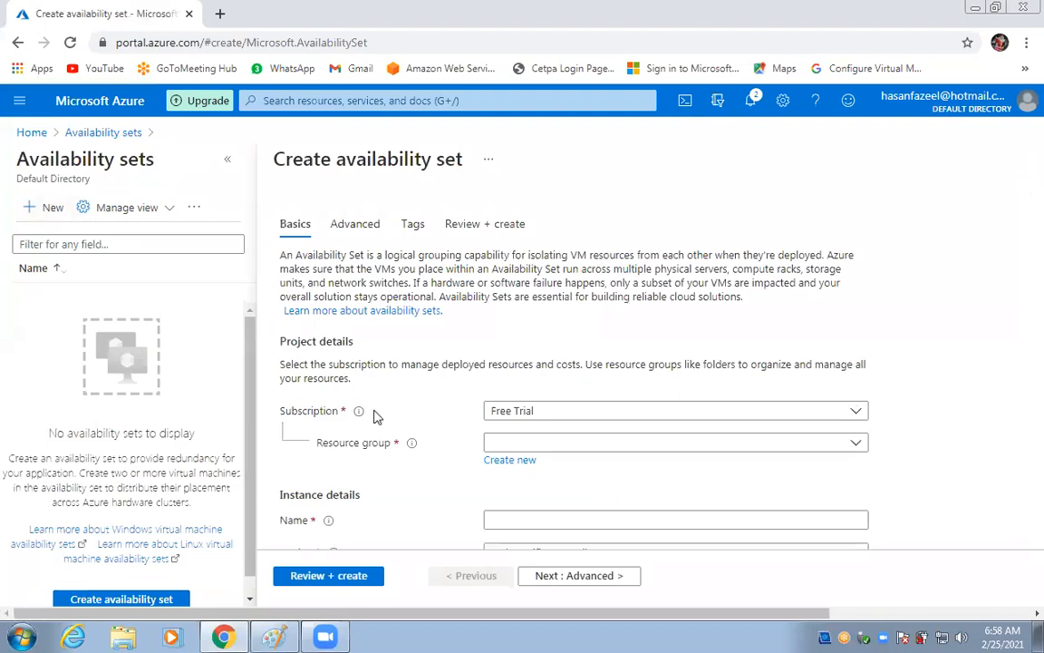
Choose Training as the availability set's resource group.
scroll(396, 413, down, 1)
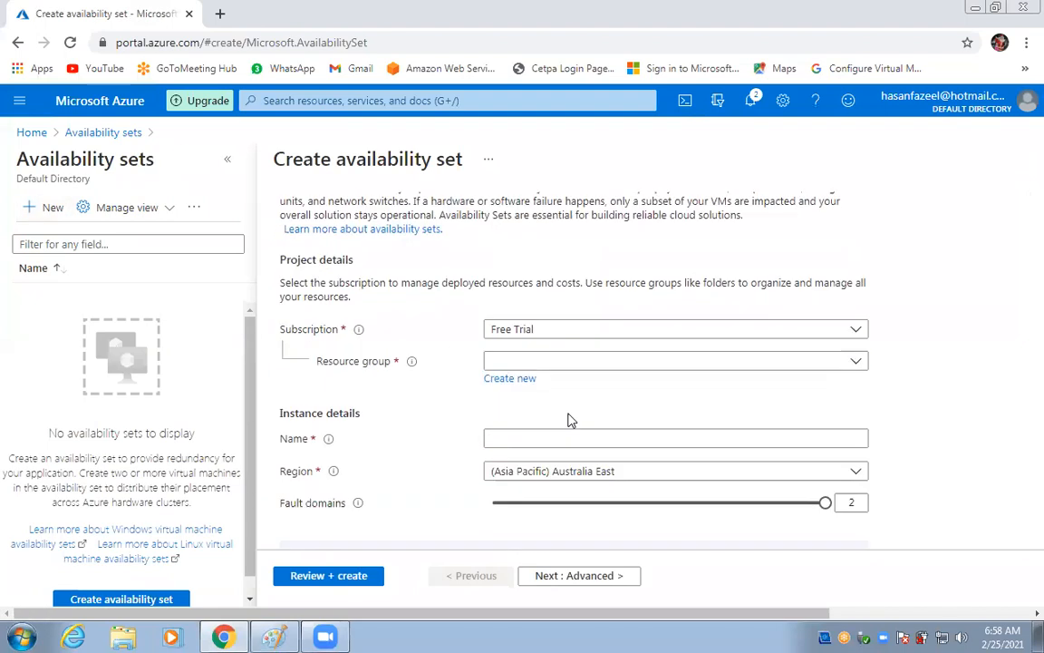
click(587, 363)
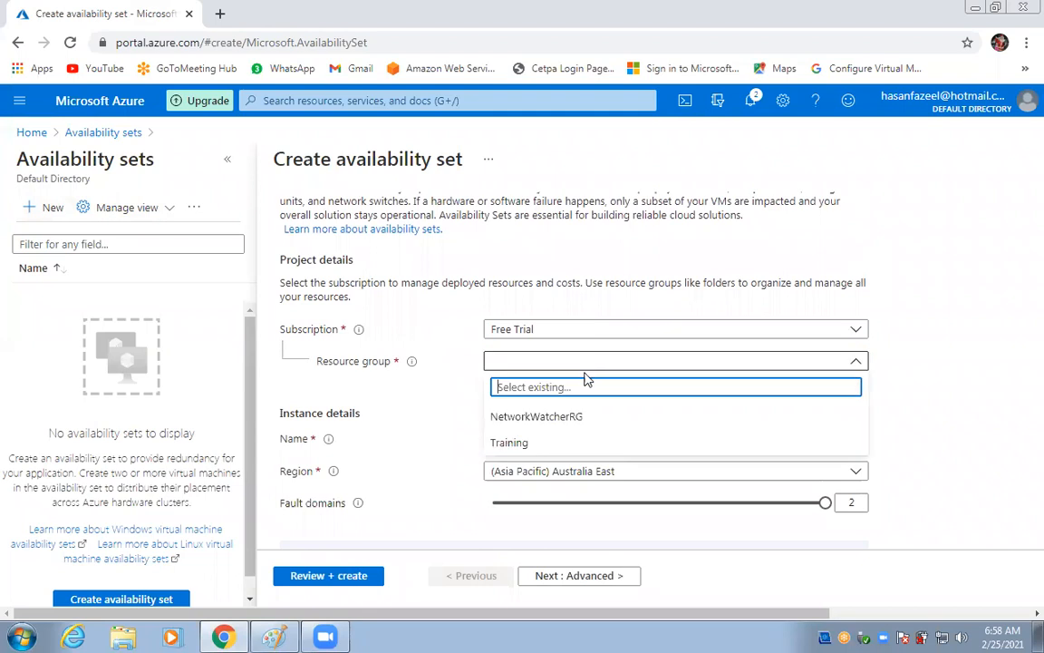
click(535, 441)
Enter loadbalancer-a-set as the availability set name, fixing the capital L.
click(542, 442)
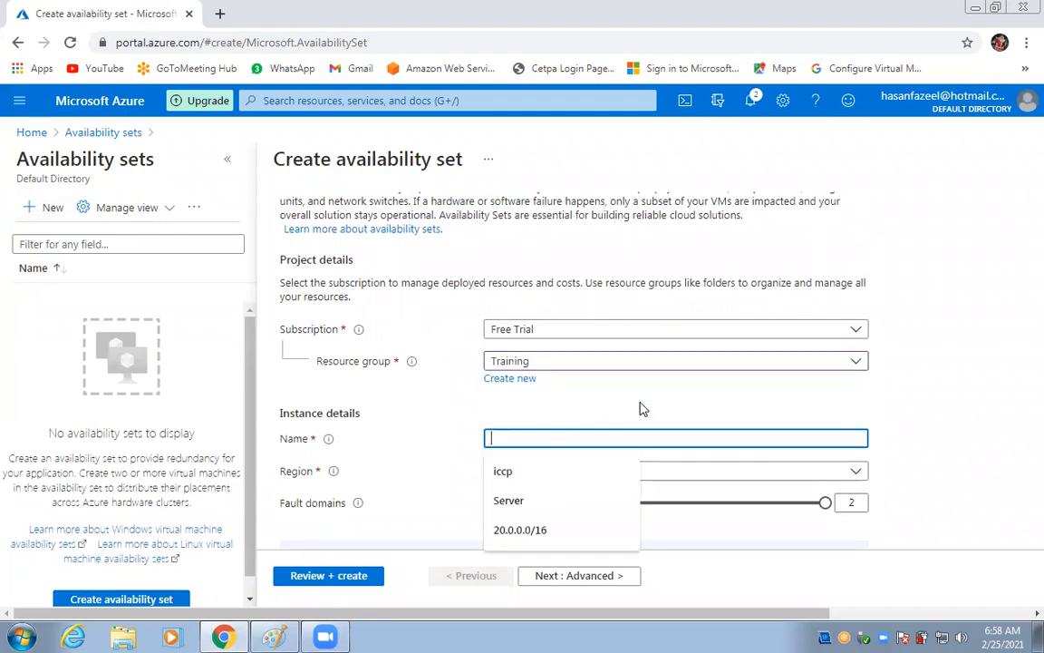
text(Lo)
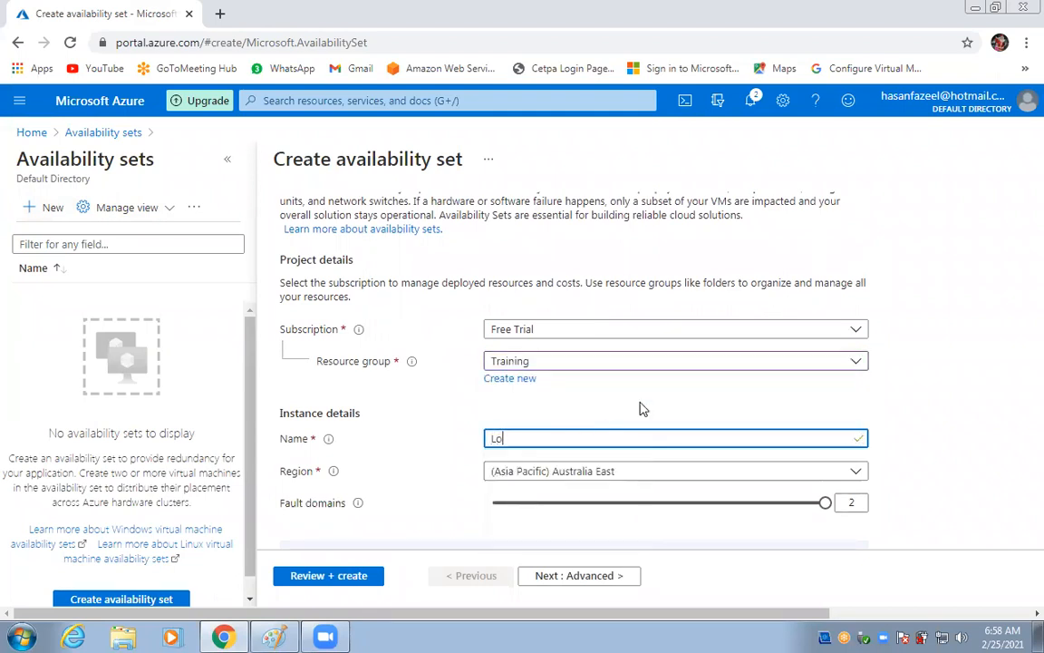
text(adbalancer-)
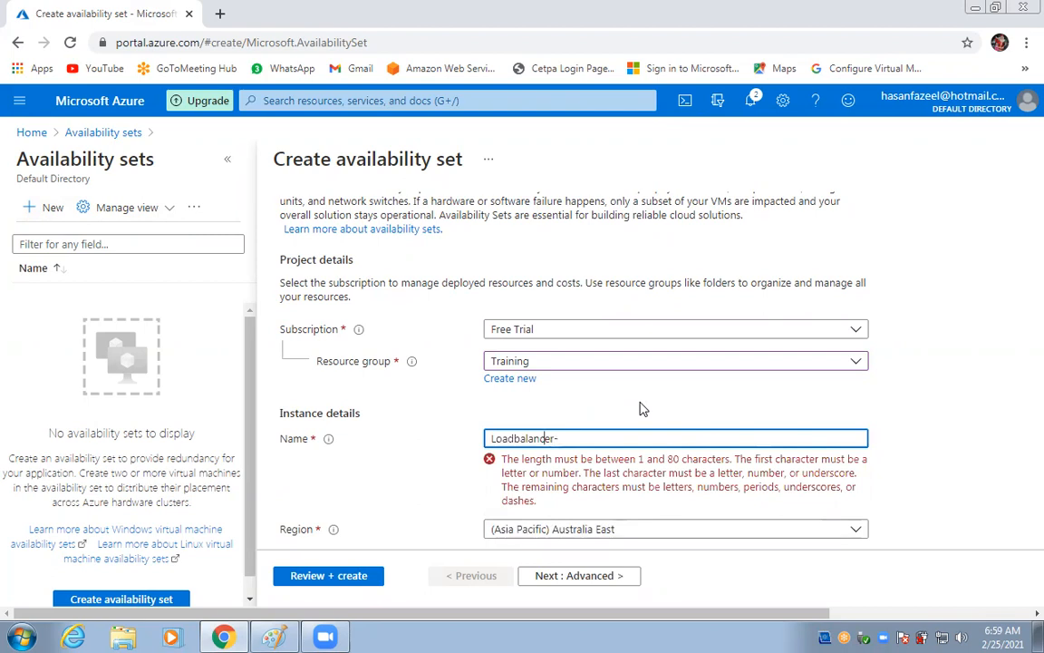
key(BackSpace)
text(l)
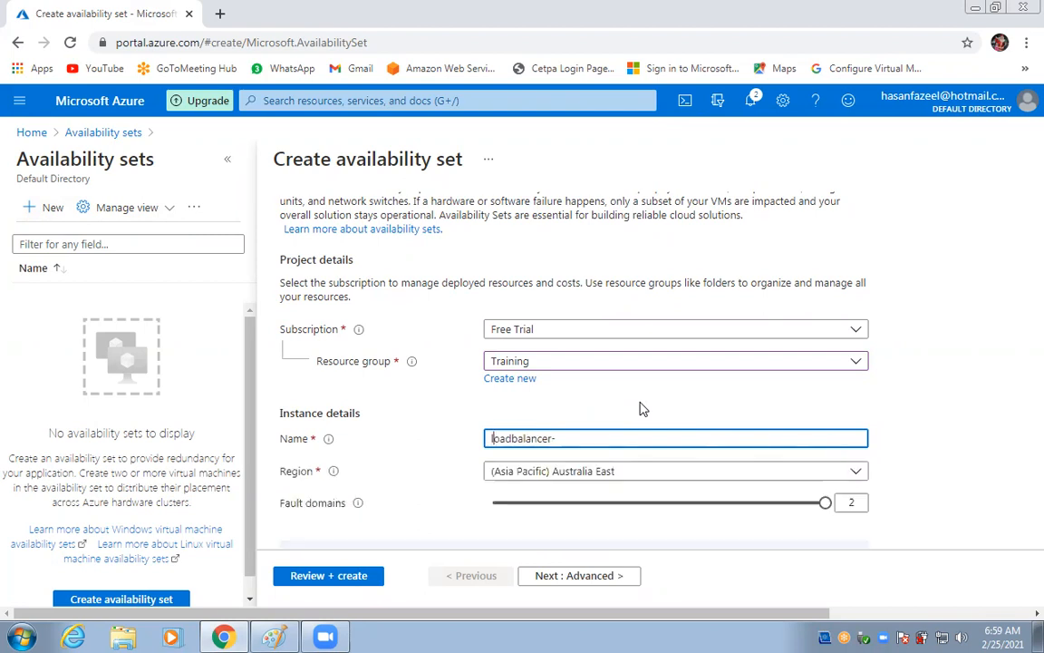
key(Right)
key(Right)
key(Right)
key(Right)
key(Right)
key(Right)
key(Right)
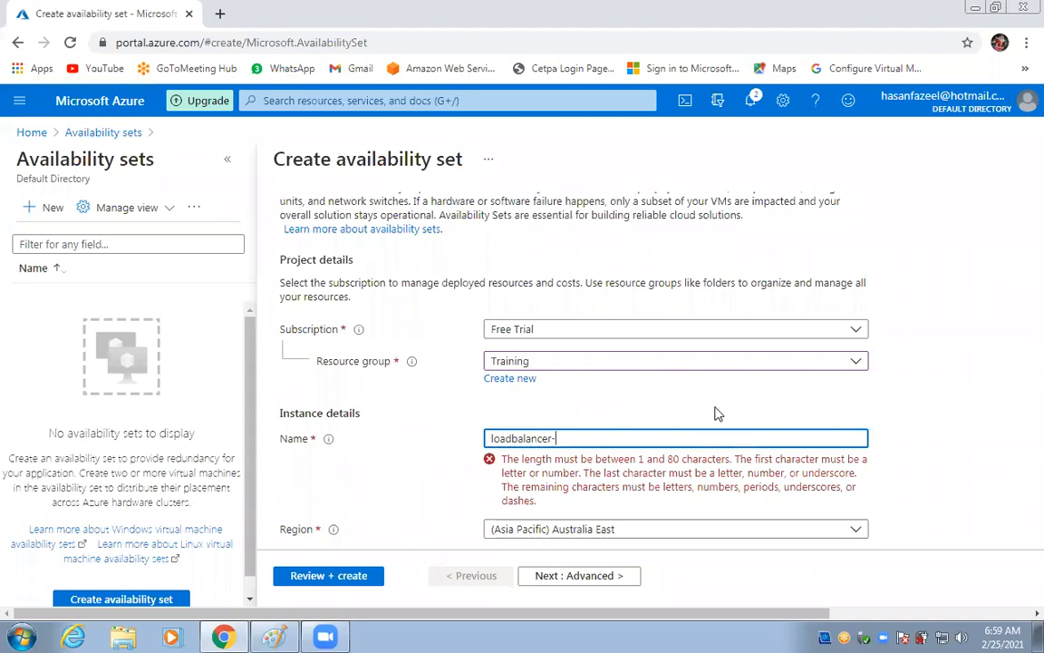
text(a-set)
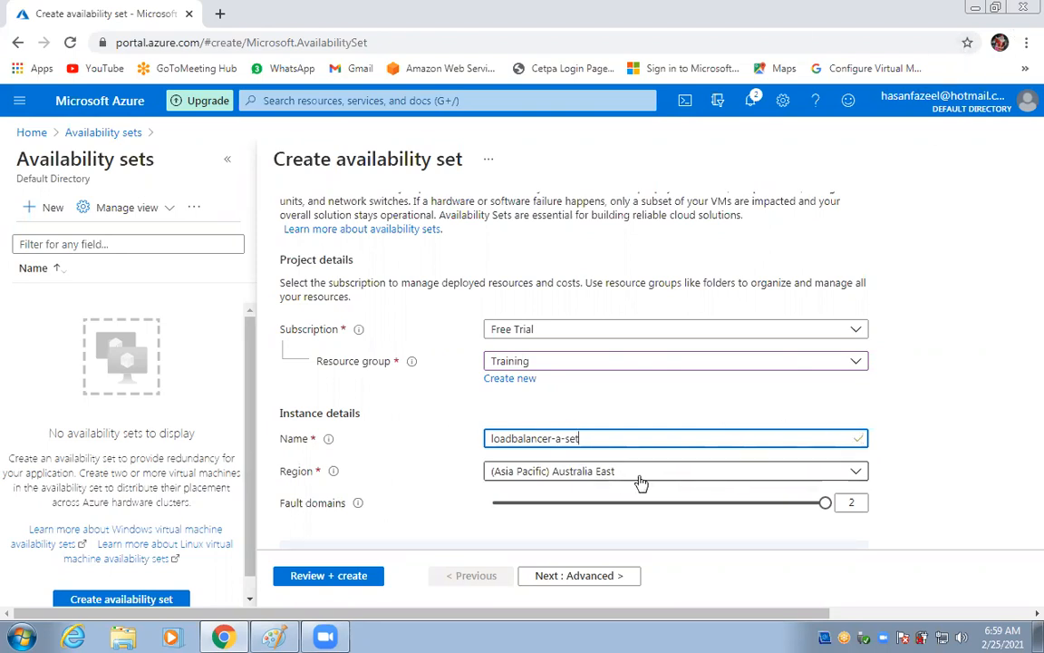
Review and create loadbalancer-a-set, then go to the Virtual machines list.
click(306, 577)
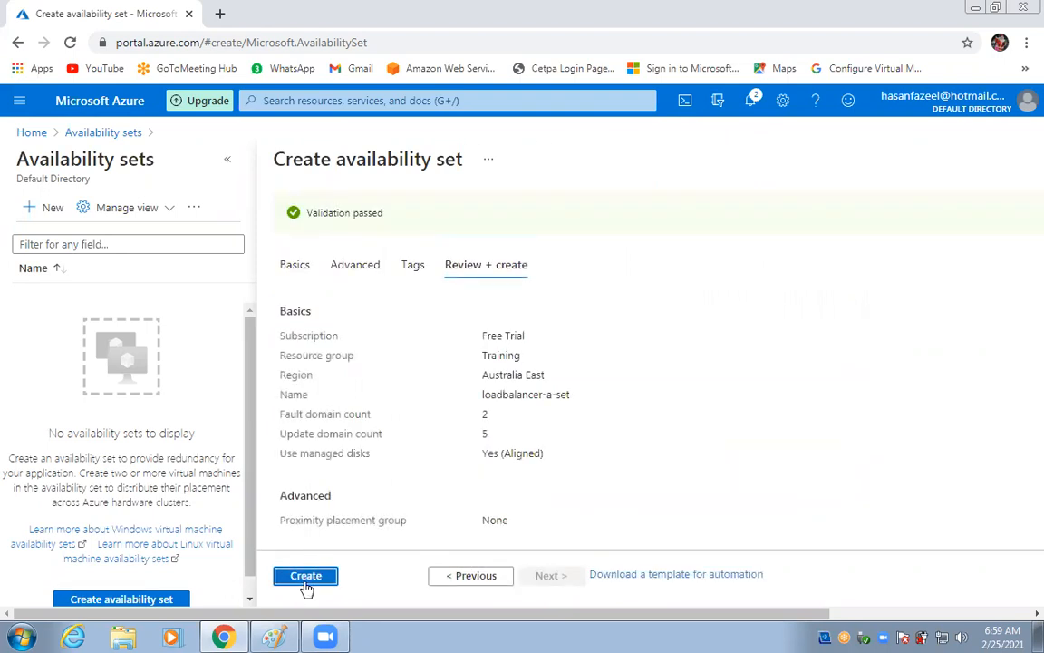
click(306, 580)
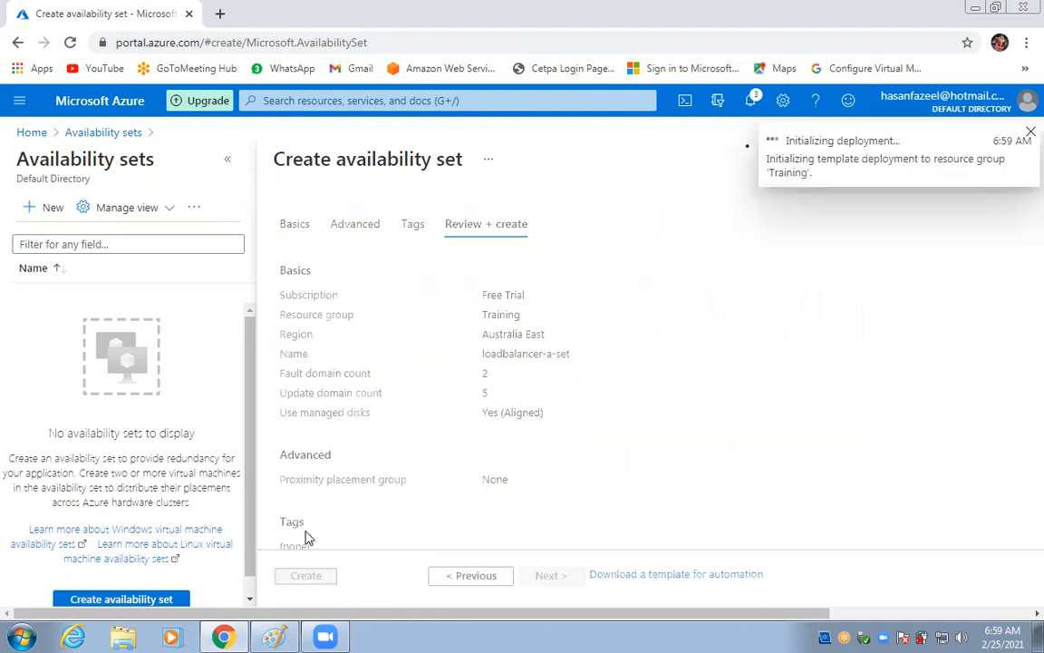
click(16, 102)
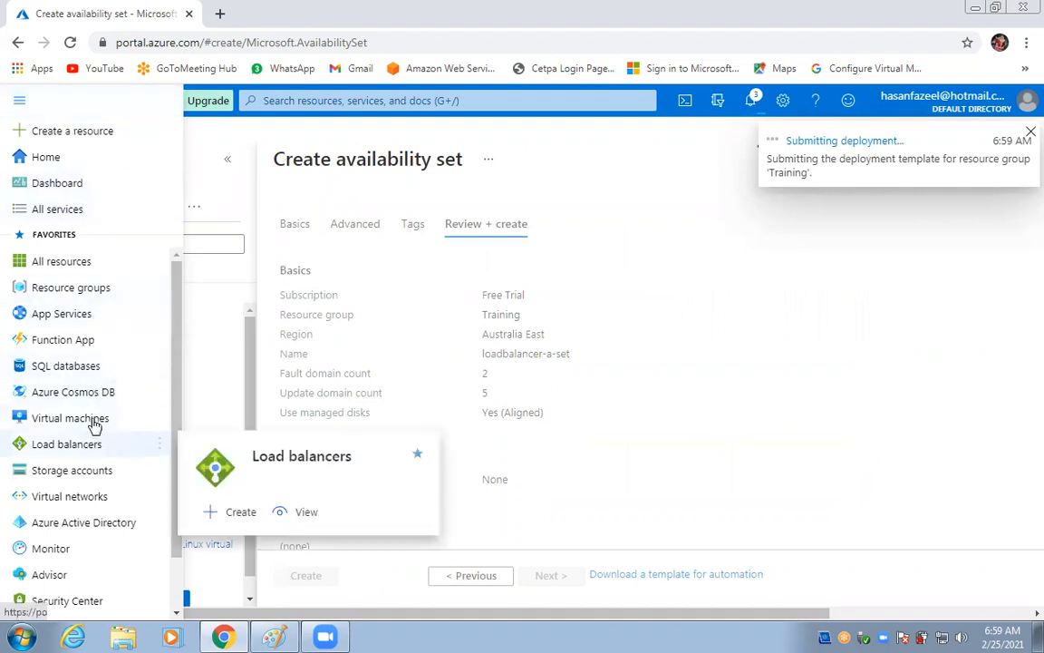
click(22, 103)
click(20, 101)
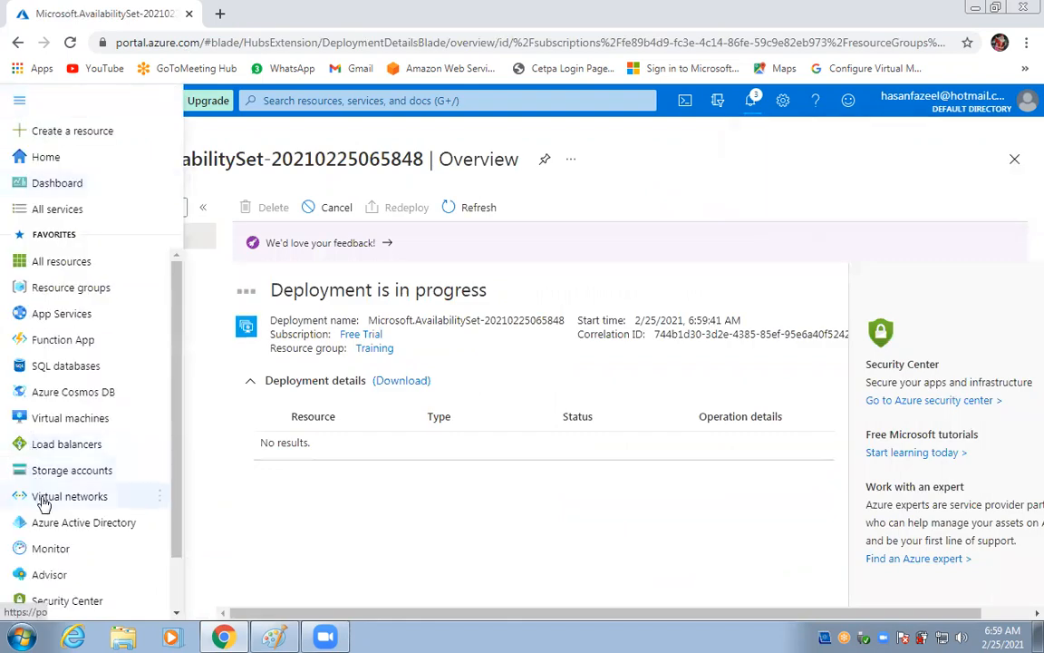
click(73, 418)
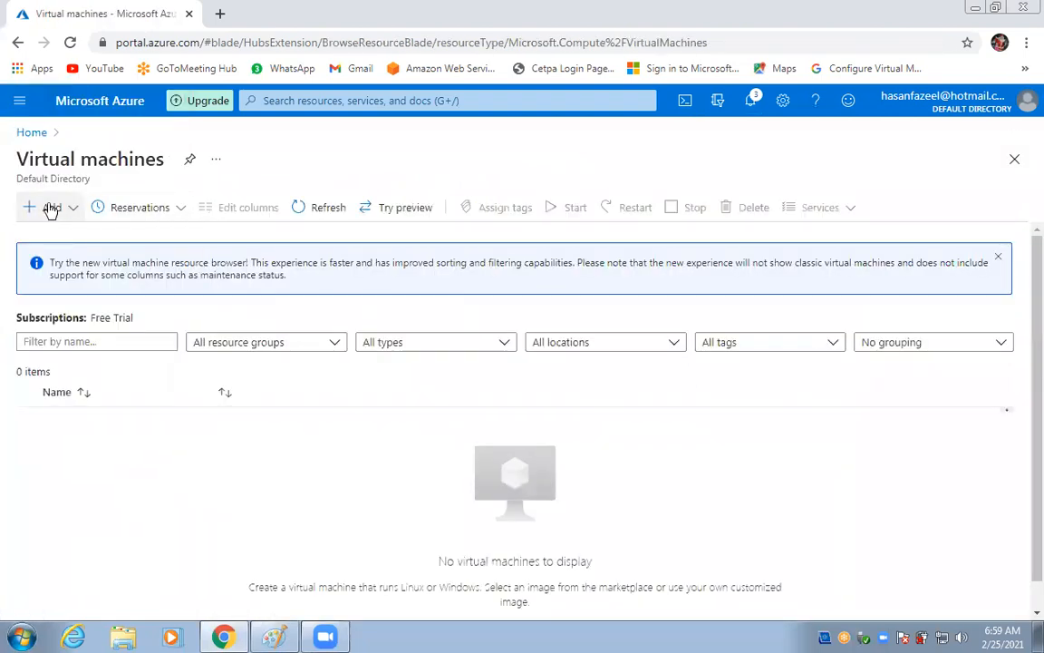
Start a new virtual machine named Web1 in the Training resource group.
click(52, 209)
click(89, 233)
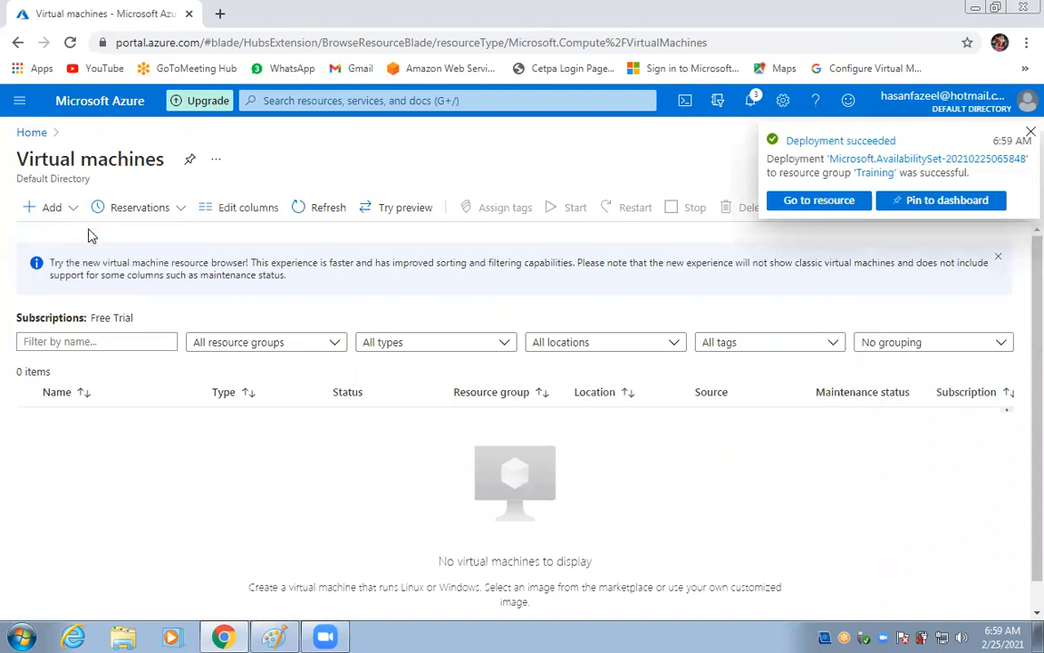
click(1026, 132)
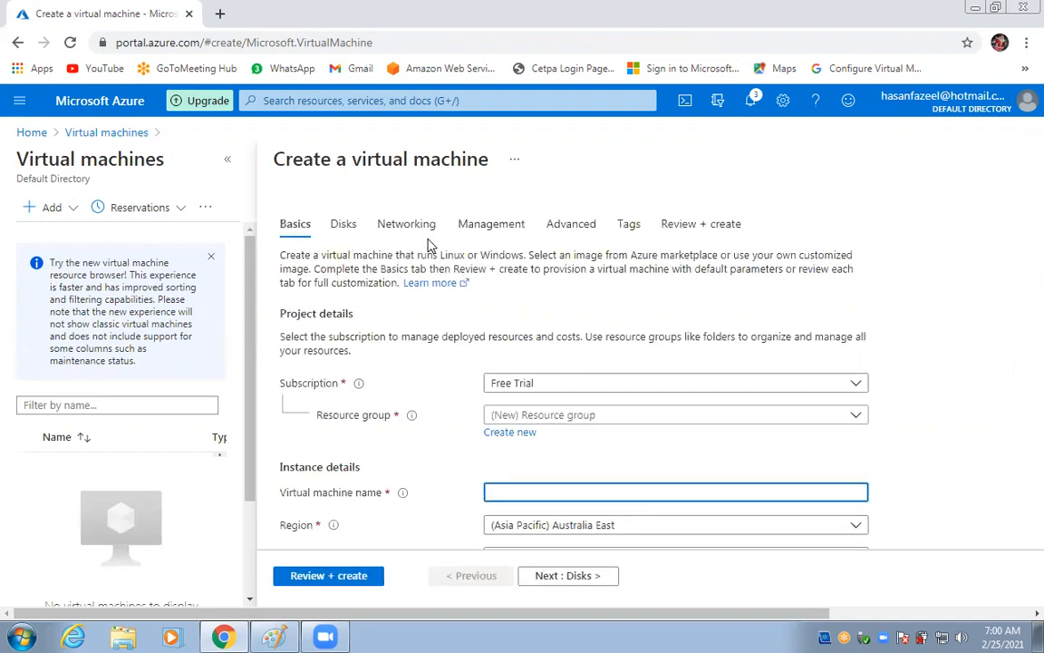
click(545, 415)
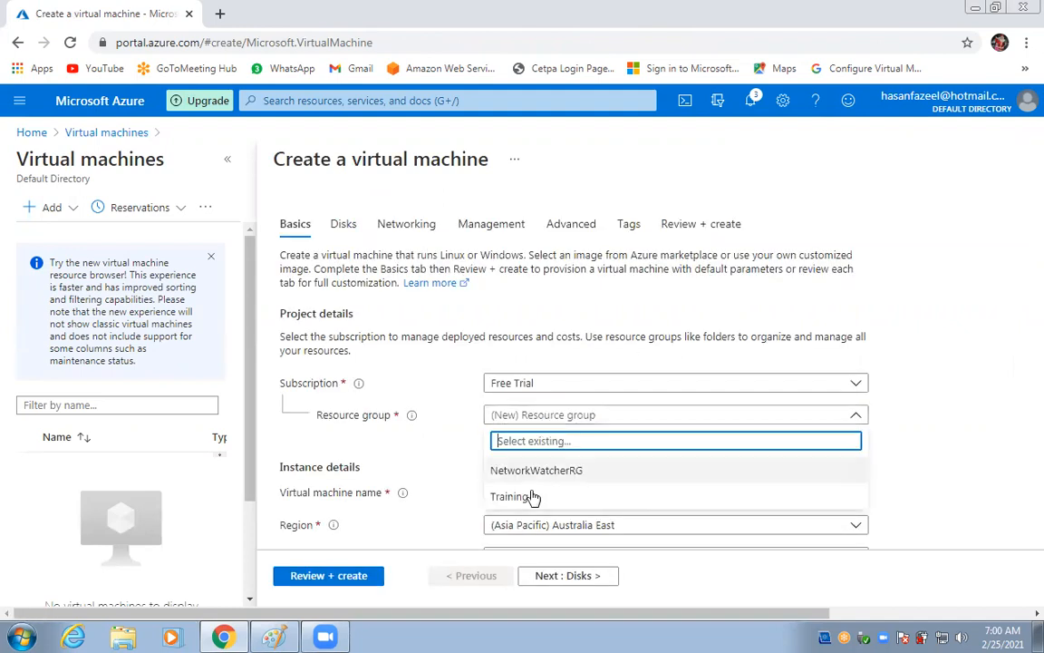
click(510, 497)
click(529, 492)
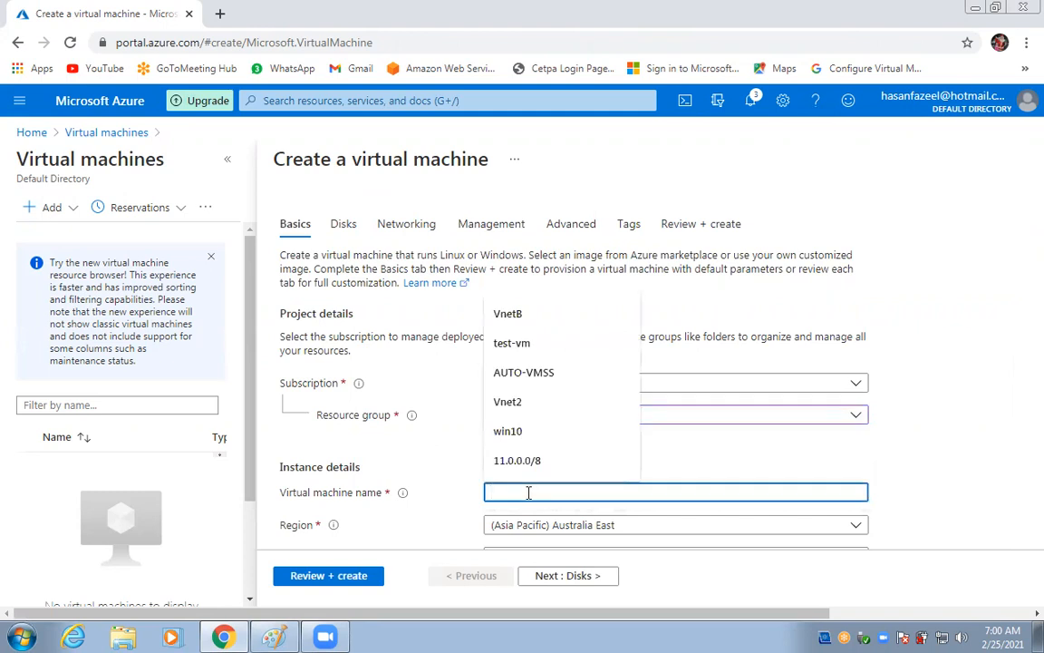
text(Web1)
Set Web1's availability option to the loadbalancer-a-set availability set.
scroll(468, 457, down, 2)
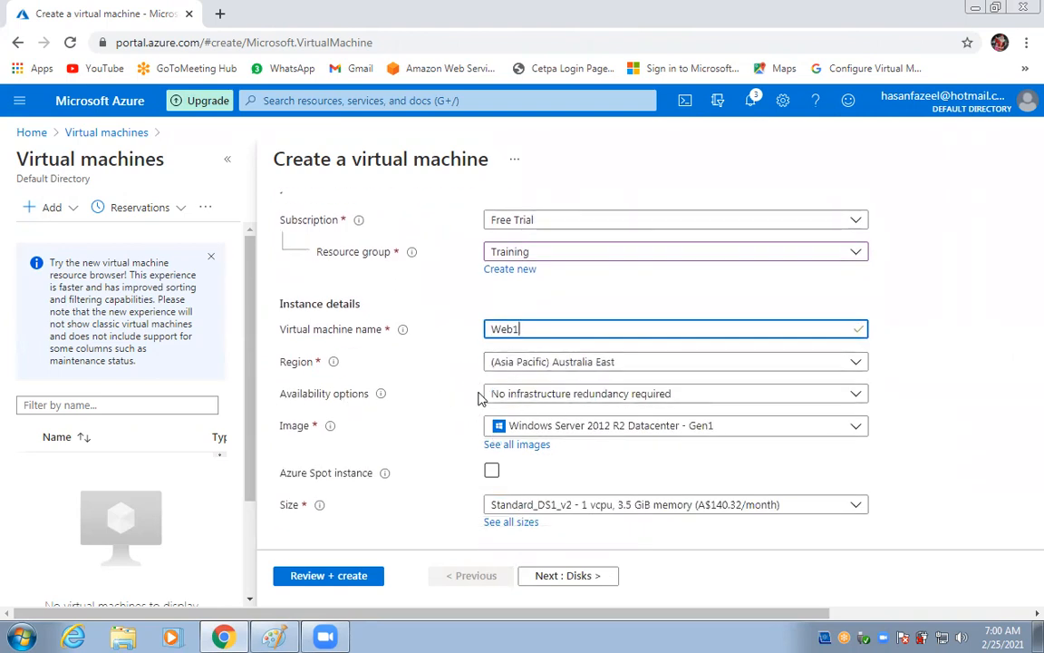
click(572, 396)
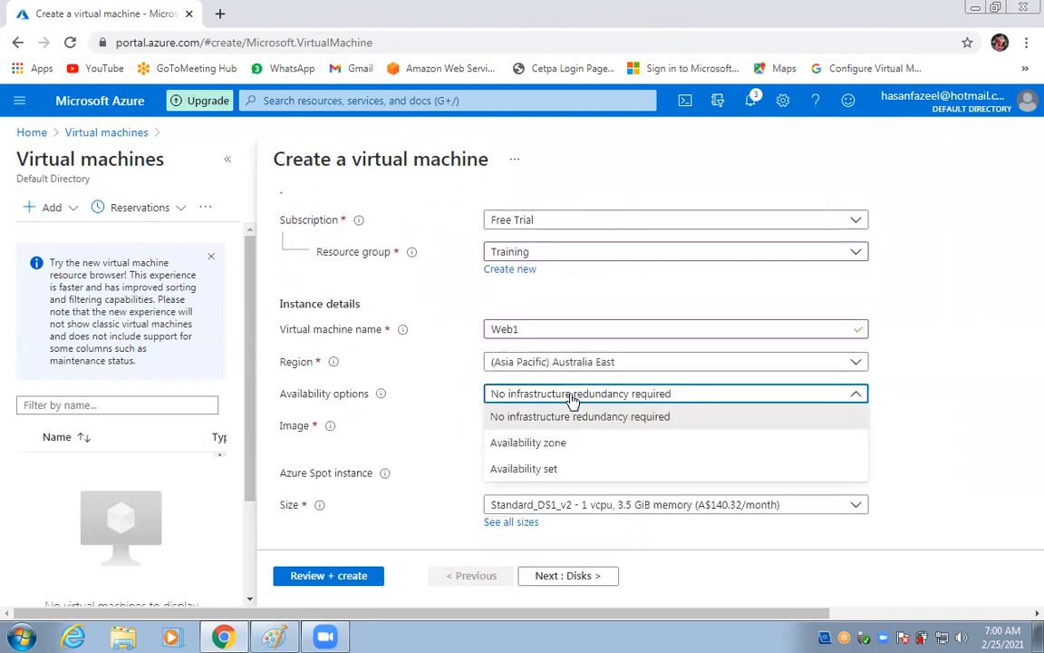
click(553, 470)
click(554, 425)
click(580, 453)
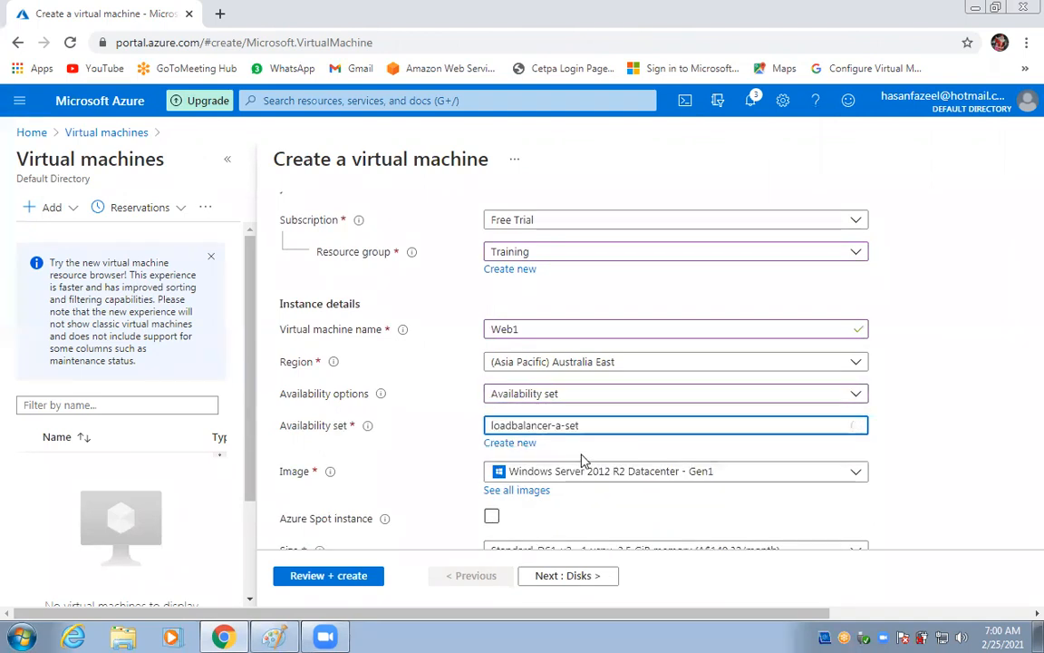
scroll(634, 426, down, 1)
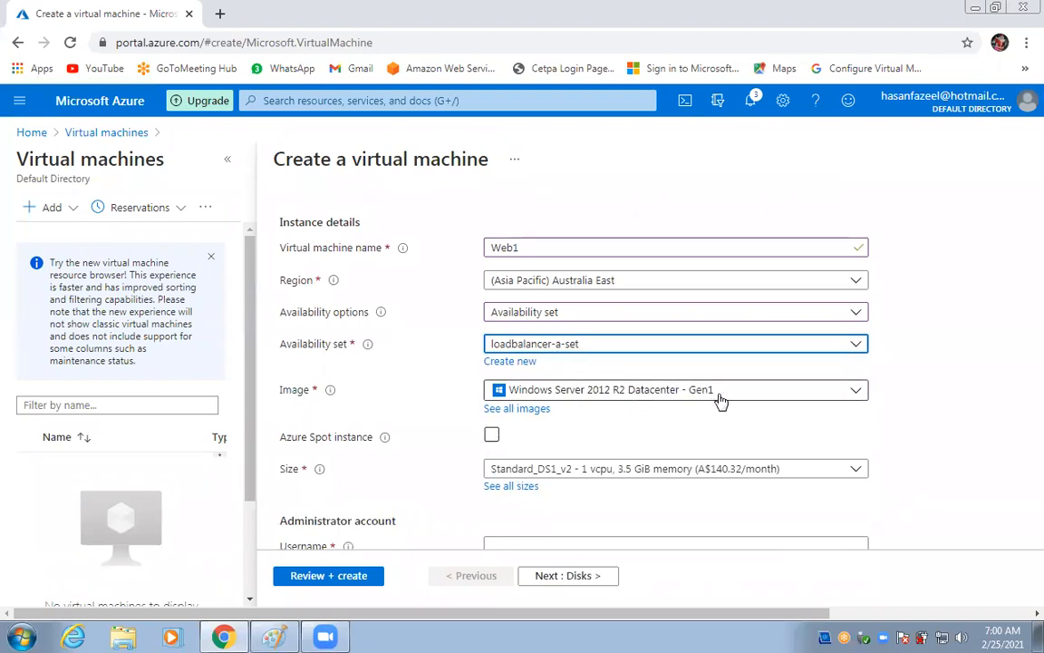
scroll(585, 436, down, 1)
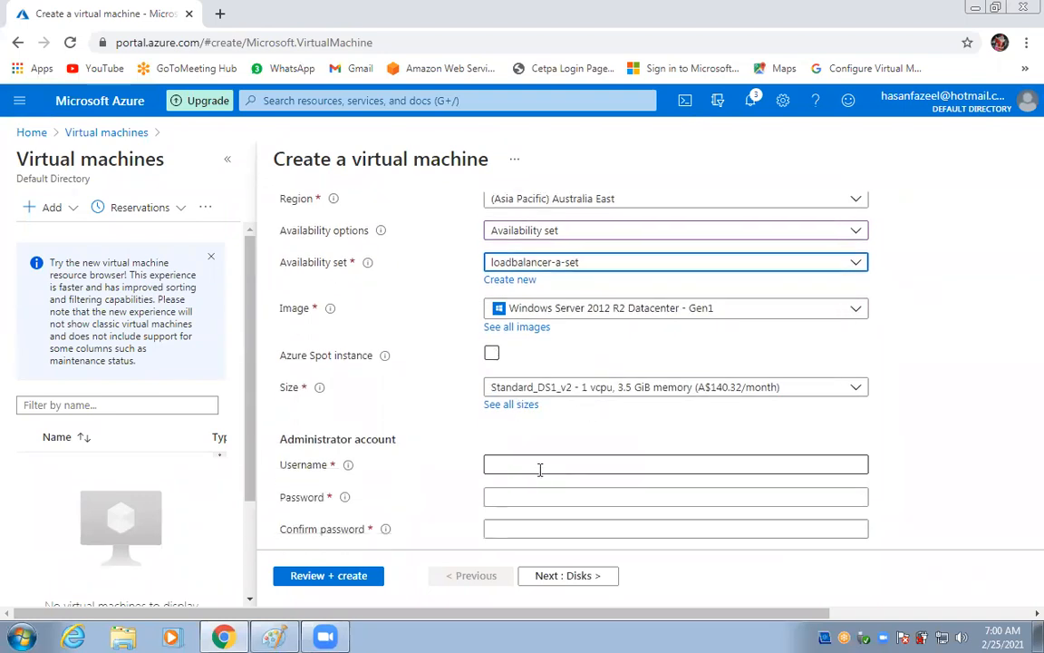
Enter Web1's administrator username, password and password confirmation.
click(713, 464)
text(icco)
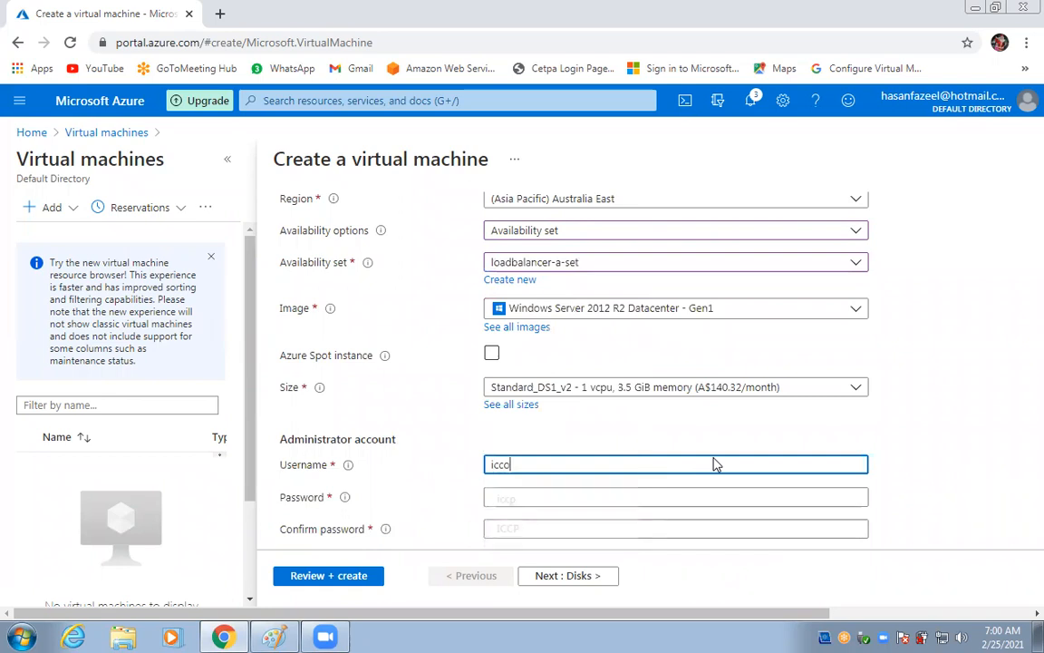
key(BackSpace)
text(p)
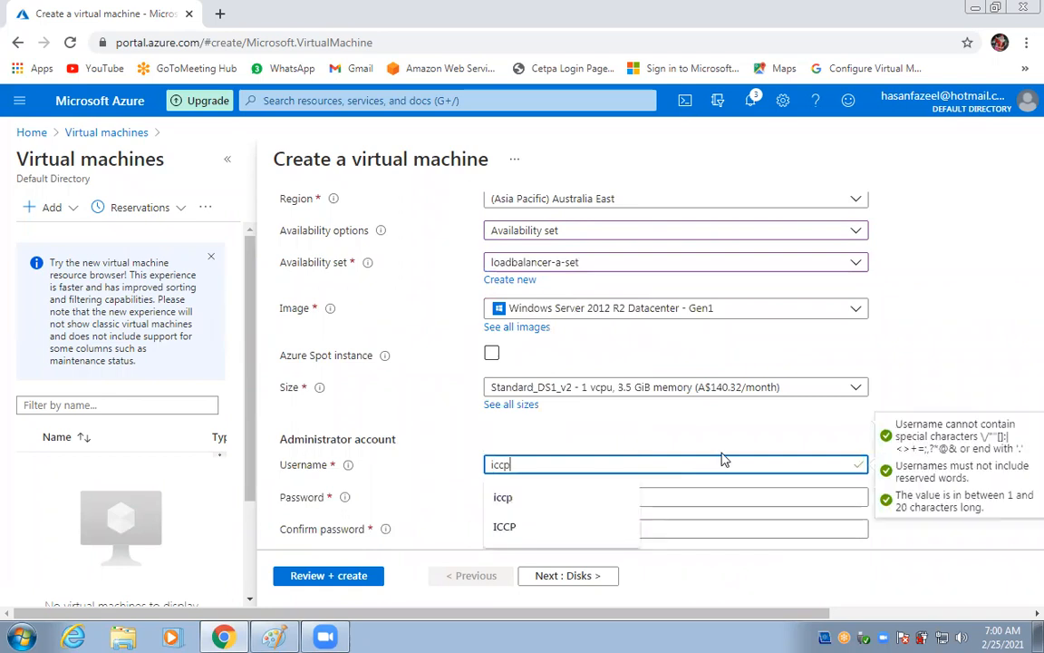
key(Tab)
text(•••••)
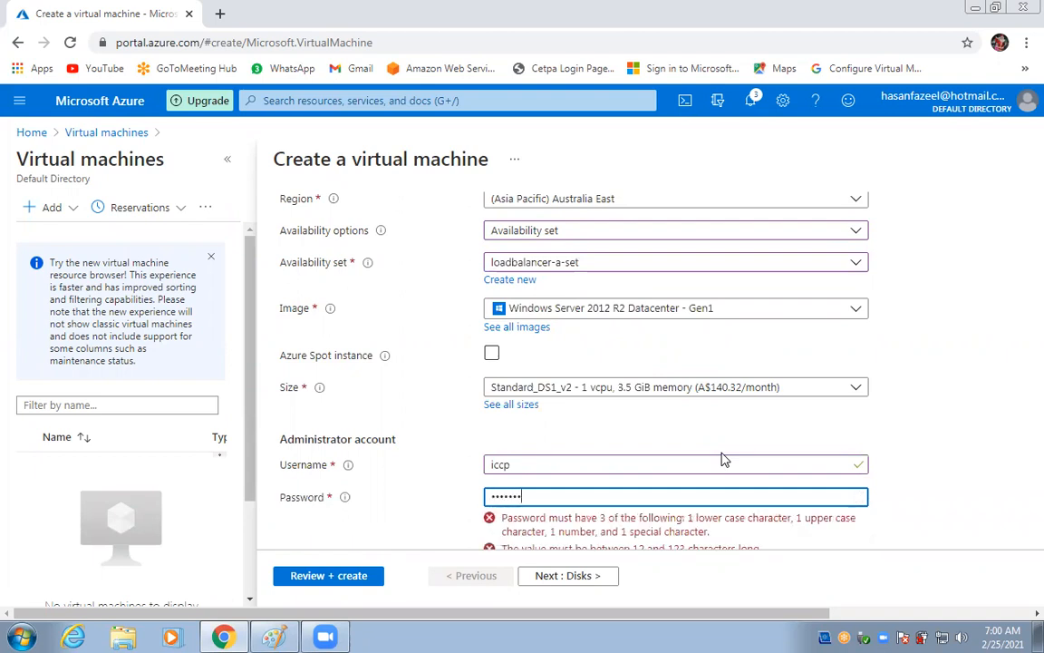
text(••)
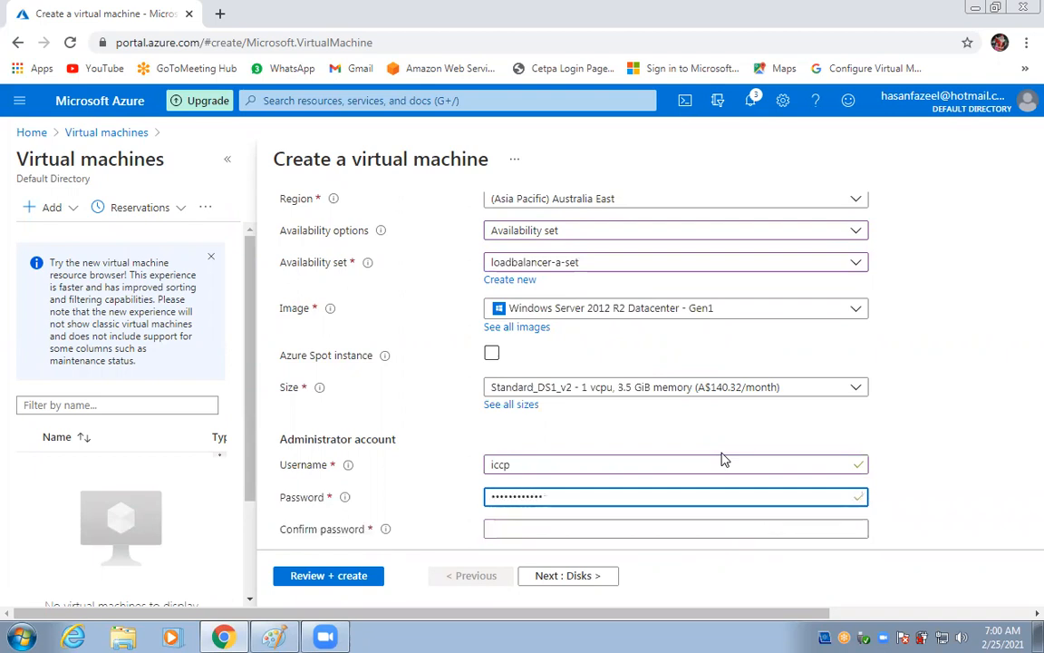
click(701, 533)
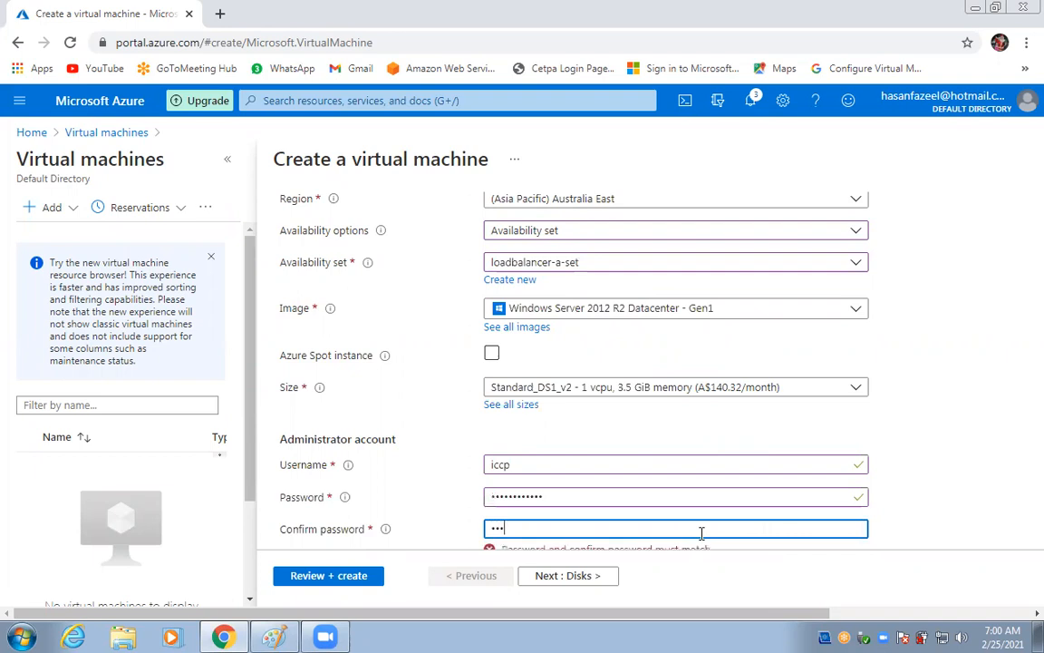
text(••••••••)
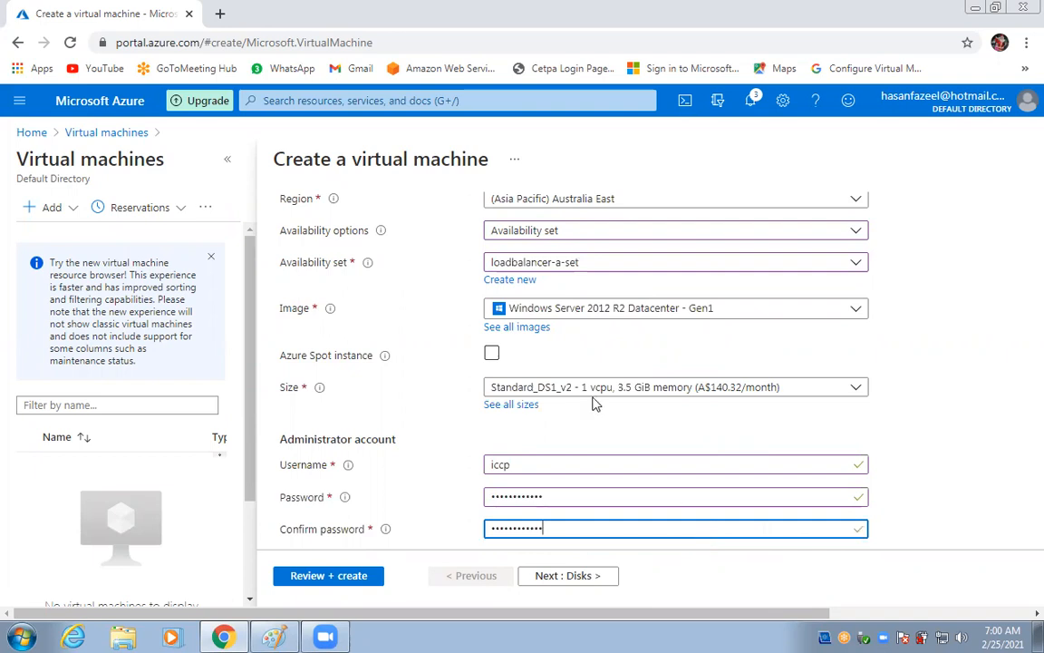
Add HTTP (80) and HTTPS (443) to the allowed inbound ports, then go to Disks.
scroll(596, 405, down, 1)
scroll(597, 405, down, 1)
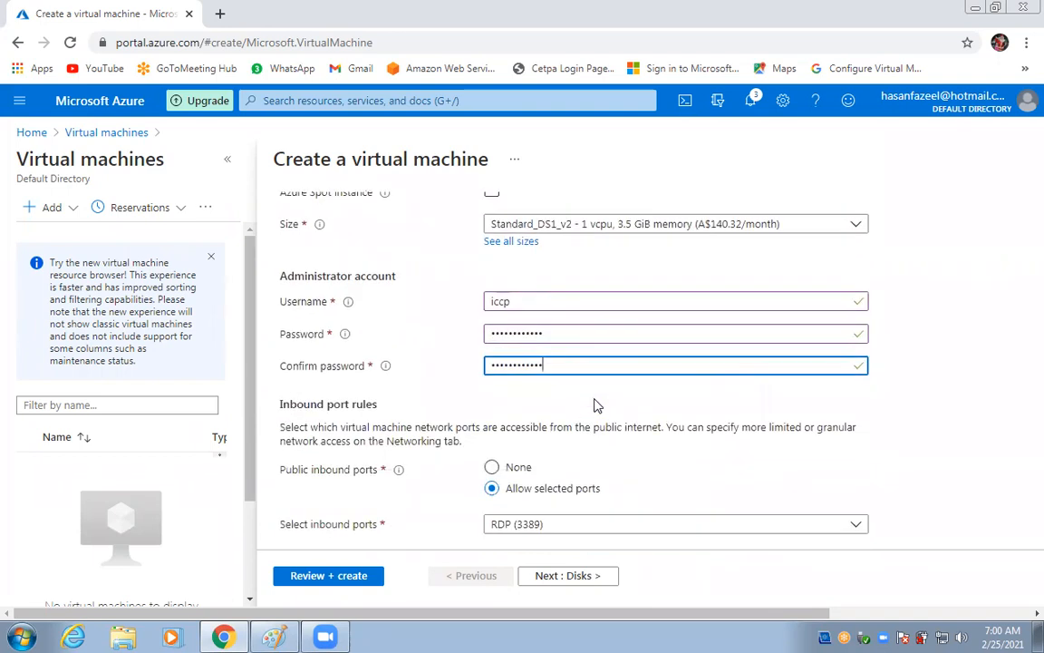
click(629, 526)
click(498, 424)
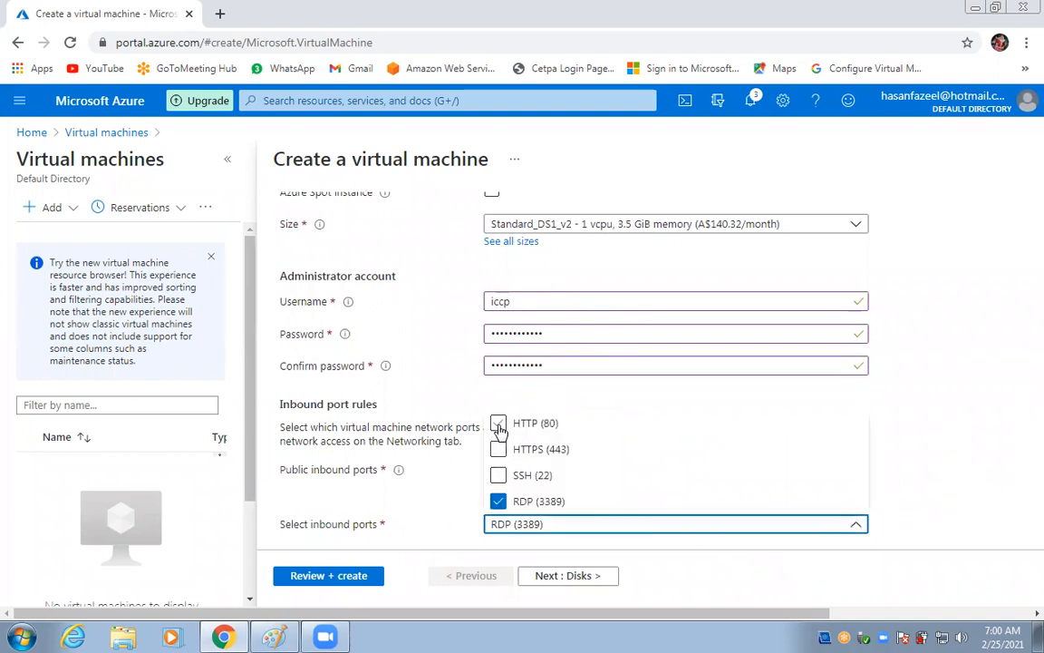
click(499, 449)
click(953, 452)
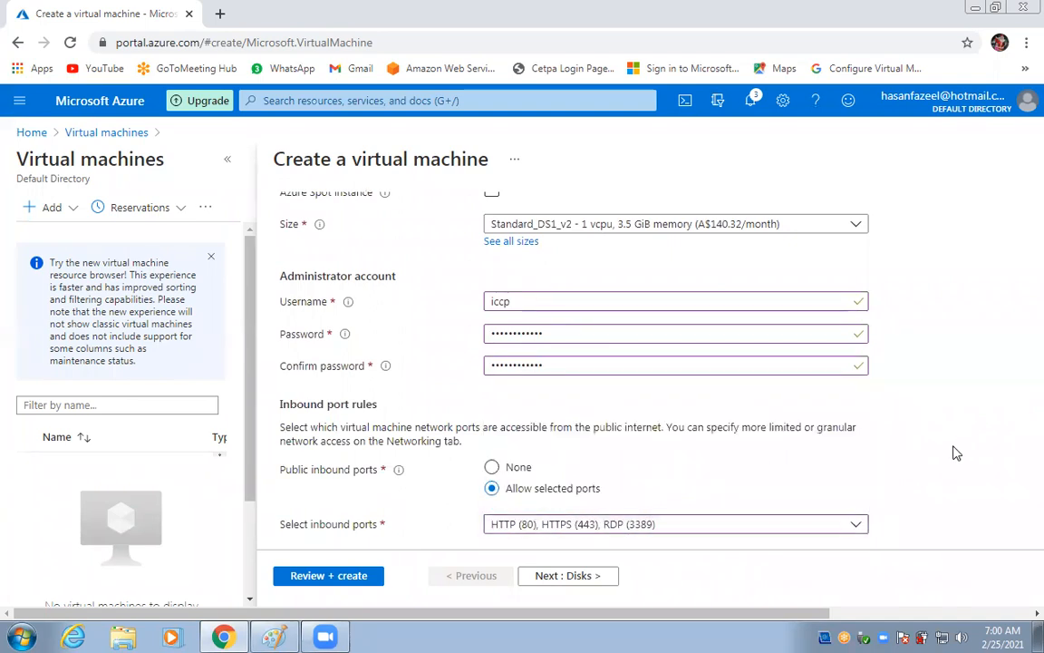
scroll(951, 453, down, 1)
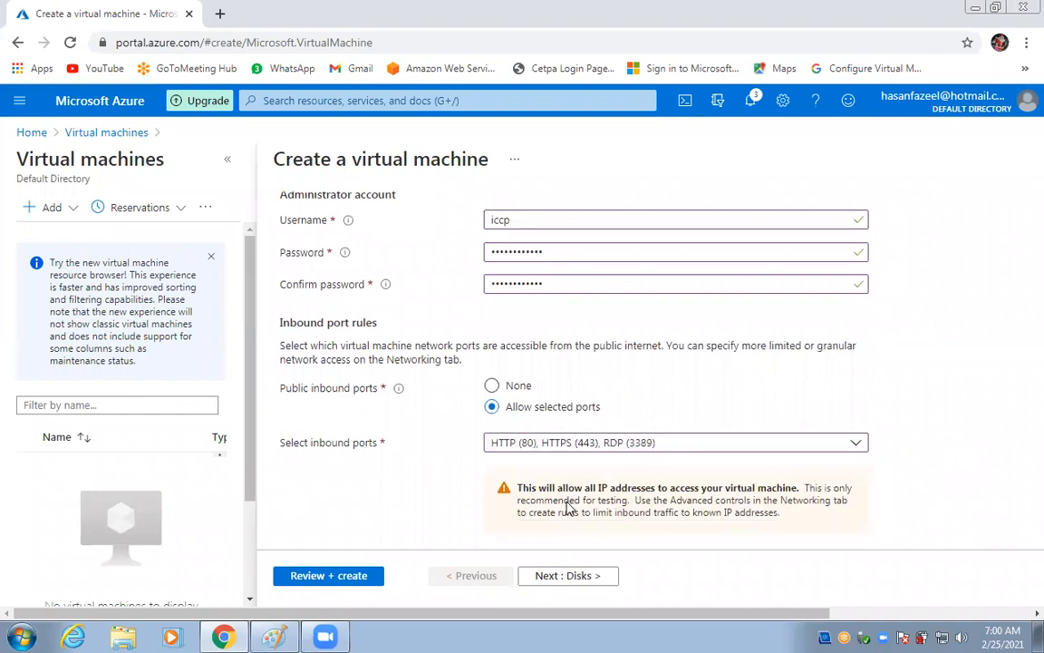
scroll(544, 507, down, 2)
click(553, 576)
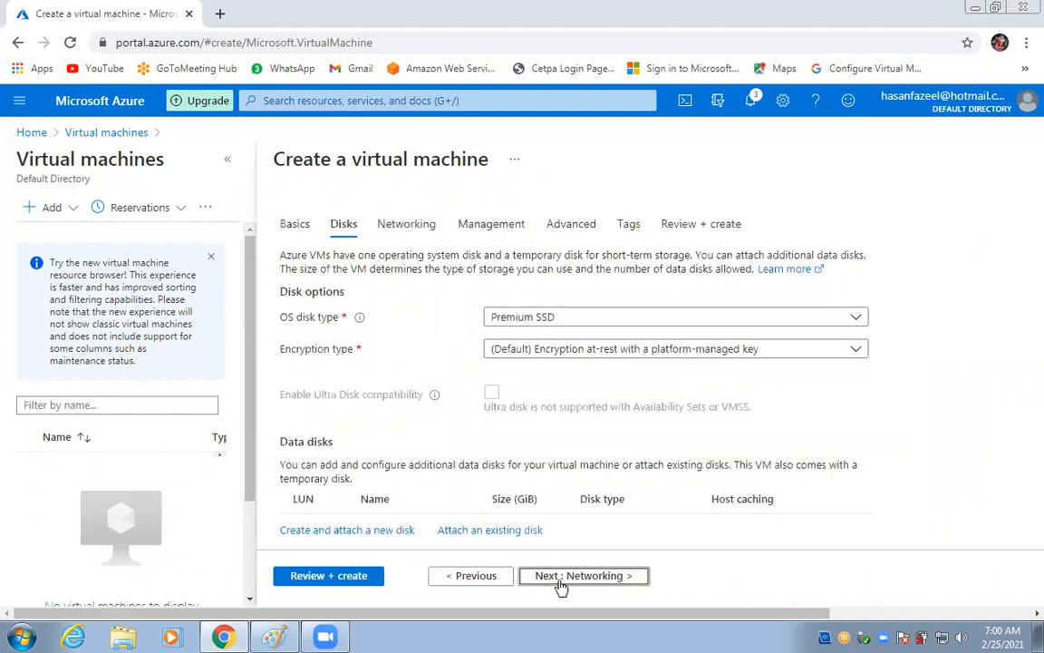
Skip past Networking to Review + create and submit Web1 after validation passes.
click(556, 580)
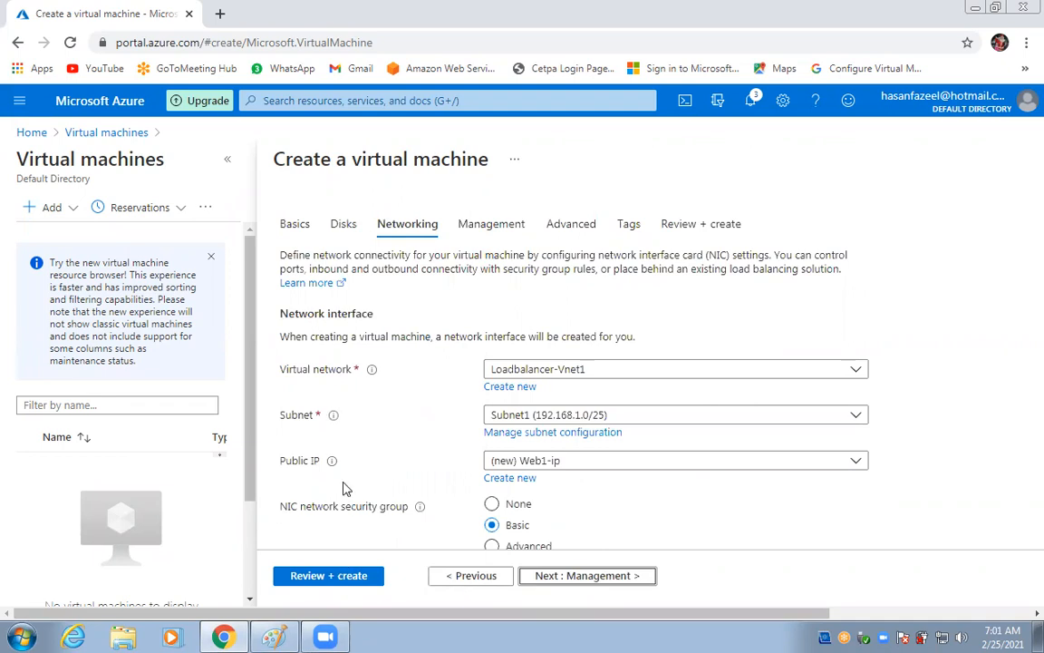
click(317, 581)
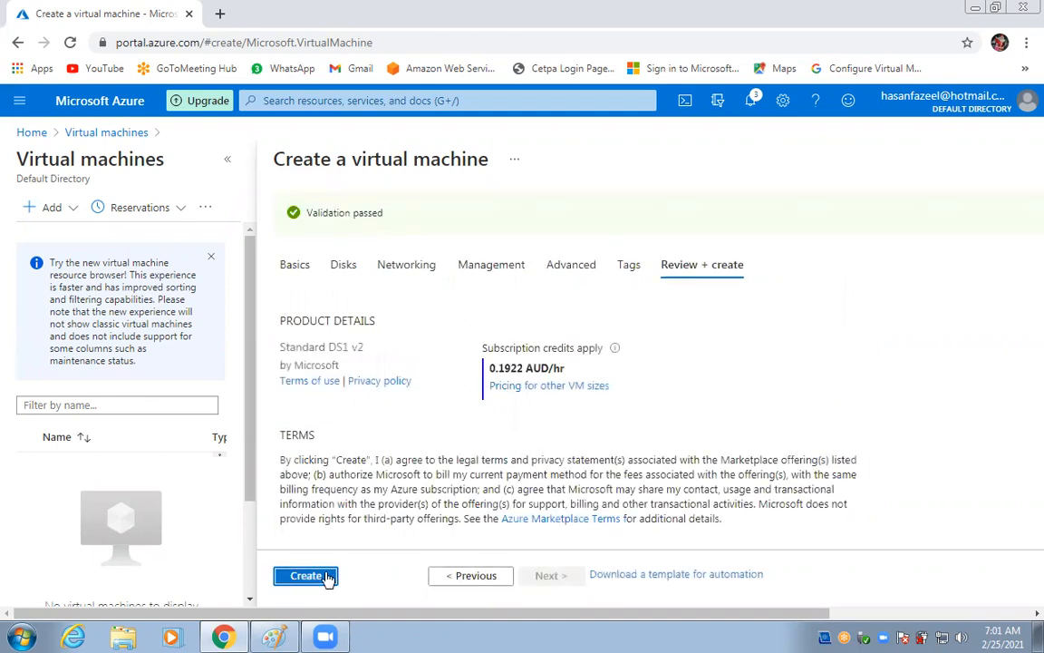
click(326, 578)
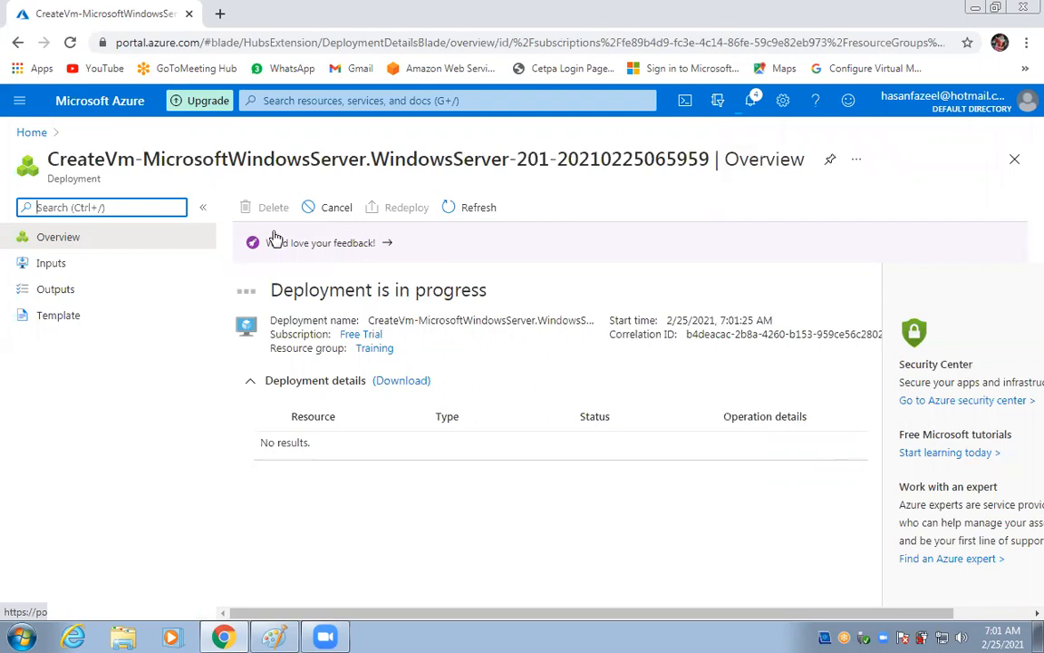
Browse the portal's services menu while the Web1 deployment progresses.
click(19, 109)
mouse_move(19, 481)
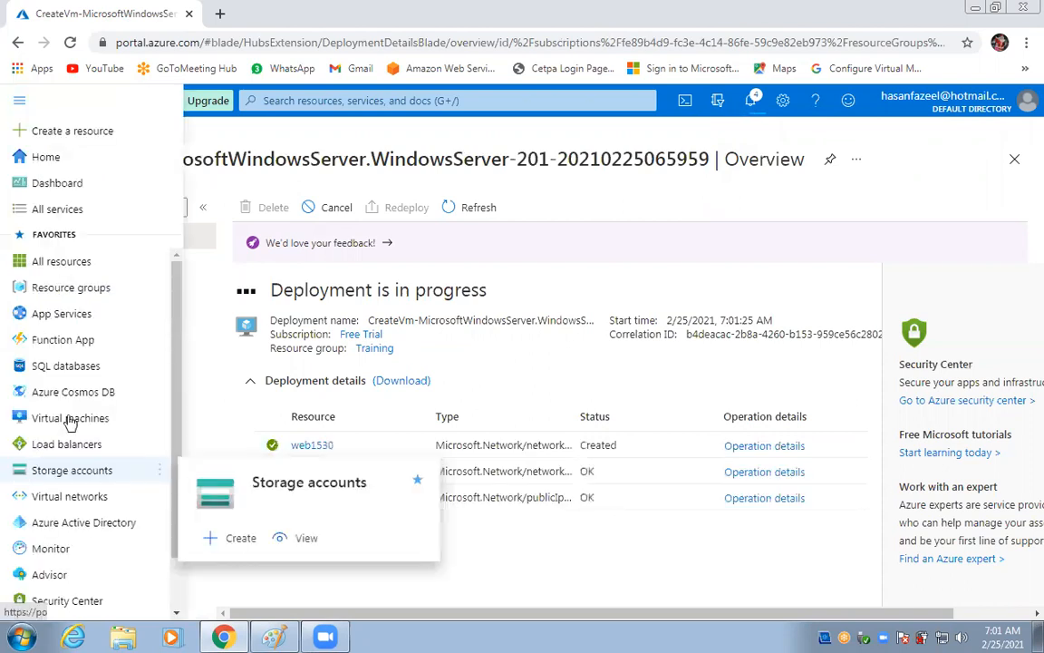
mouse_move(57, 481)
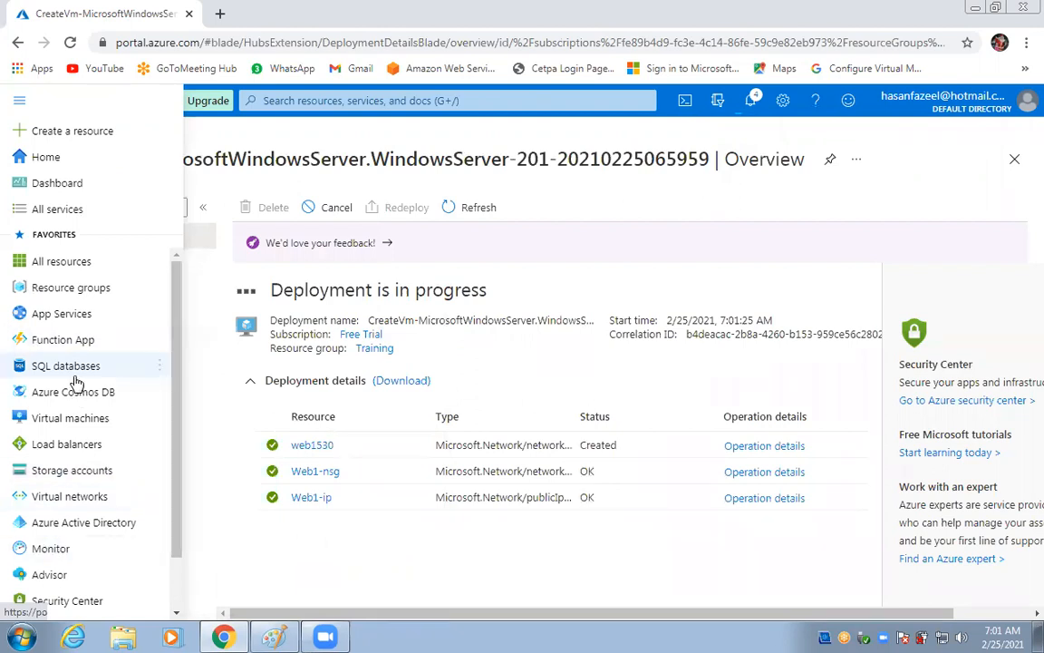
scroll(77, 381, down, 2)
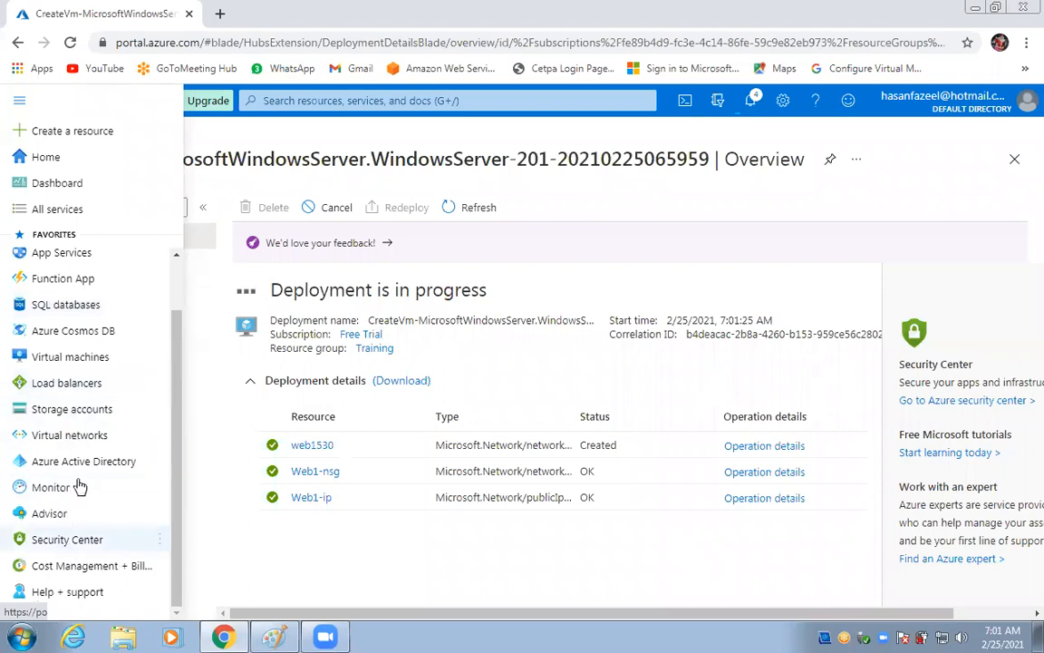
scroll(73, 581, up, 1)
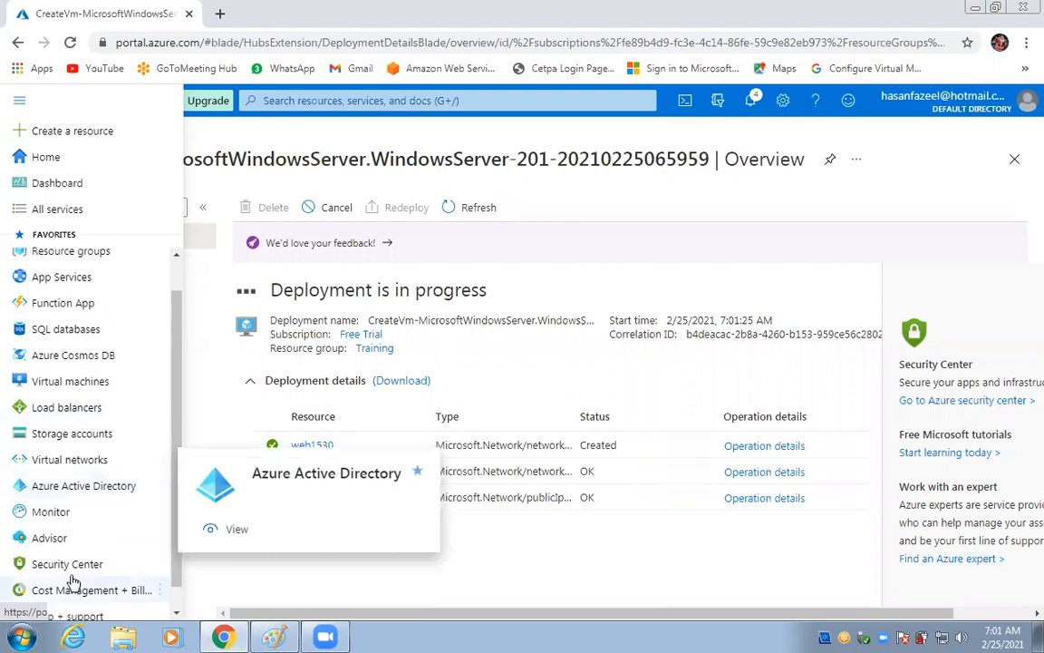
scroll(70, 580, up, 1)
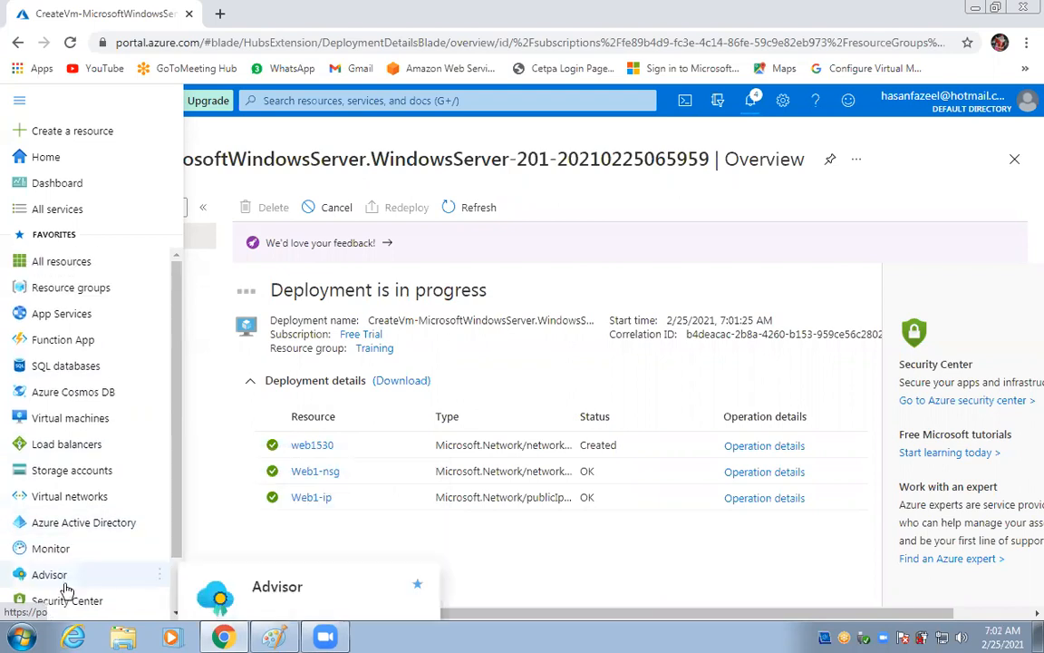
Start creating another virtual machine from the Virtual machines list.
click(65, 418)
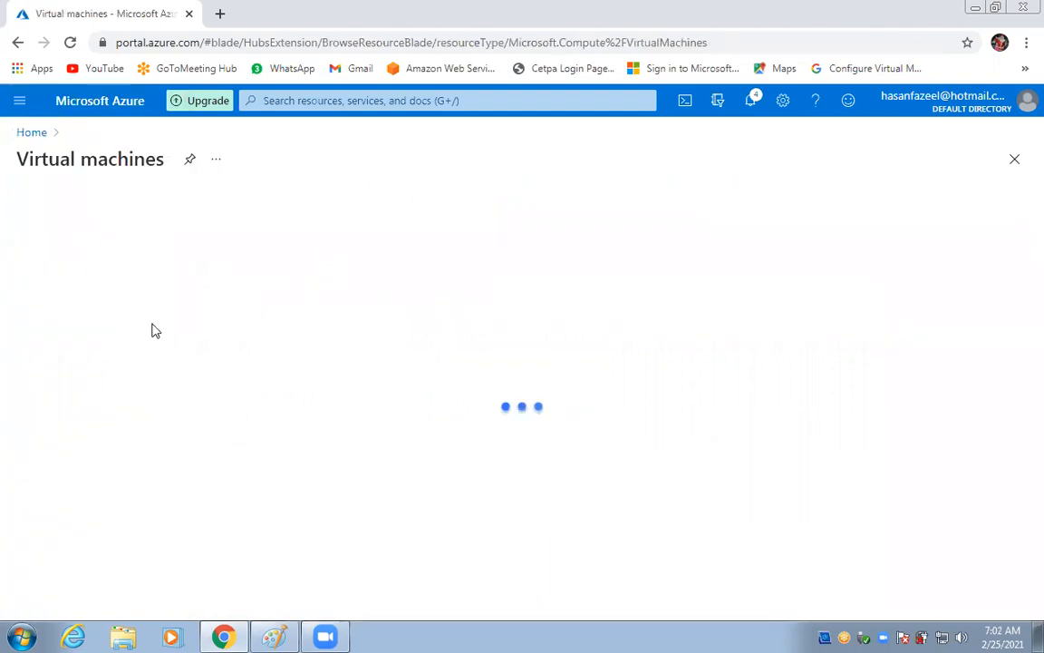
click(46, 207)
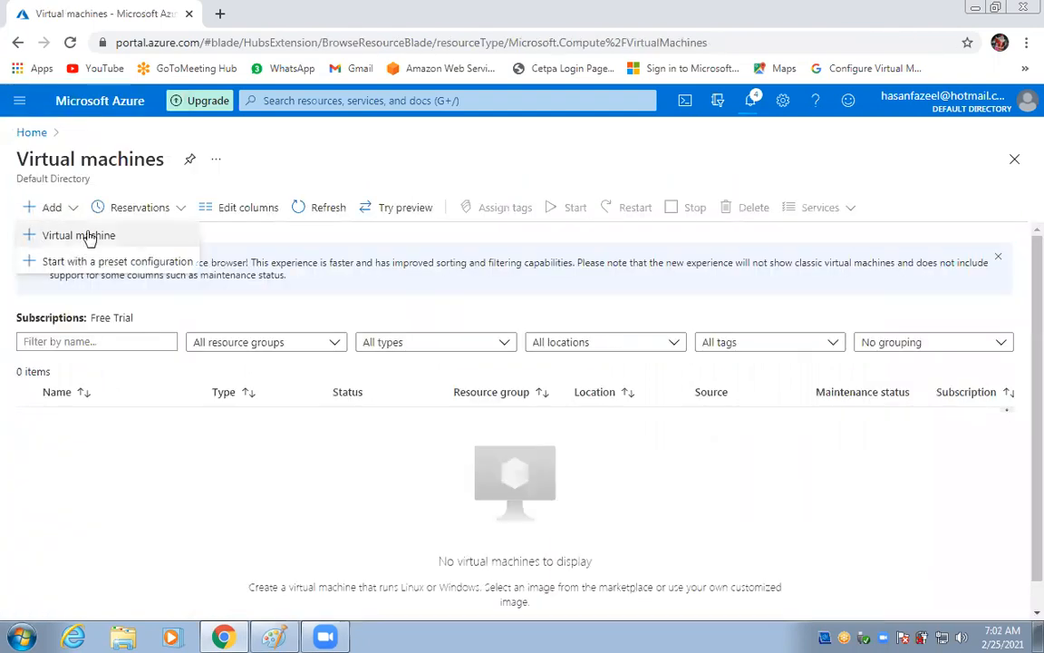
click(89, 237)
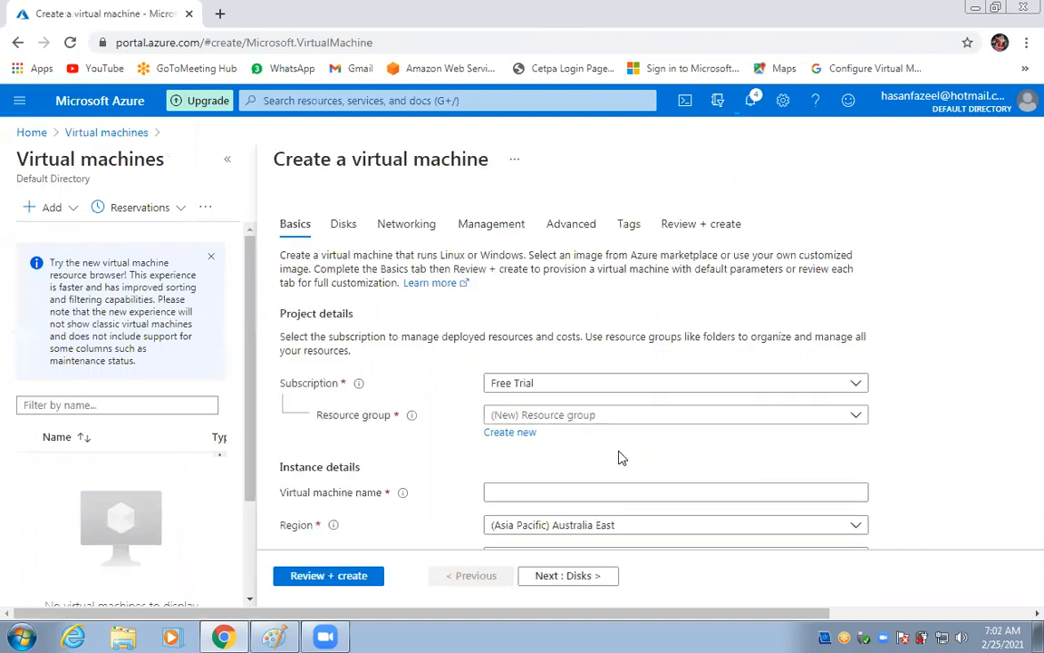
Place the new VM in the Training resource group and name it web2.
click(549, 416)
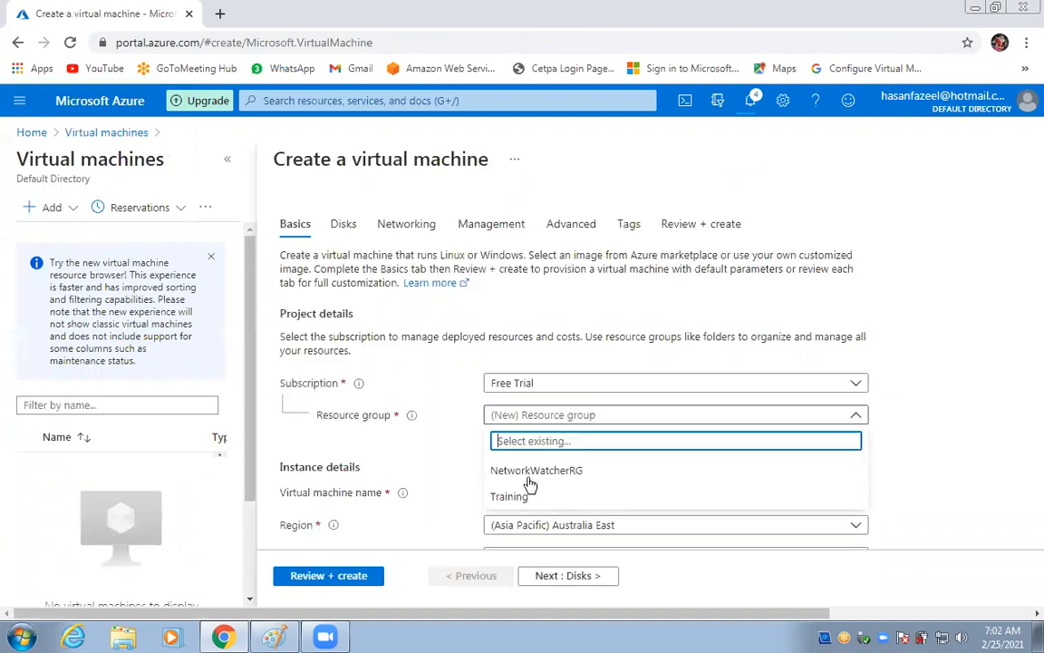
click(510, 495)
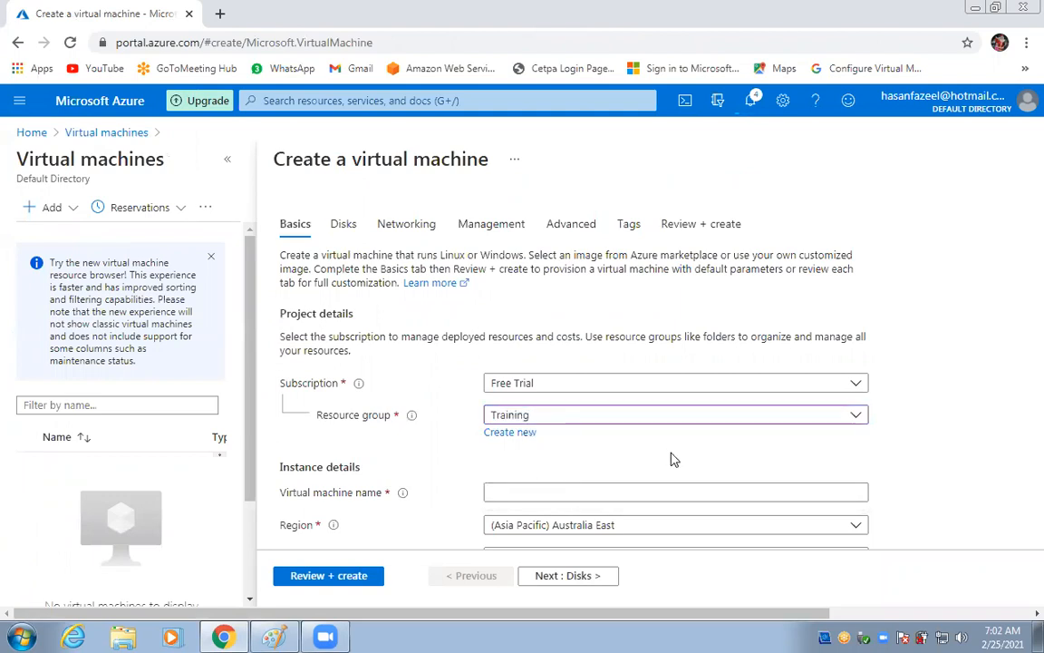
scroll(562, 433, down, 1)
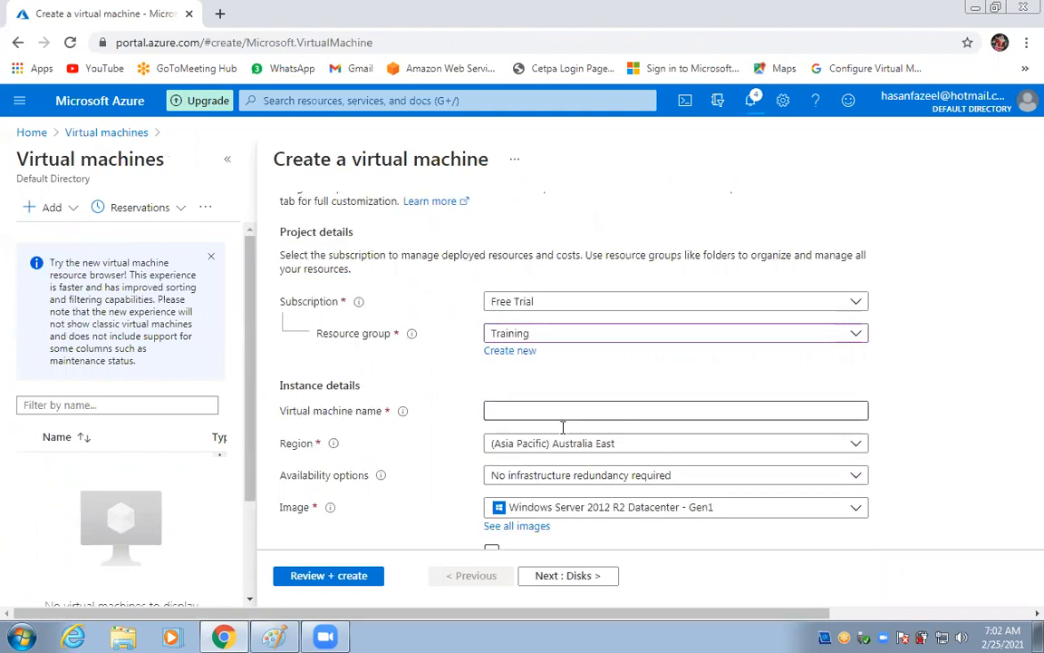
click(657, 408)
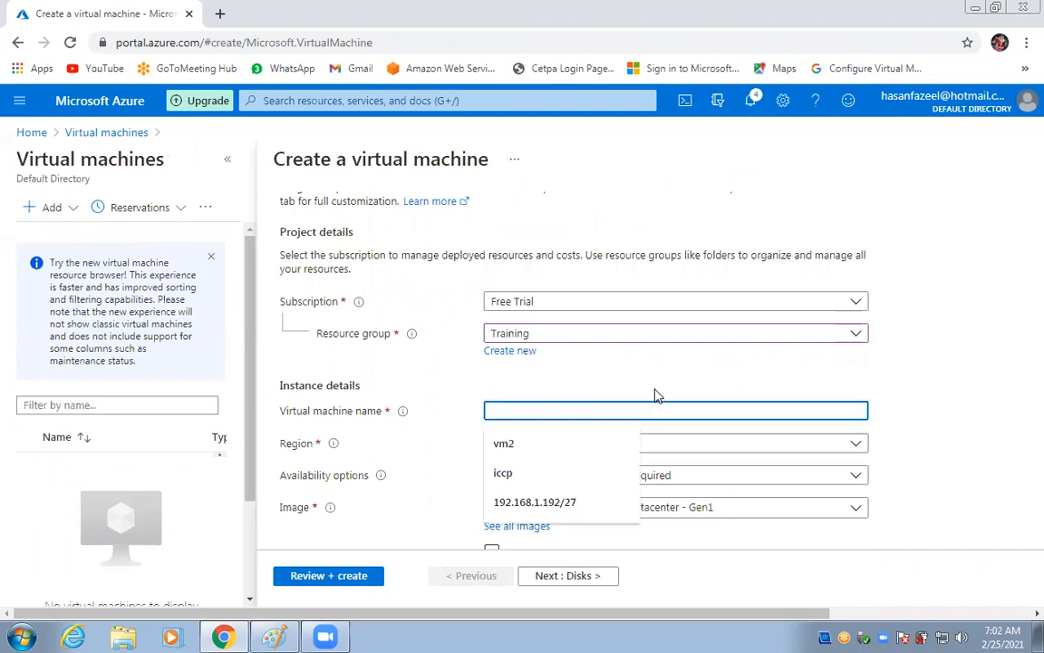
text(web2)
click(466, 379)
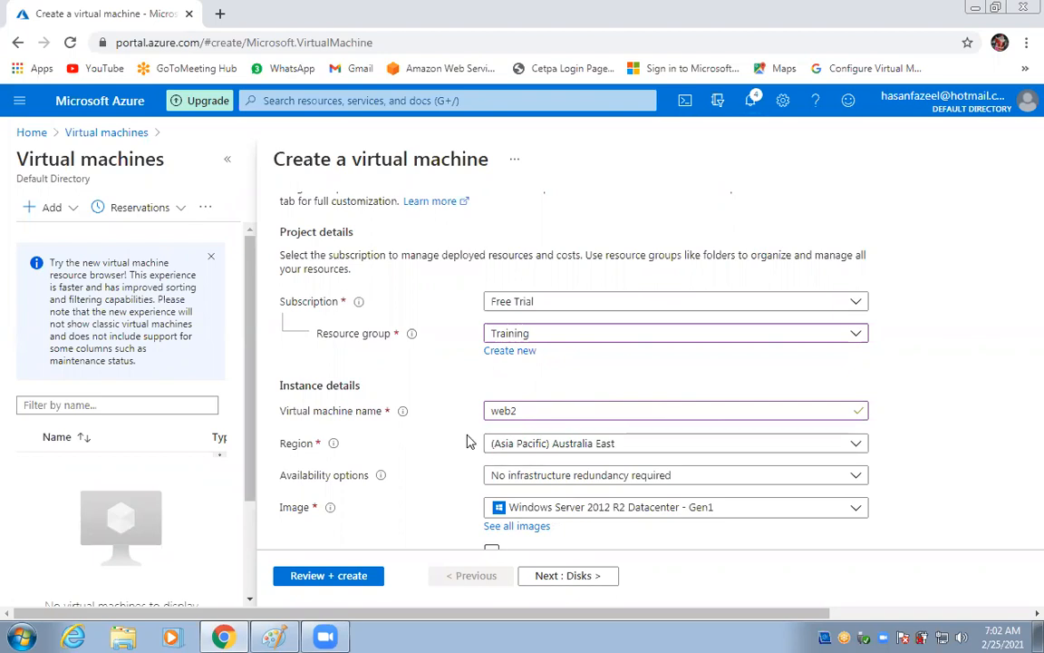
Set web2's availability option to Availability set loadbalancer-a-set.
scroll(469, 440, down, 1)
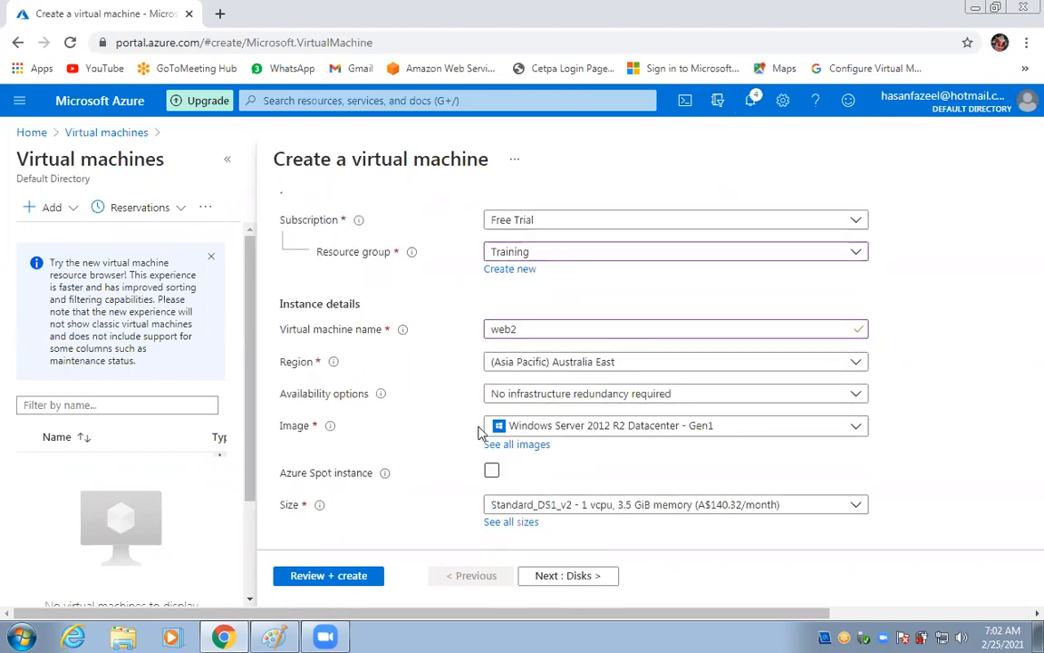
click(613, 396)
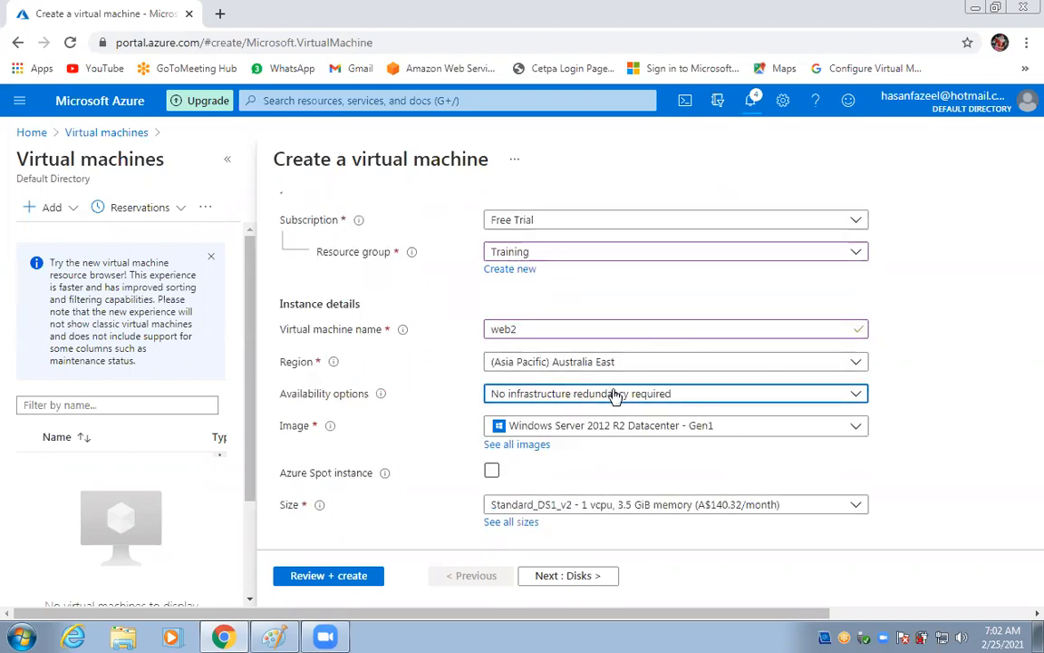
click(550, 468)
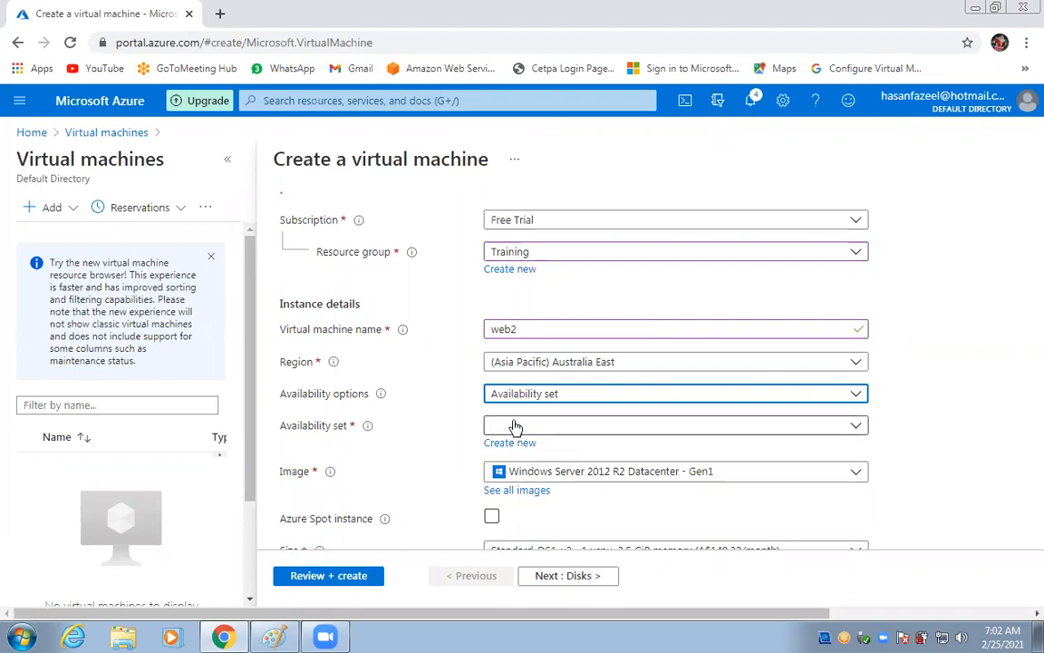
click(514, 426)
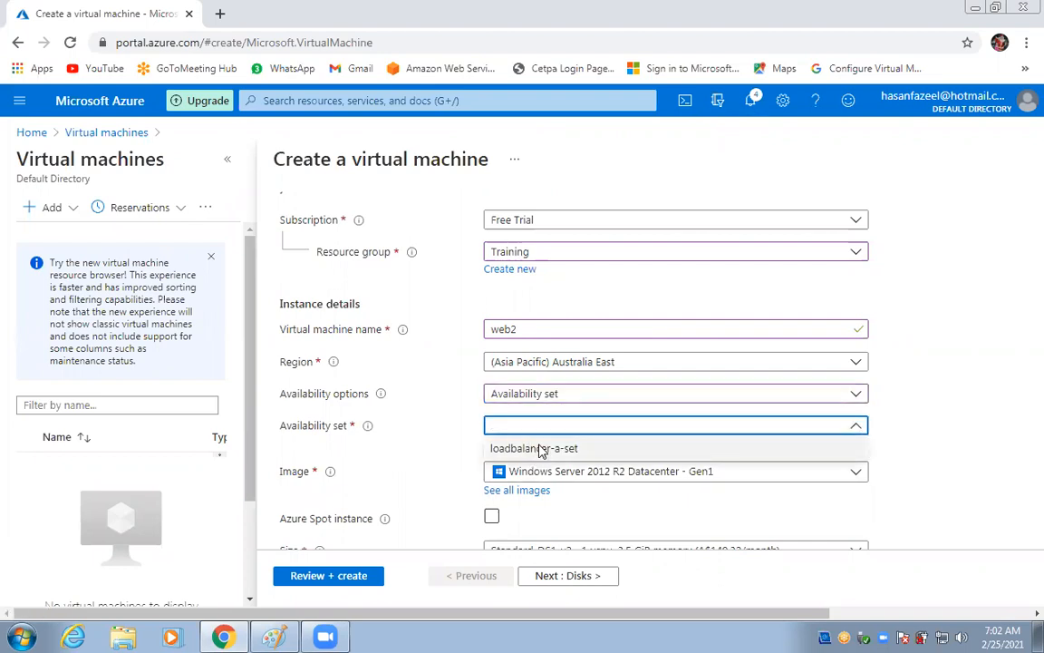
click(540, 449)
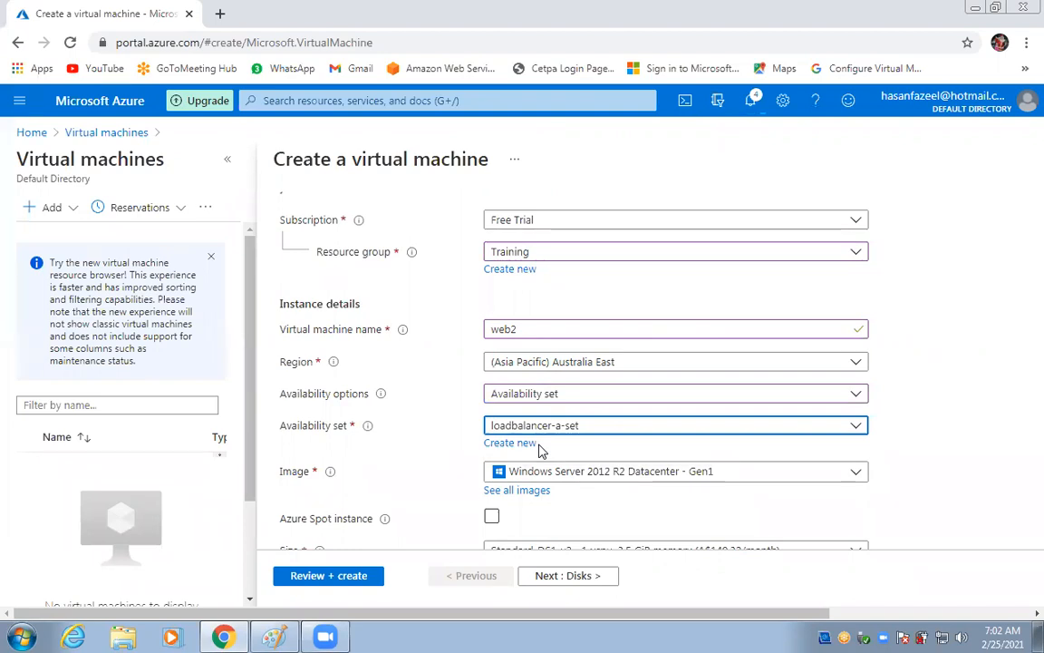
scroll(540, 449, down, 3)
click(544, 455)
click(545, 455)
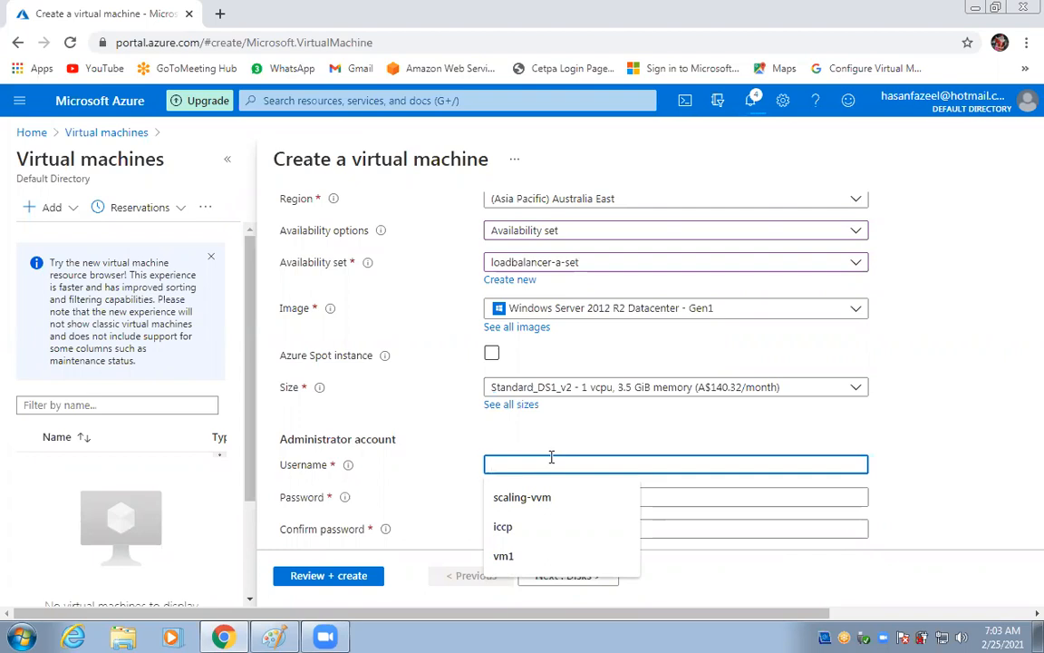
Enter web2's administrator username, password and password confirmation.
text(iccp)
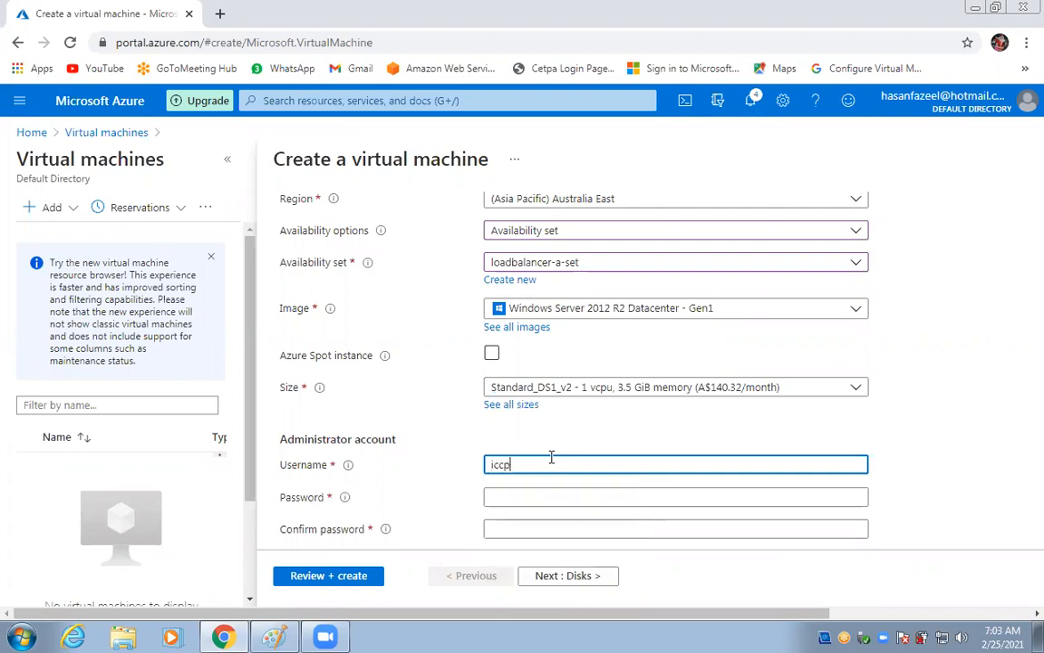
key(Tab)
text(***)
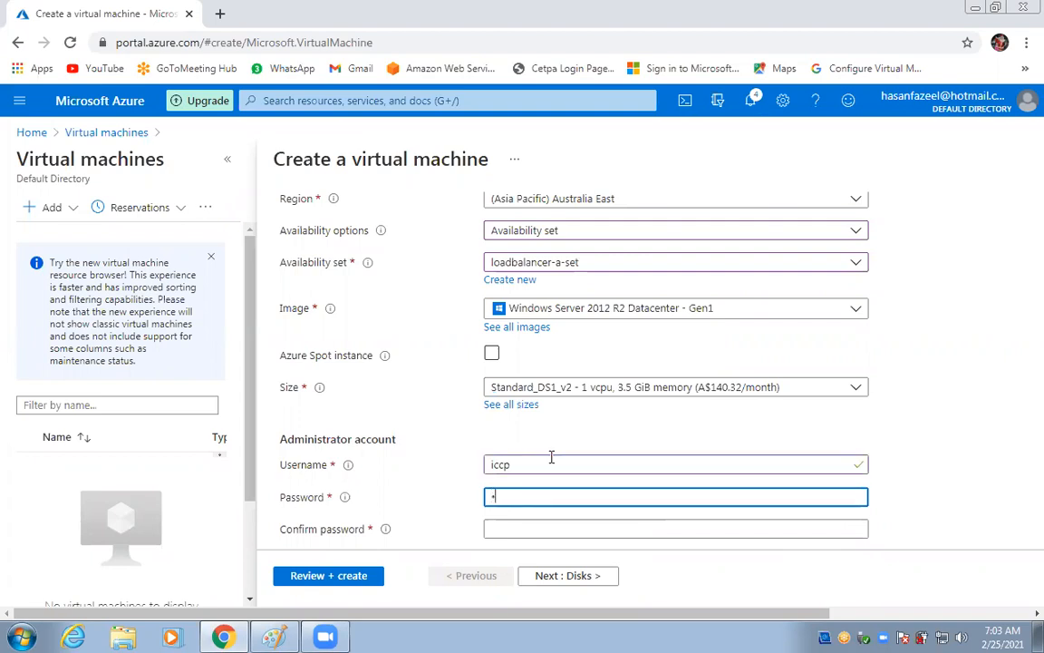
text(*)
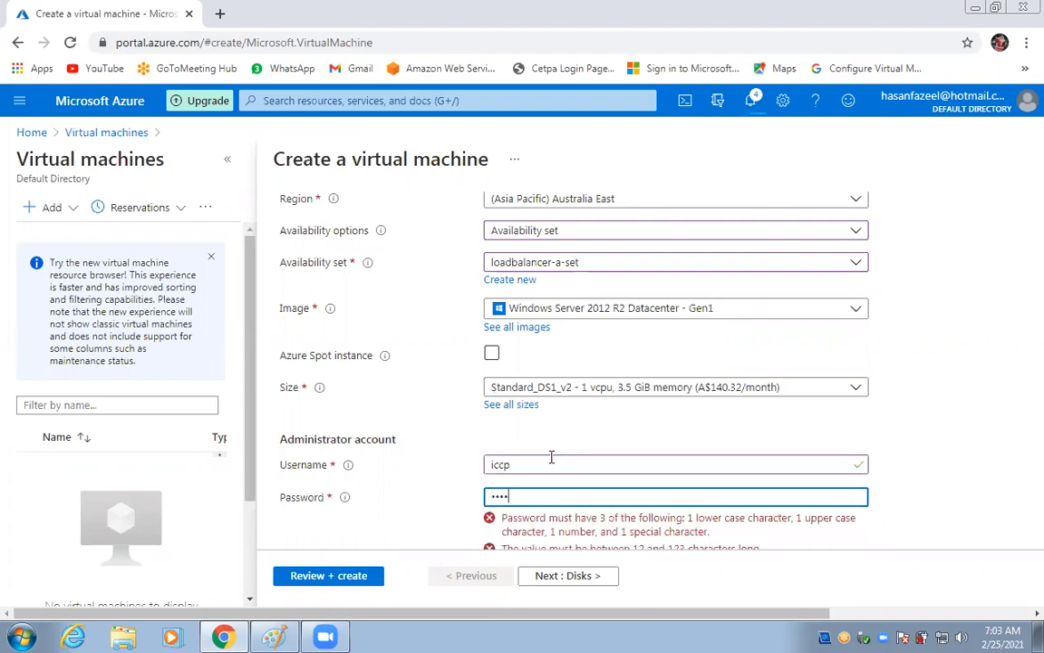
text(********)
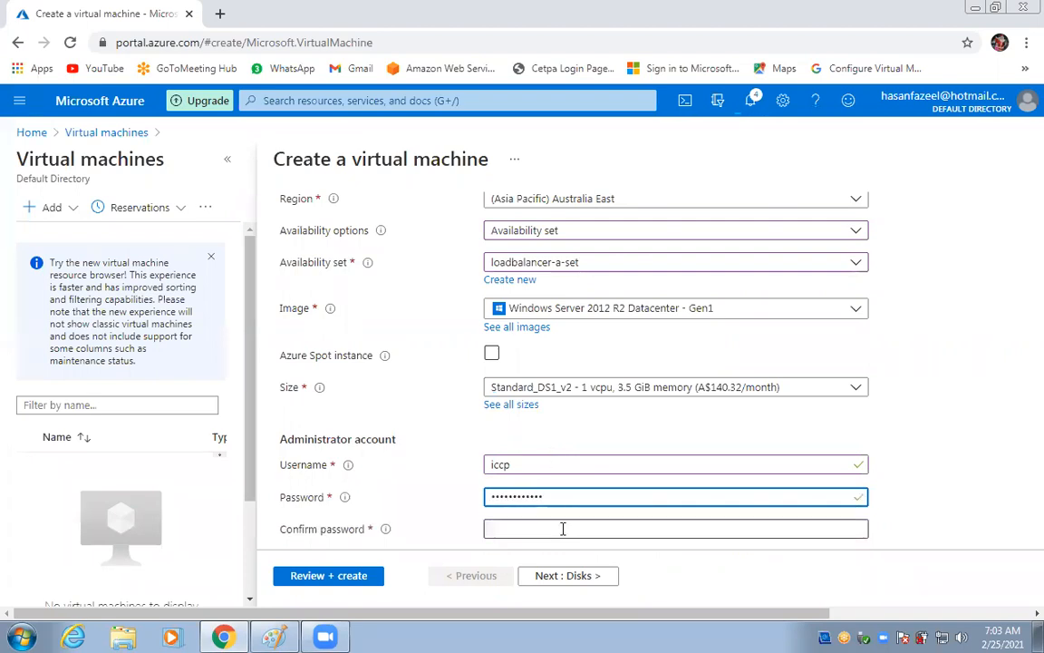
click(563, 529)
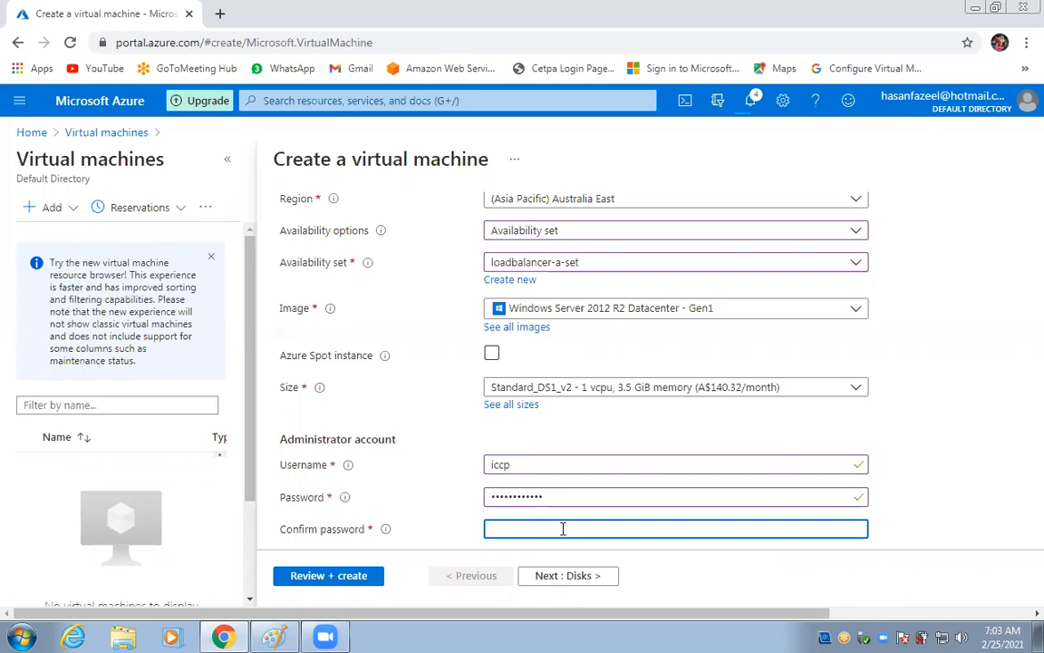
text(P)
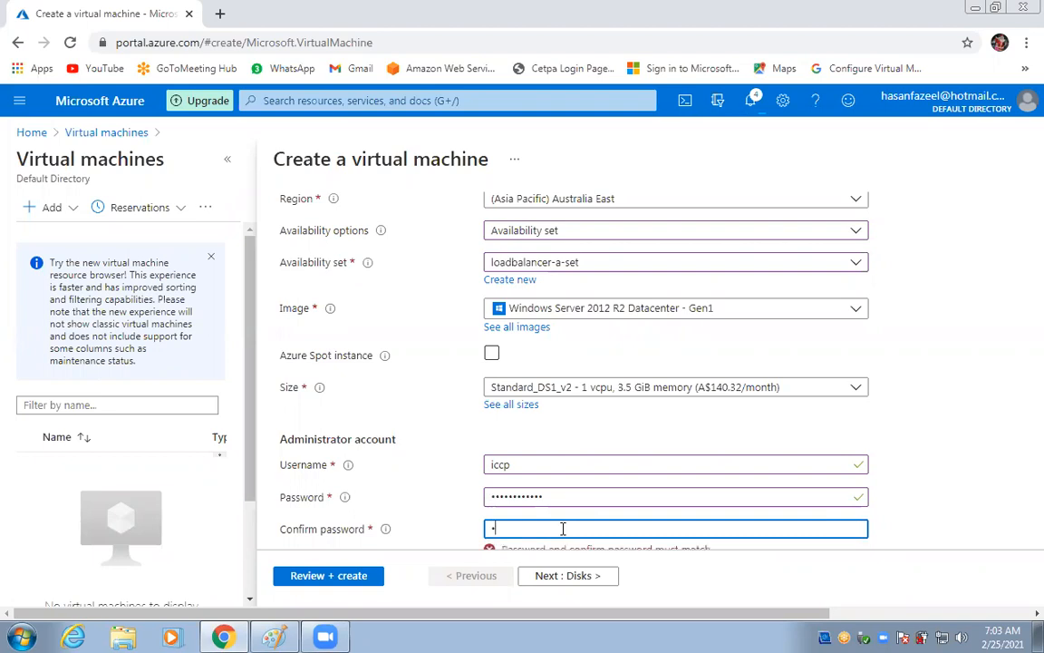
text(assword@123)
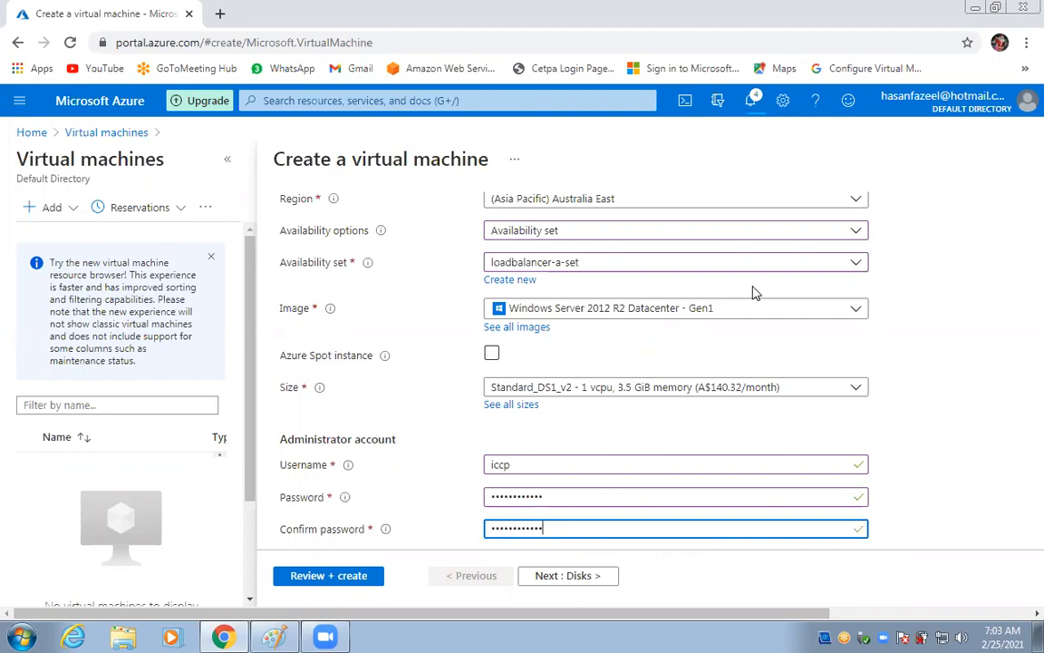
Add HTTP (80) and HTTPS (443) to web2's allowed inbound ports, then go to Disks.
scroll(962, 358, down, 3)
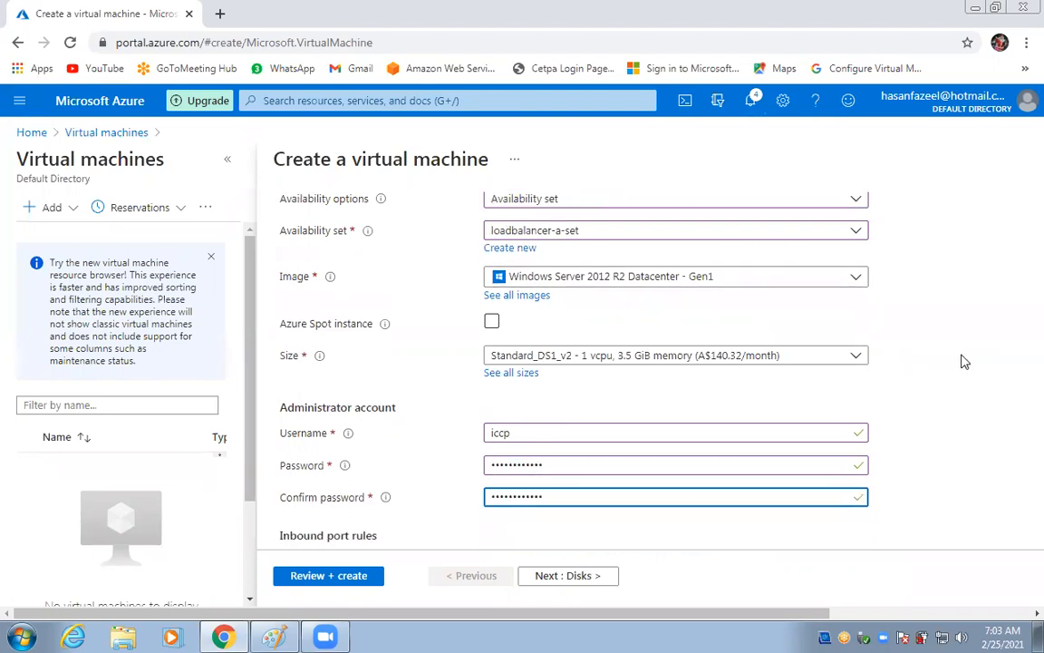
scroll(590, 425, down, 1)
scroll(589, 424, down, 1)
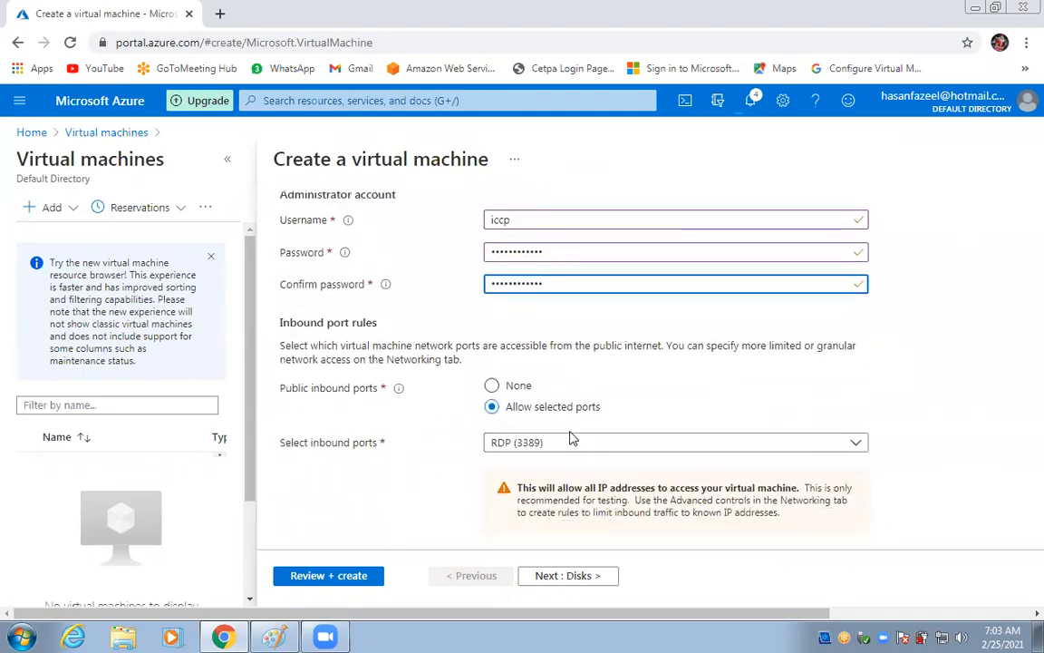
click(564, 444)
click(497, 344)
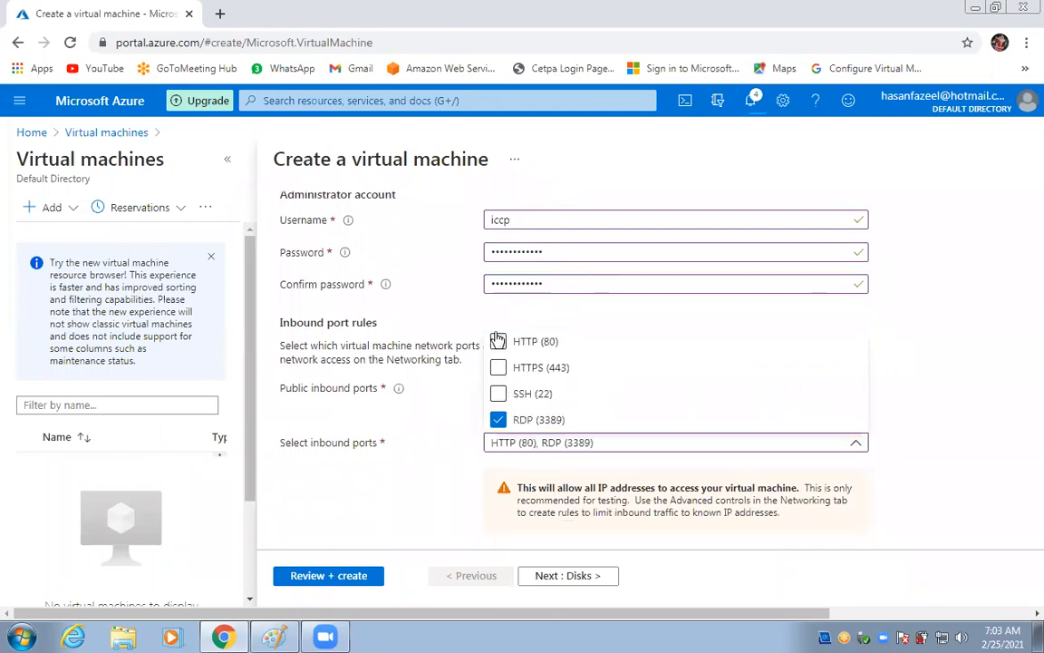
click(497, 367)
click(943, 323)
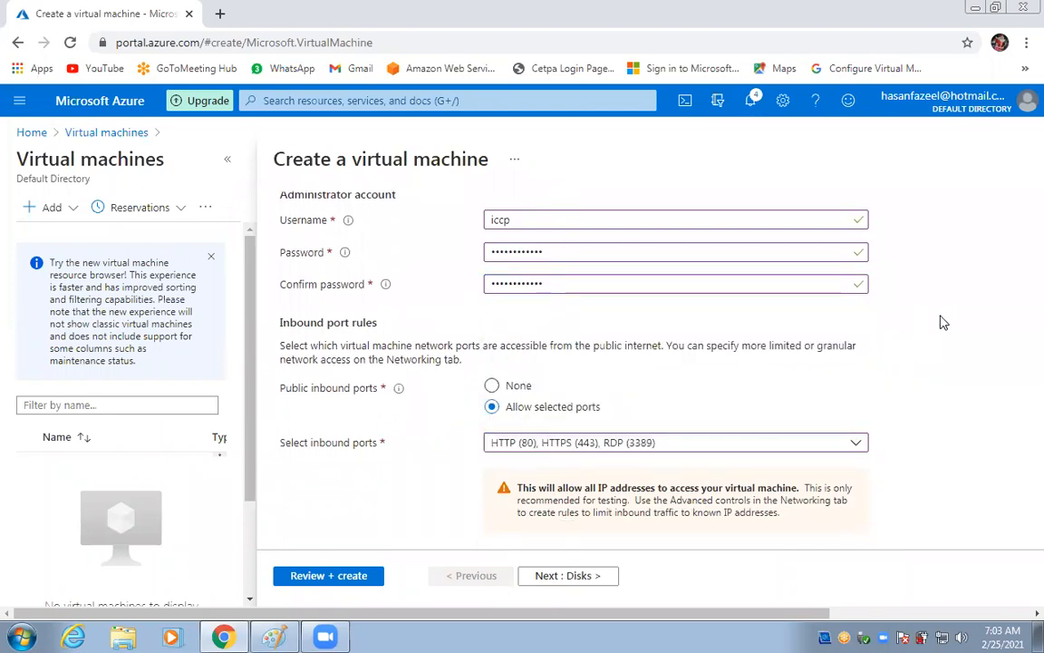
scroll(943, 323, down, 2)
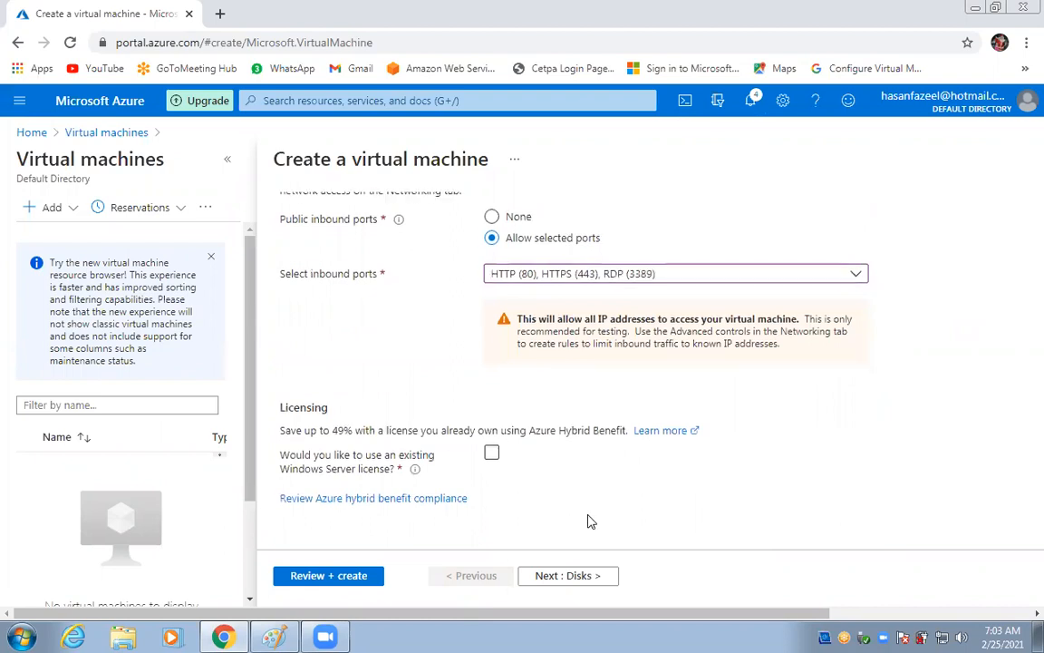
click(568, 575)
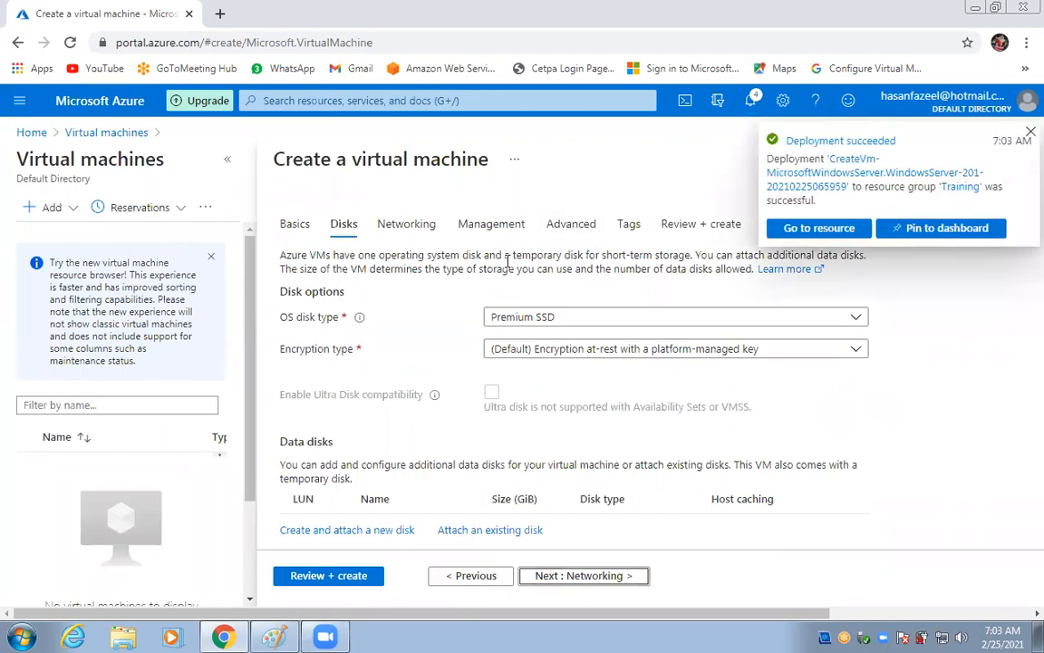
Skip through Networking to Review + create and deploy web2 after validation.
click(549, 576)
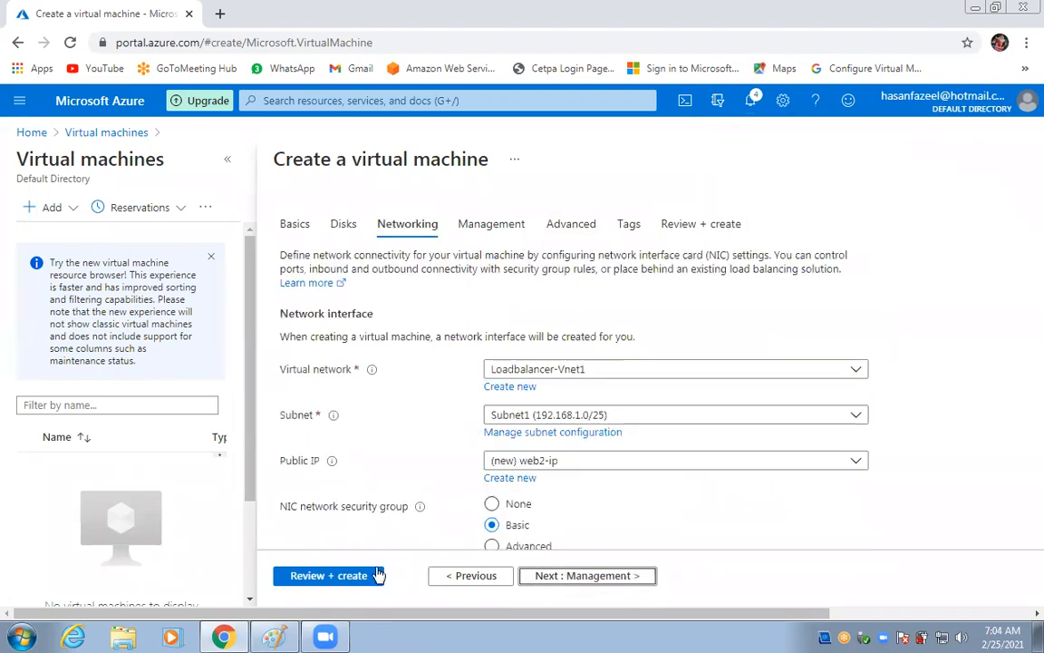
click(315, 575)
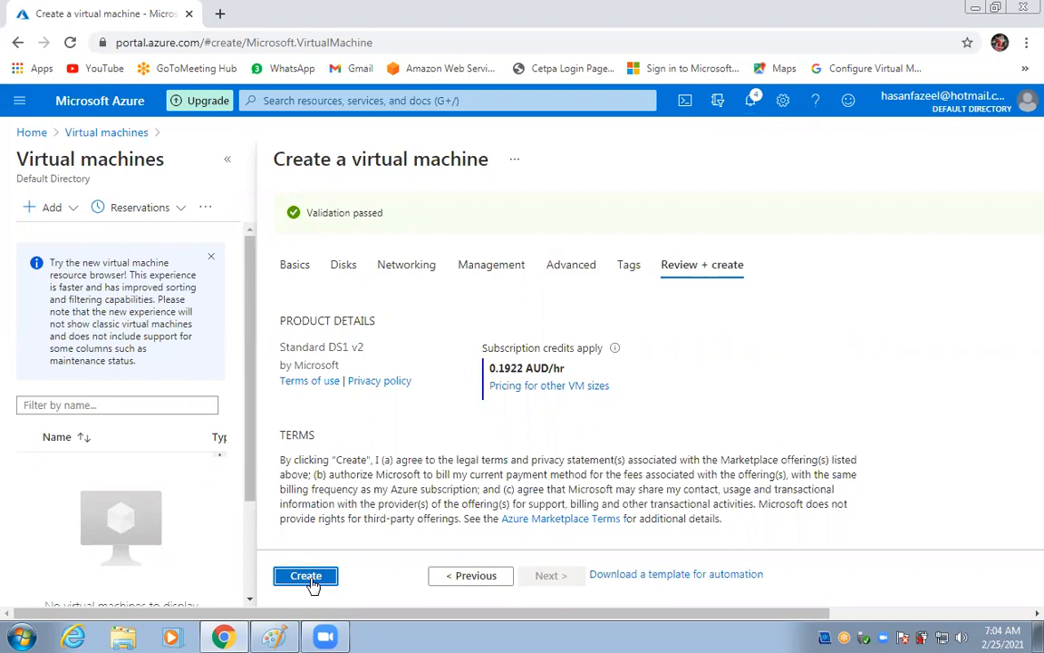
click(308, 576)
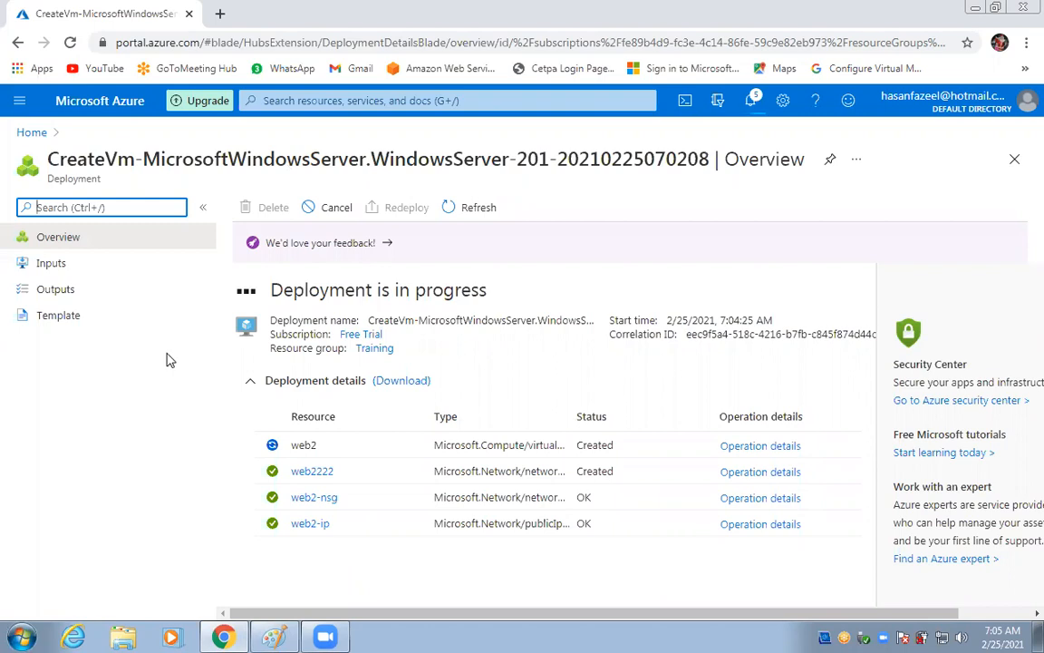
Go through the portal menu to the Load balancers list, which is still empty.
click(30, 108)
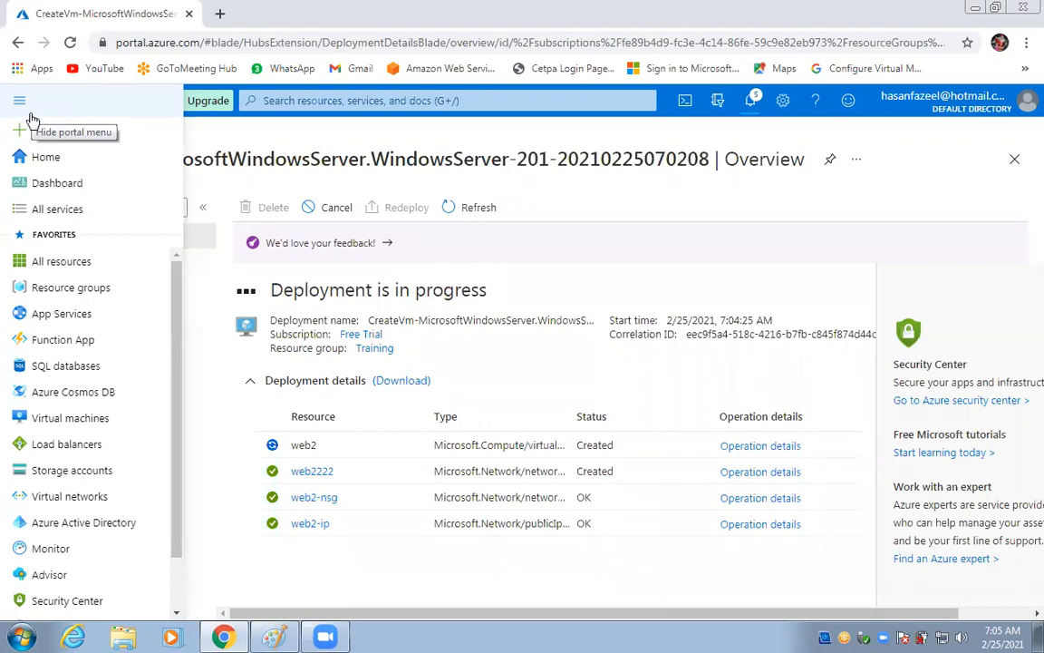
mouse_move(47, 293)
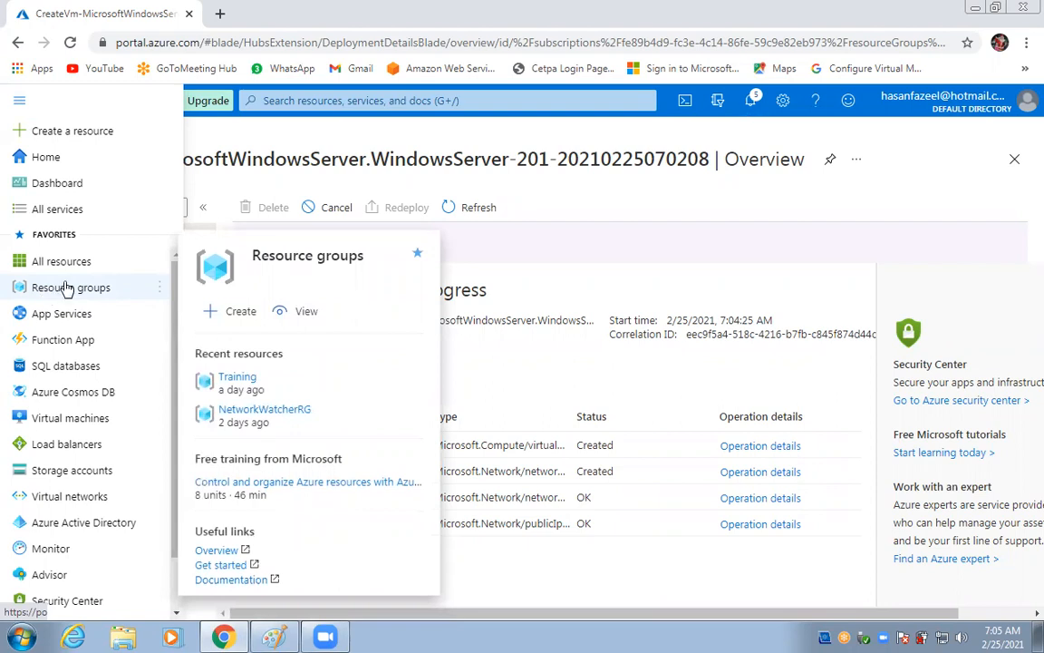
mouse_move(24, 469)
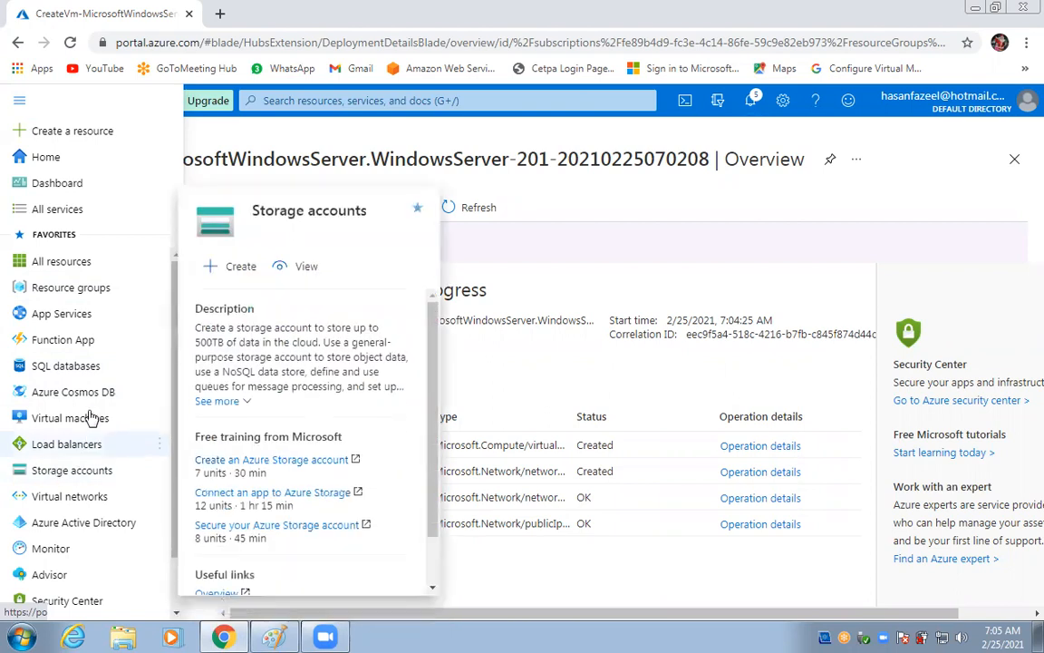
mouse_move(74, 347)
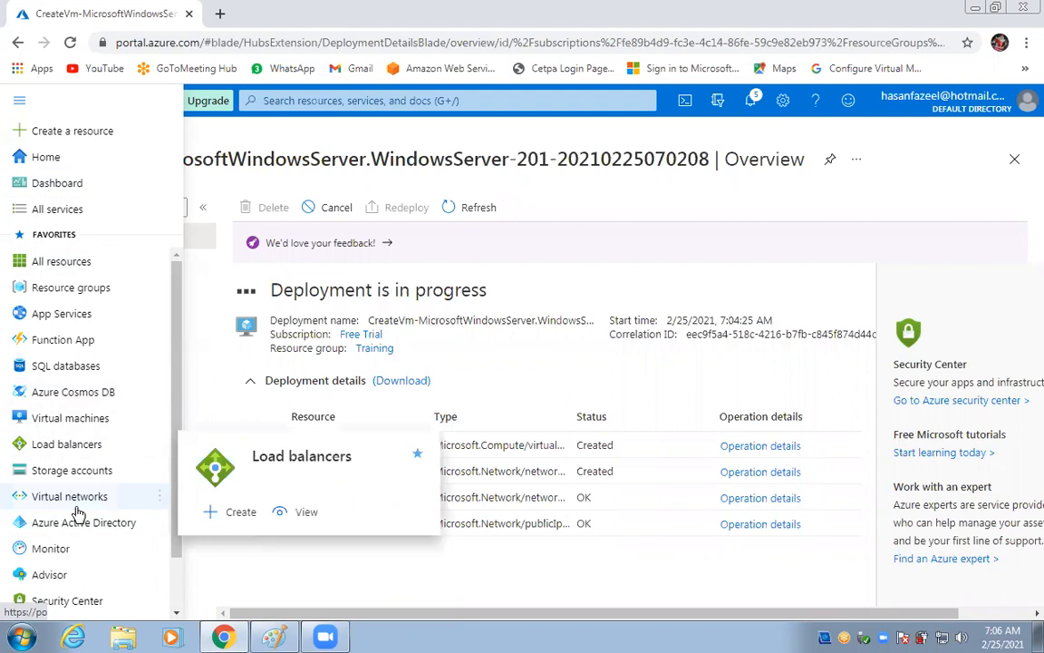
click(64, 444)
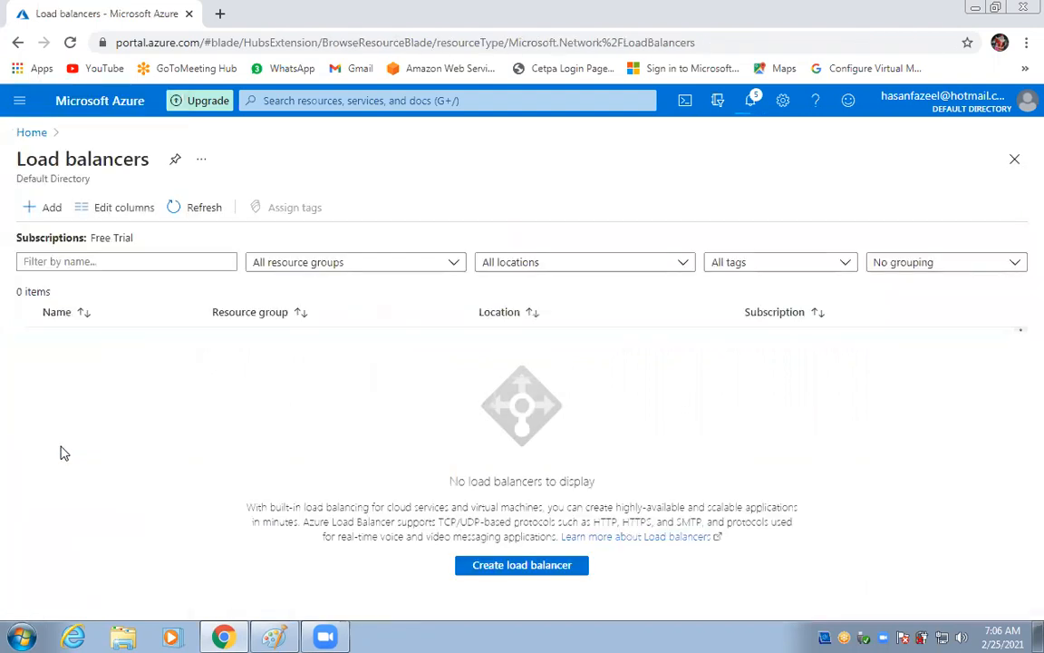
Start a new public load balancer named Aus-LB in resource group Training with the Basic SKU.
click(48, 214)
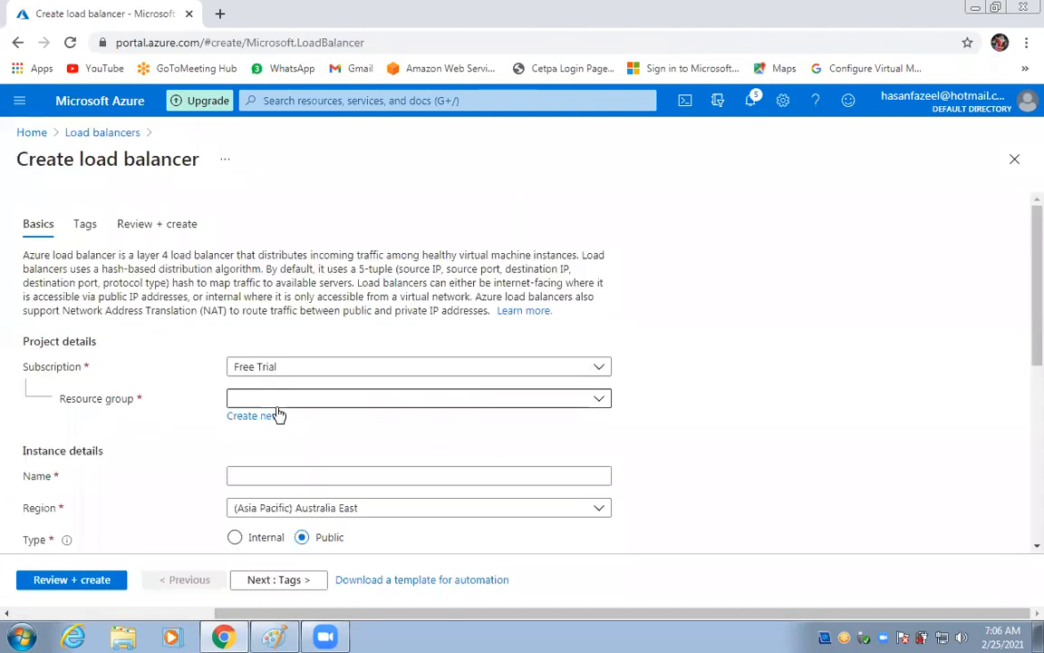
click(272, 399)
click(261, 480)
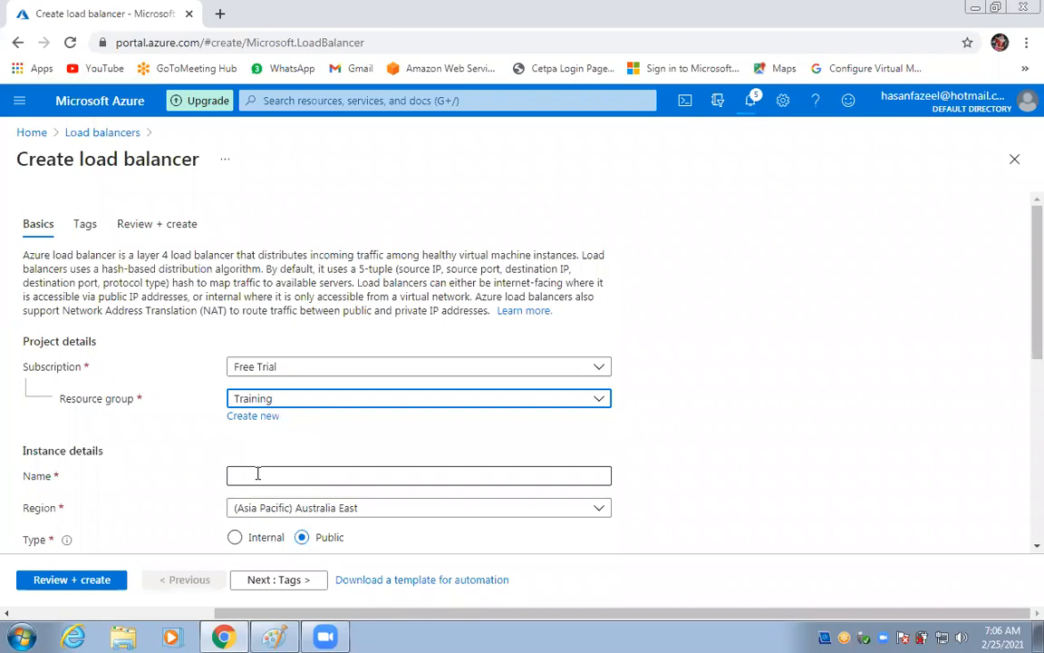
click(261, 475)
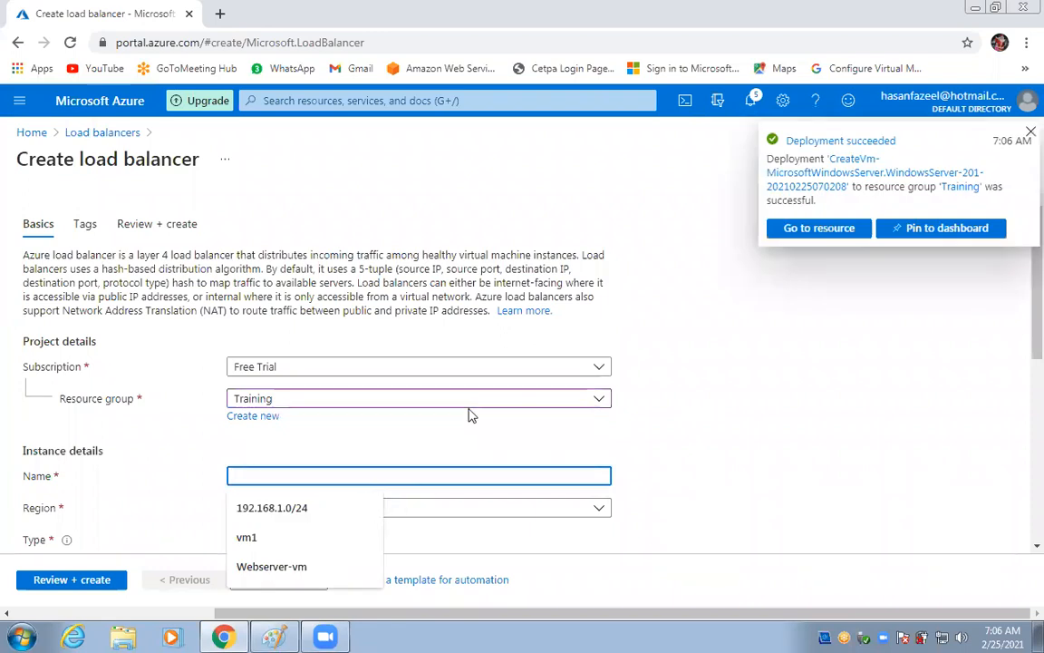
text(Aus-LB)
click(857, 434)
scroll(845, 436, down, 1)
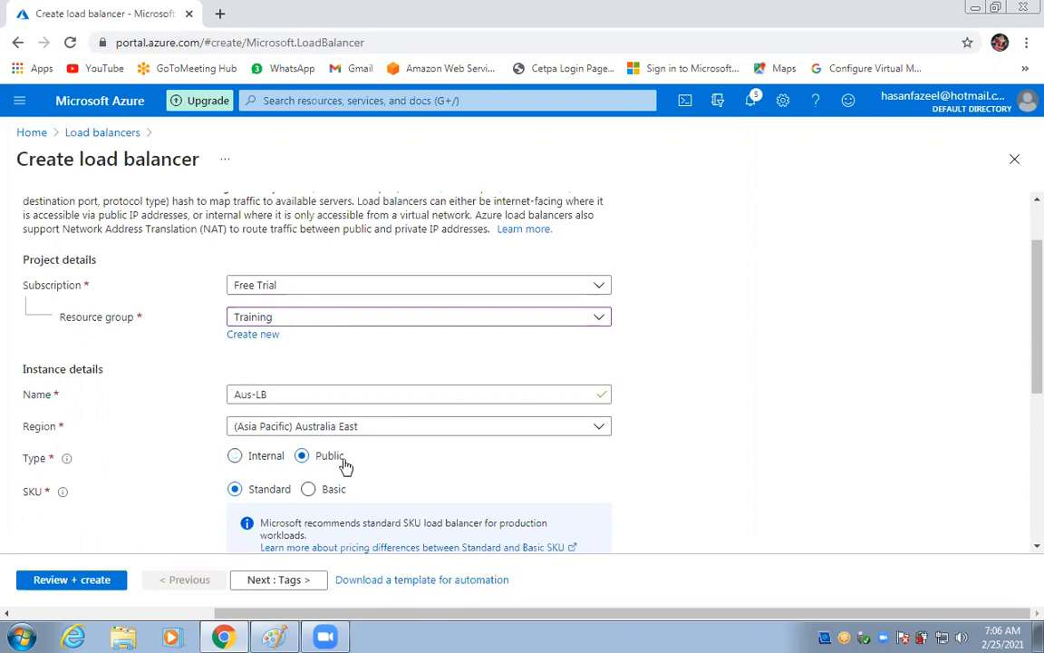
scroll(472, 463, down, 3)
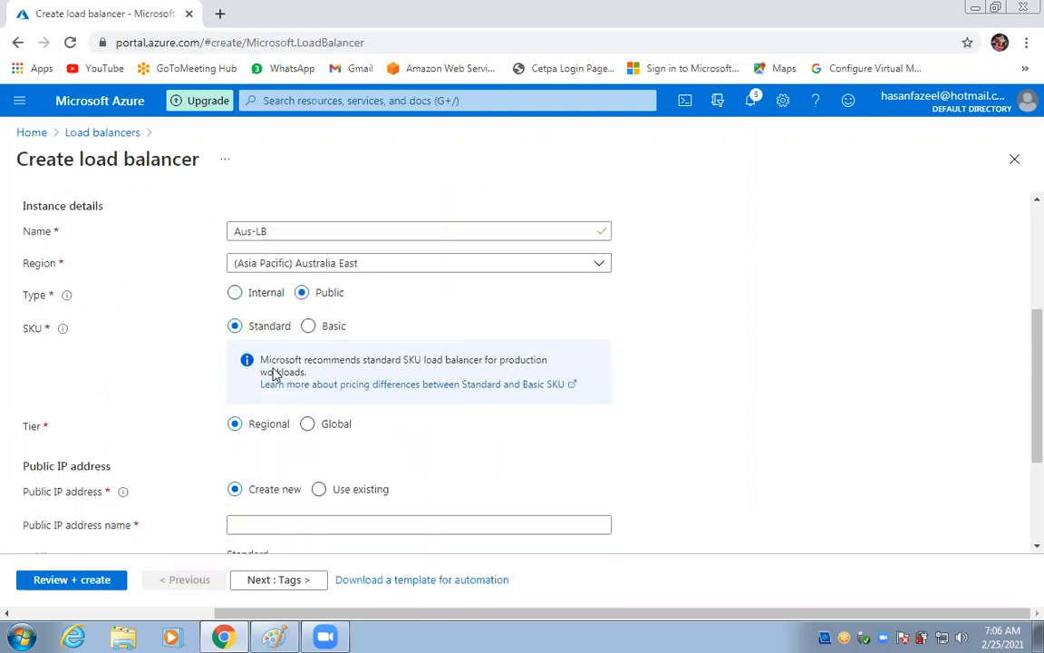
click(303, 332)
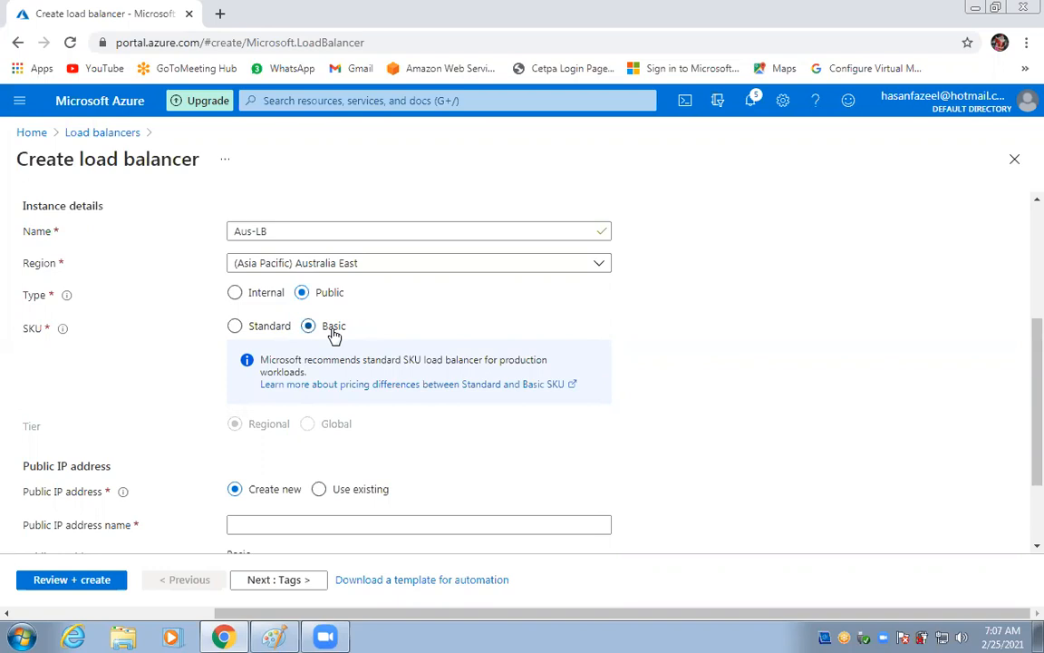
Keep the SKU on Basic and name the new public IP address pip-lb.
click(234, 329)
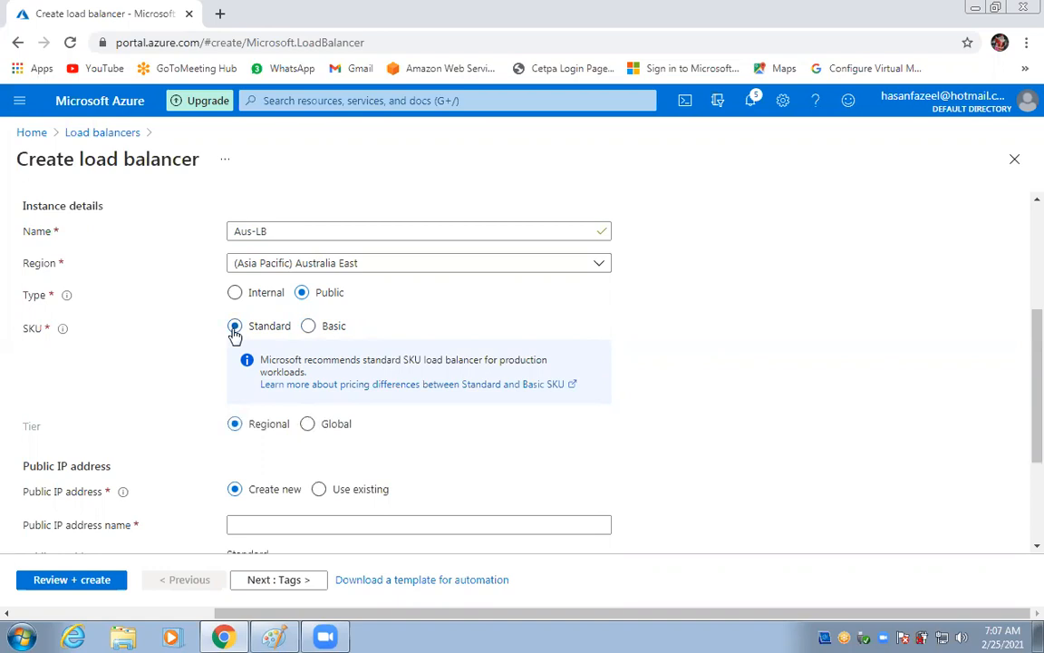
click(309, 328)
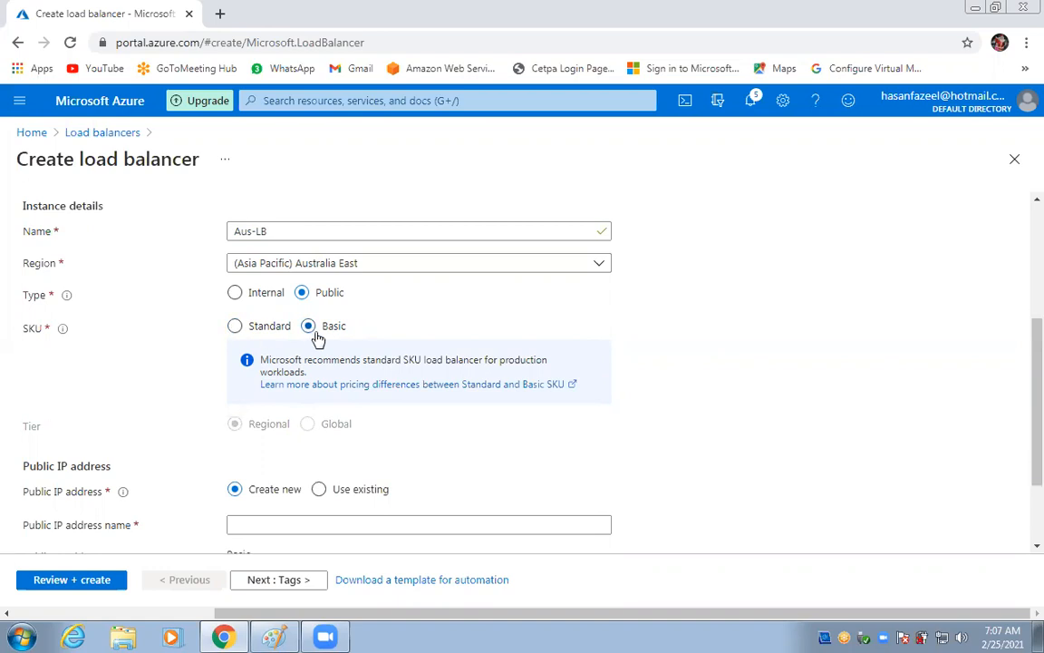
scroll(322, 345, down, 3)
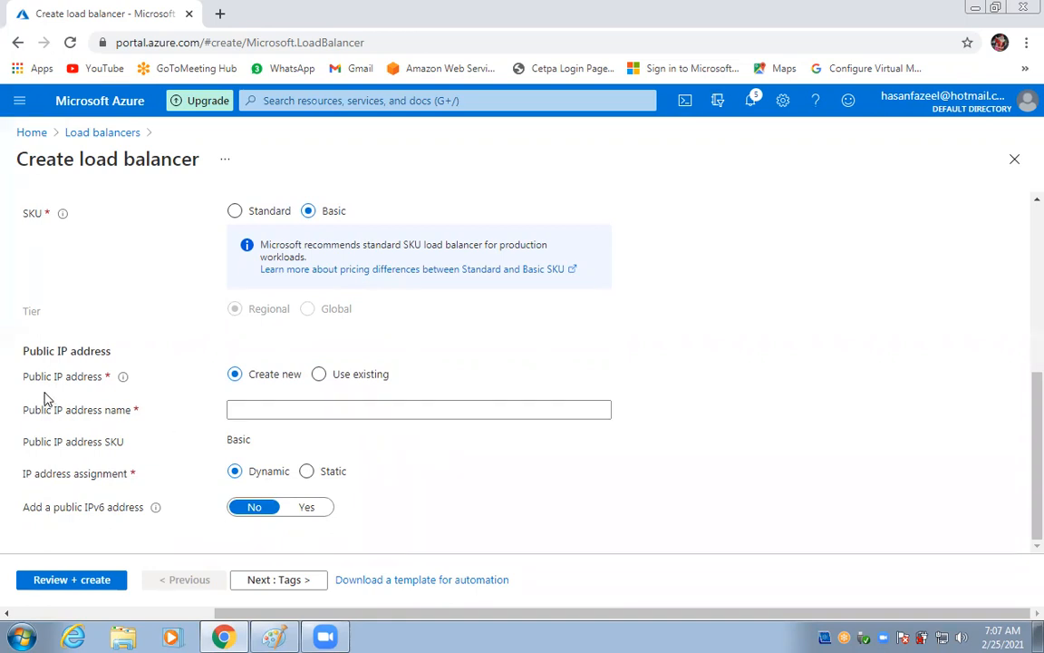
click(296, 416)
text(pip)
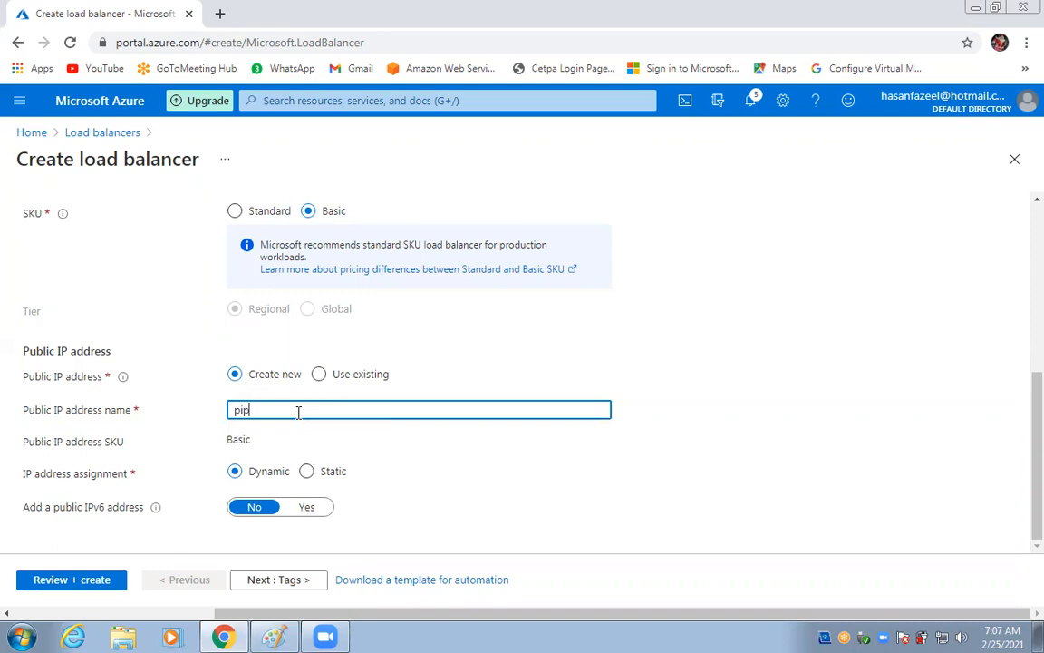
text(-lb)
Validate the Aus-LB settings and create the load balancer.
click(61, 582)
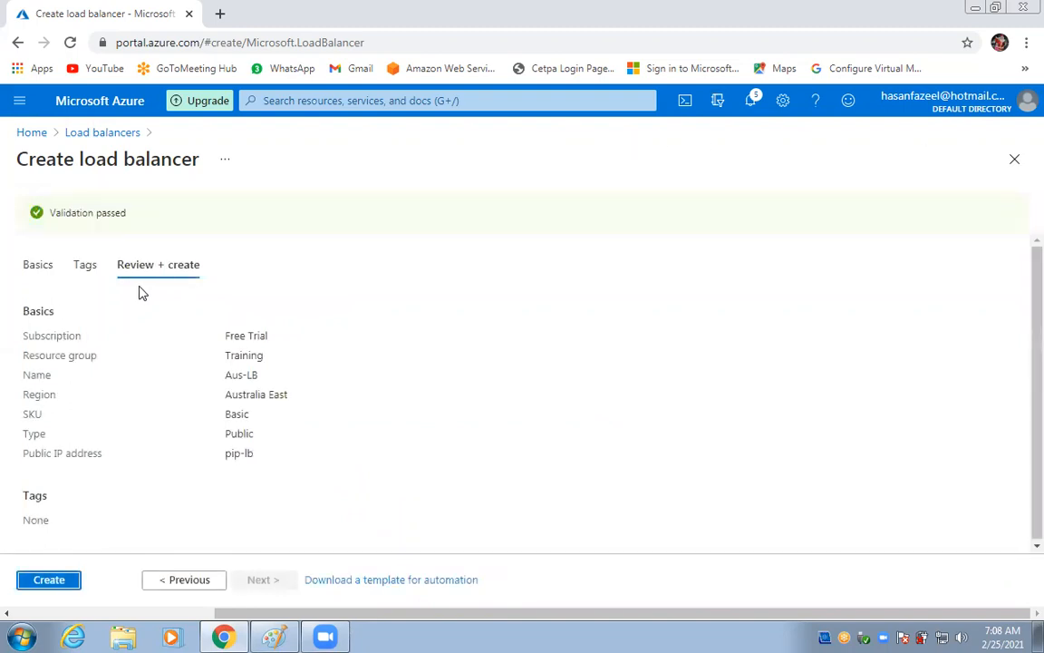
click(35, 586)
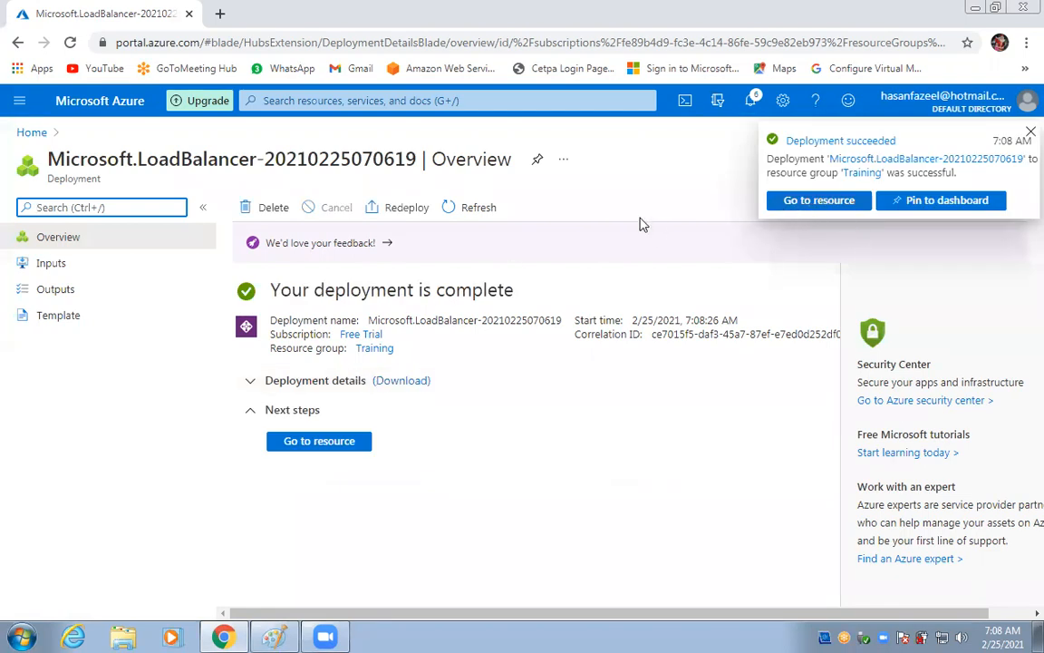
Return to the Load balancers list and refresh it so Aus-LB appears.
click(287, 450)
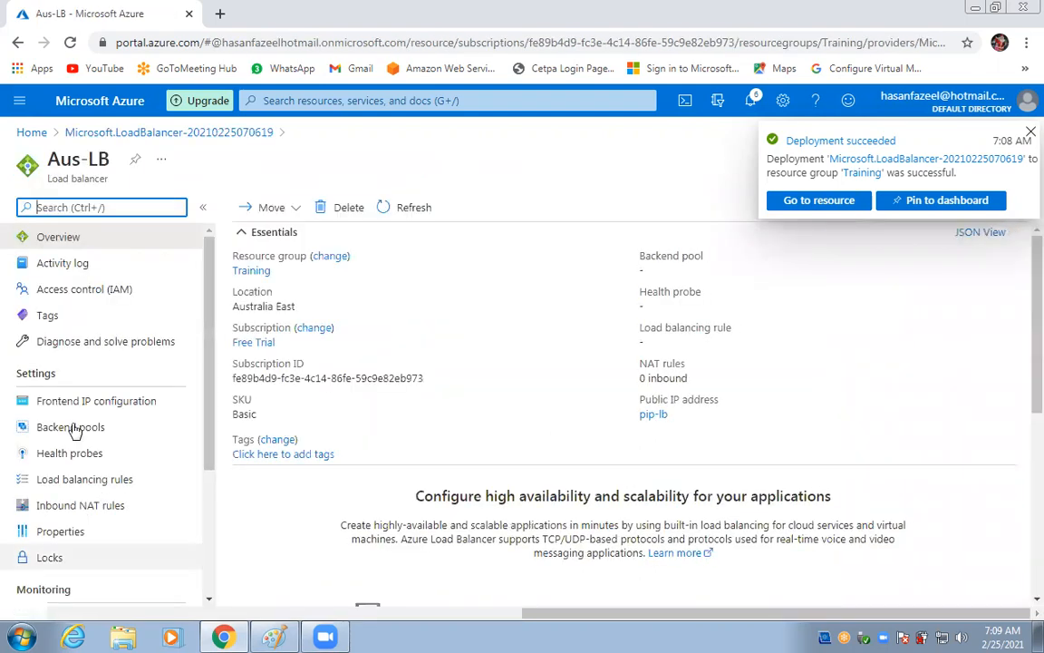
click(13, 102)
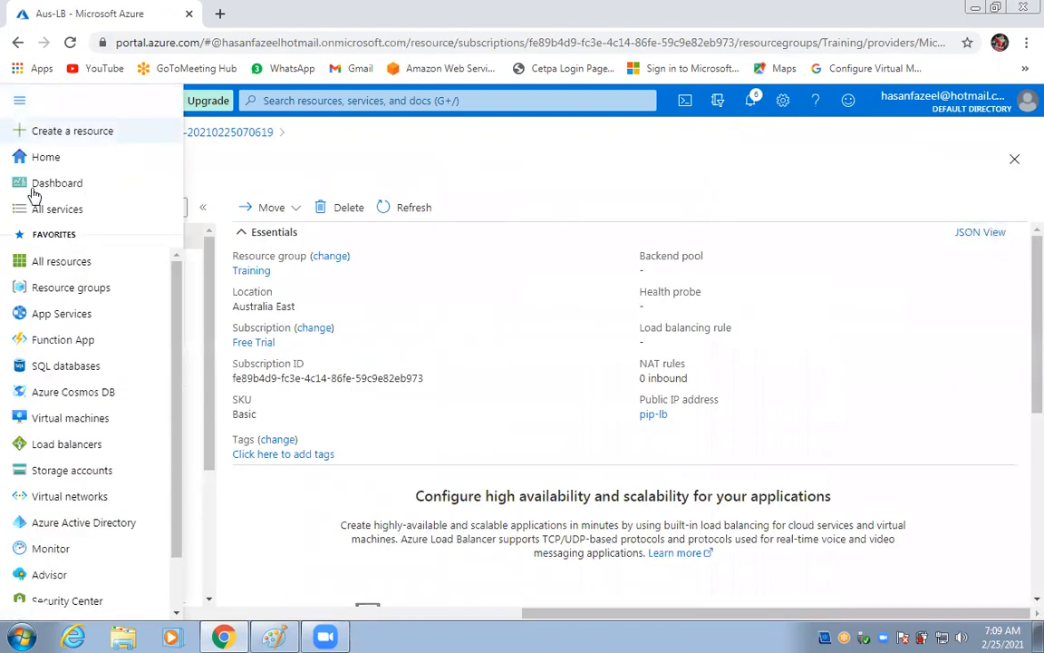
click(68, 453)
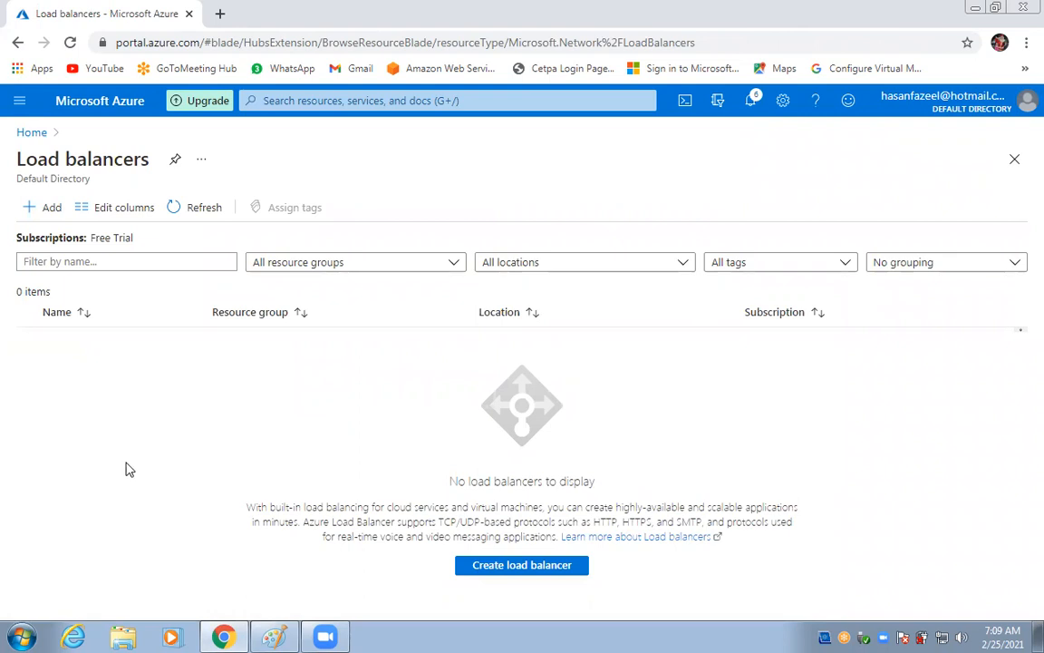
click(207, 218)
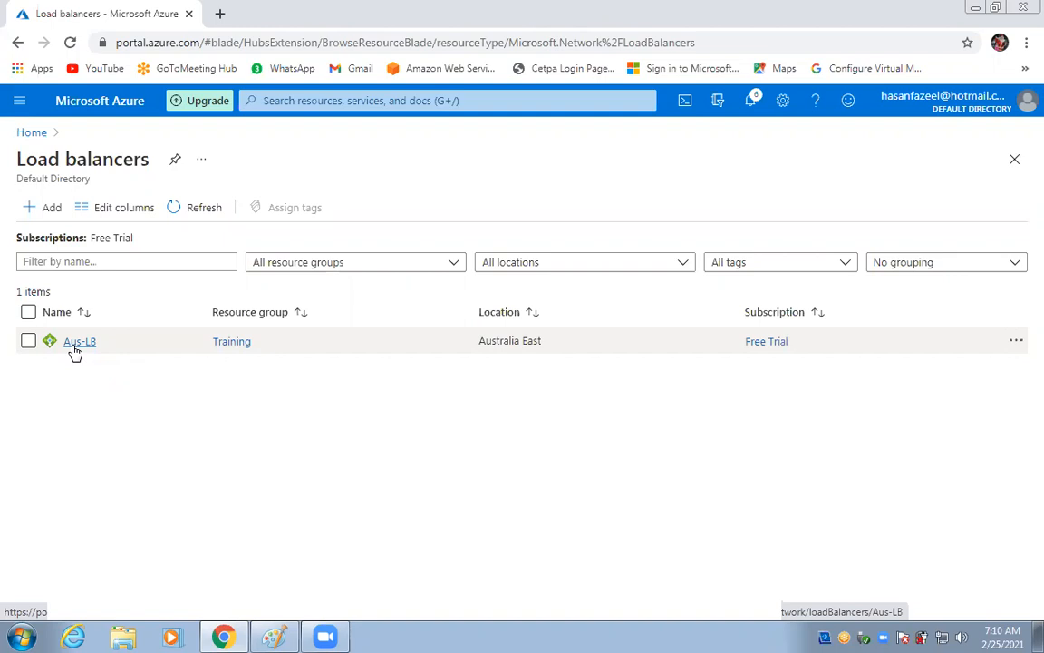
Open Aus-LB, inspect the LoadBalancerFrontEnd frontend IP configuration, then go back.
click(95, 353)
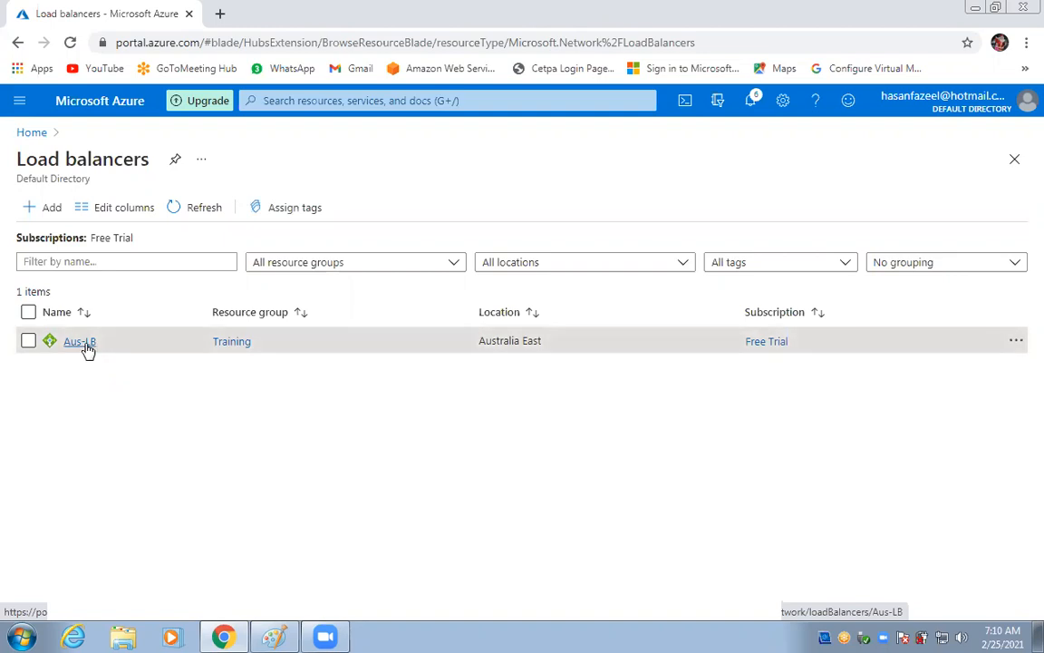
click(82, 341)
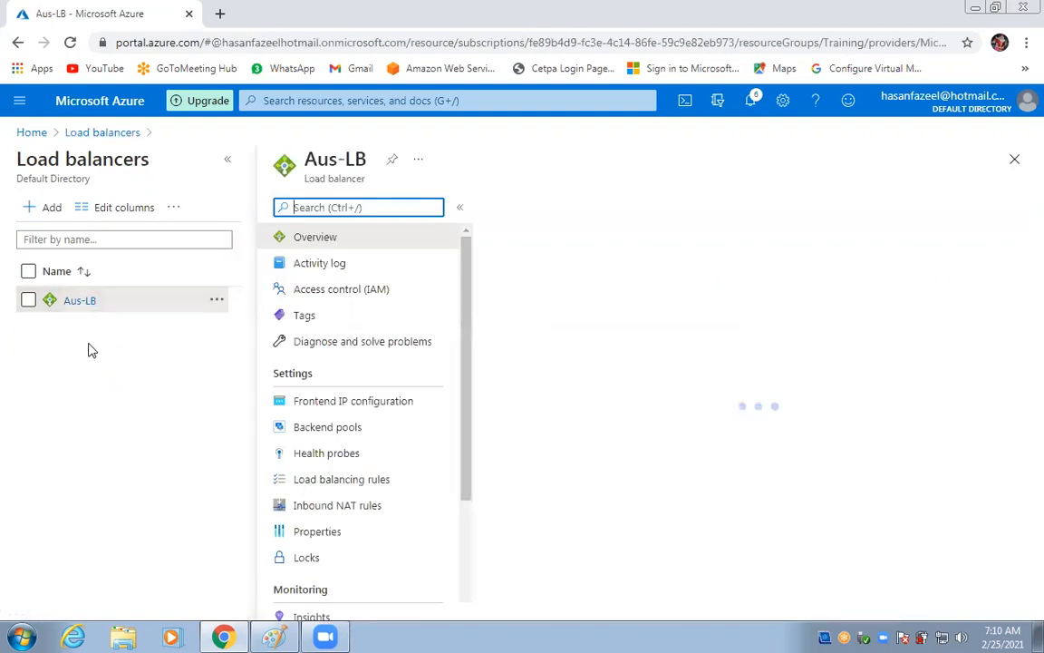
click(362, 412)
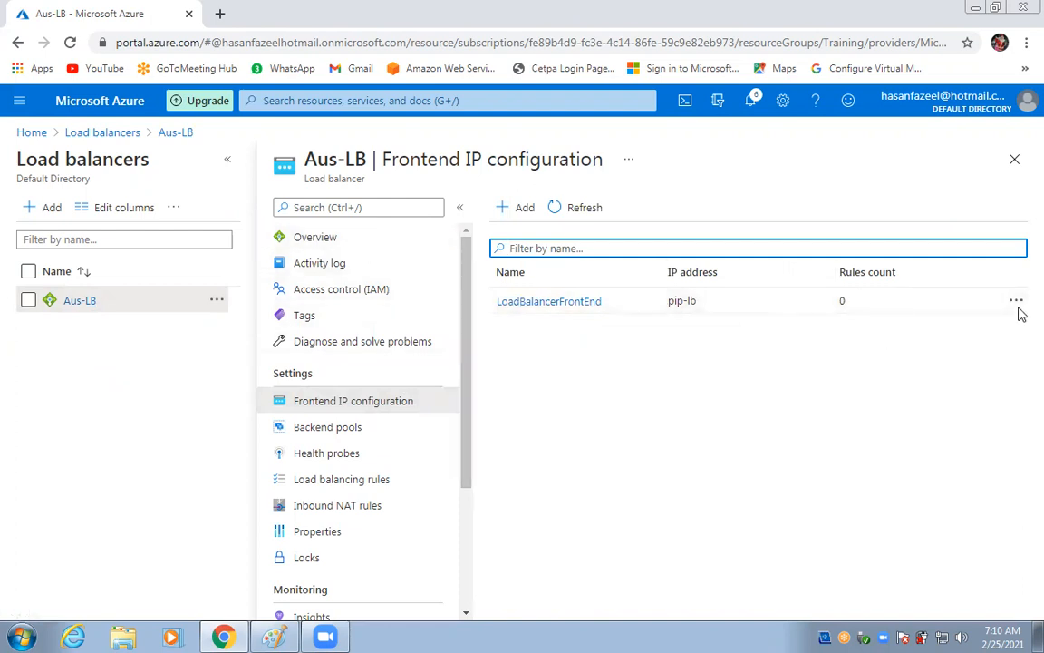
click(518, 302)
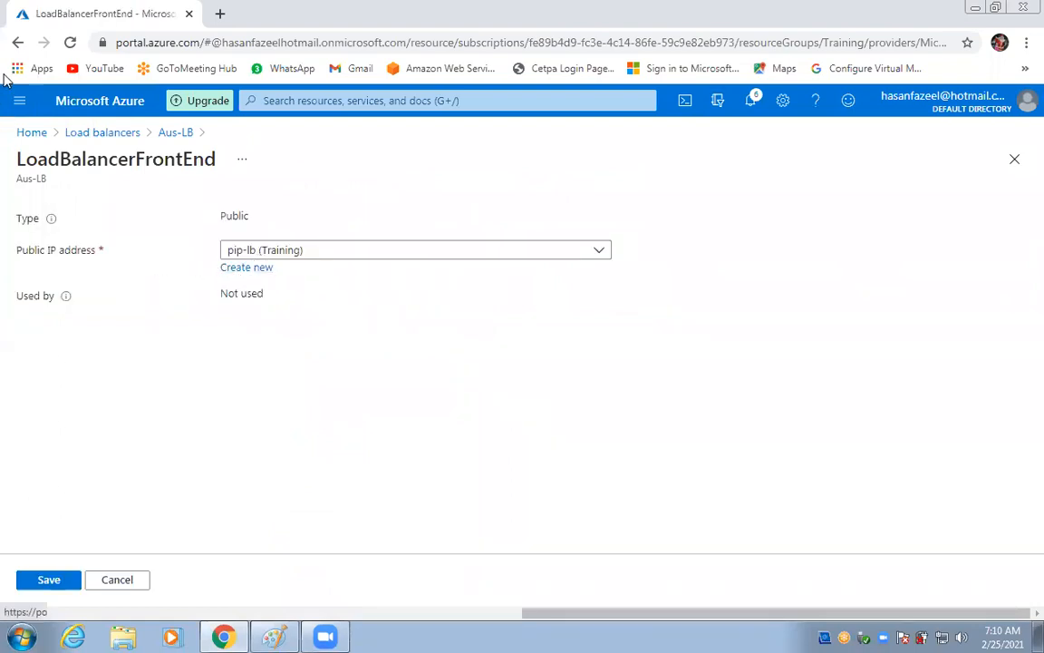
click(17, 43)
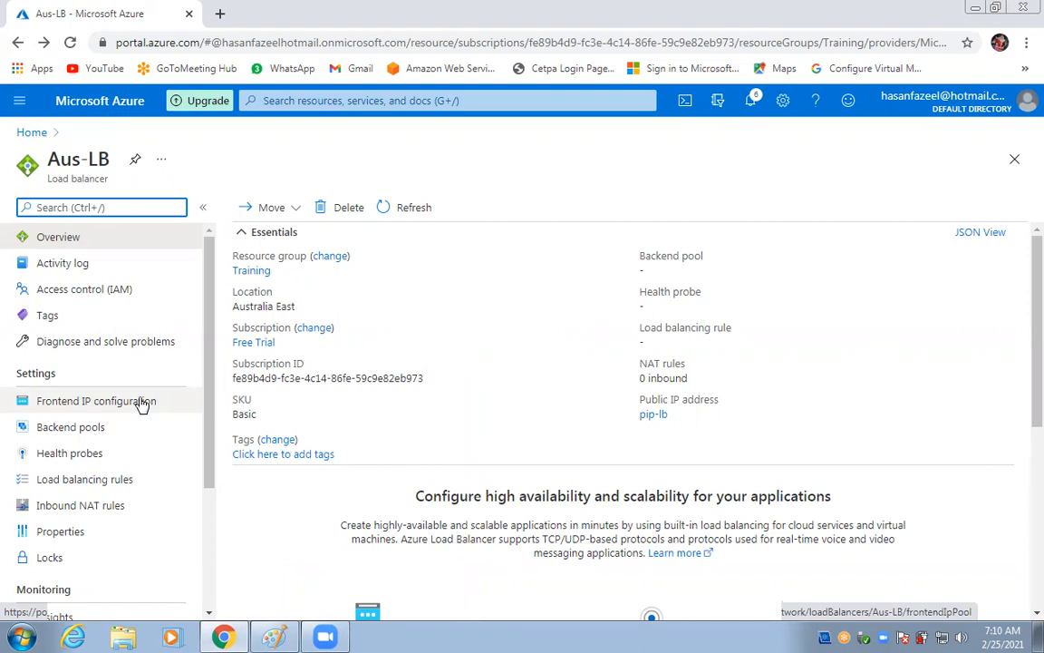
scroll(140, 401, down, 1)
scroll(144, 400, up, 1)
Open Aus-LB's Backend pools page from the Settings menu.
click(97, 431)
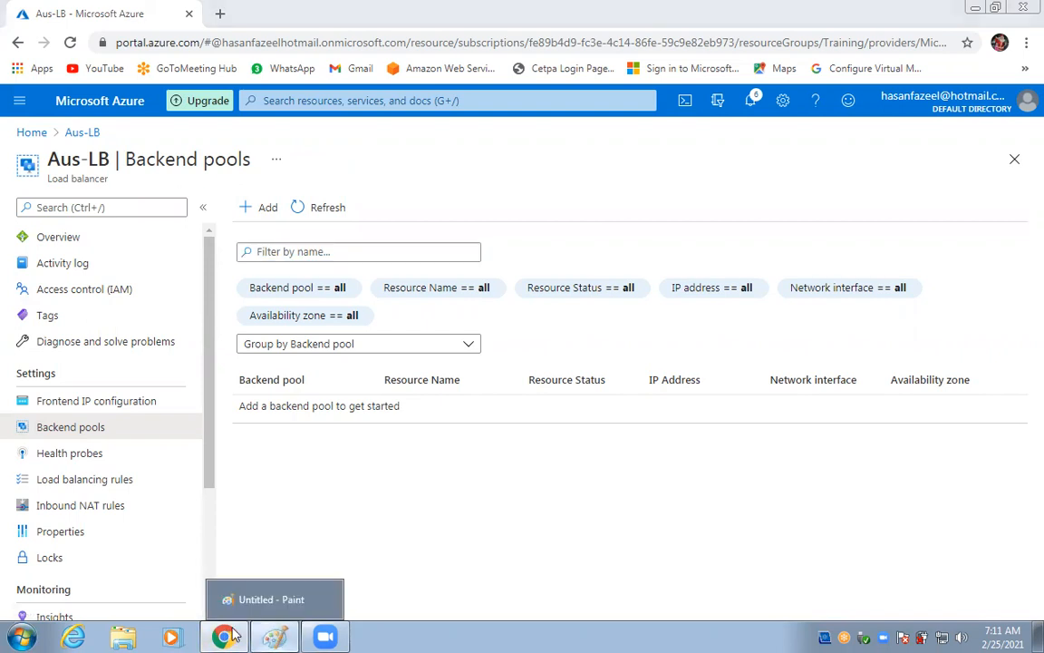
Draw a large green rectangle frame in the middle of the Paint canvas.
click(228, 599)
scroll(208, 471, down, 10)
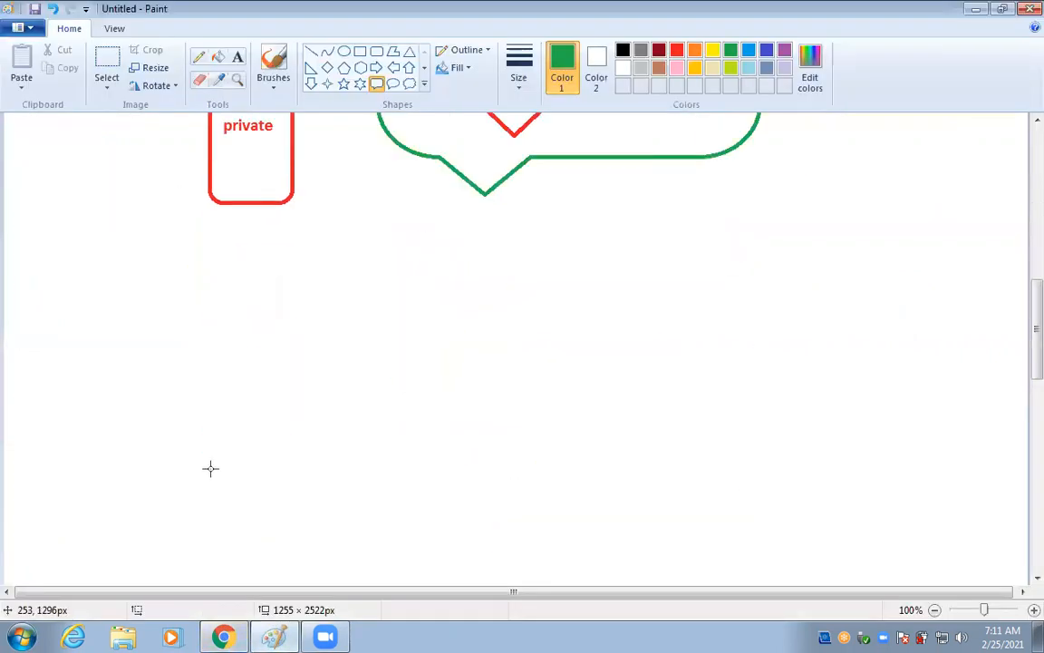
click(360, 51)
mouse_move(372, 123)
mouse_down()
mouse_move(753, 235)
mouse_move(748, 554)
mouse_move(784, 493)
mouse_up()
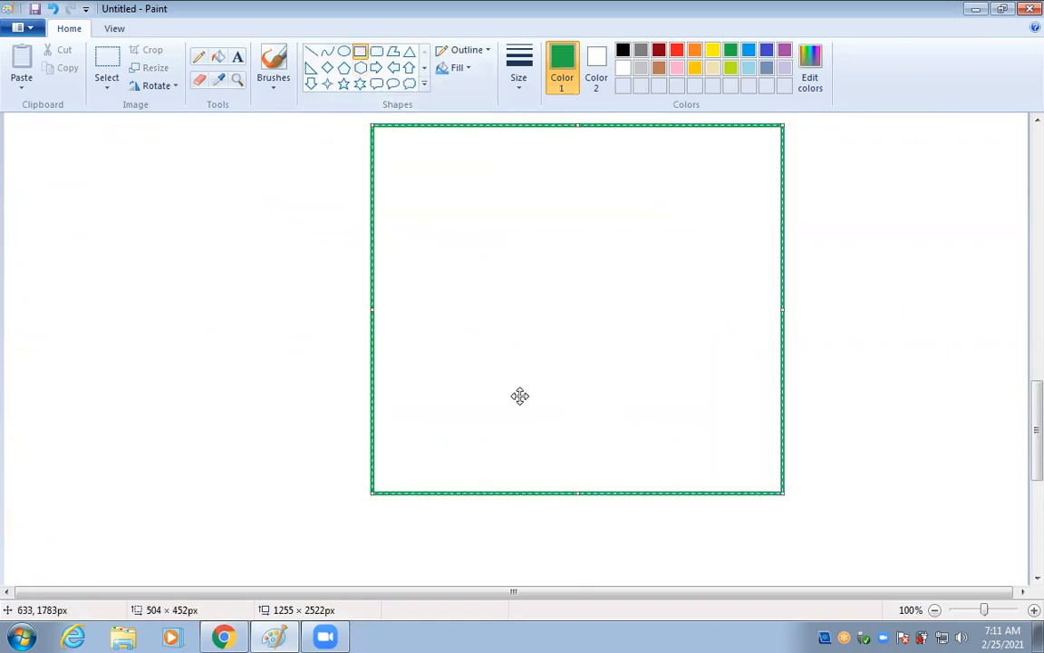
drag(111, 270, 134, 269)
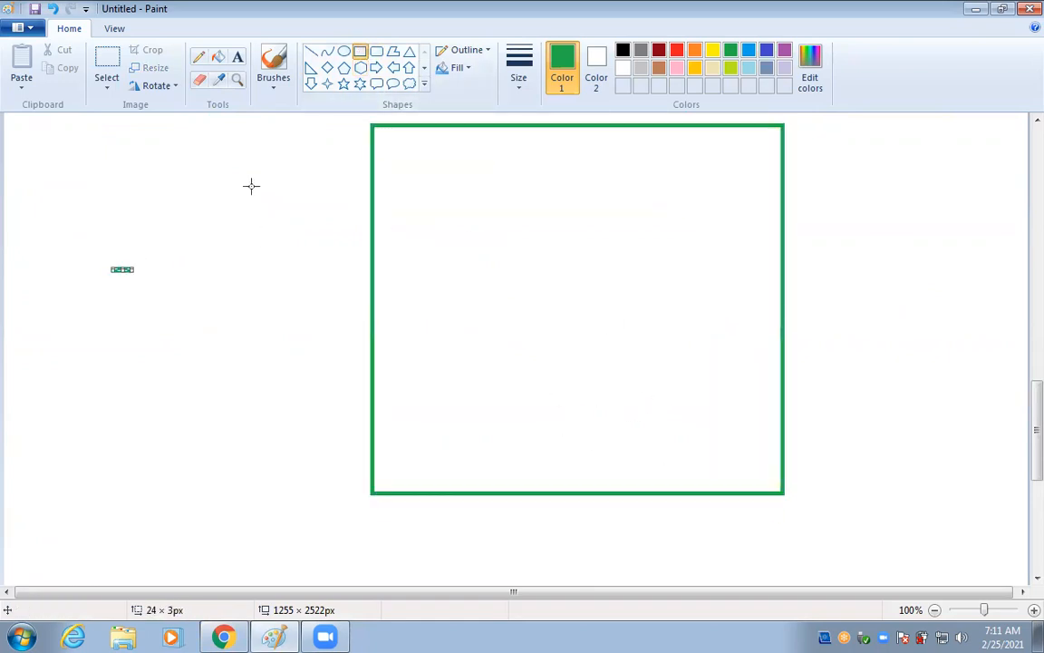
Draw a red rounded box inside the frame holding two brown speech bubbles.
click(676, 50)
click(376, 52)
drag(529, 144, 764, 452)
click(280, 253)
click(374, 85)
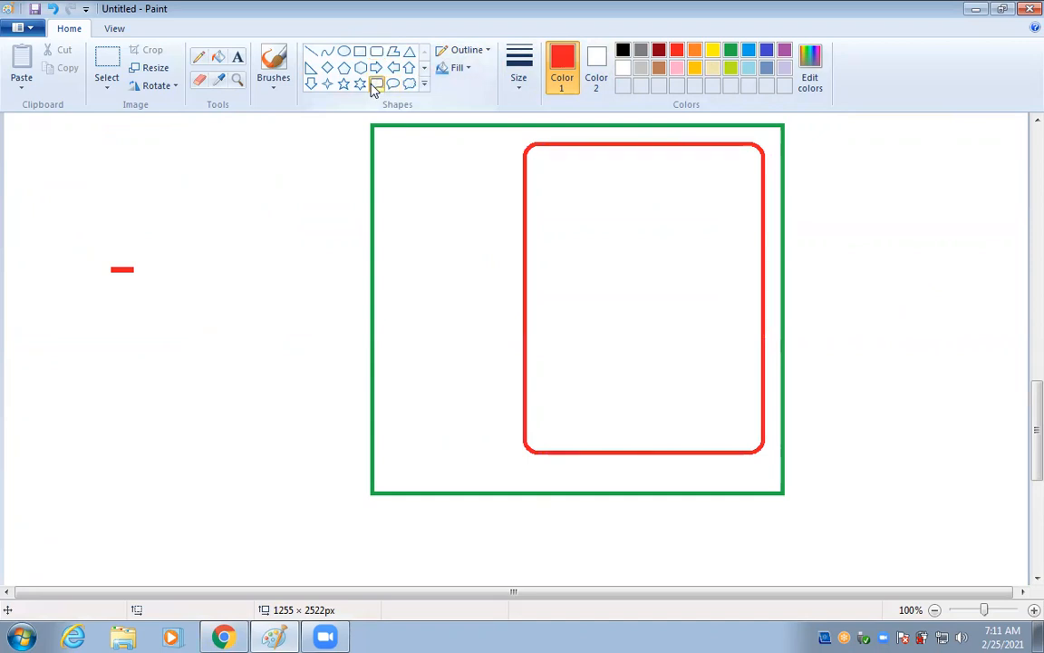
click(659, 67)
drag(564, 156, 660, 265)
drag(578, 330, 668, 438)
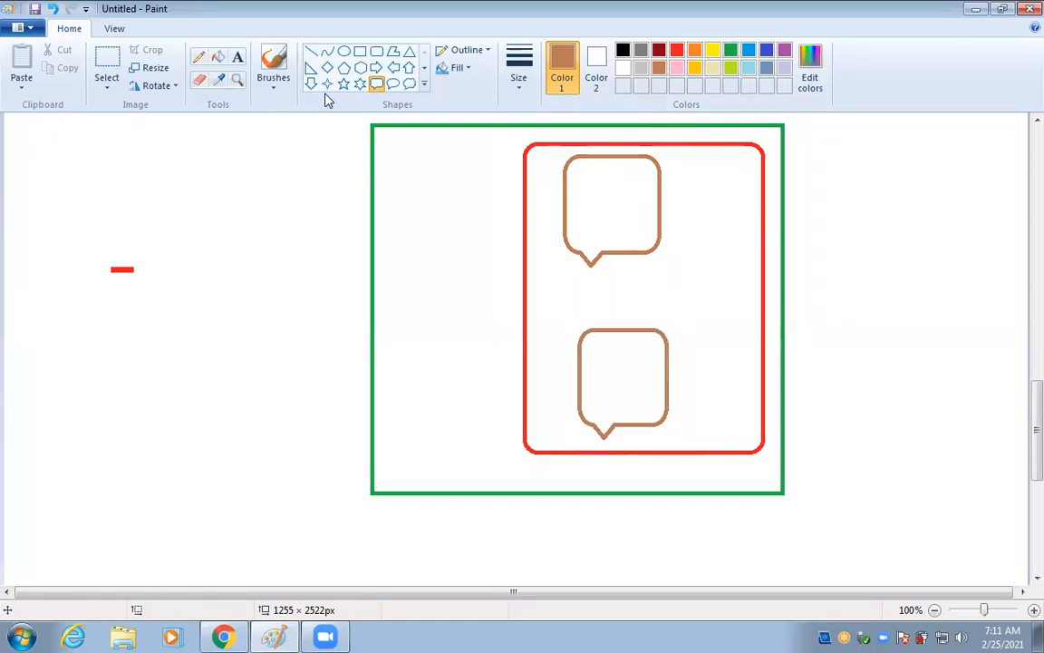
Add a tall rounded box left of the red box and a cloud beyond the frame.
click(377, 50)
drag(396, 176, 474, 384)
drag(140, 190, 145, 195)
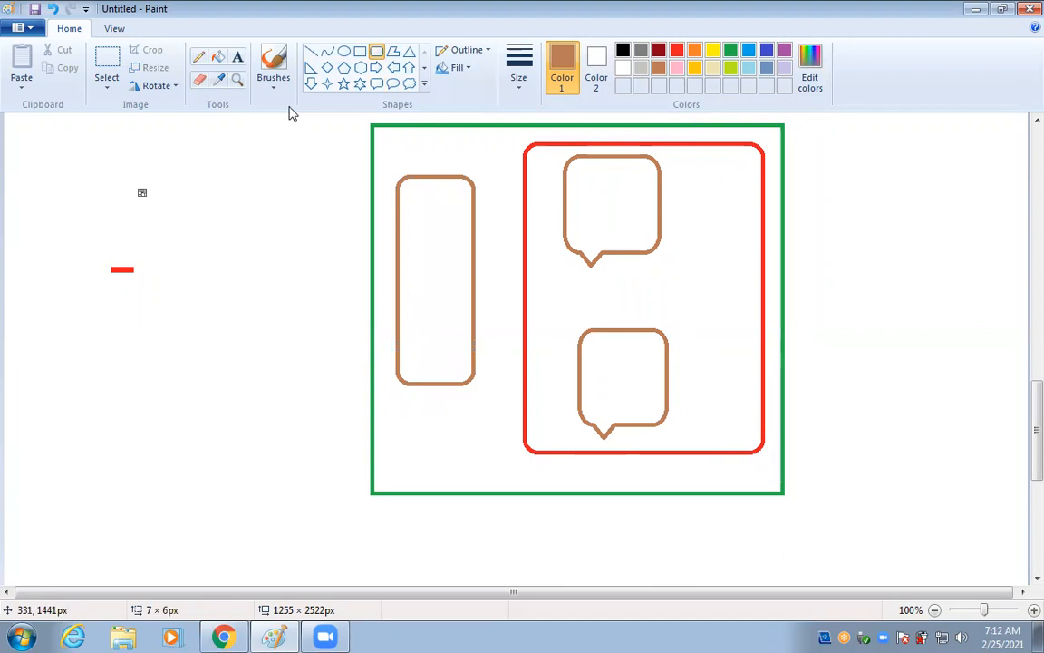
click(377, 70)
click(410, 83)
drag(238, 247, 315, 324)
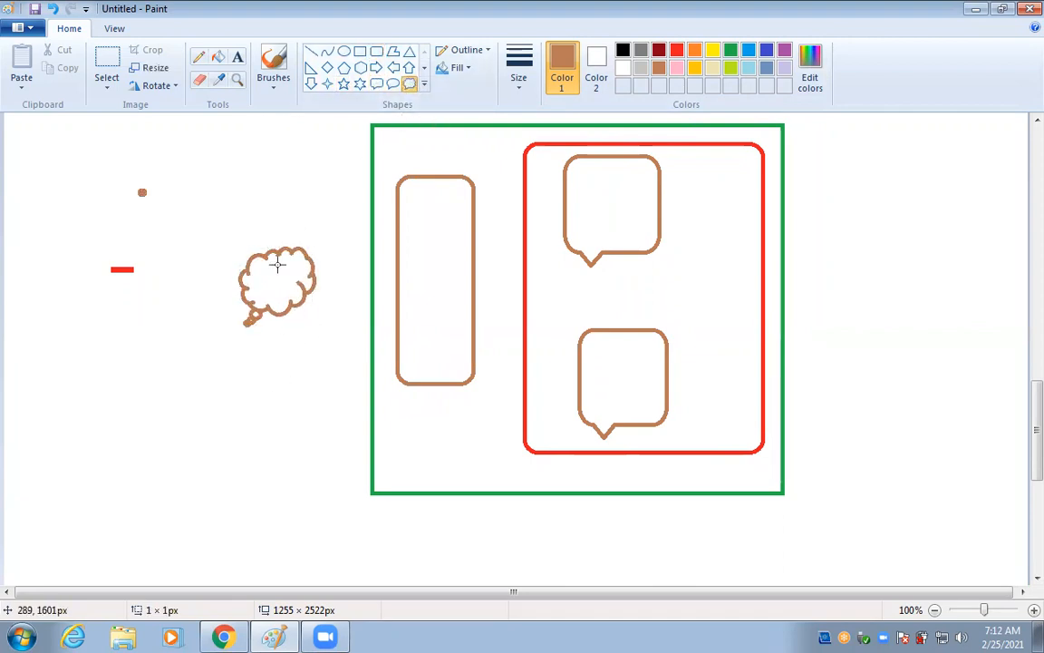
Draw two right arrows, one into the cloud and one from the cloud to the tall box.
click(377, 69)
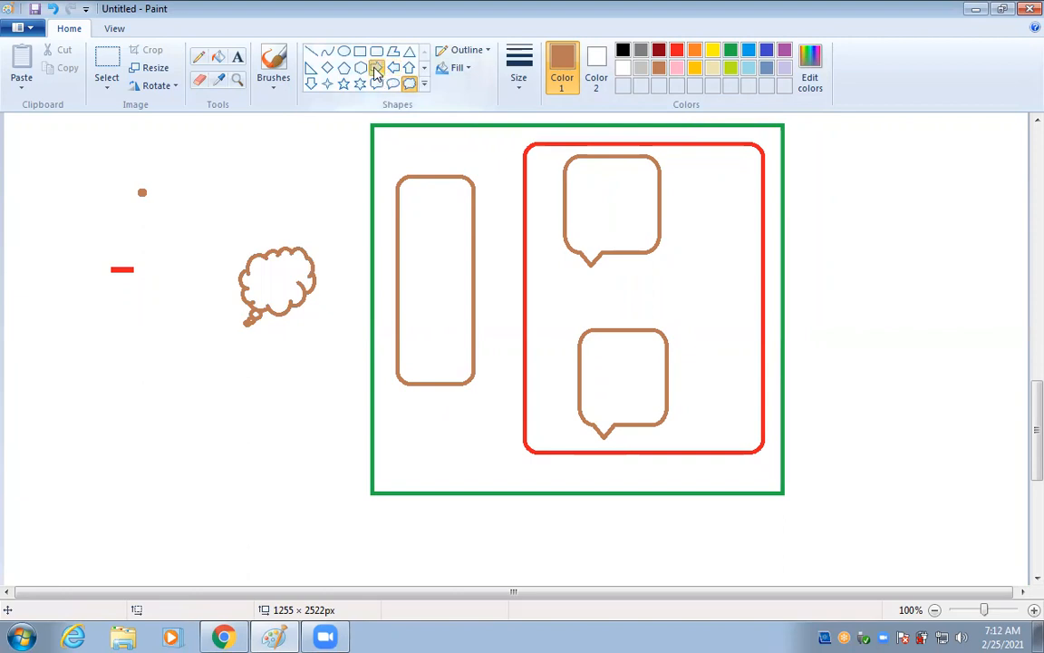
drag(80, 278, 238, 314)
click(247, 383)
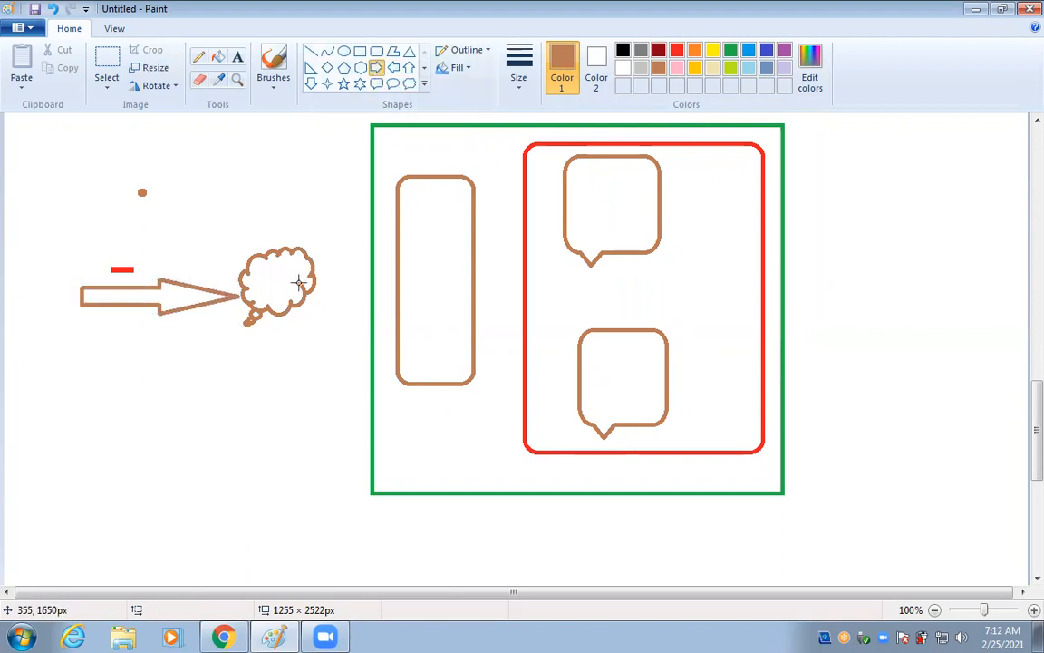
drag(310, 283, 395, 318)
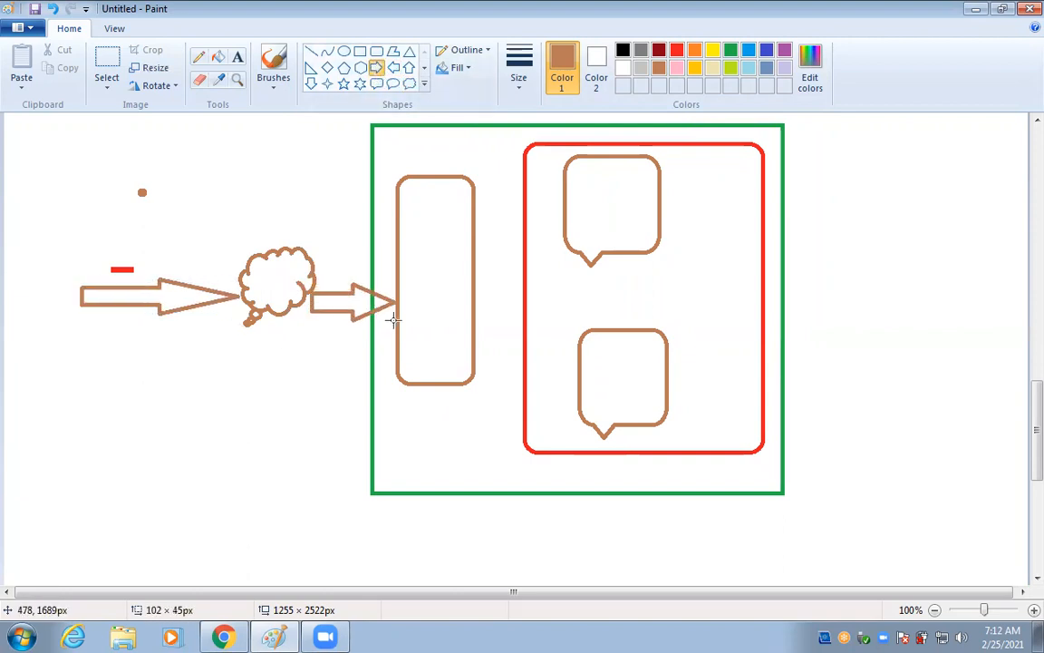
click(241, 407)
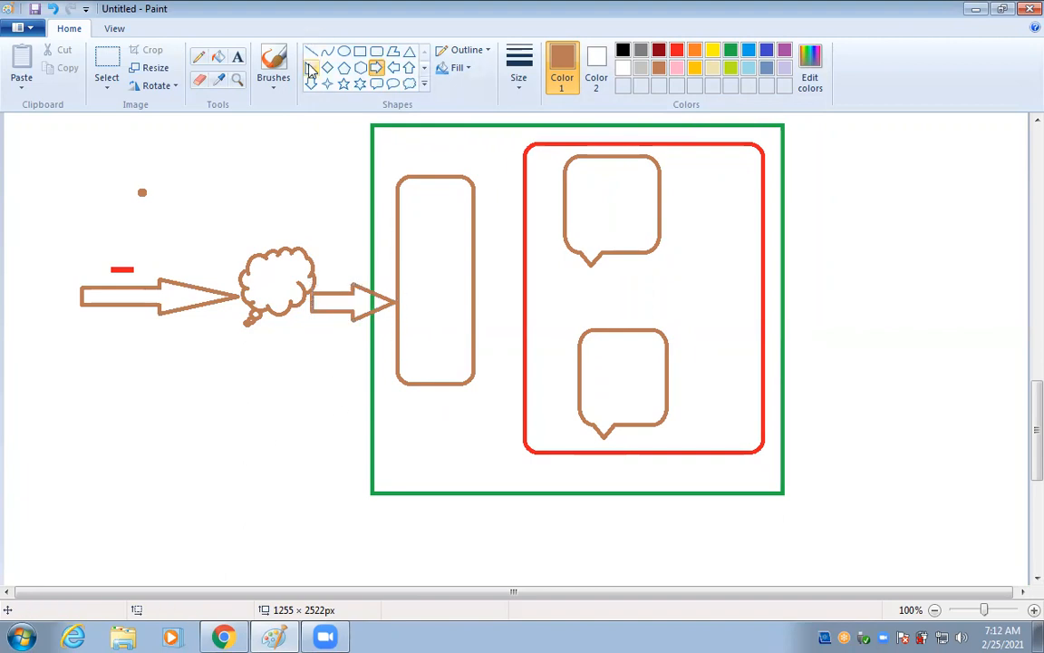
Draw a small blue box at the arrow tip and a purple box right of the tall box.
click(376, 51)
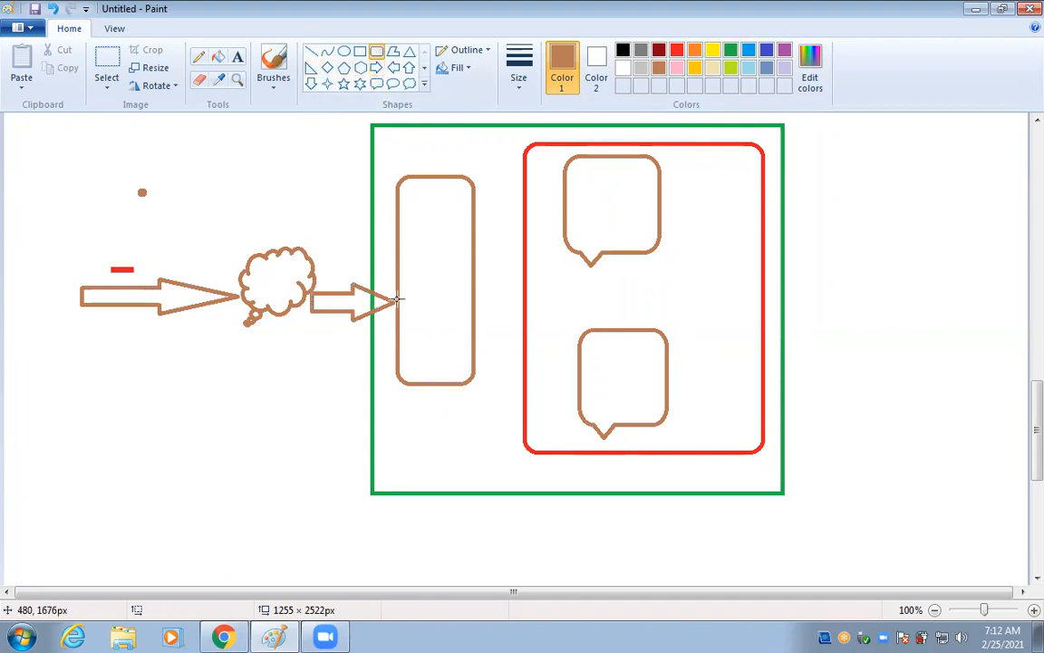
click(731, 50)
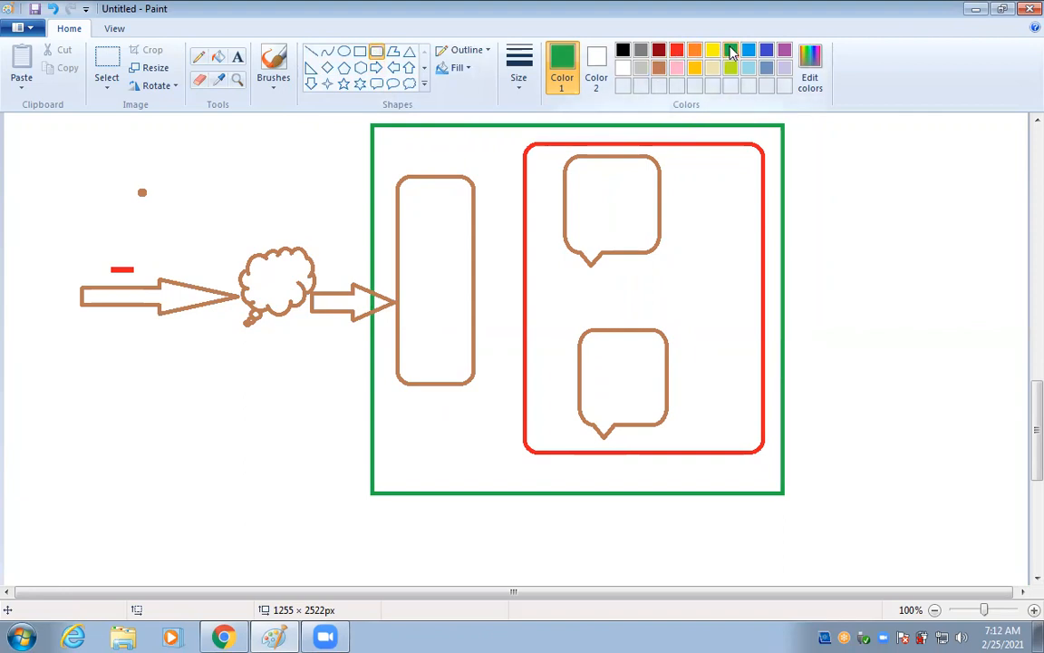
click(659, 50)
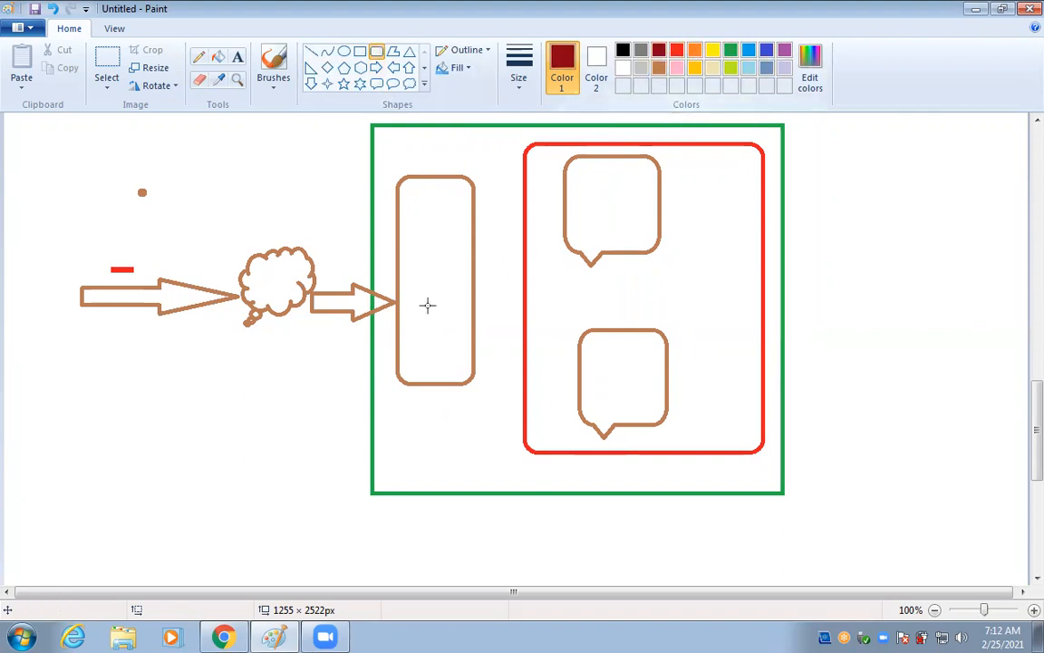
click(767, 51)
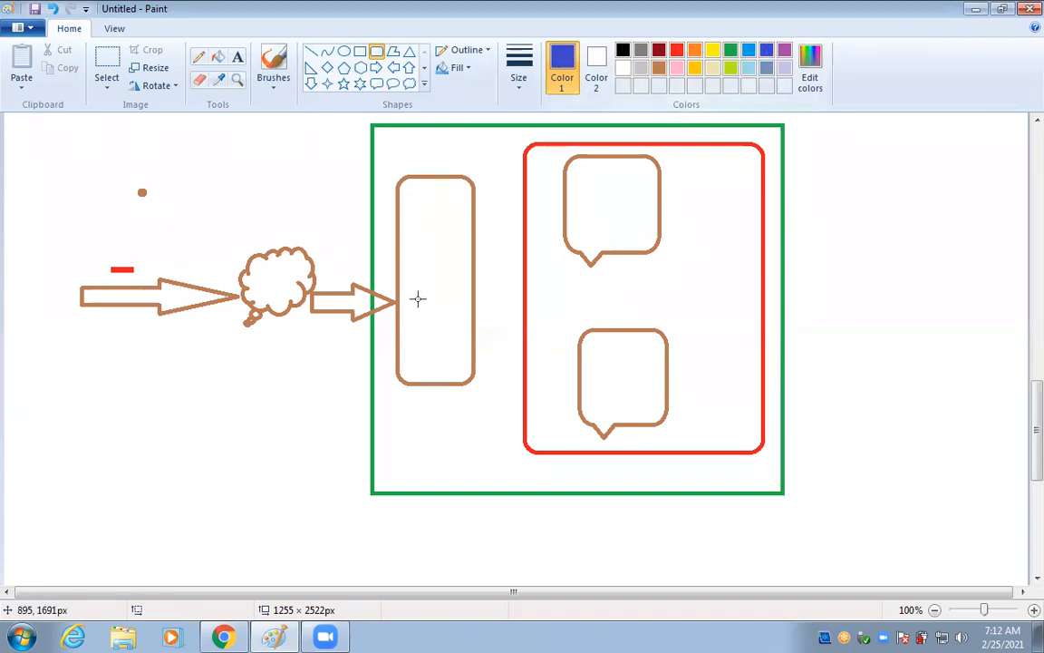
mouse_move(379, 278)
mouse_down()
mouse_move(396, 340)
mouse_move(410, 323)
mouse_up()
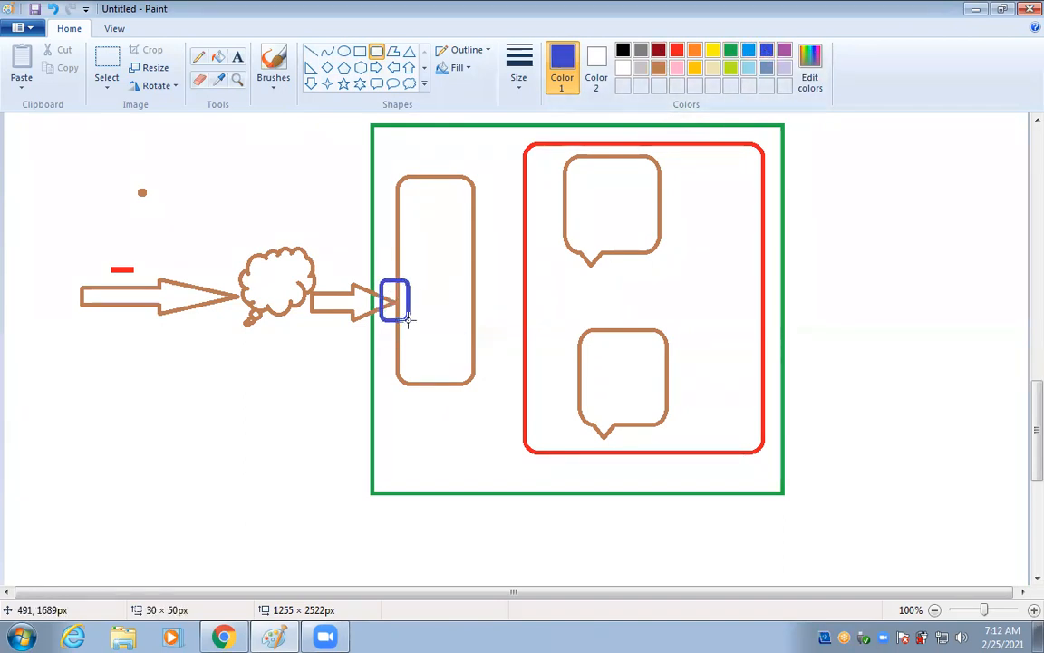
click(391, 428)
click(784, 51)
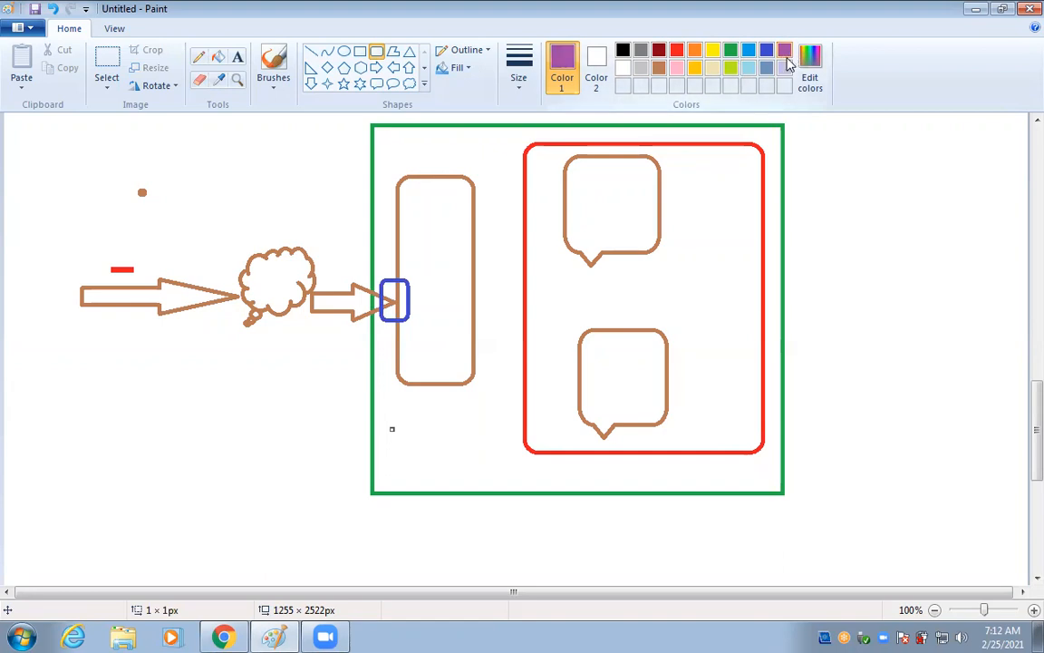
mouse_move(470, 257)
mouse_down()
mouse_move(499, 299)
mouse_move(521, 296)
mouse_up()
click(495, 345)
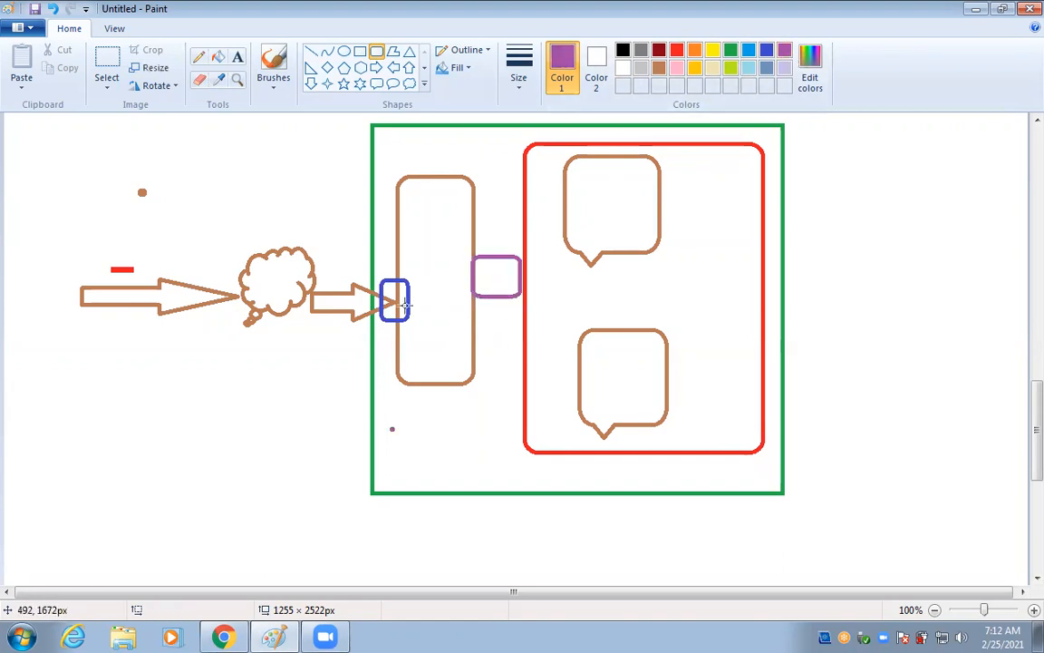
Label the blue box 'pipp' and the purple box 'vm'.
click(238, 56)
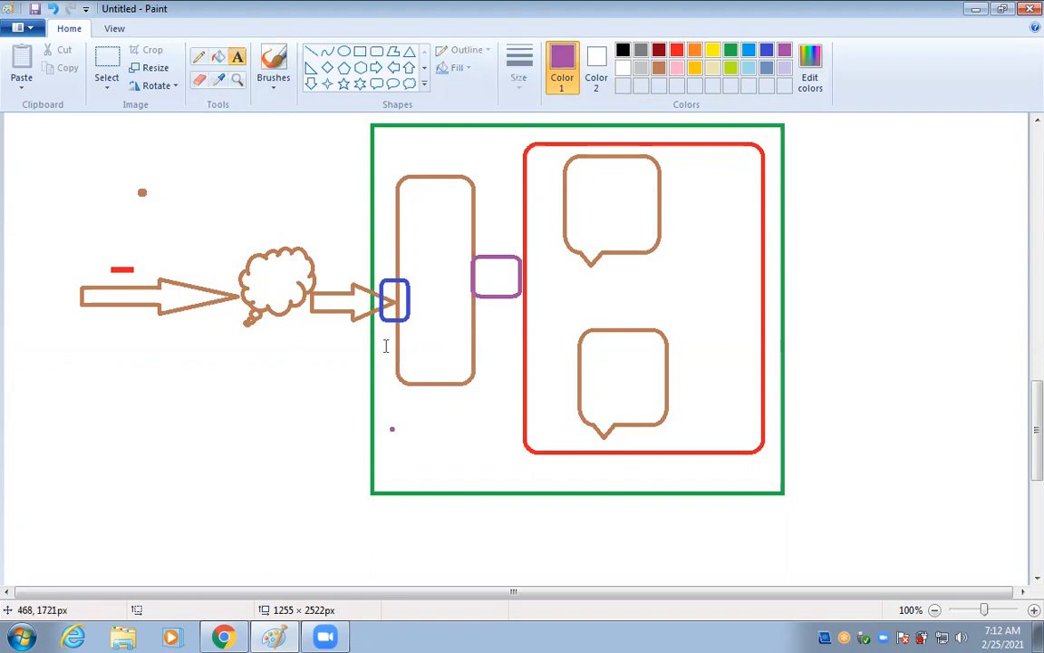
click(381, 337)
text(pipo)
key(BackSpace)
text(p)
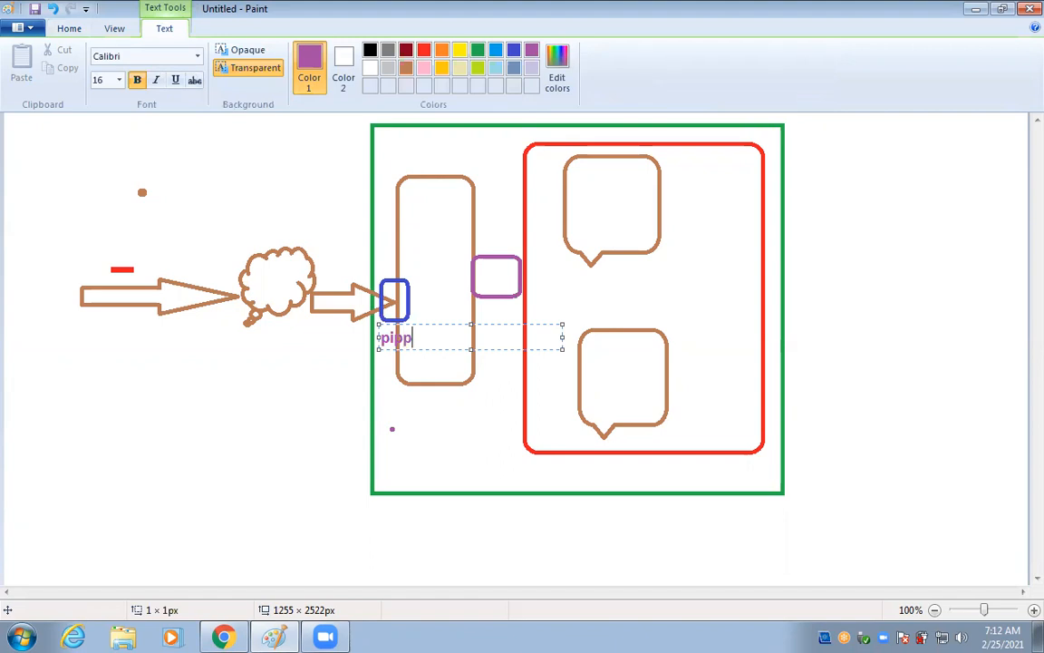
click(482, 272)
click(480, 269)
text(vm)
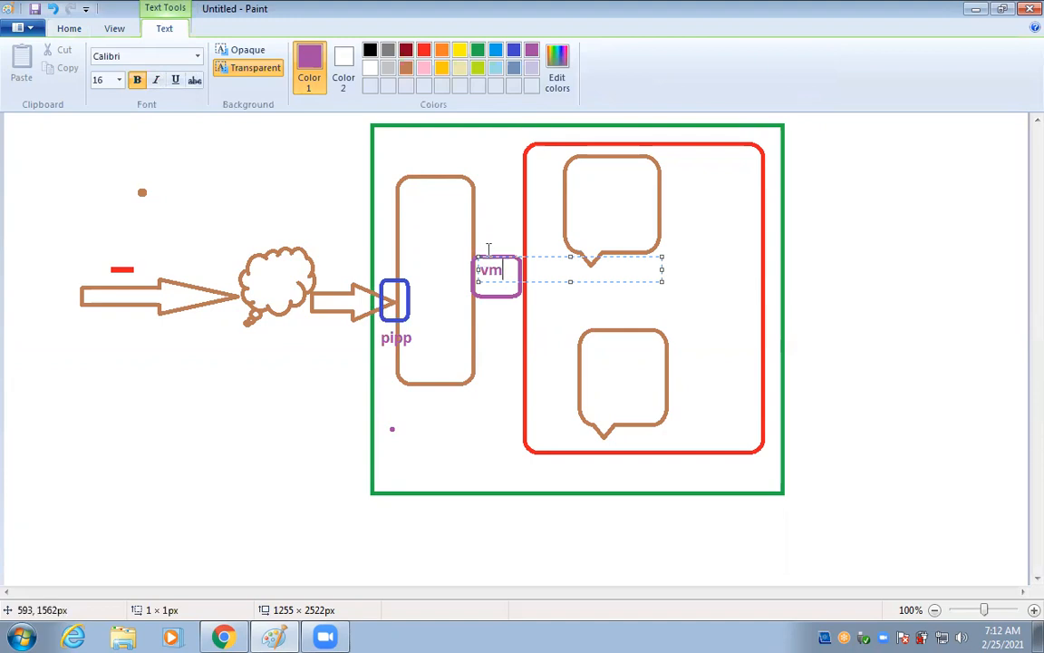
click(344, 147)
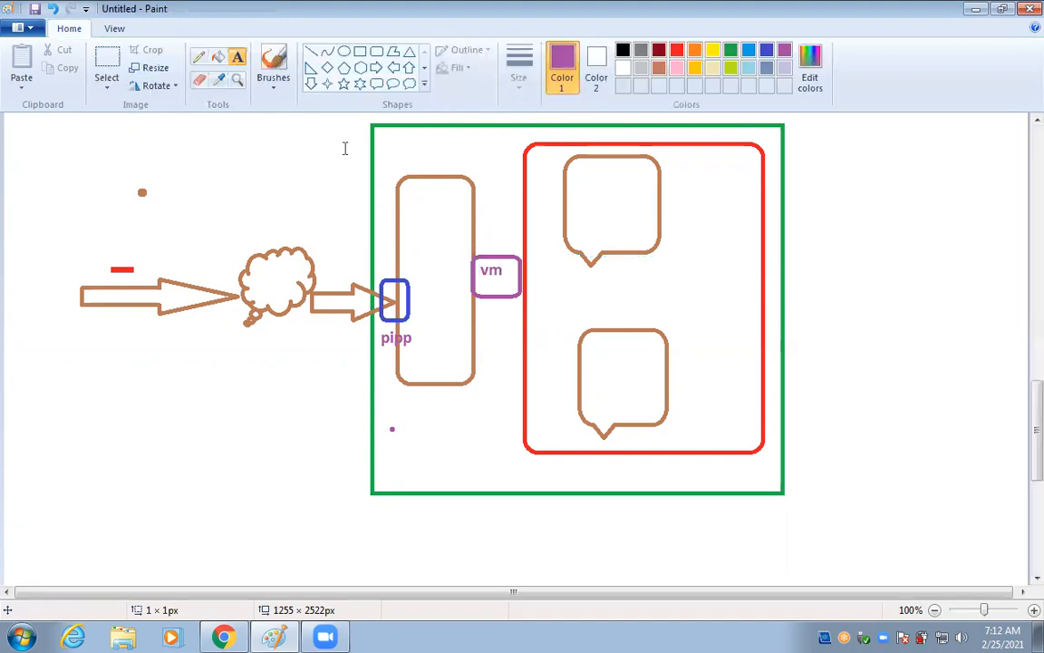
Connect the vm box to both speech bubbles with straight lines.
click(312, 52)
mouse_move(479, 263)
mouse_down()
mouse_move(583, 221)
mouse_move(621, 184)
mouse_up()
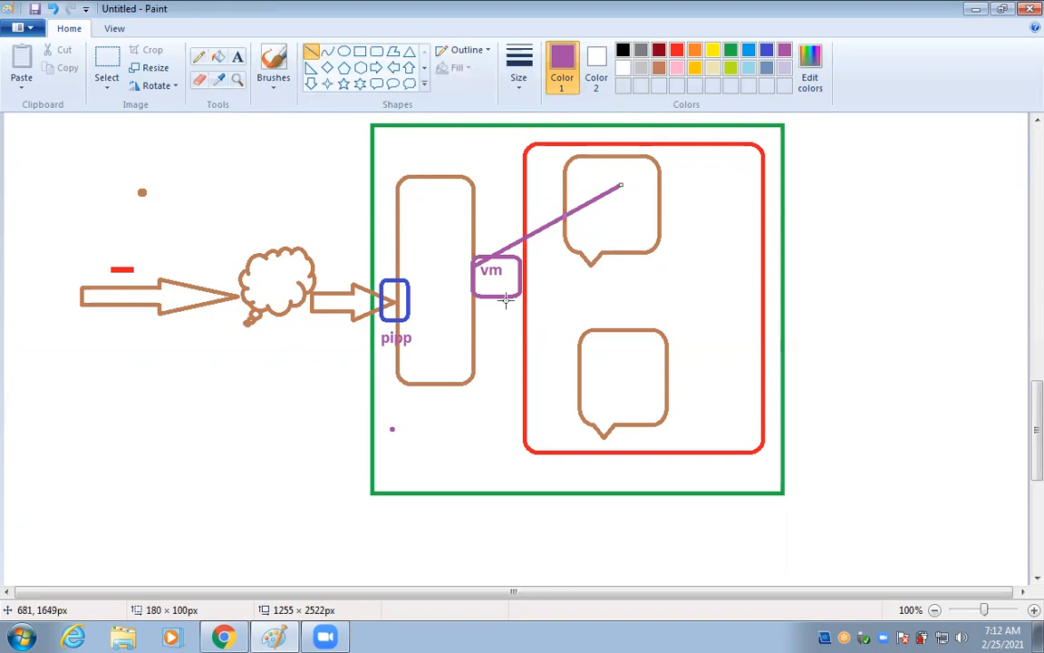
mouse_move(478, 263)
mouse_down()
mouse_move(580, 350)
mouse_move(475, 257)
mouse_move(480, 270)
mouse_move(669, 368)
mouse_up()
click(428, 262)
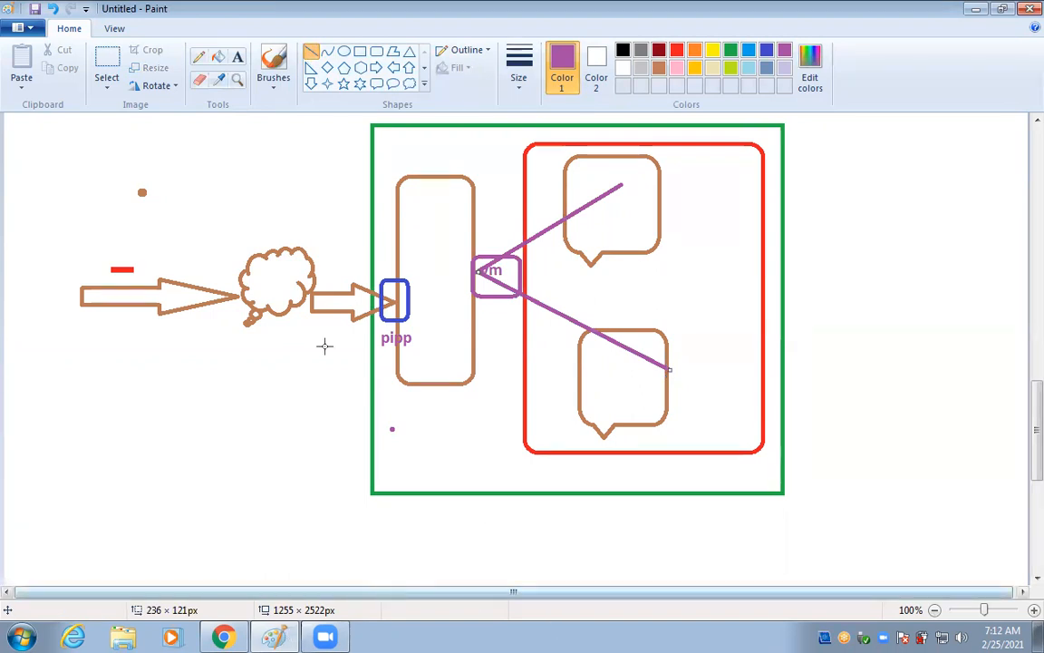
click(224, 636)
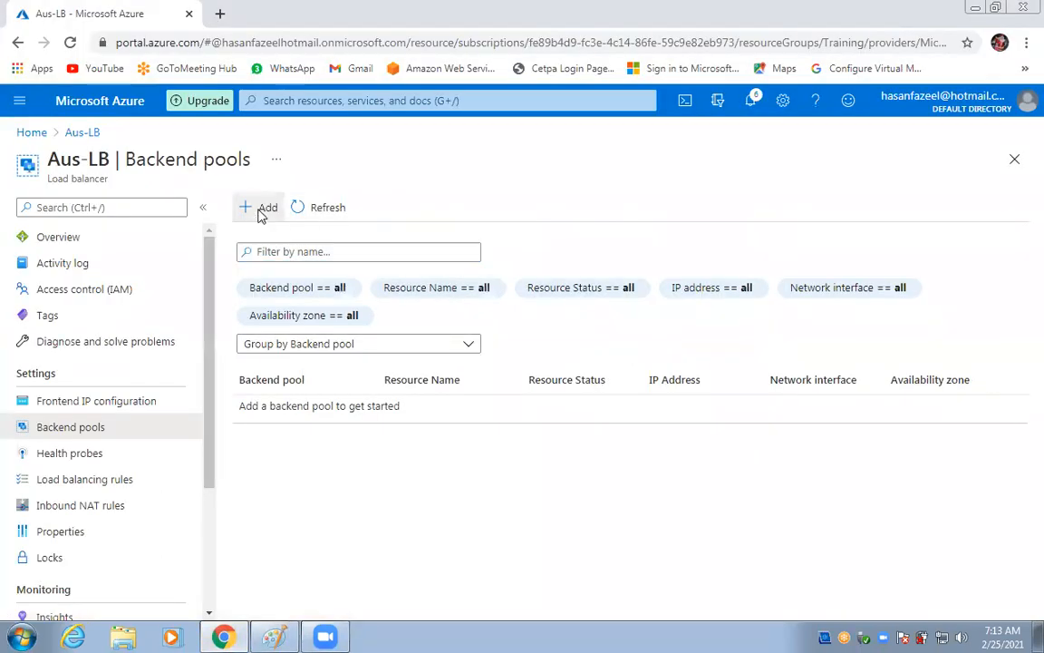
Add backend pool MY-Vms on Loadbalancer-Vnet1 (Training), associated to Virtual machines.
click(261, 211)
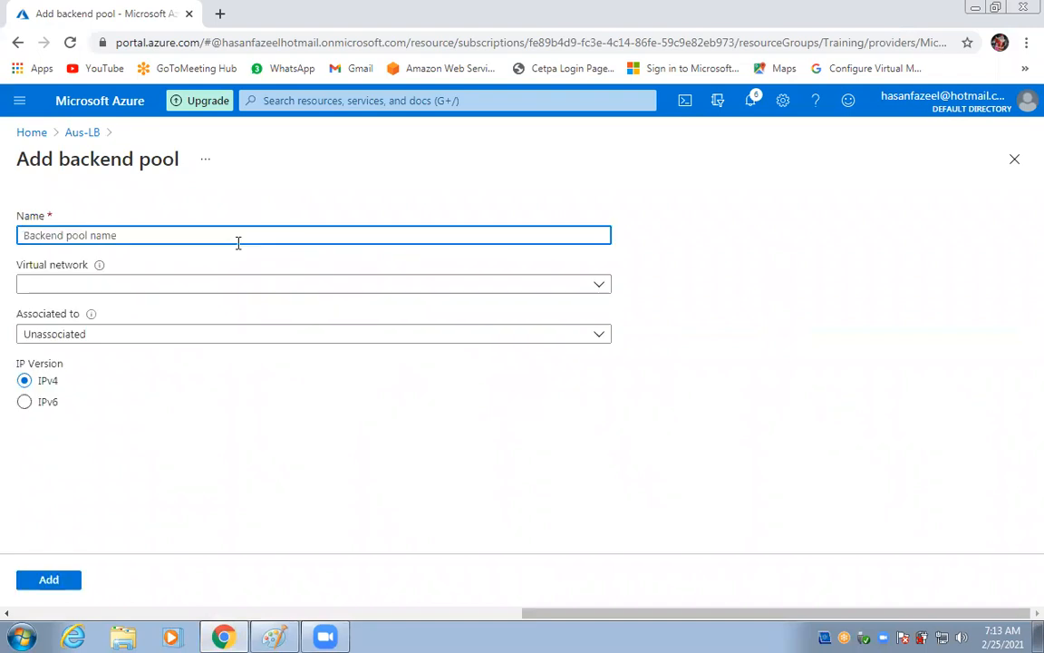
text(MY-Vms)
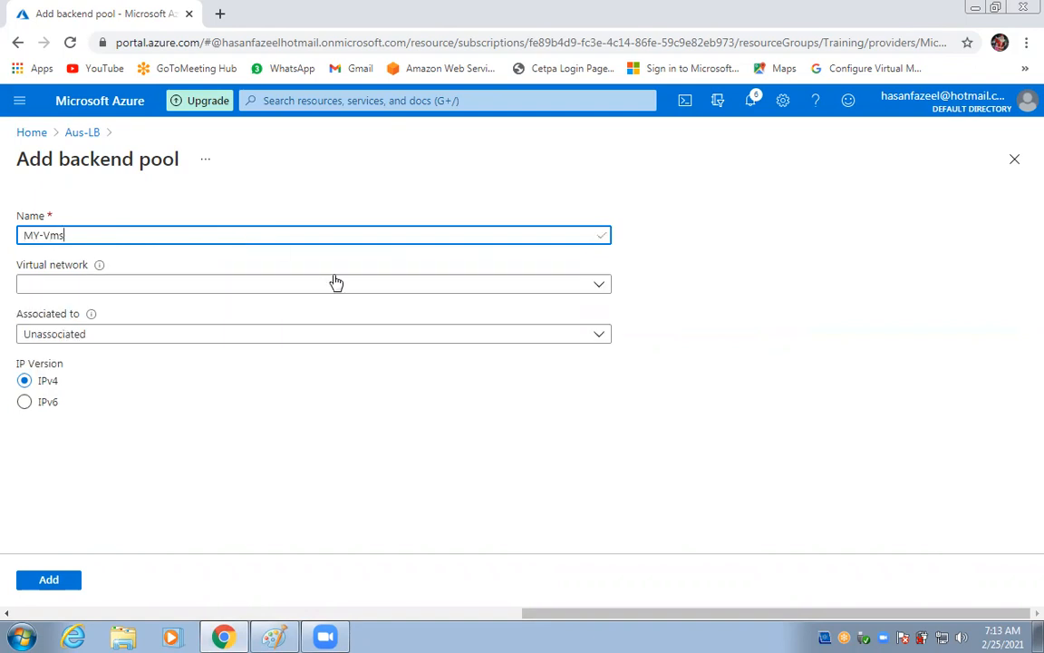
click(185, 285)
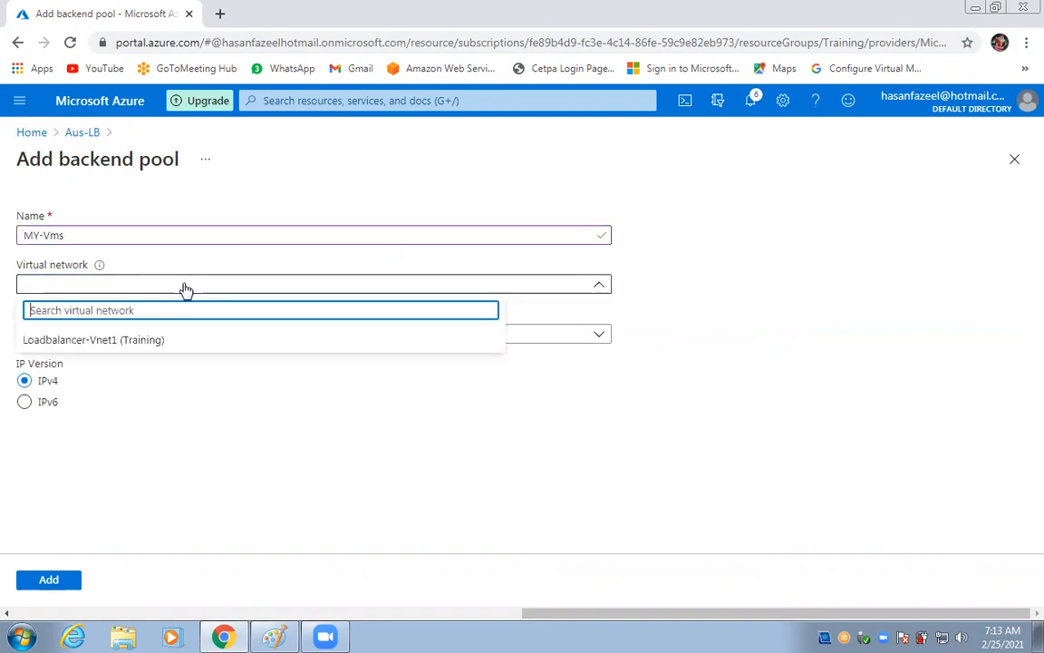
click(141, 341)
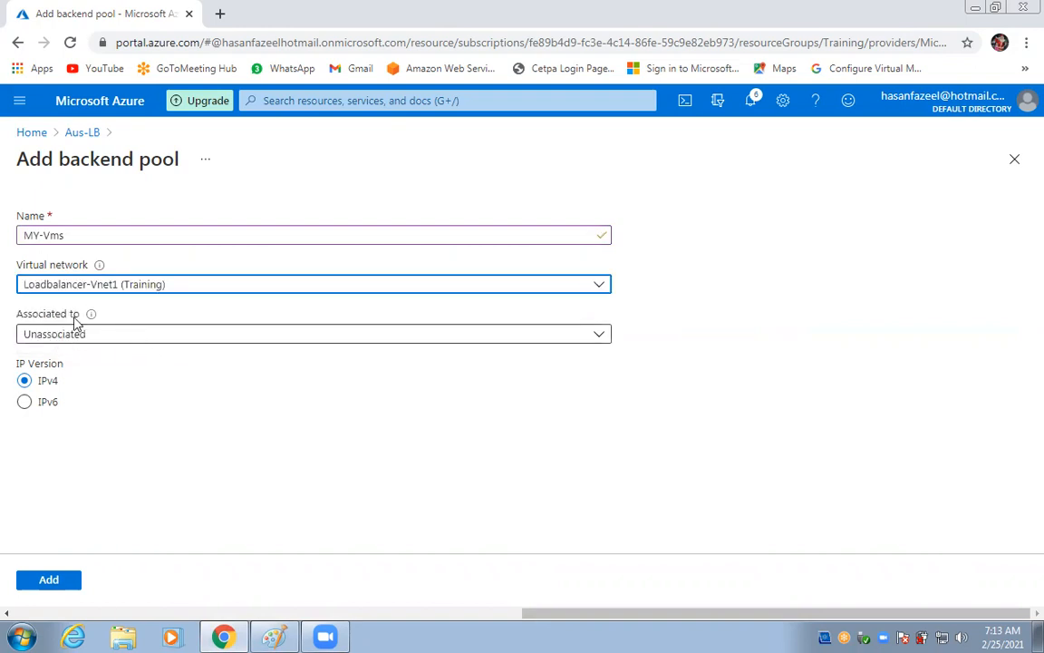
click(135, 337)
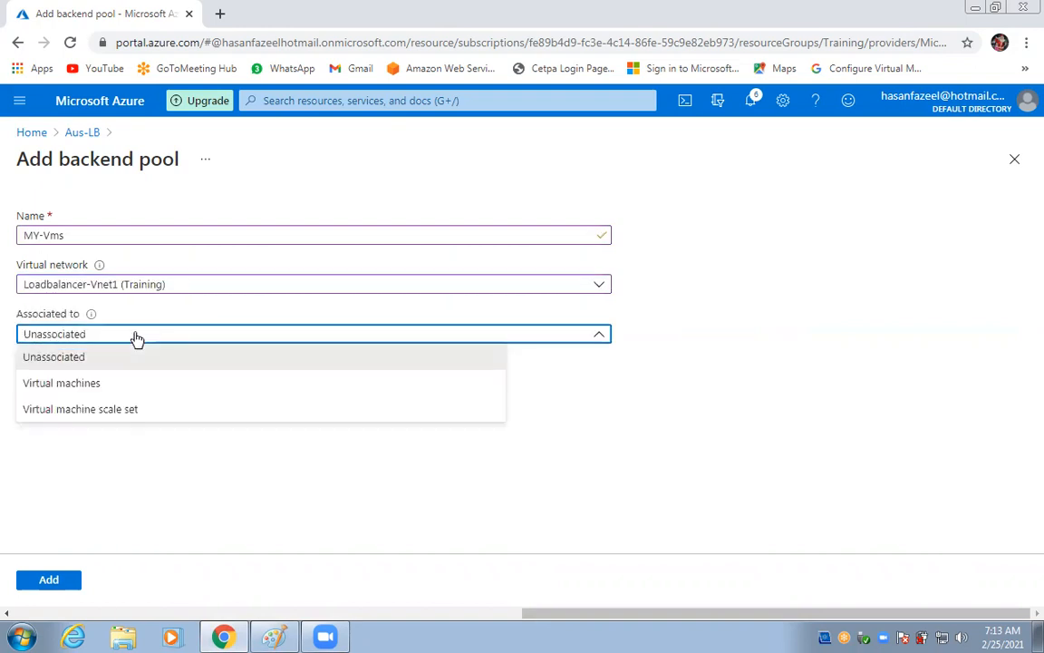
click(99, 385)
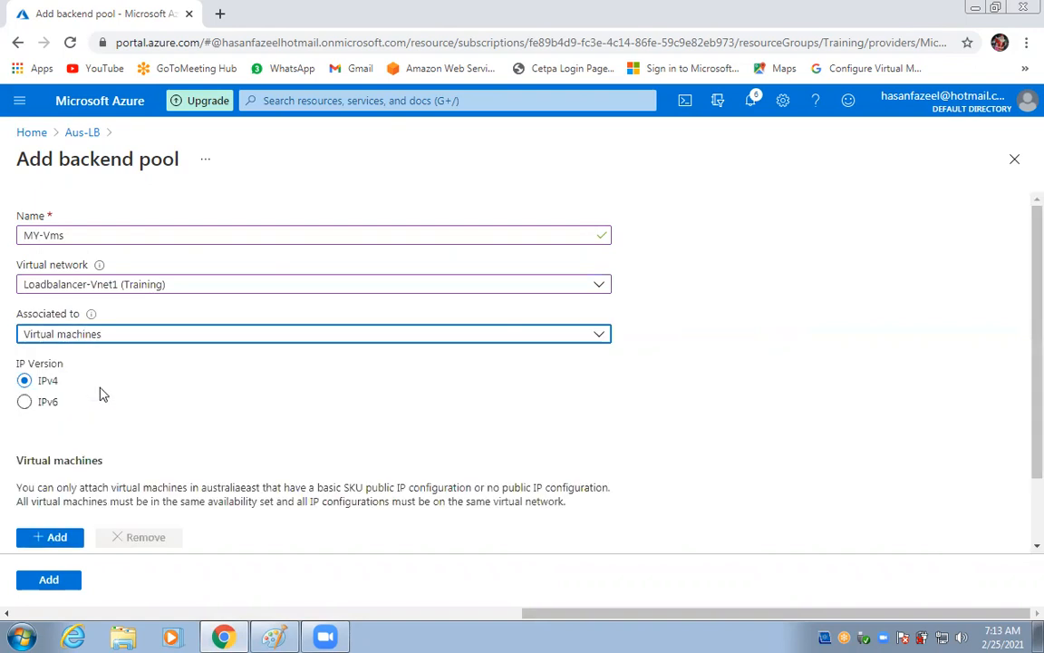
scroll(102, 394, down, 1)
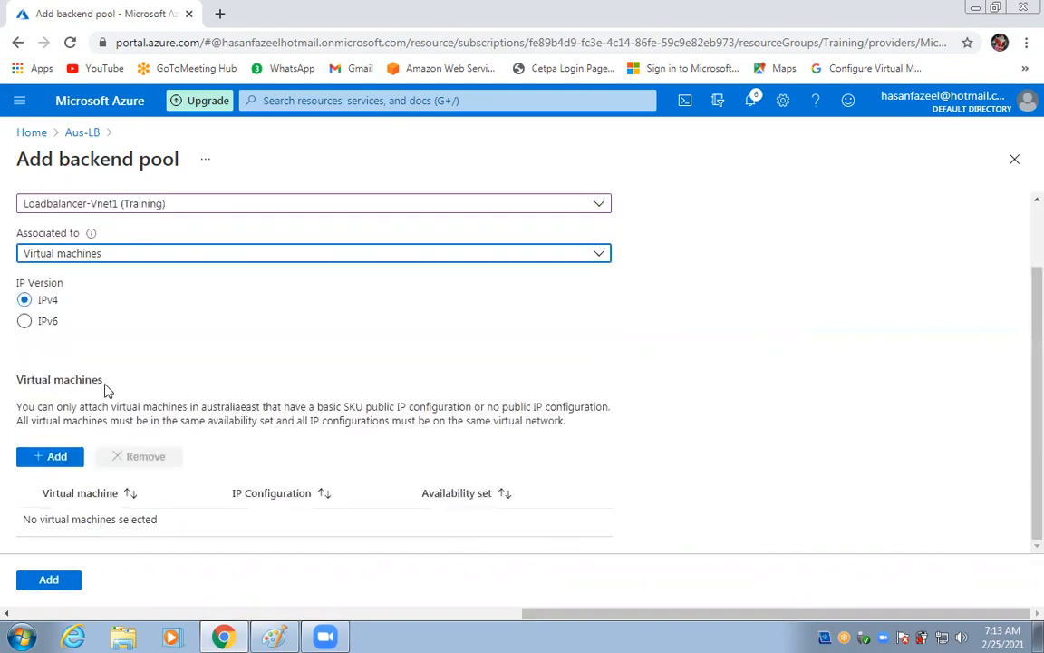
Pick web2 and web1 as the virtual machines for the MY-Vms pool.
click(51, 458)
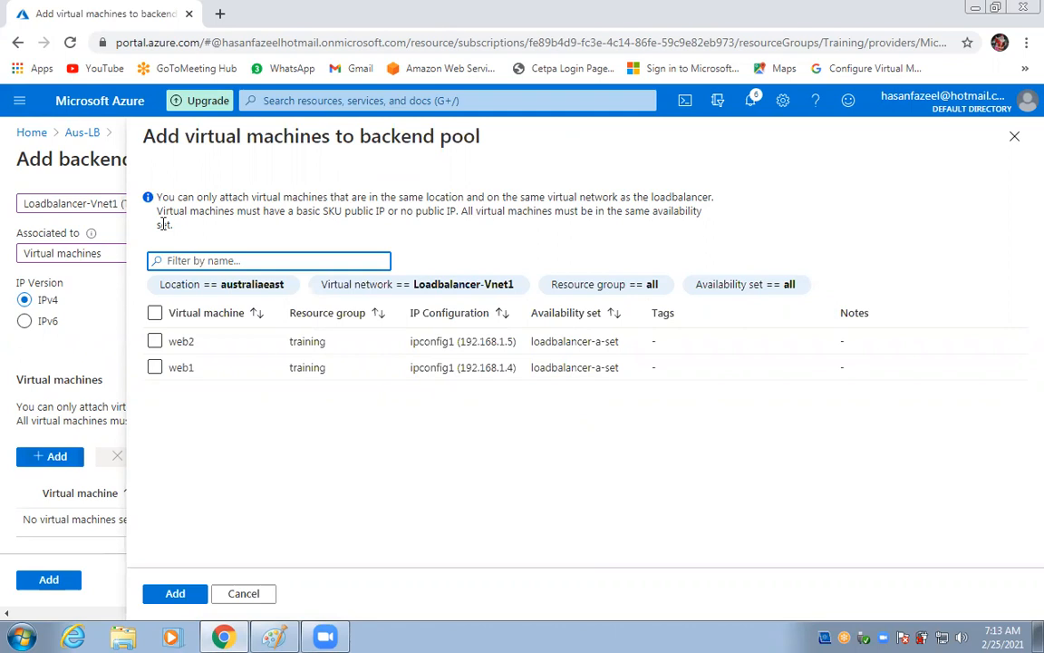
drag(173, 226, 138, 193)
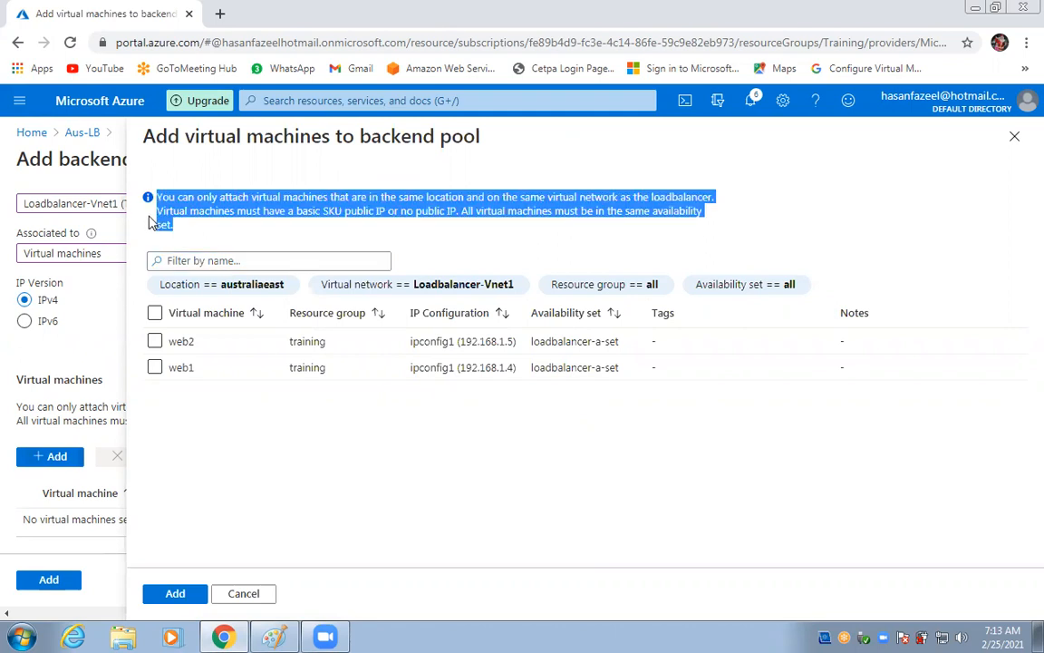
click(356, 240)
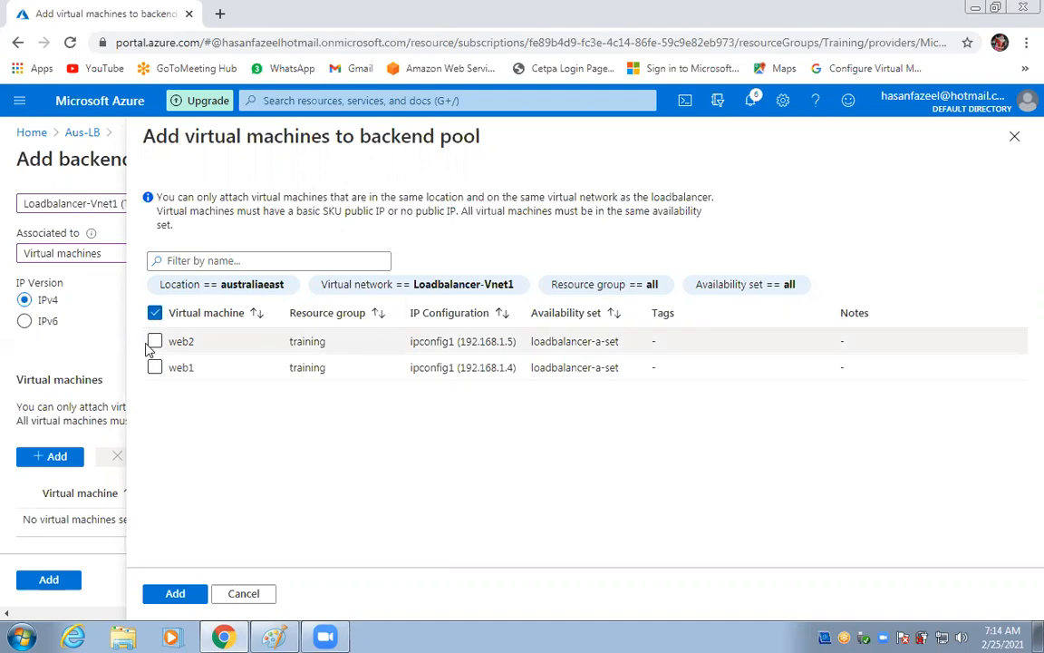
click(154, 312)
click(155, 341)
click(155, 368)
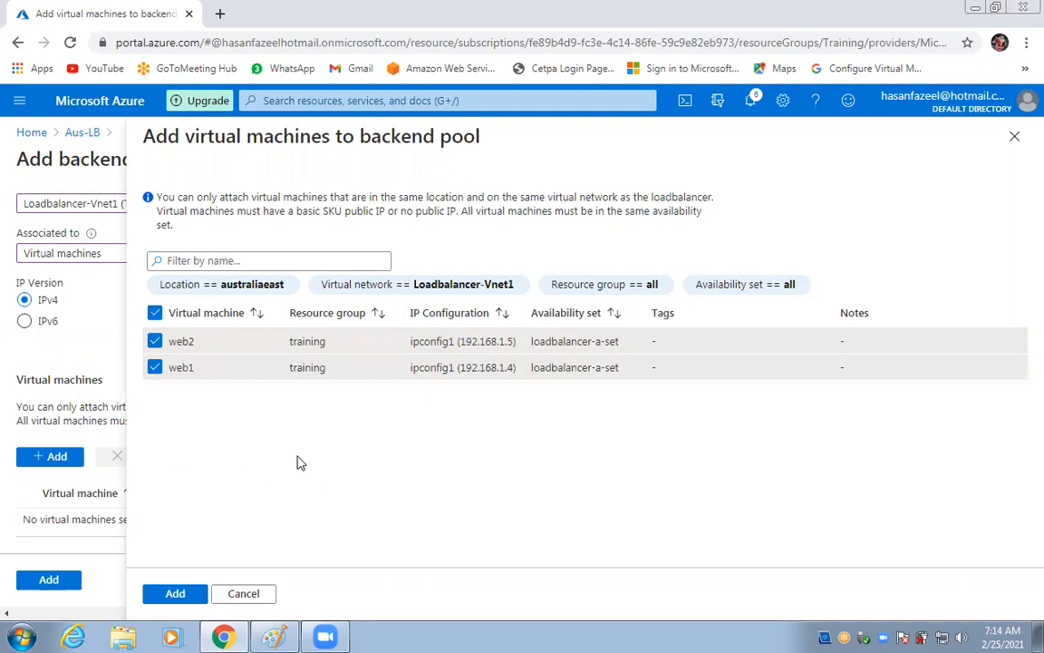
click(178, 595)
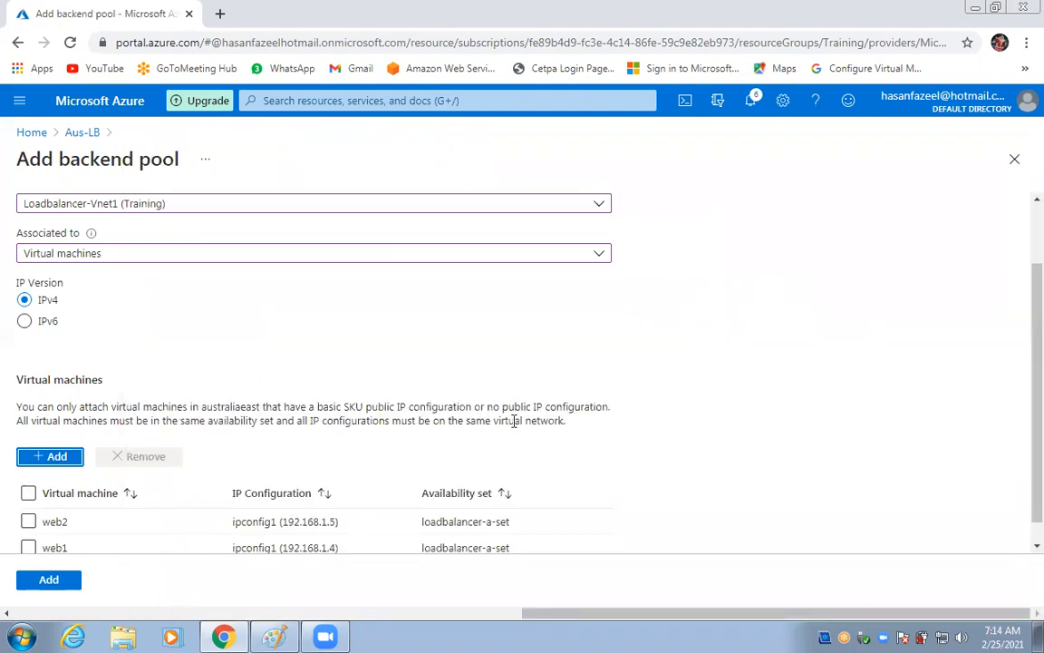
Submit the MY-Vms backend pool with both machines selected.
click(28, 469)
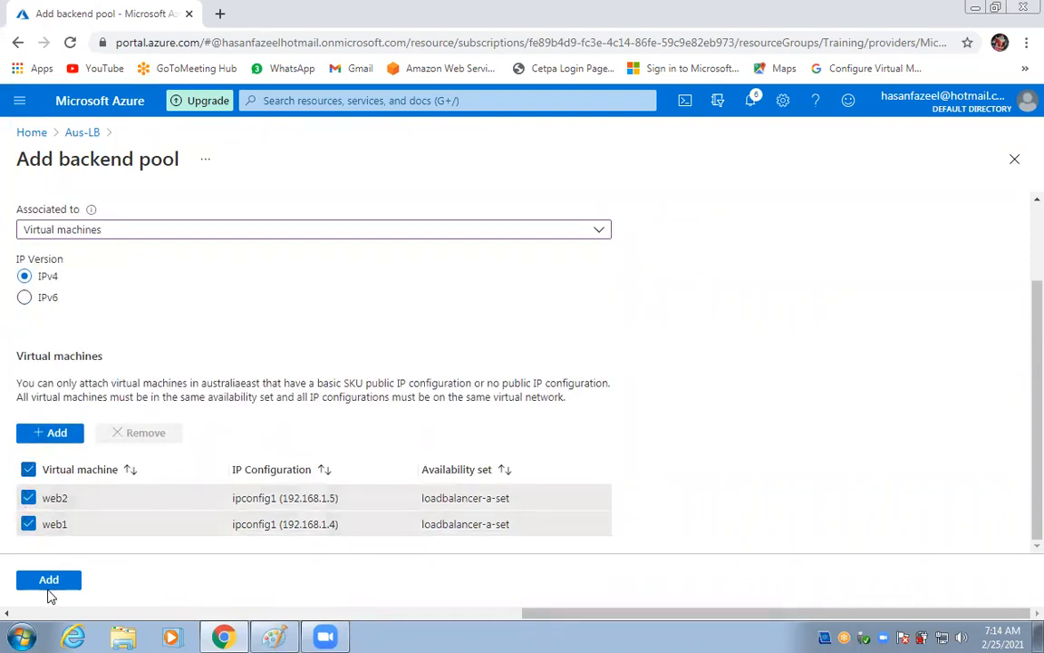
click(48, 586)
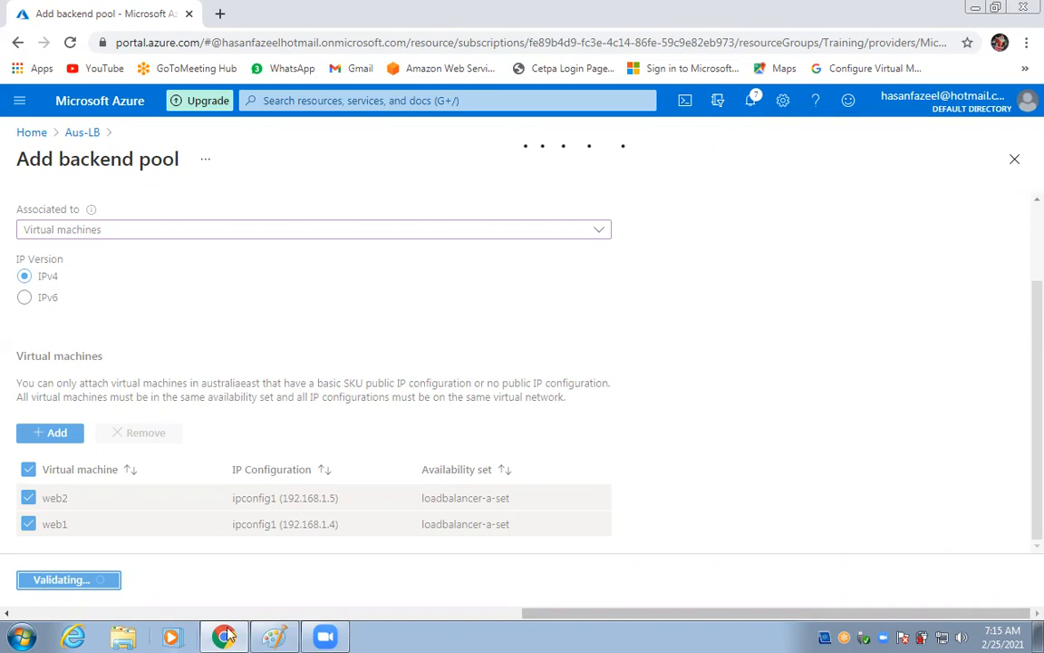
click(272, 637)
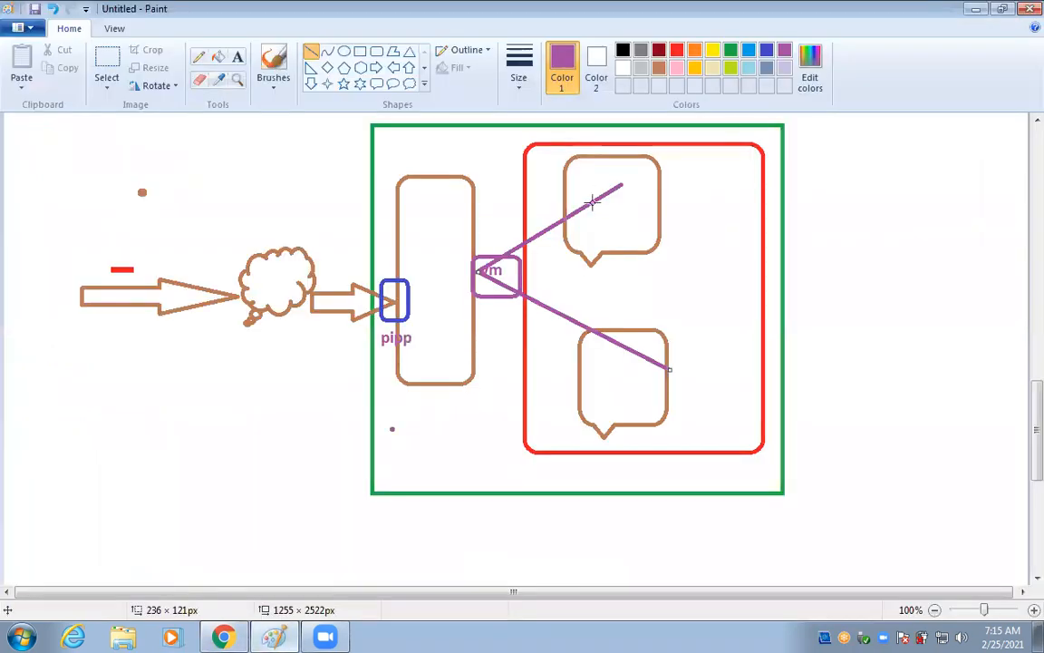
Add the text label 'IIS Role' in the upper speech bubble of the diagram.
click(237, 56)
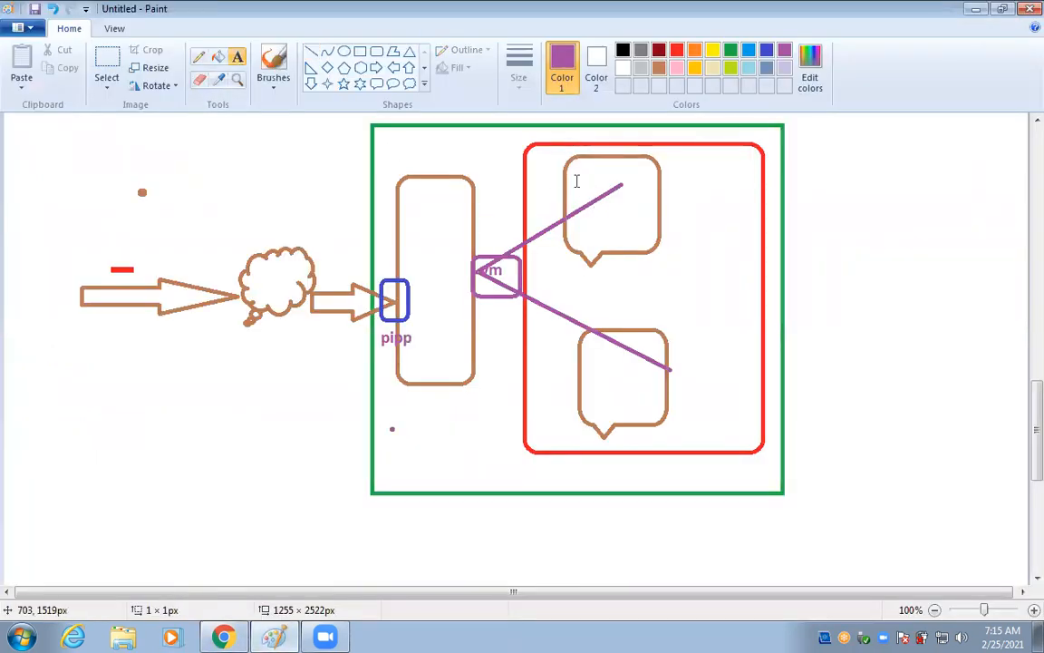
click(576, 174)
text(IIS)
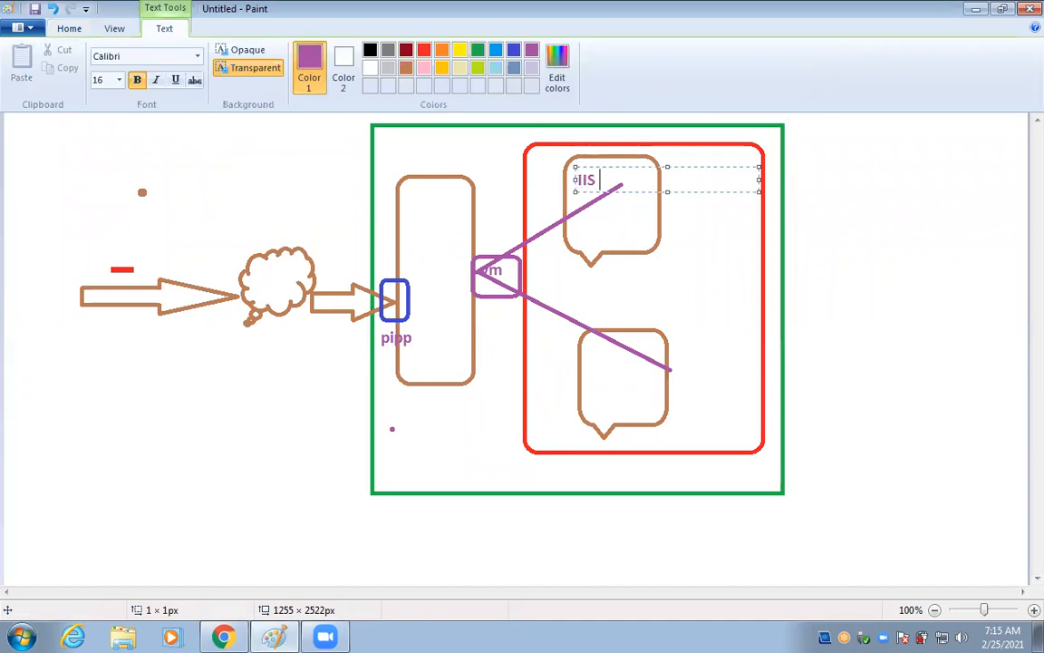
text( Role)
click(588, 370)
Label the lower bubble 'IIS' with the note 'Install Web server IIS Role' beneath it.
click(587, 370)
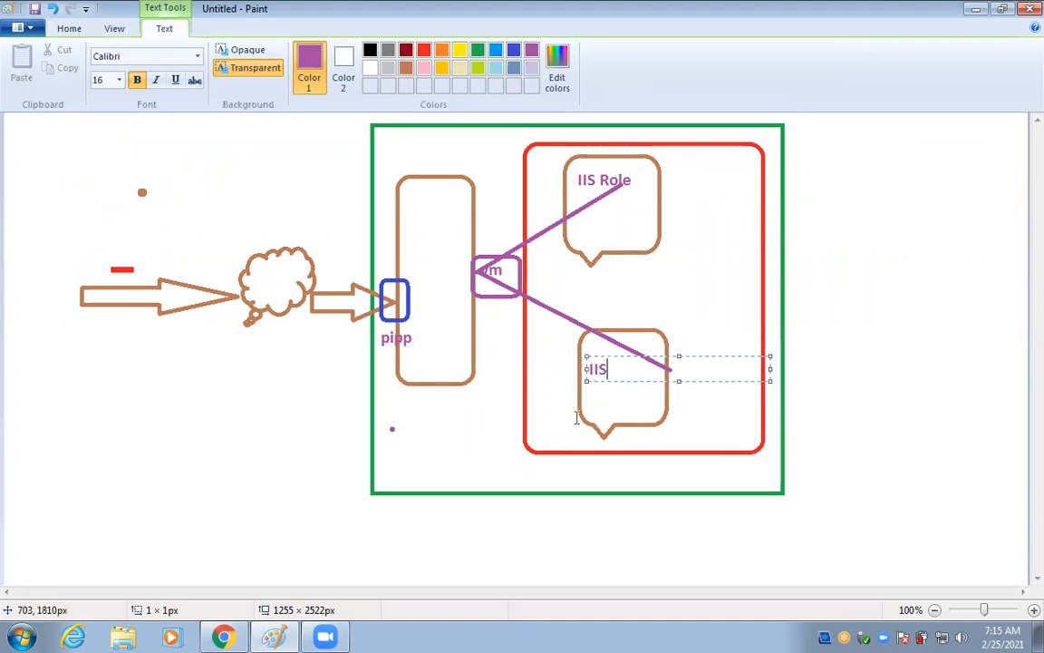
click(588, 397)
click(588, 399)
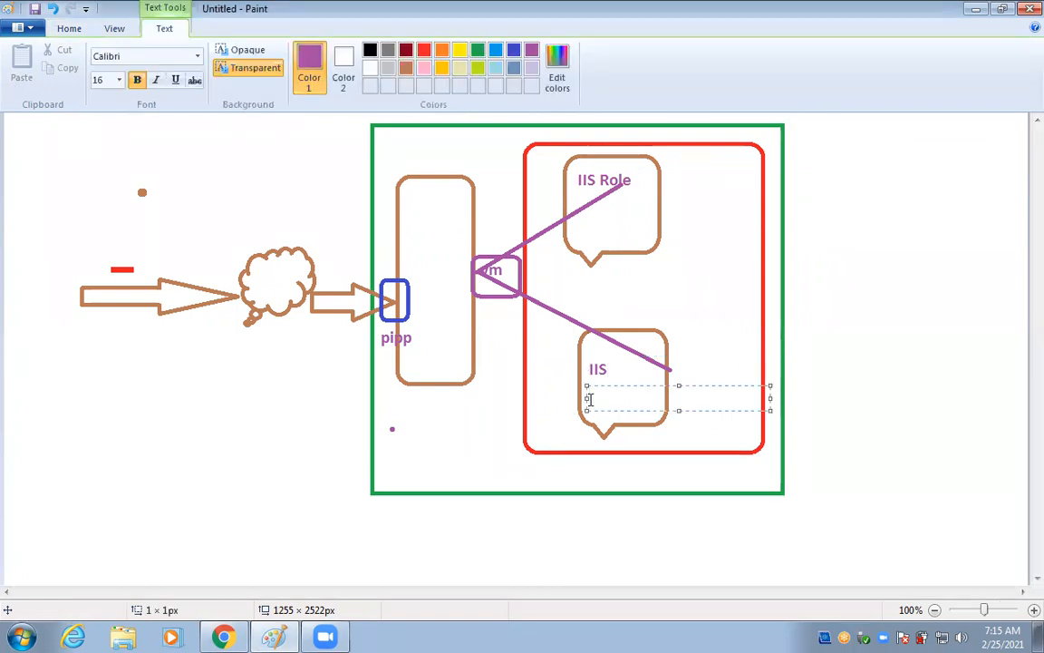
text(Install Web ser)
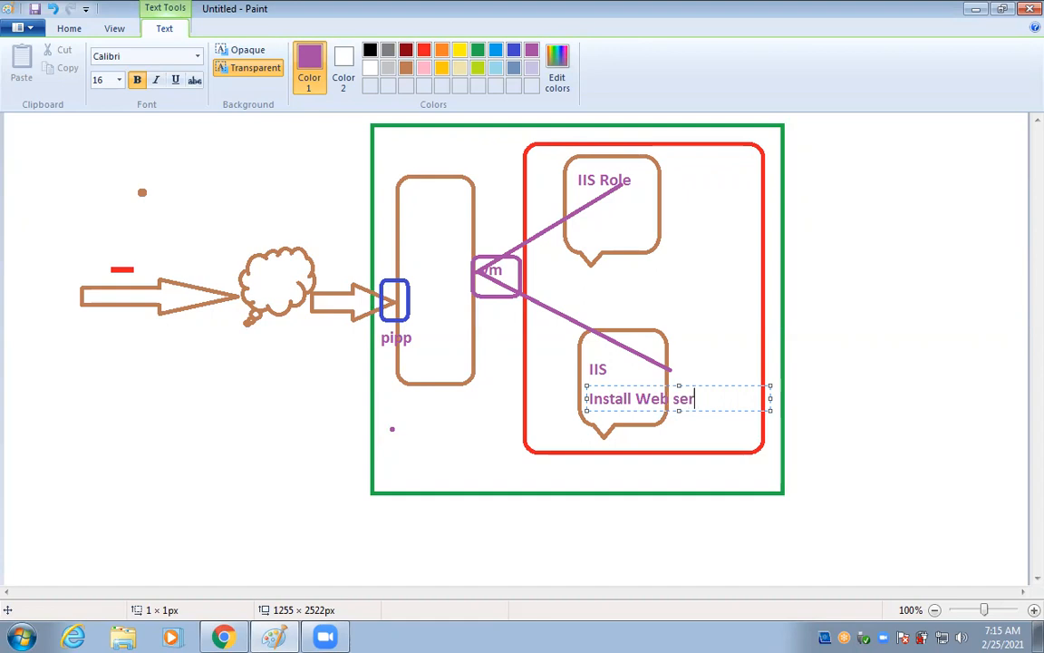
text(ver IIS Role)
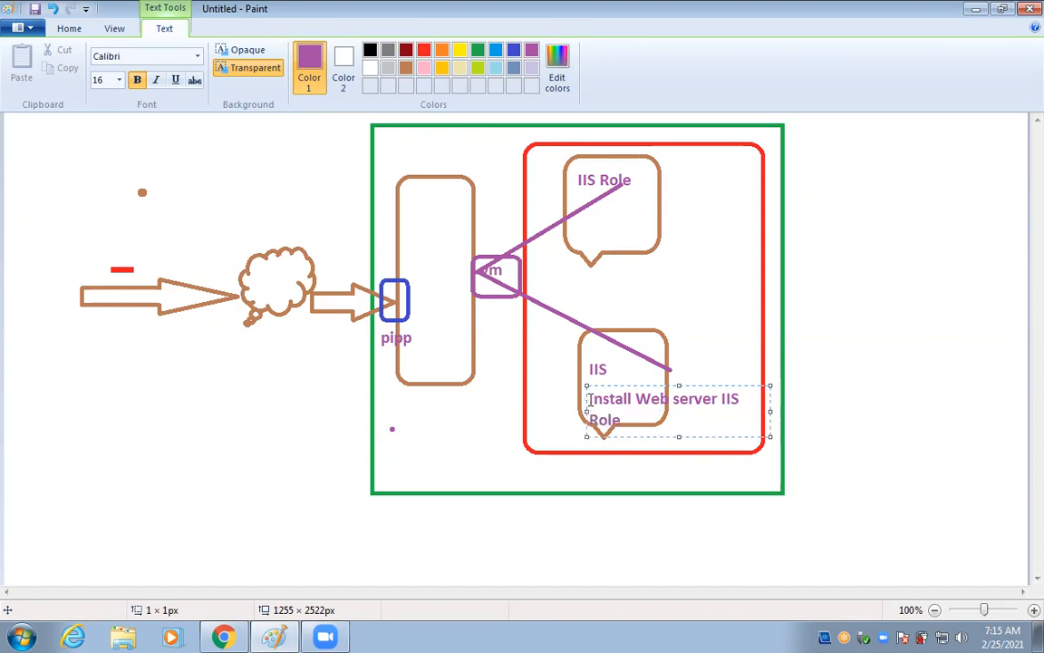
click(270, 481)
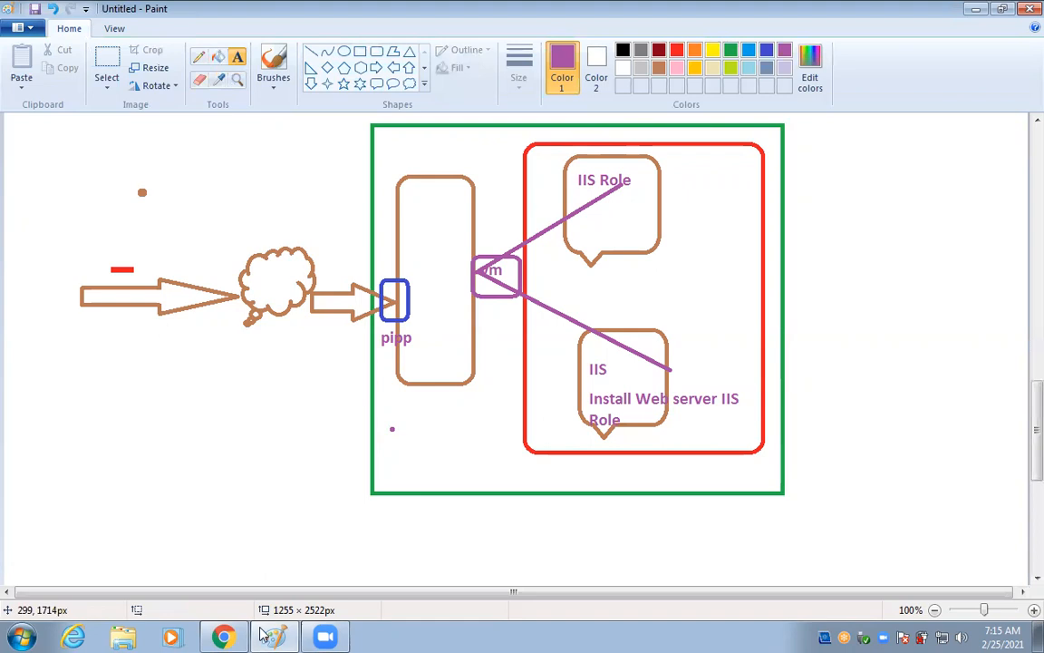
Back in the browser, open the Health probes page of load balancer Aus-LB.
click(223, 636)
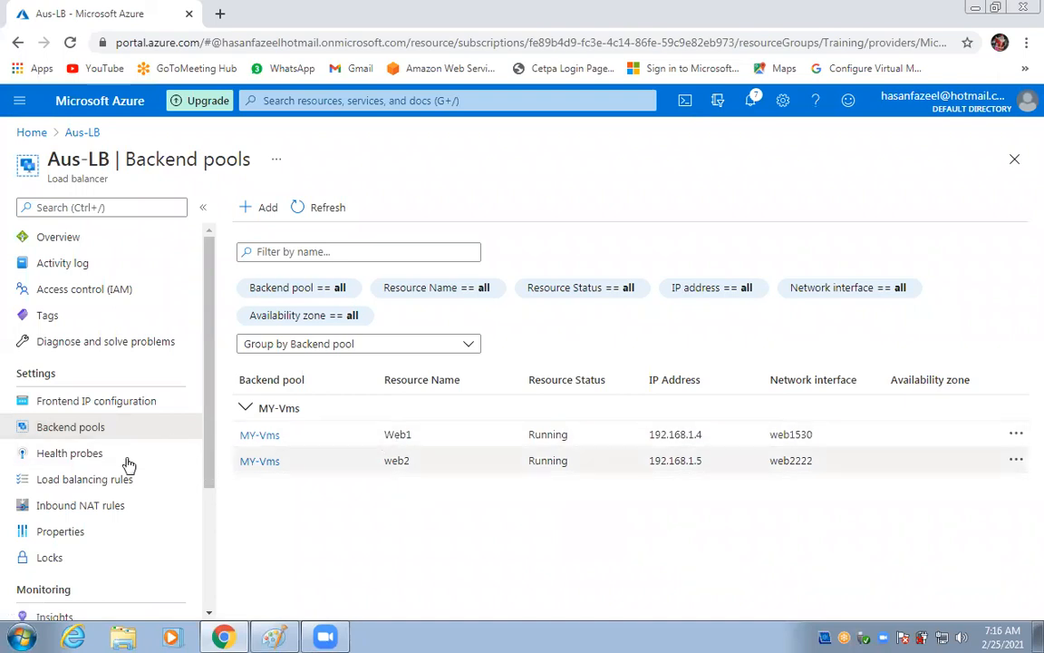
click(81, 458)
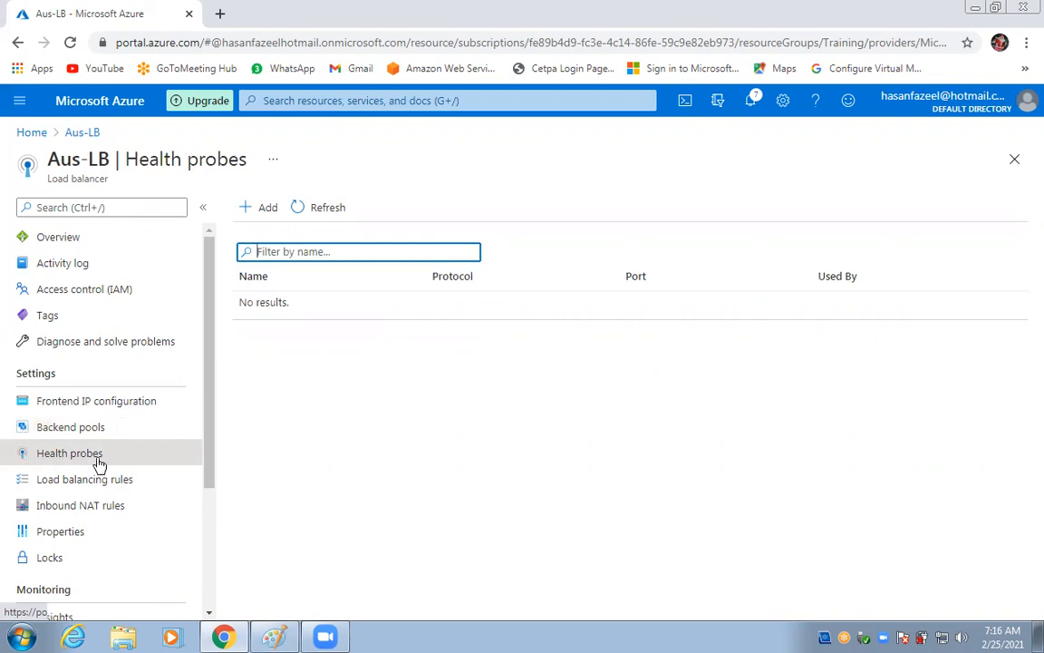
Begin a new health probe named my-prob, keeping protocol TCP and port 80.
click(262, 211)
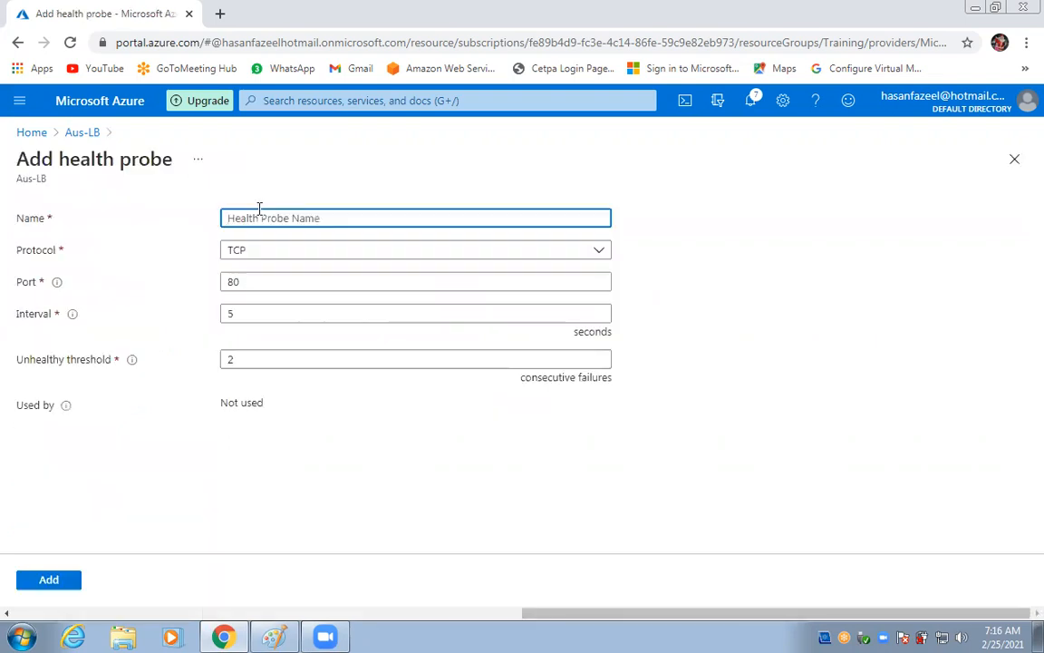
click(344, 218)
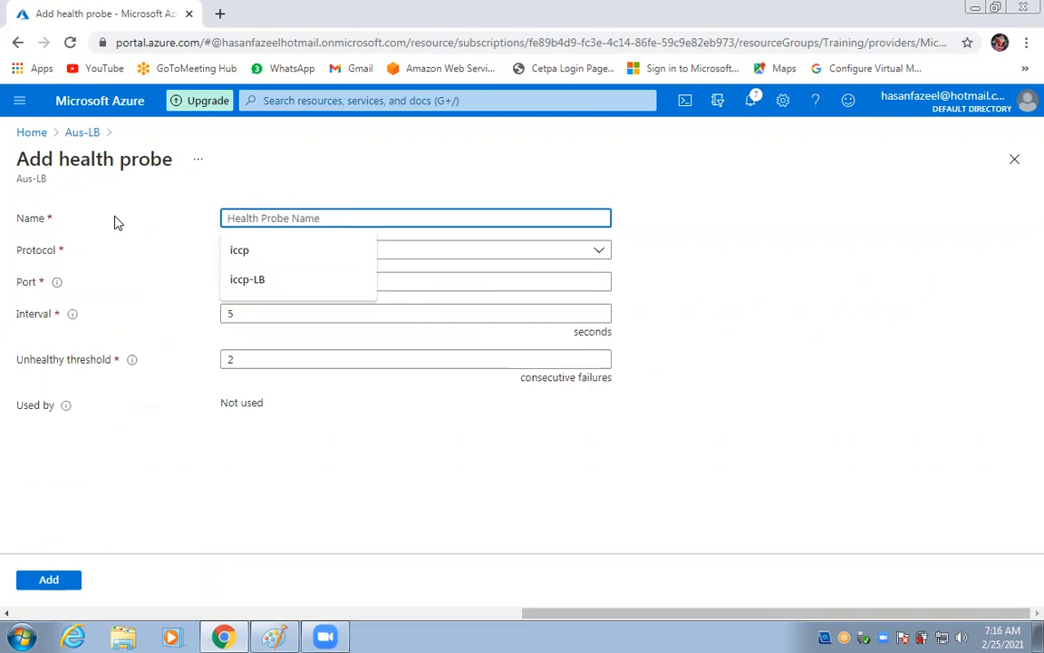
text(my)
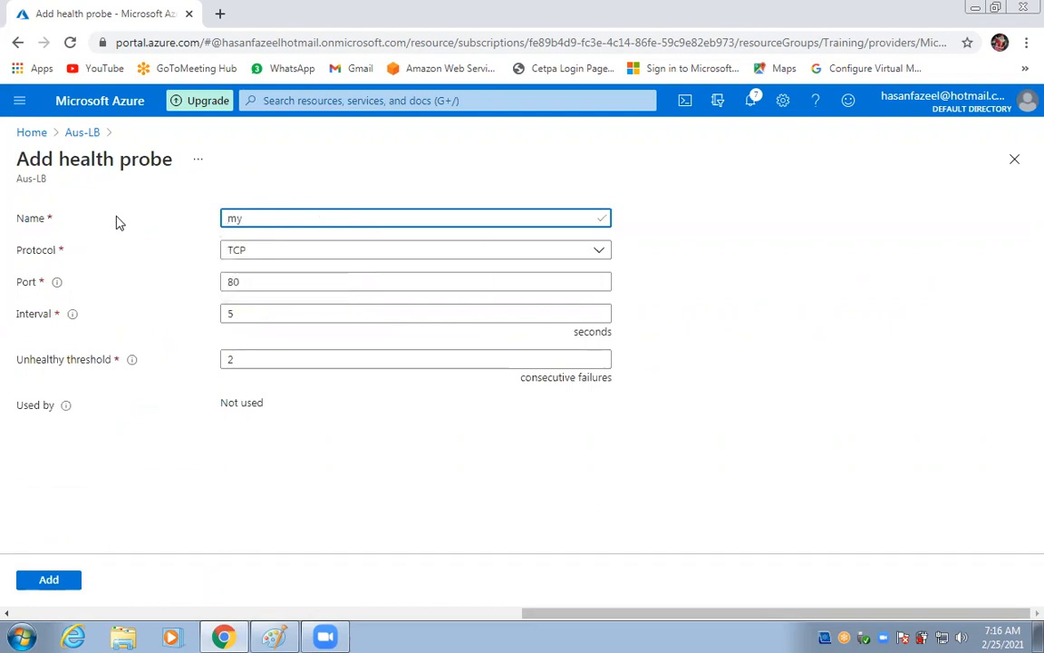
text(-prob)
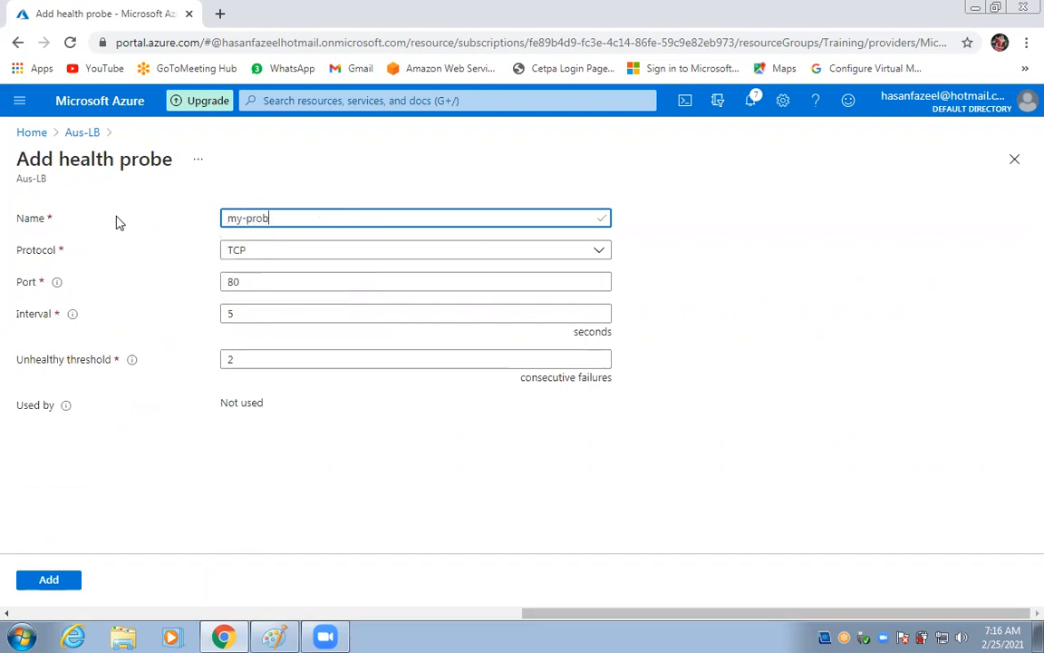
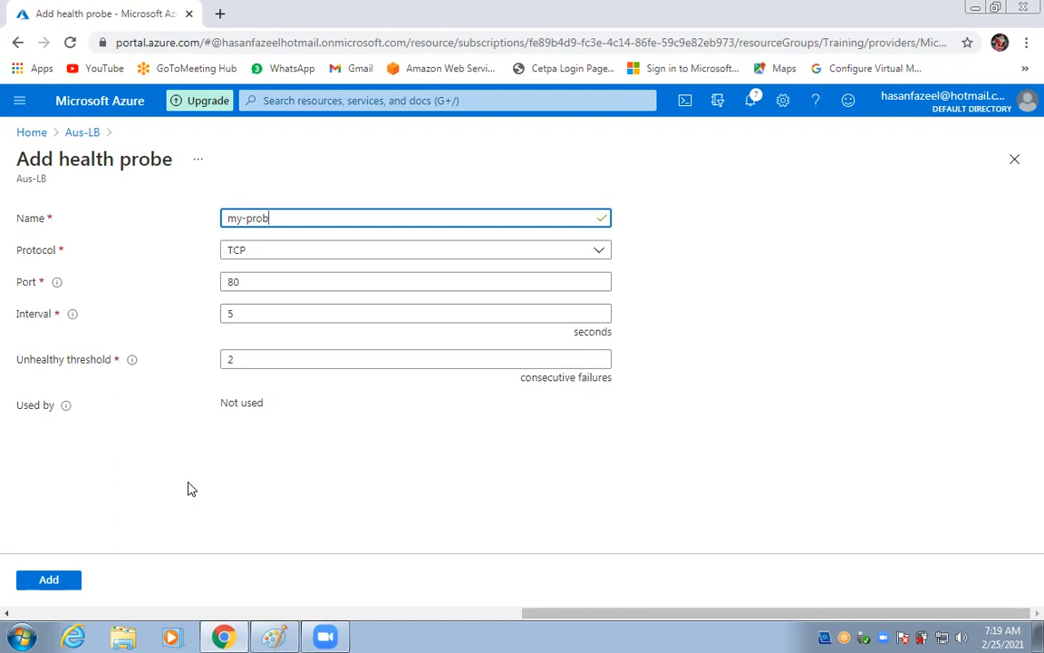
Set the unhealthy threshold to 3 and add the my-prob health probe.
double_click(229, 360)
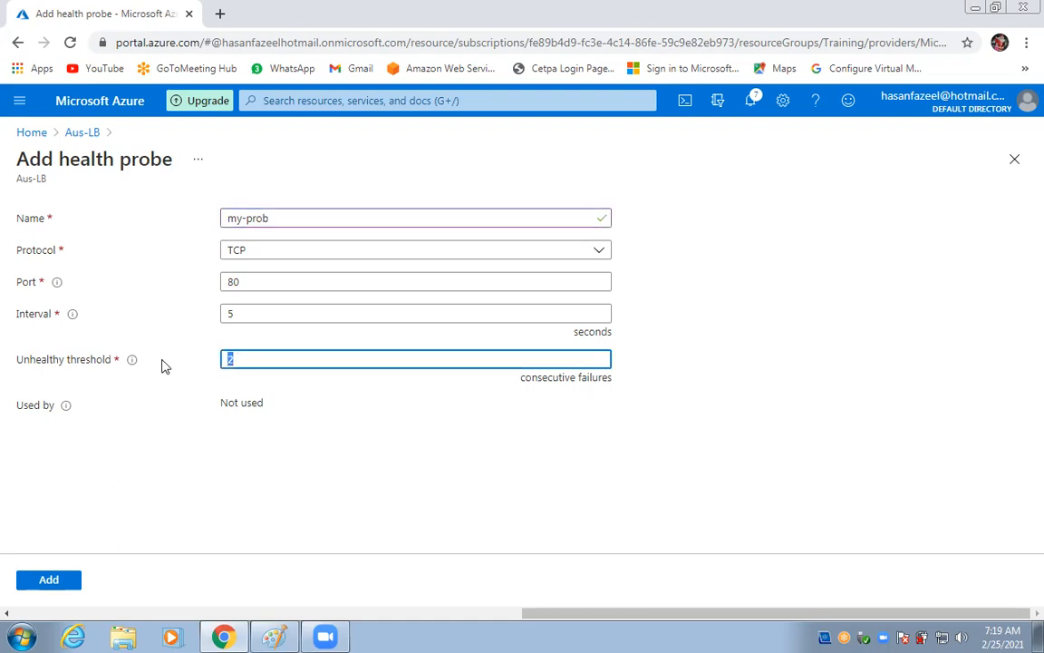
text(3)
click(50, 587)
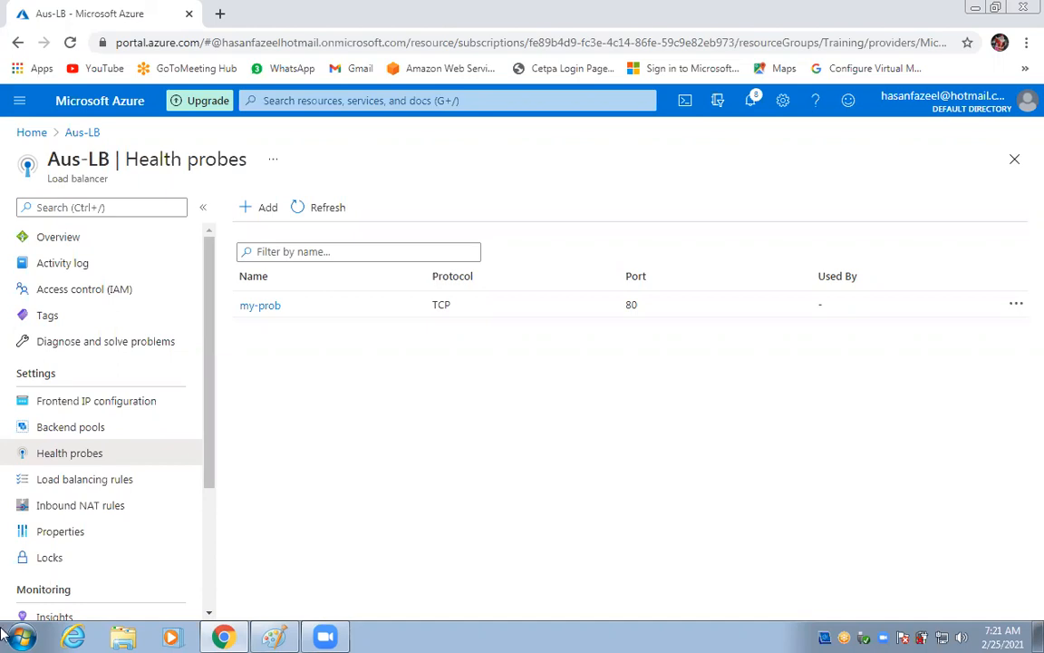
Start a load balancing rule with frontend LoadBalancerFrontEnd, then discard it to return to Aus-LB.
click(93, 487)
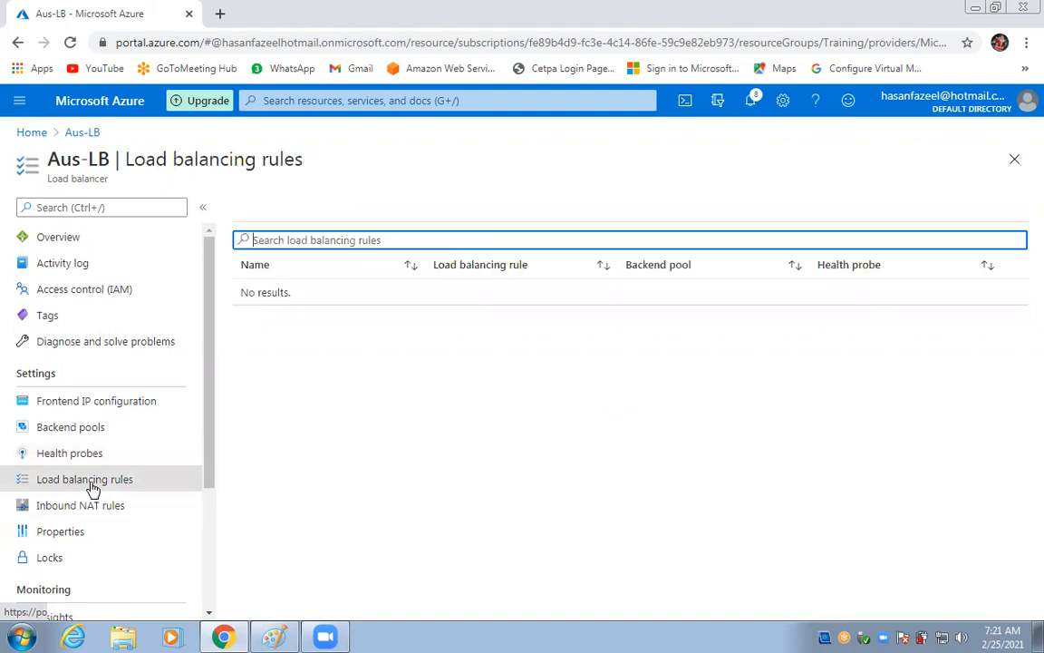
click(263, 208)
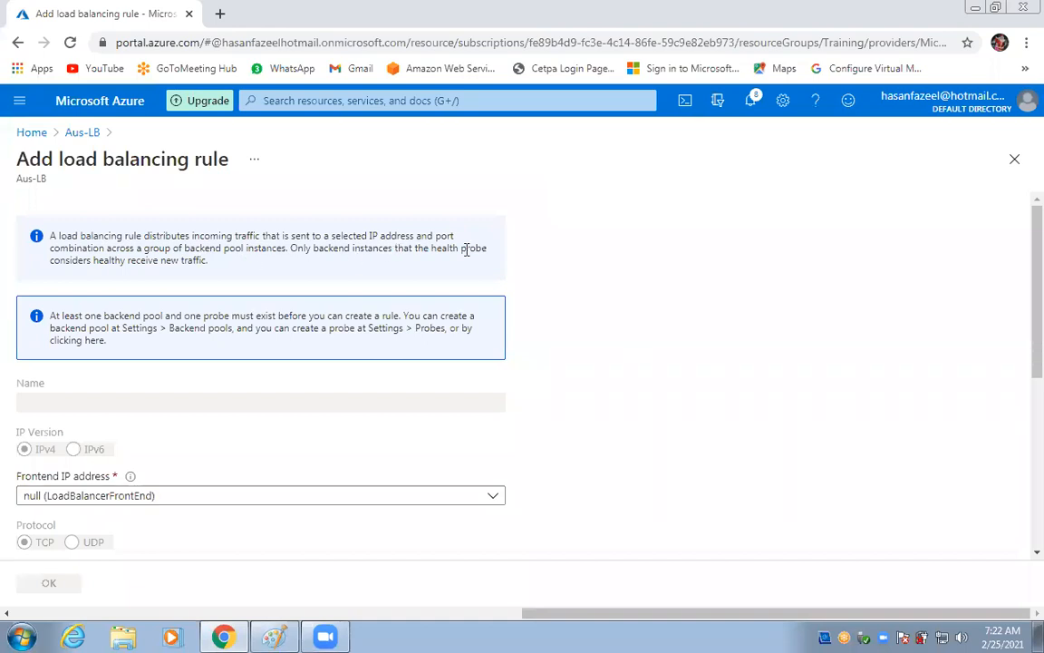
scroll(220, 273, down, 3)
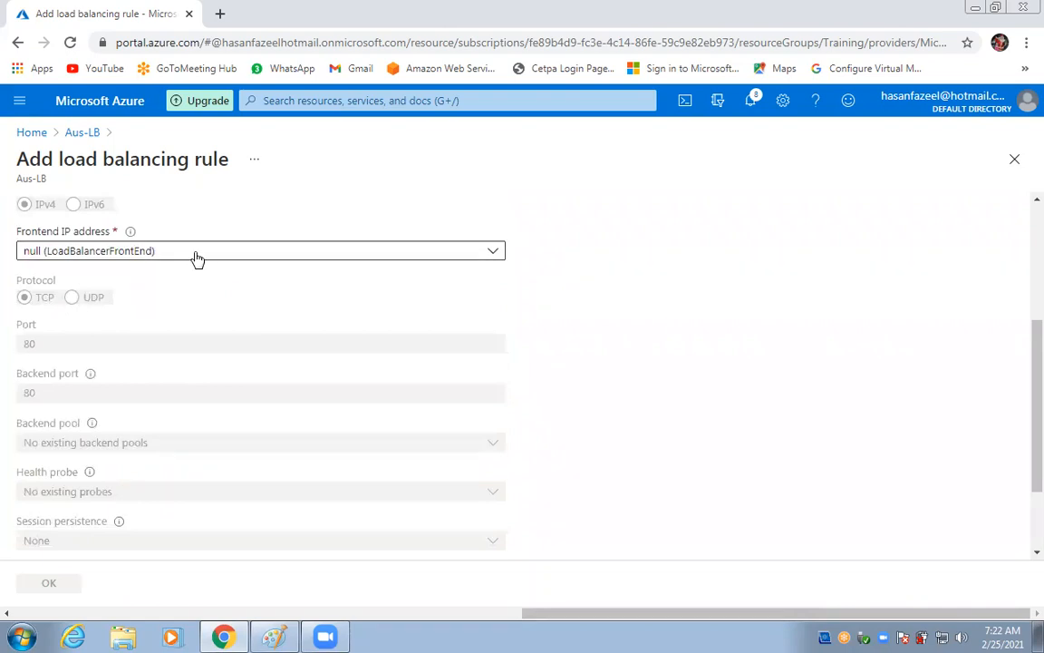
scroll(194, 258, up, 2)
scroll(170, 332, down, 1)
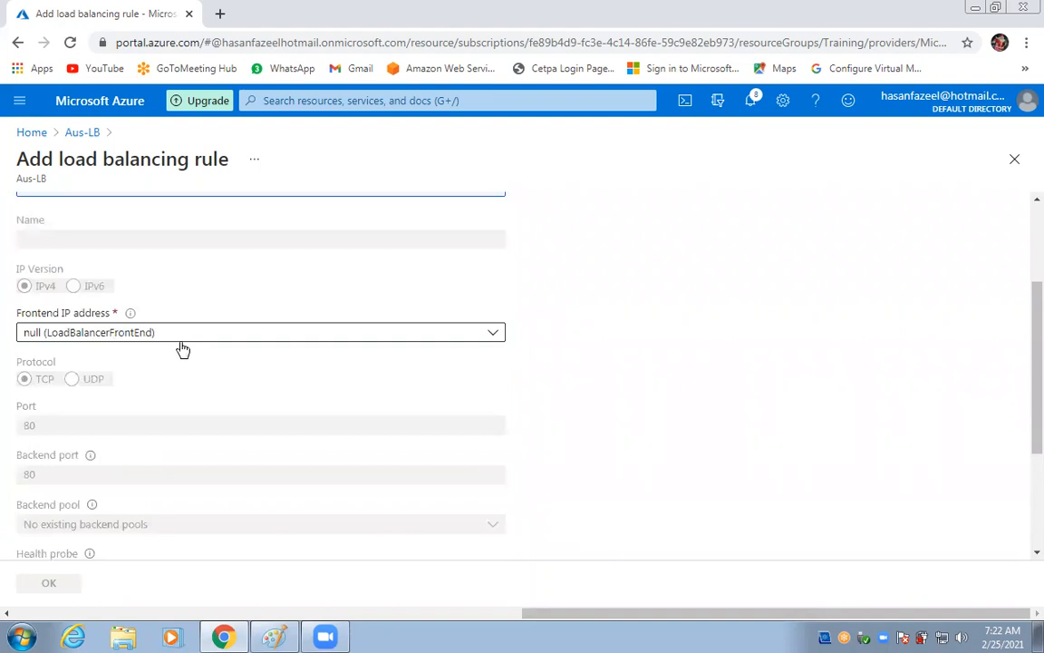
click(196, 335)
click(177, 355)
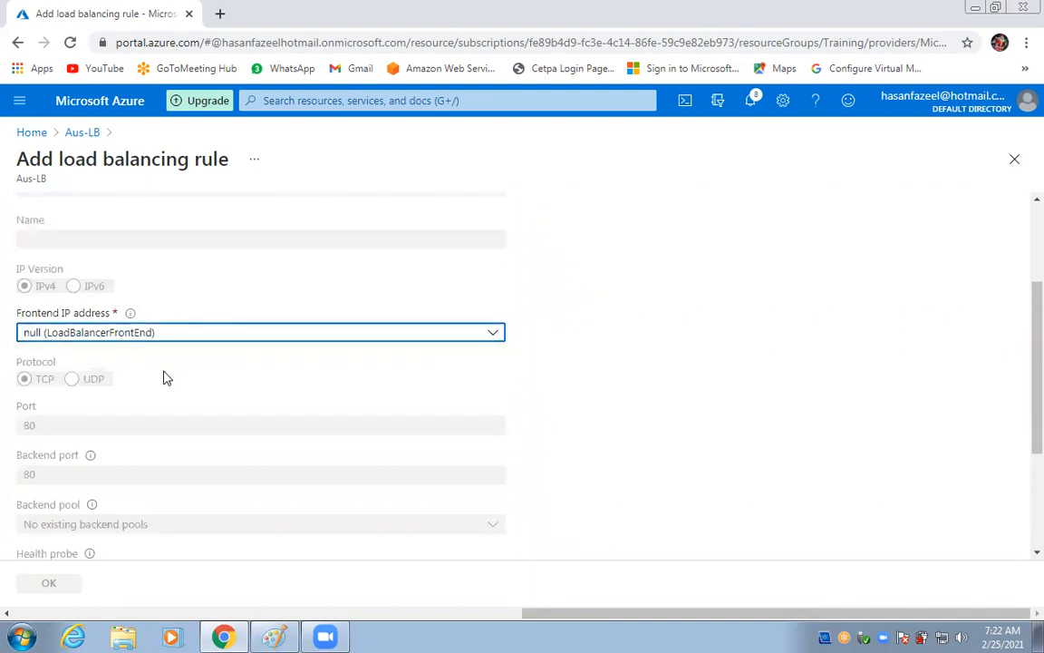
scroll(161, 379, down, 2)
scroll(161, 378, up, 3)
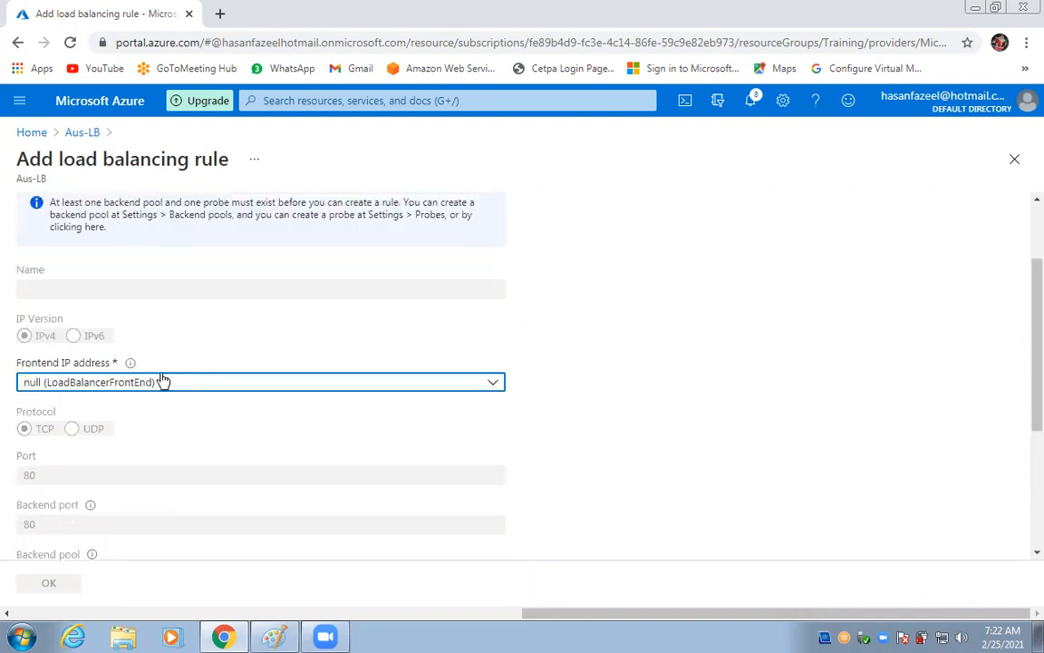
scroll(163, 380, up, 2)
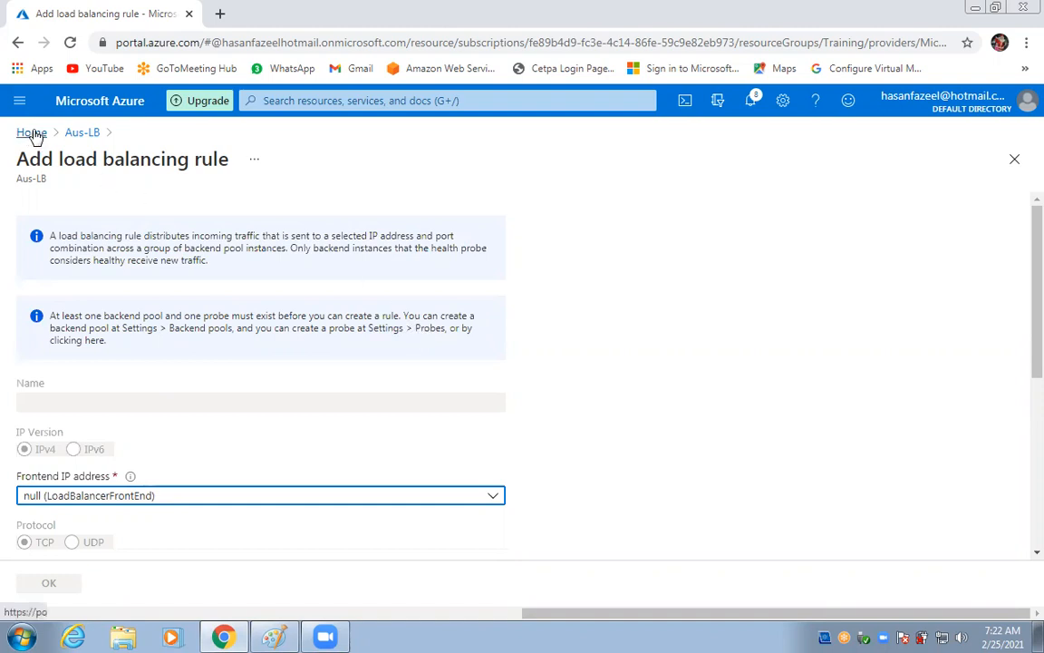
click(81, 133)
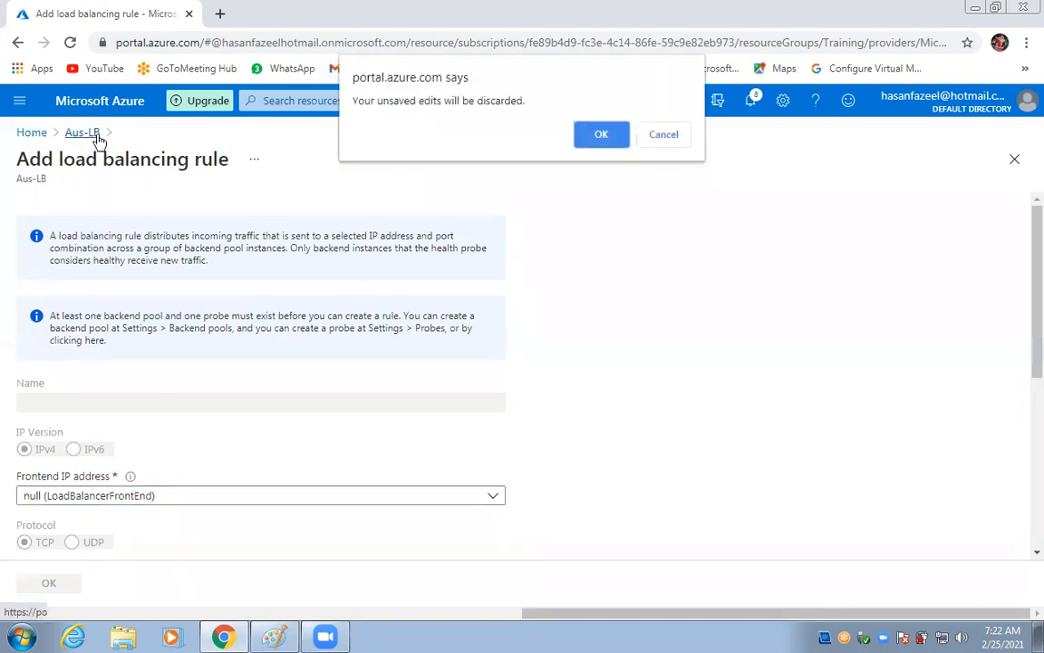
click(601, 133)
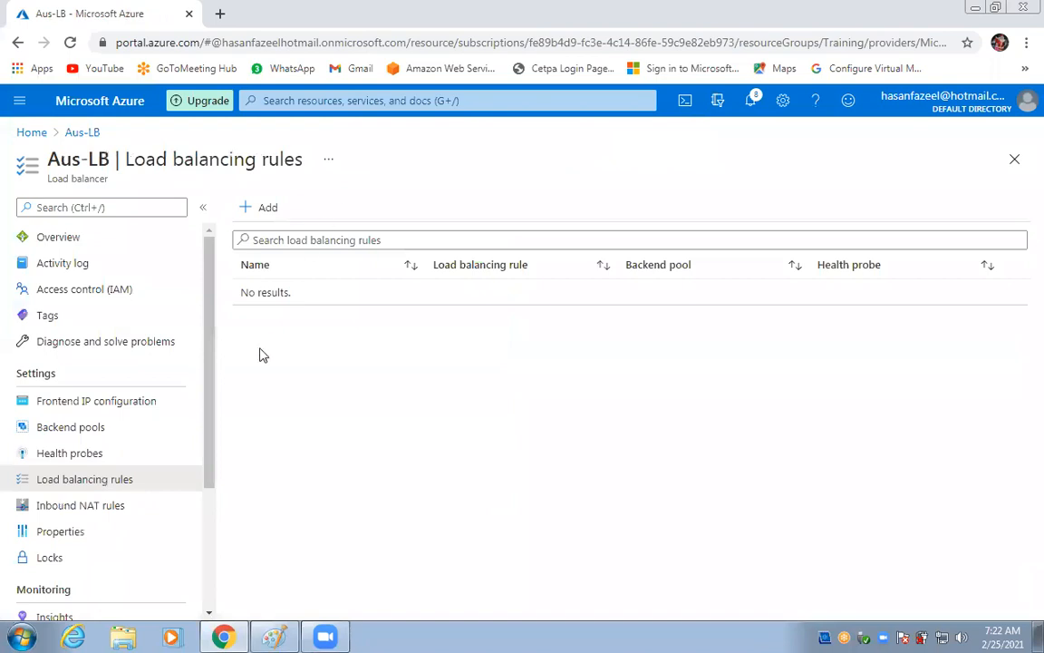
Review Aus-LB's frontend IP configuration, backend pools and health probes.
click(71, 402)
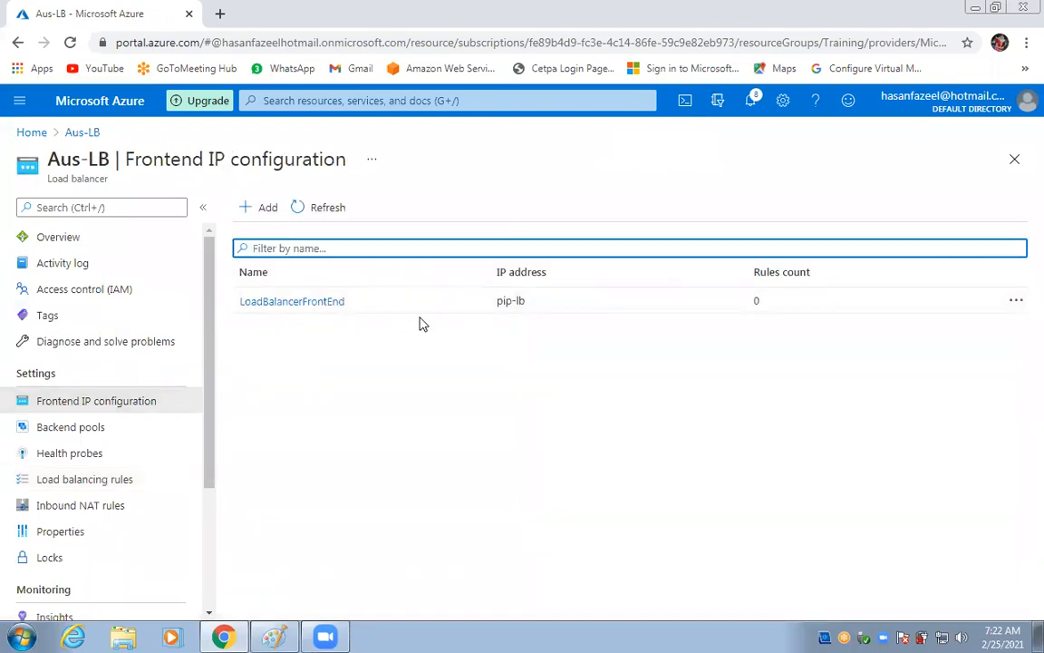
click(94, 429)
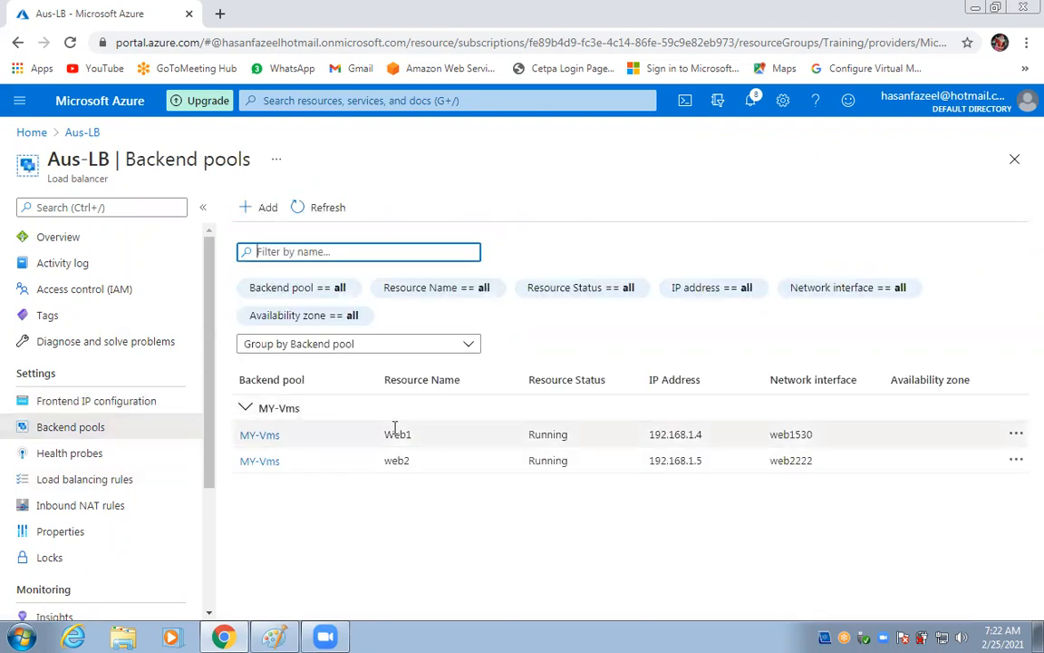
click(55, 456)
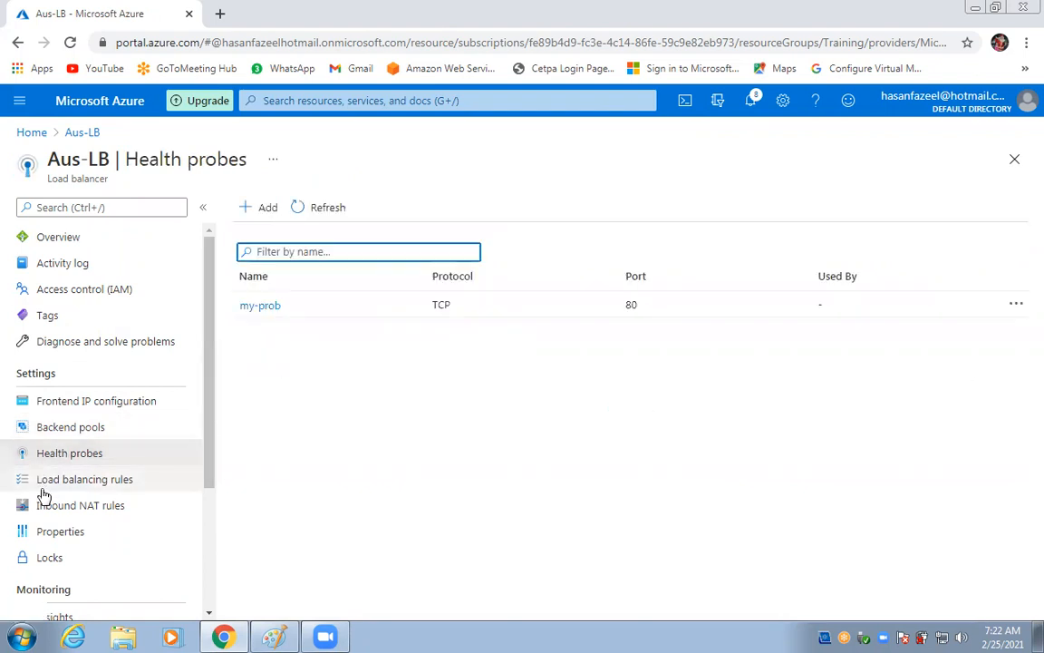
Start a new load balancing rule, then leave its form for the portal home.
click(77, 483)
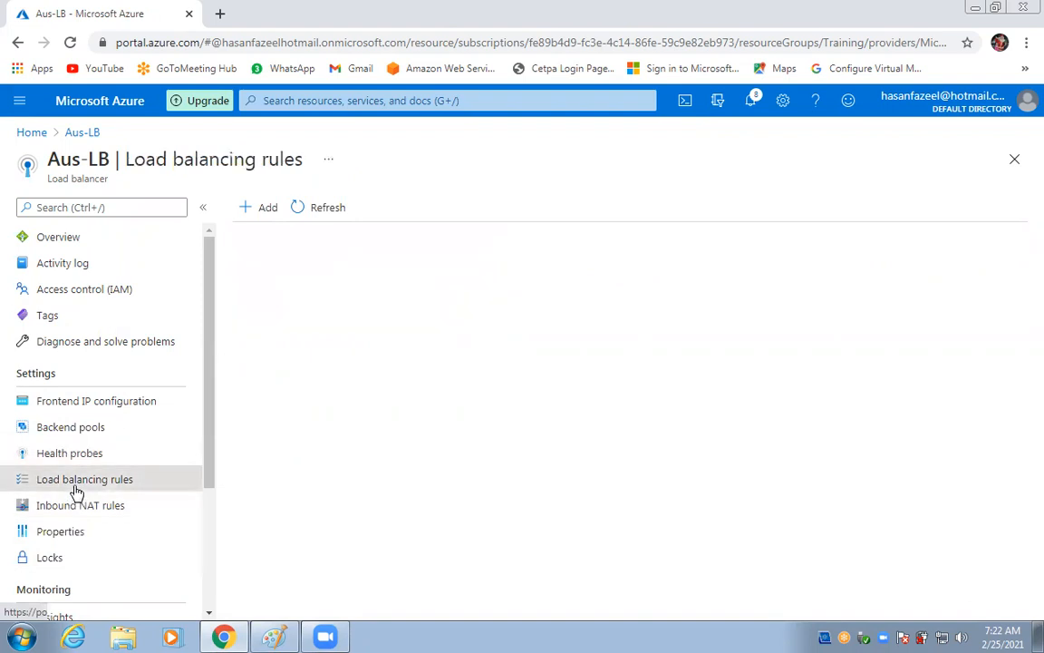
click(263, 210)
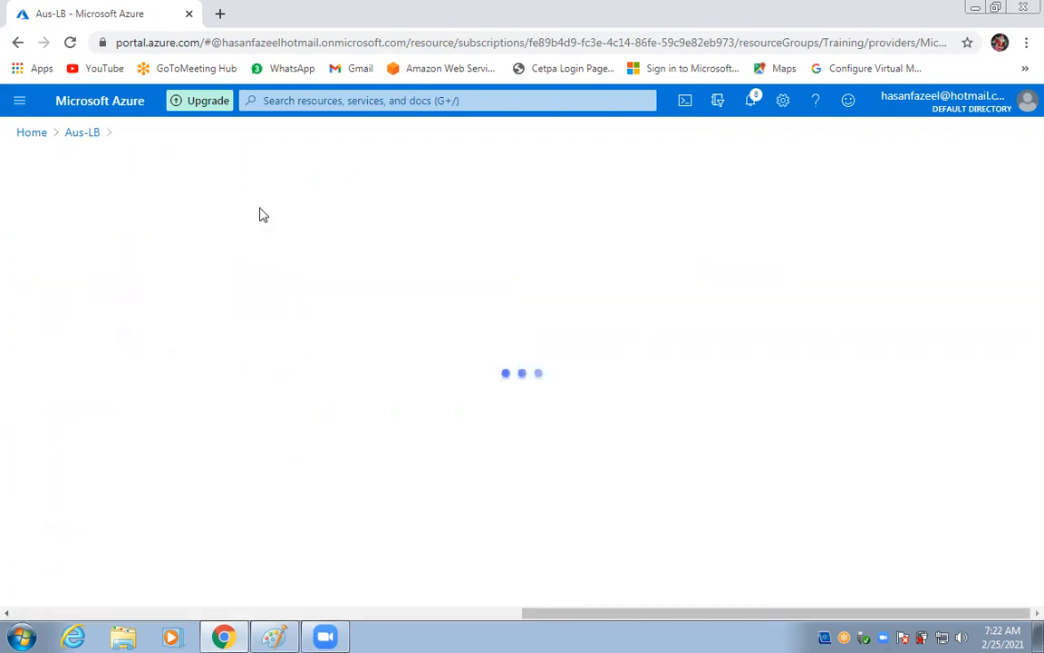
scroll(215, 367, down, 3)
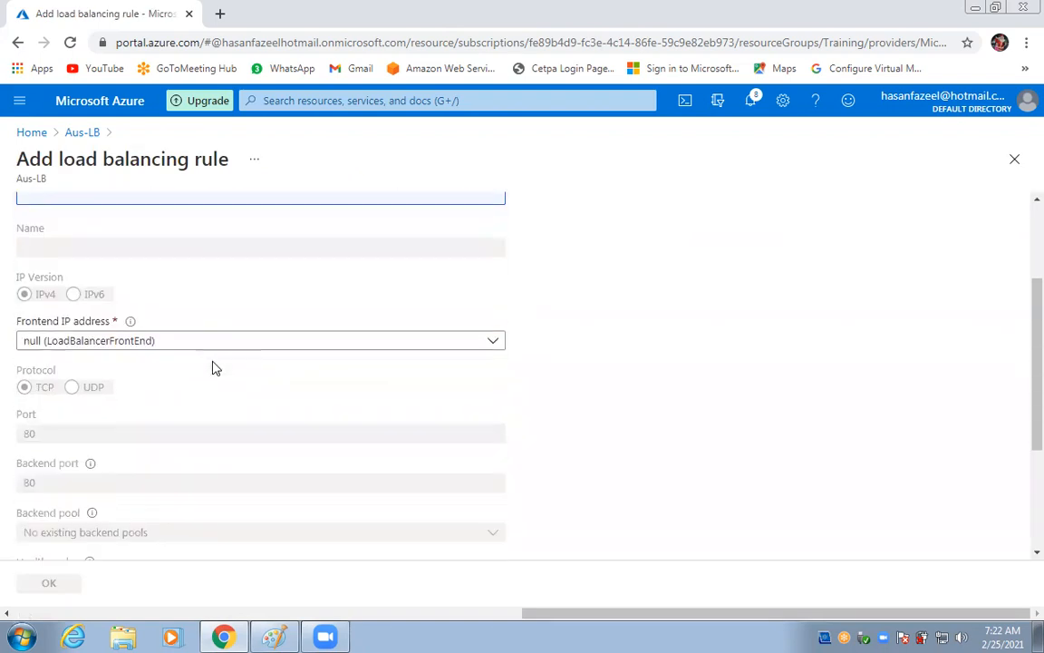
scroll(215, 367, up, 2)
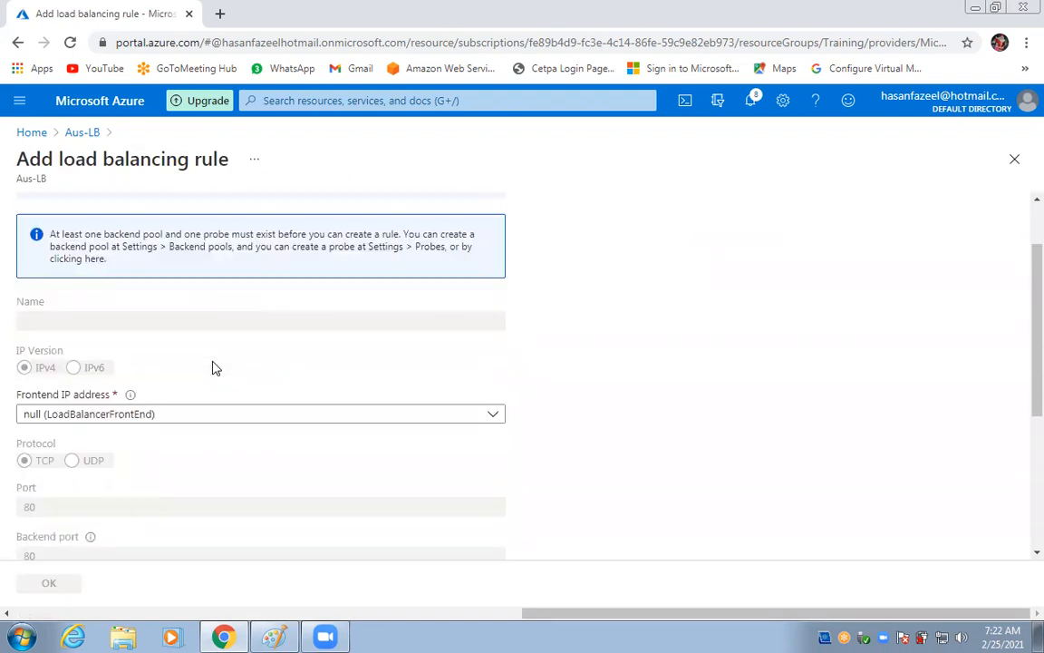
scroll(215, 368, up, 1)
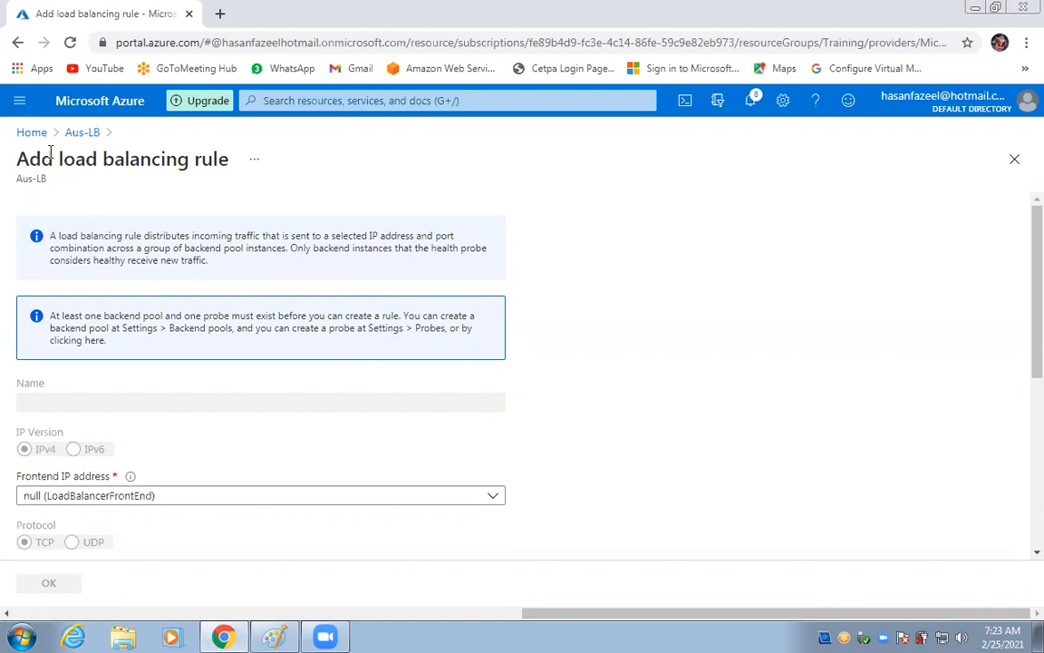
click(28, 136)
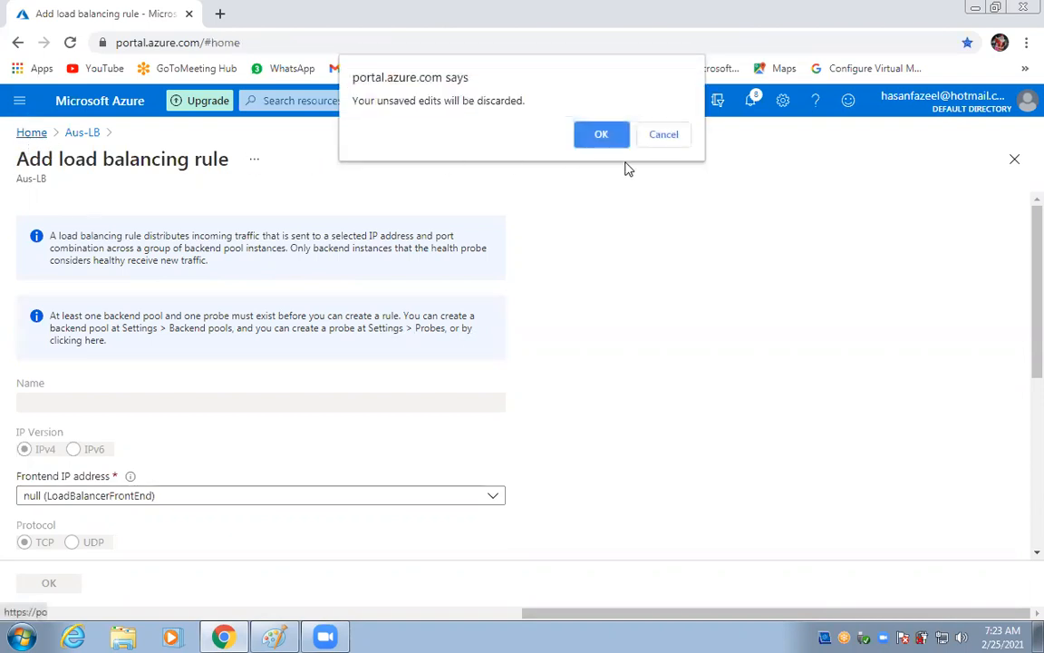
Discard the unfinished rule and open Web1's virtual machine overview.
click(601, 134)
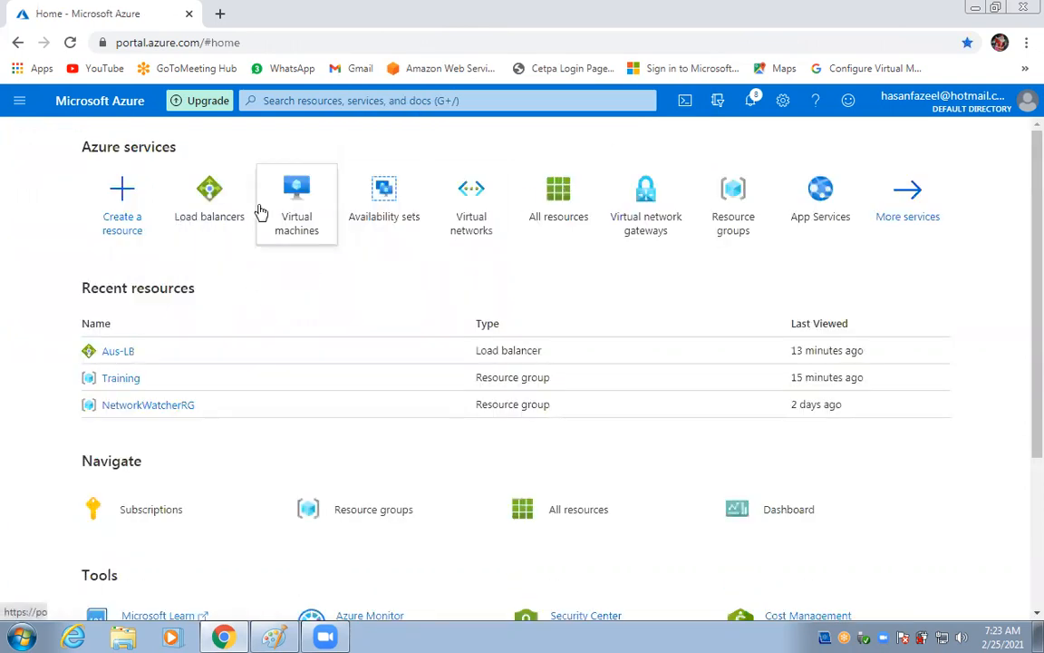
click(285, 190)
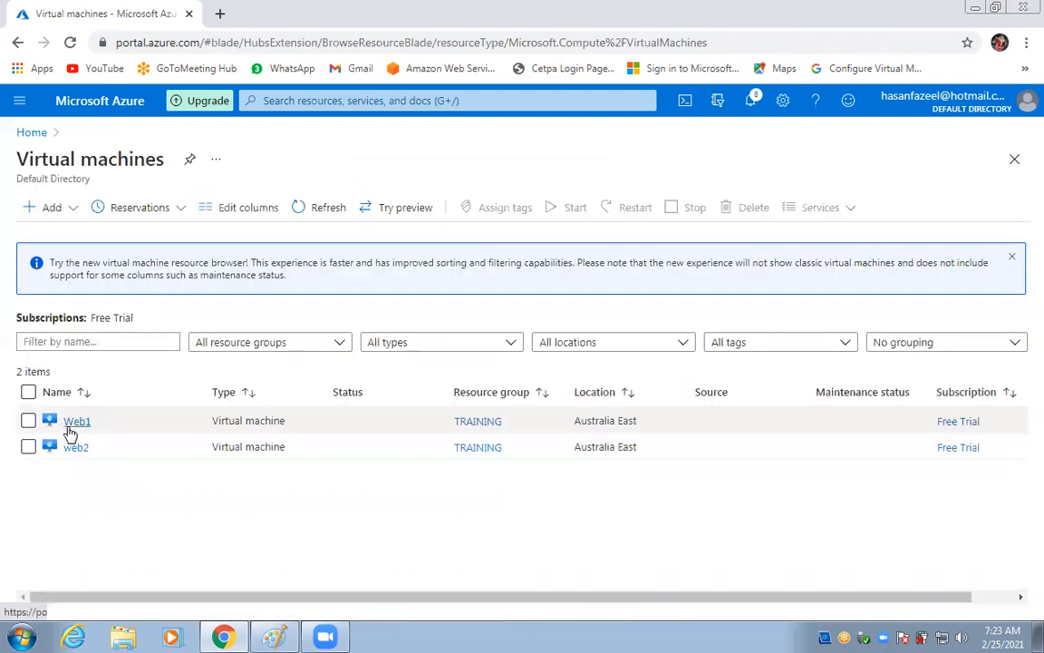
click(73, 422)
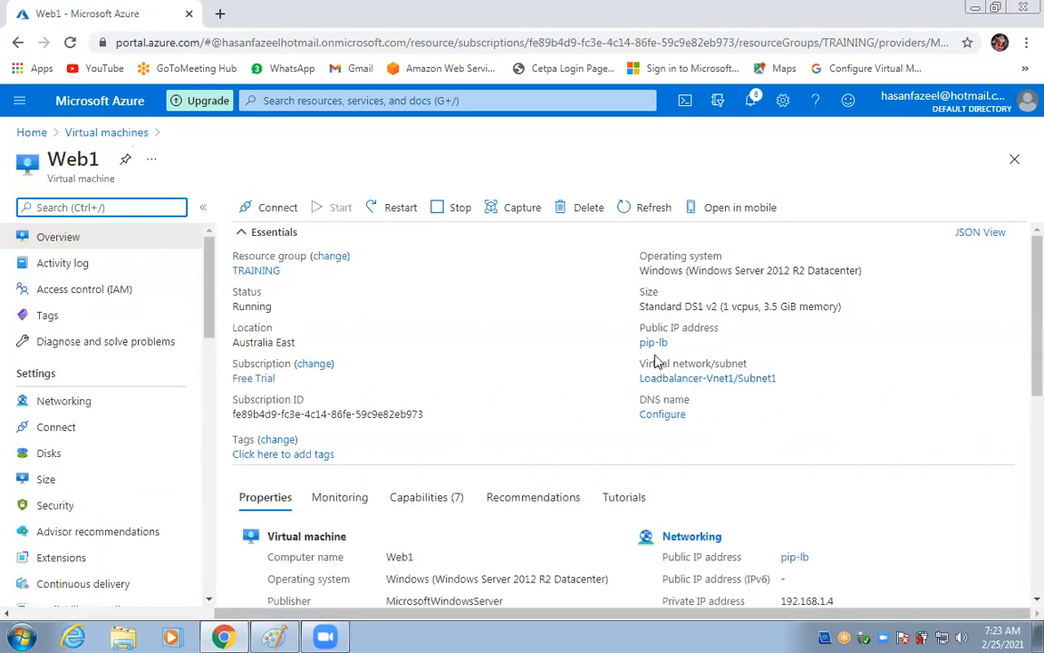
scroll(720, 444, down, 2)
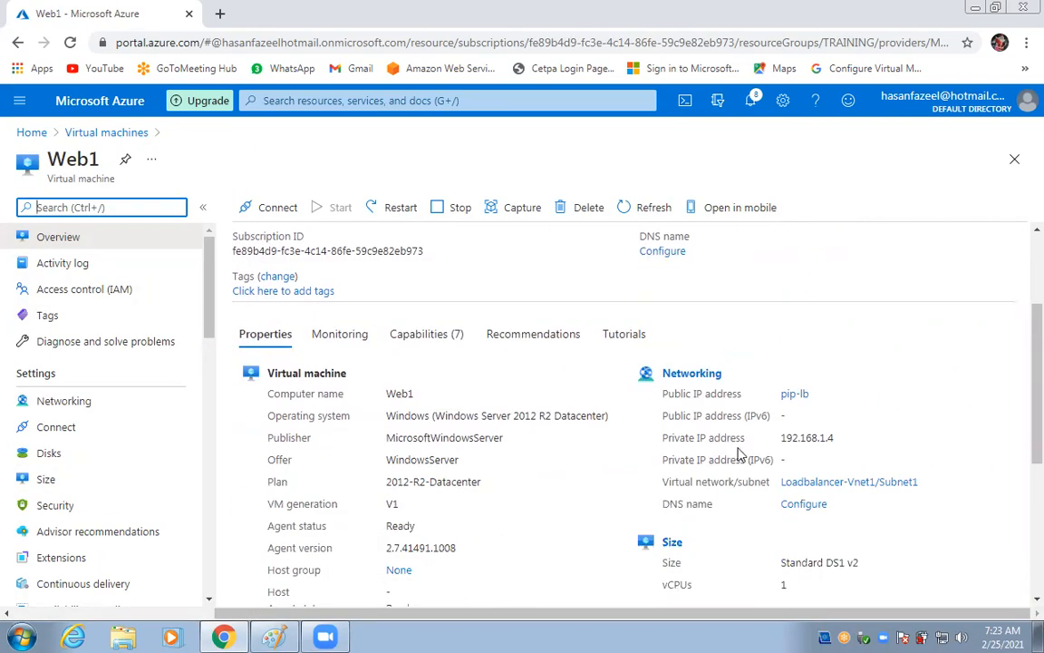
click(839, 402)
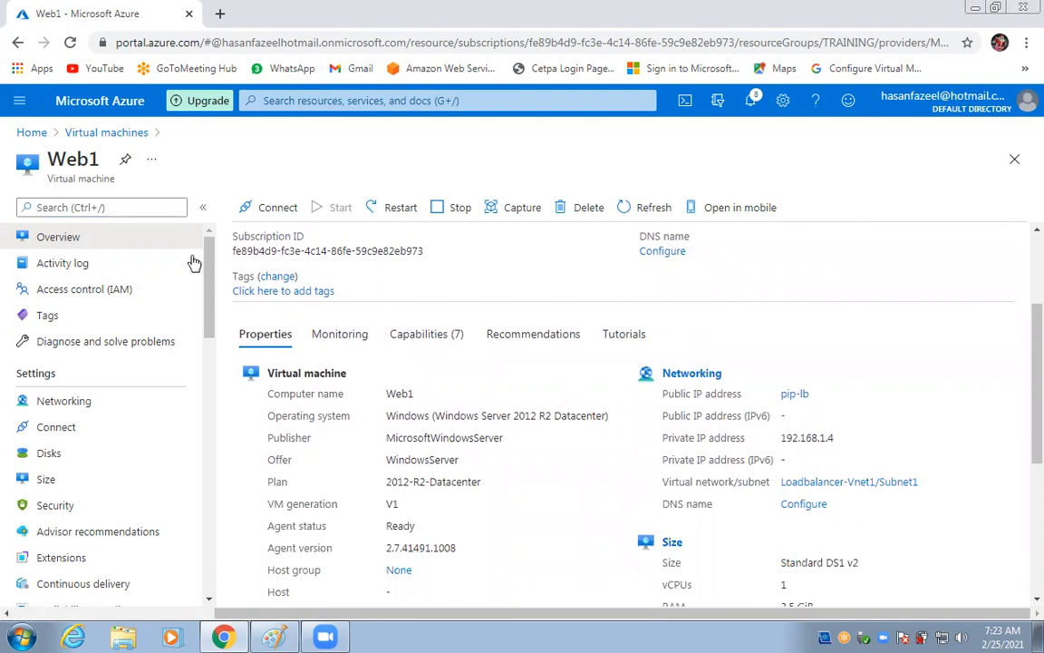
View pip-lb's public IP configuration, then return to the portal home and discard edits.
click(794, 395)
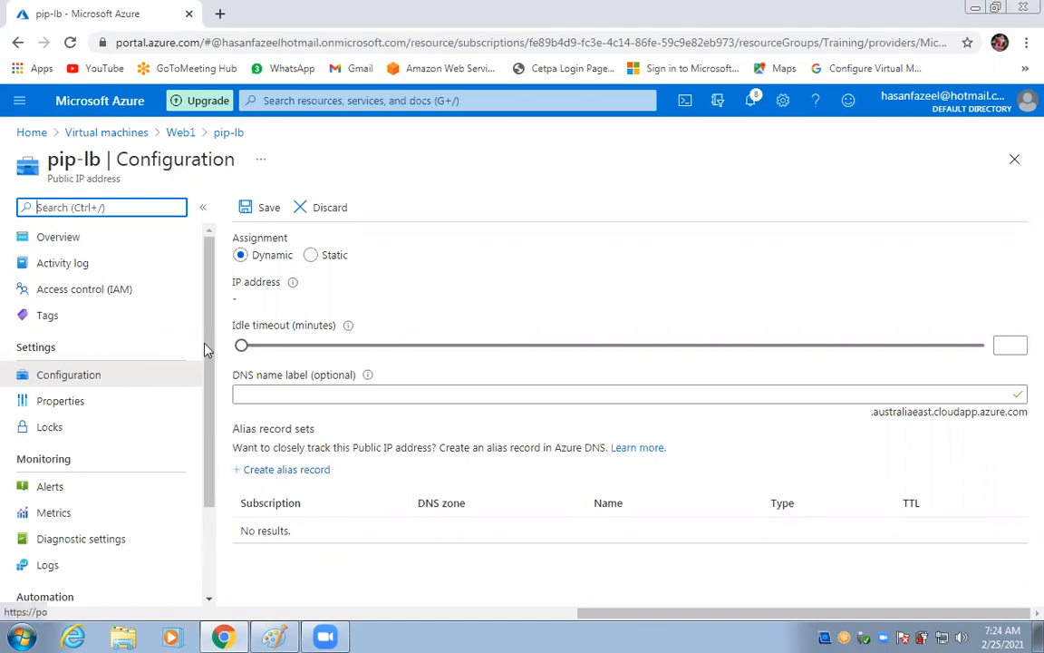
drag(205, 260, 209, 358)
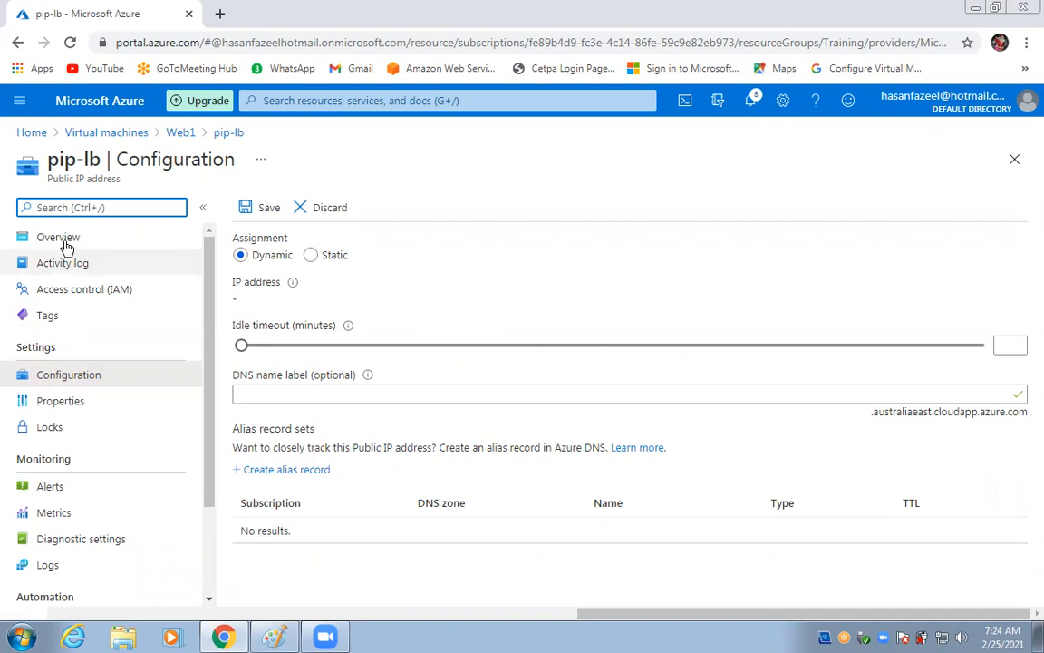
click(31, 133)
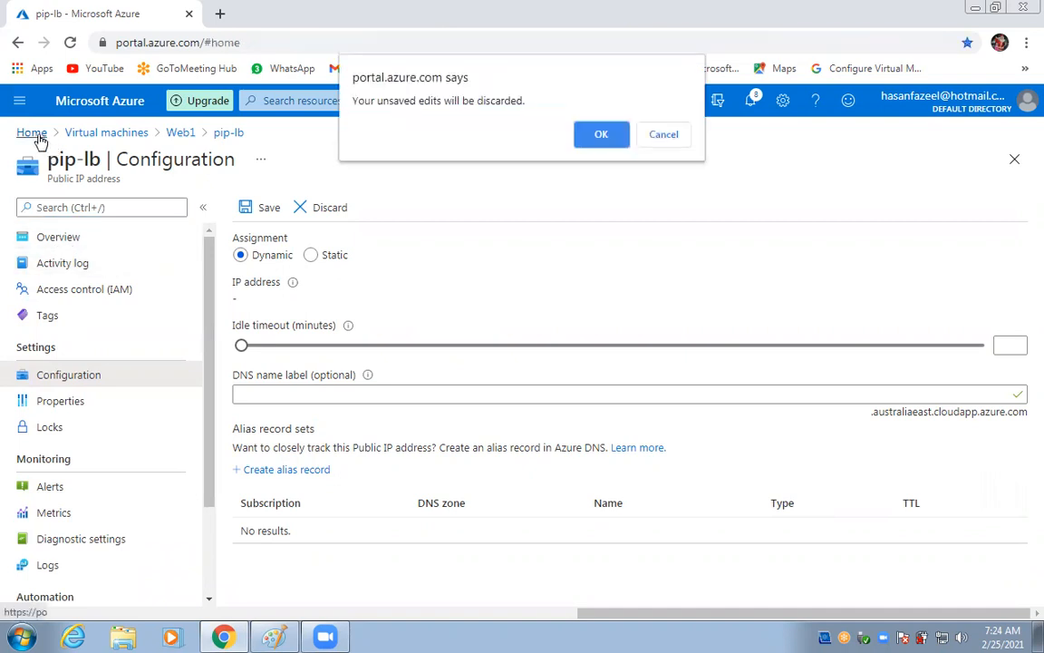
click(600, 136)
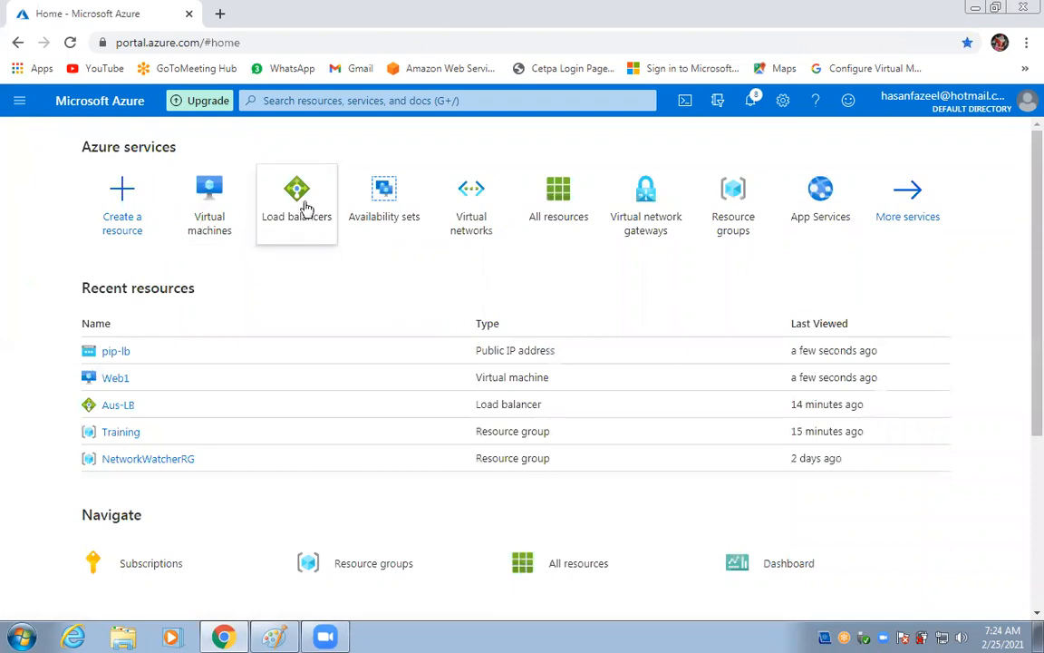
Delete the MY-Vms backend pool (Web1, web2) from Aus-LB, then go back Home.
click(282, 219)
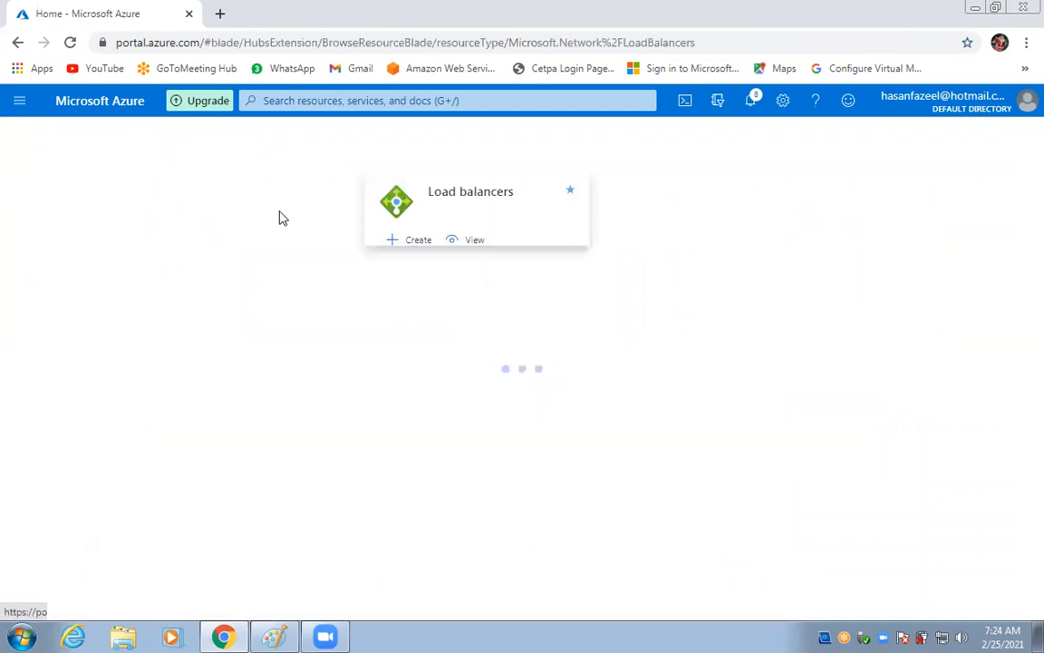
click(82, 344)
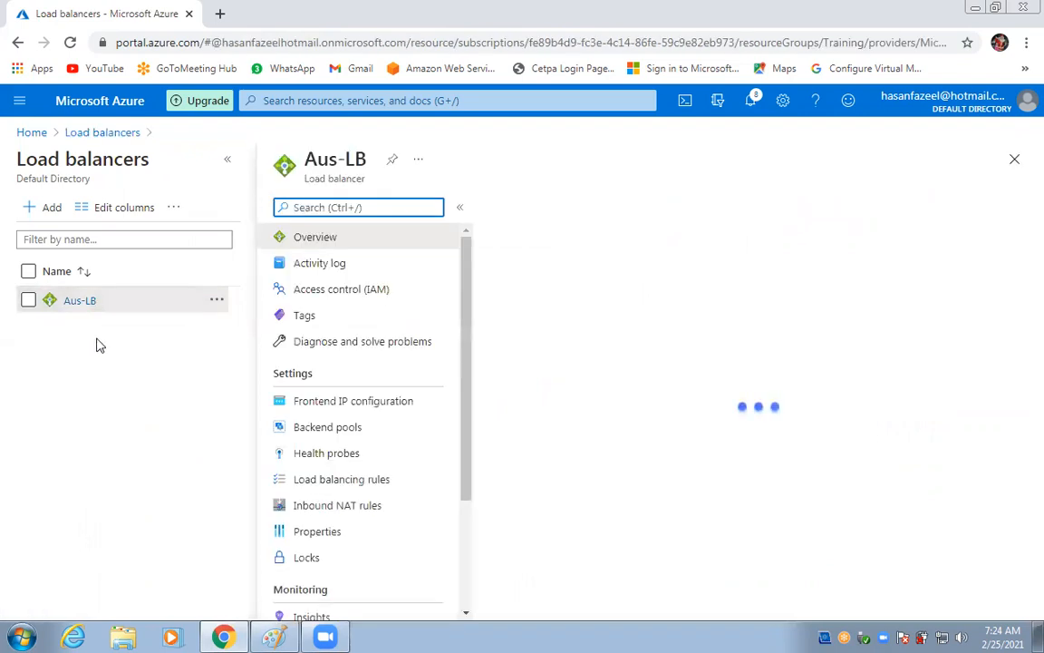
click(321, 427)
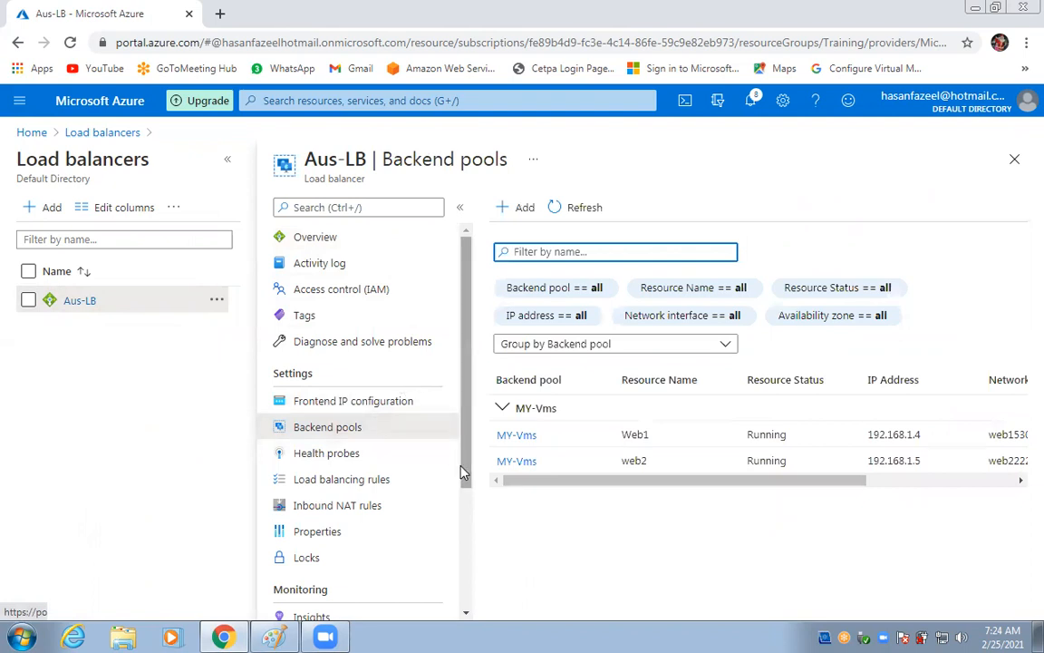
drag(462, 477, 762, 476)
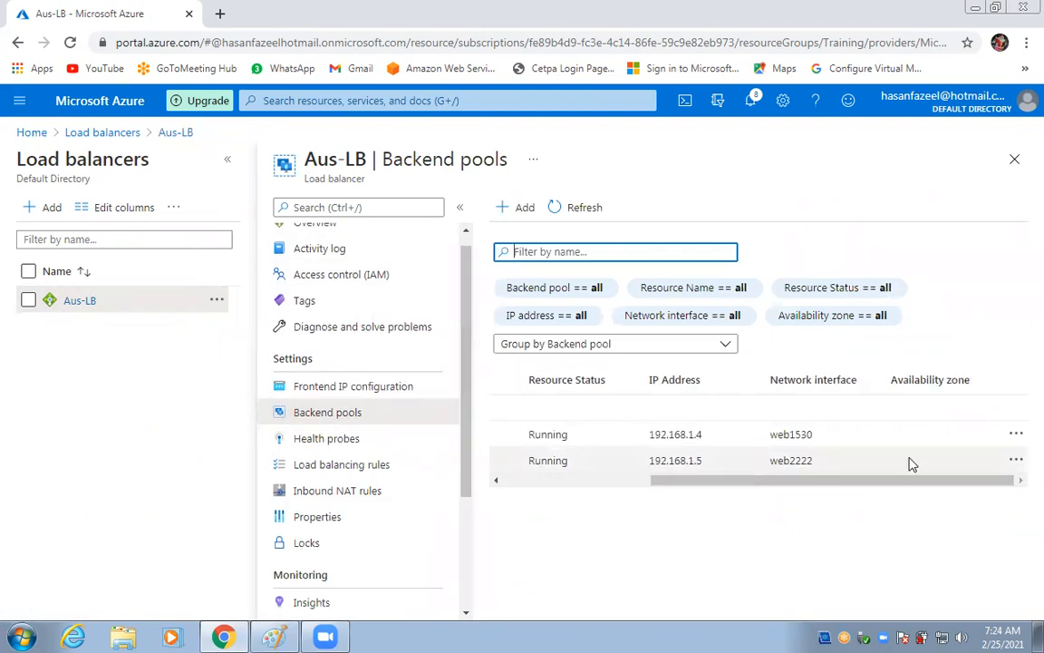
click(1016, 435)
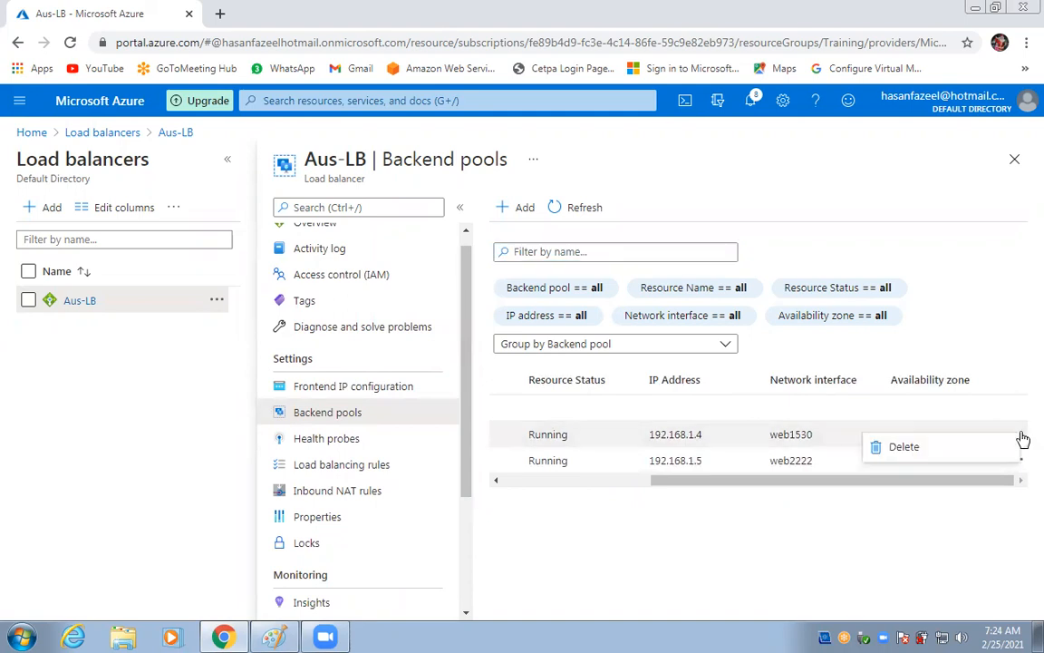
click(972, 448)
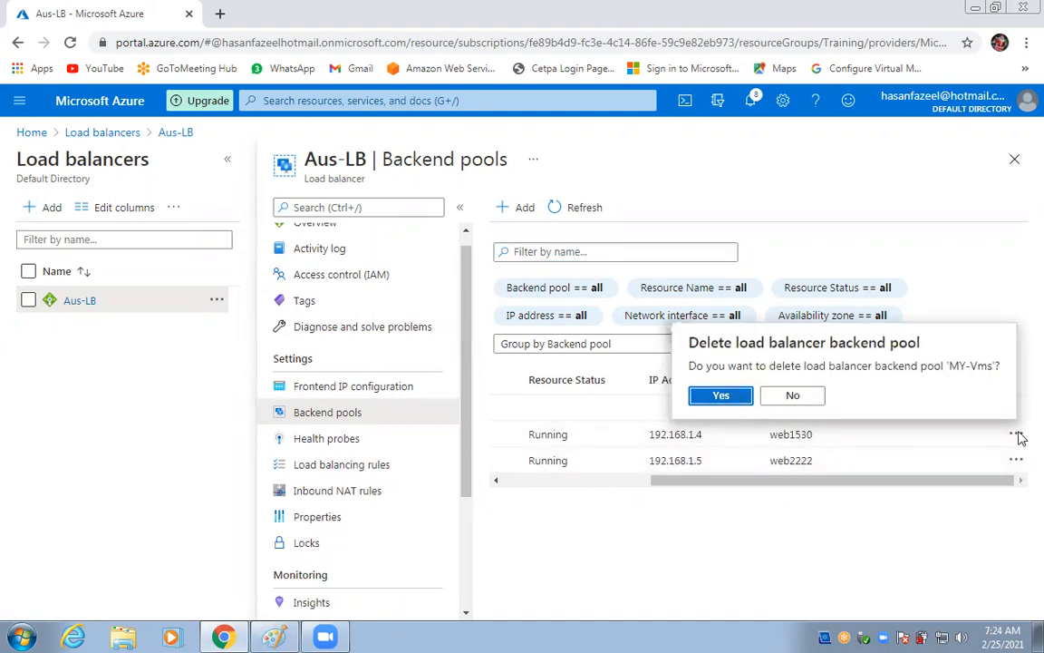
key(Return)
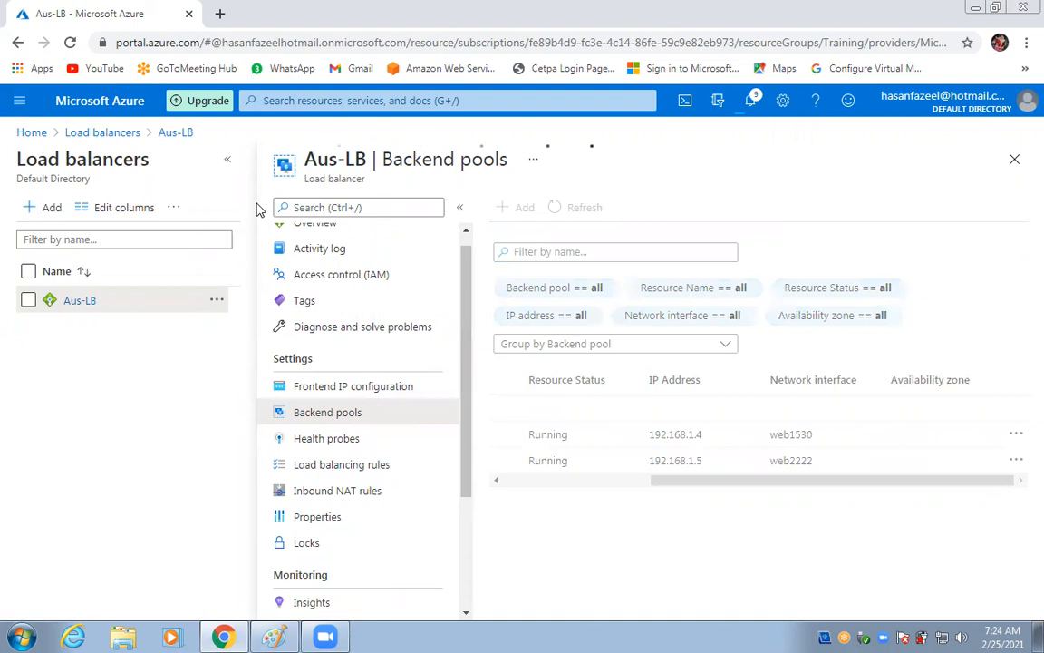
click(227, 160)
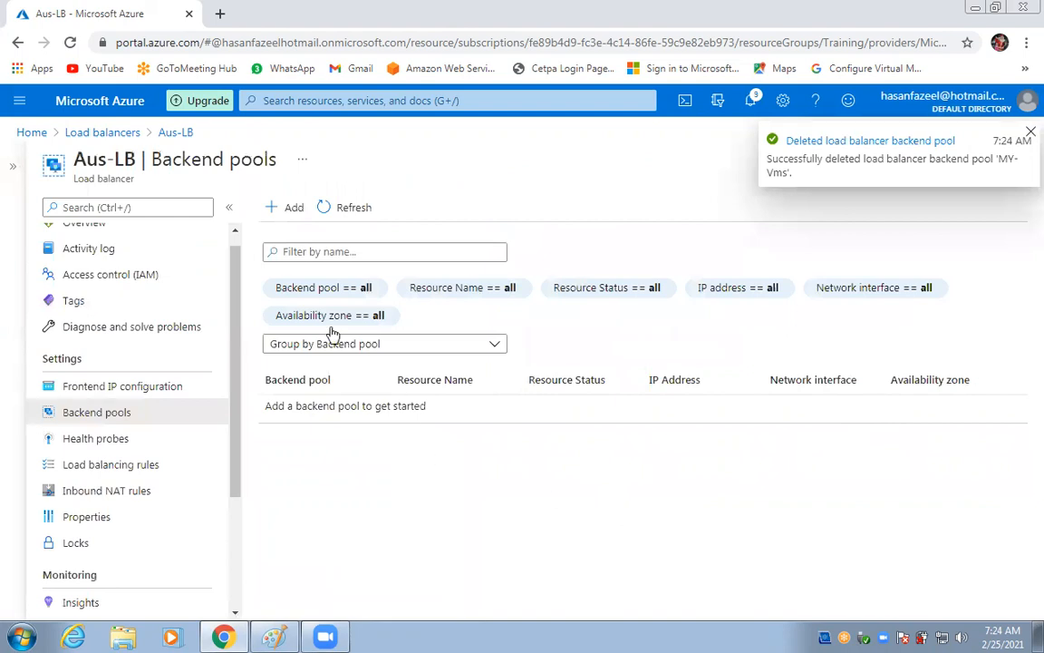
click(36, 133)
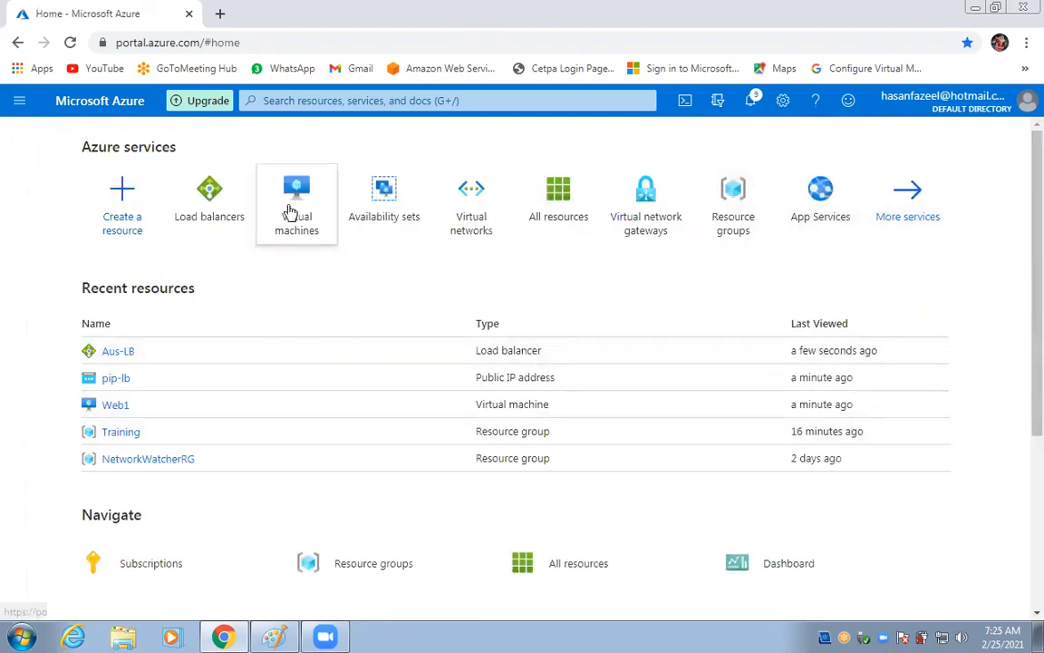
Copy Web1's public IP address 20.193.65.170 from its virtual machine overview.
click(290, 211)
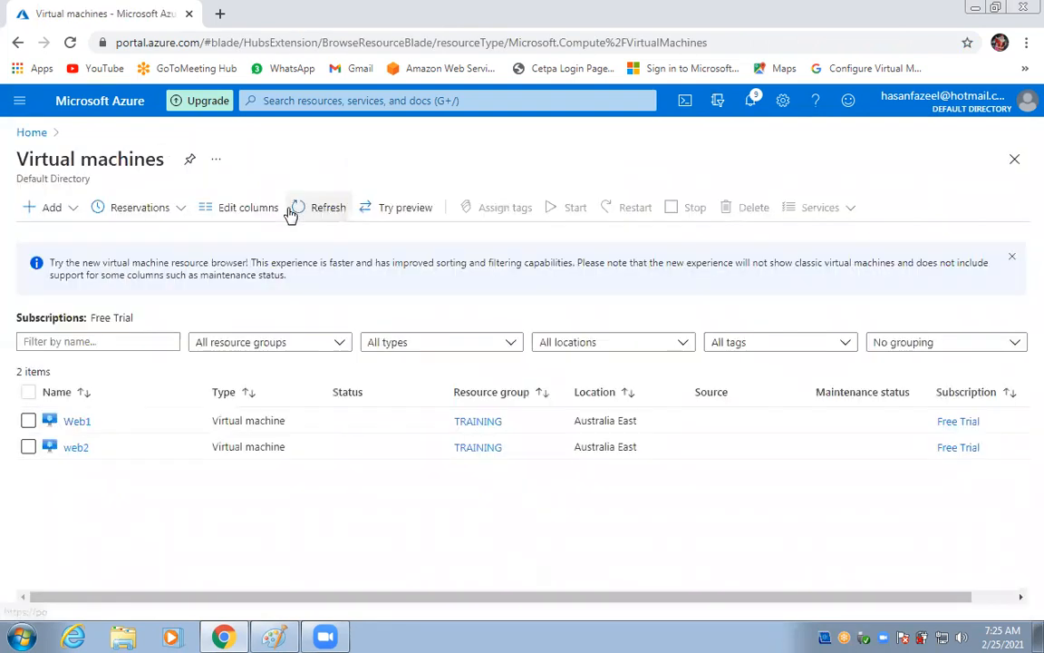
click(77, 421)
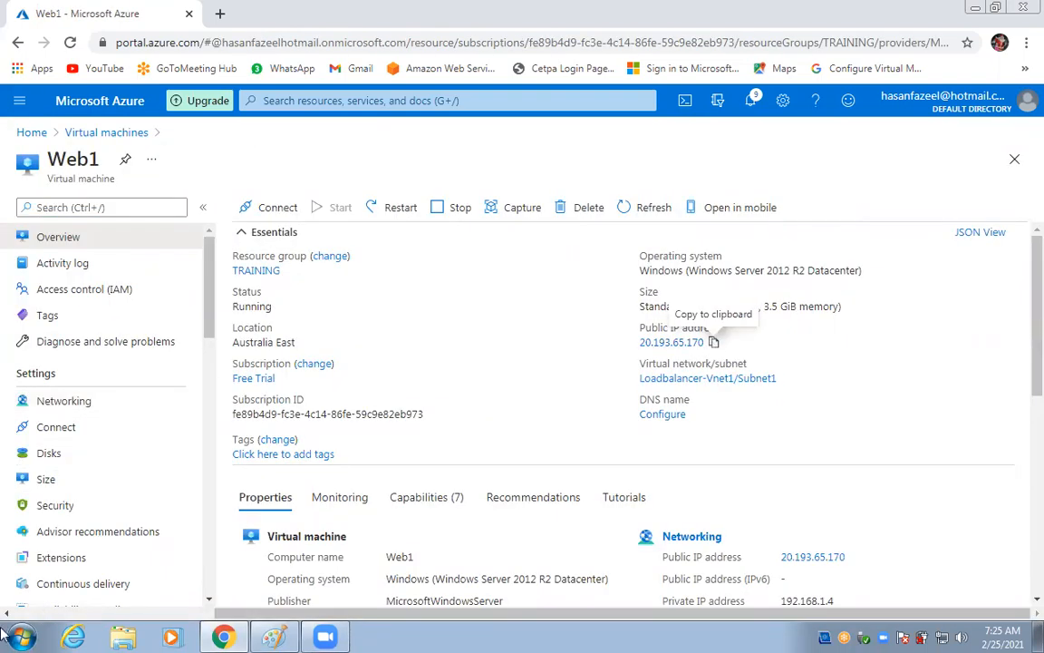
click(714, 345)
click(21, 636)
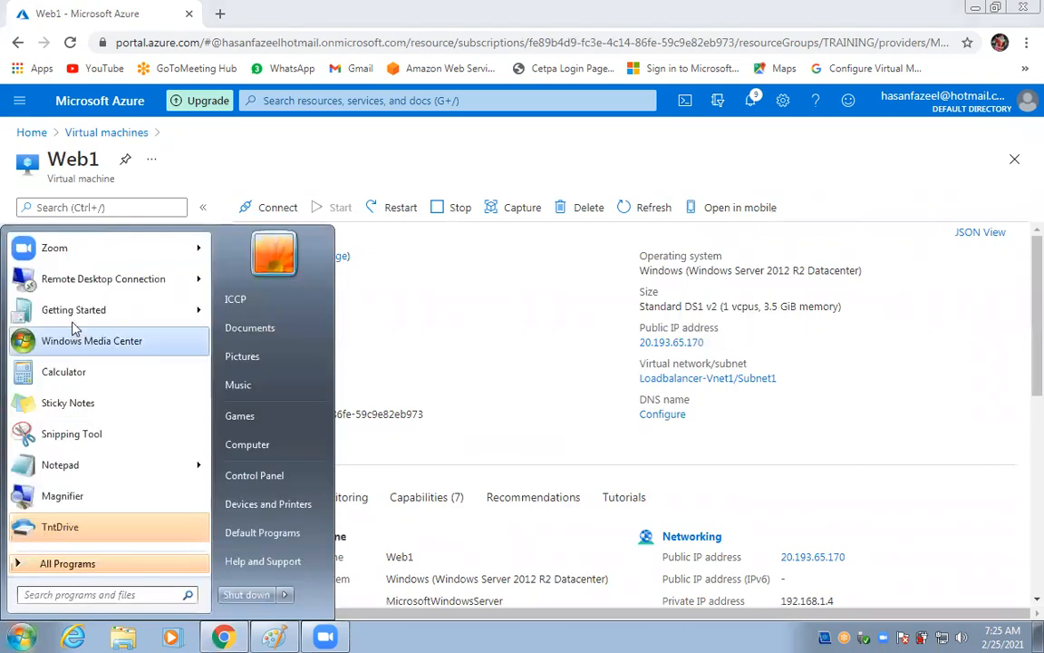
click(62, 272)
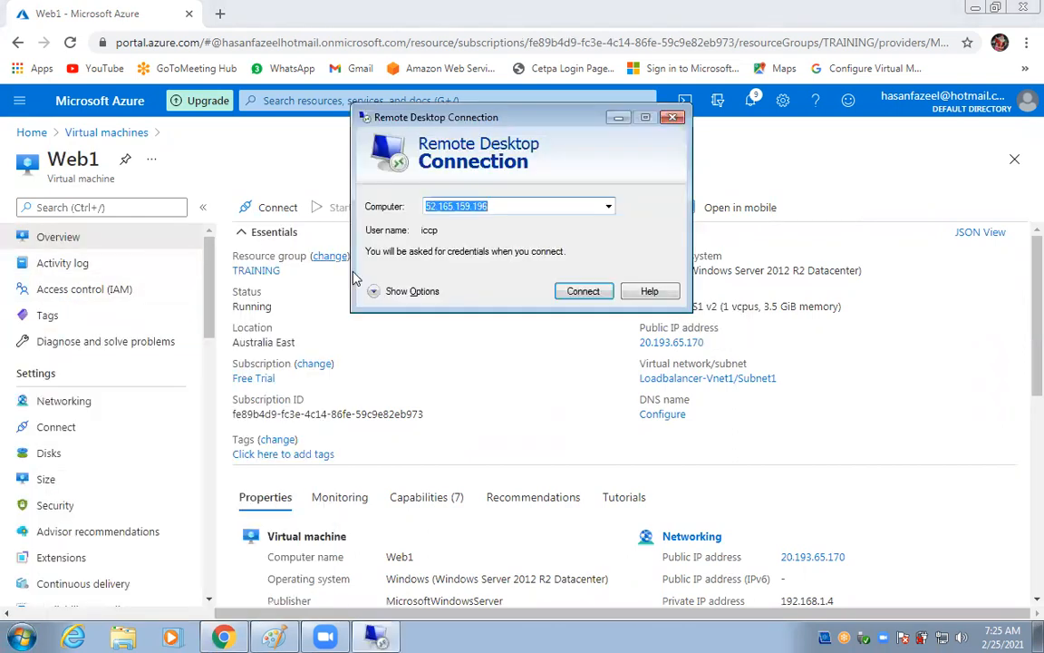
Connect by Remote Desktop to Web1 at 20.193.65.170 with the account password, then minimise it.
key(ctrl+v)
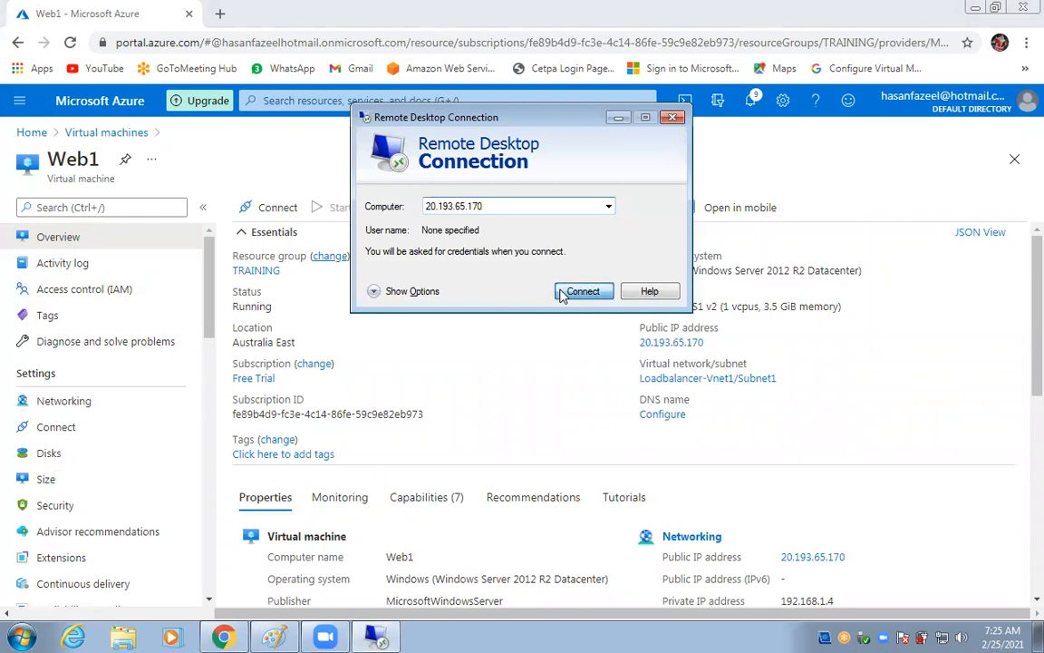
click(581, 291)
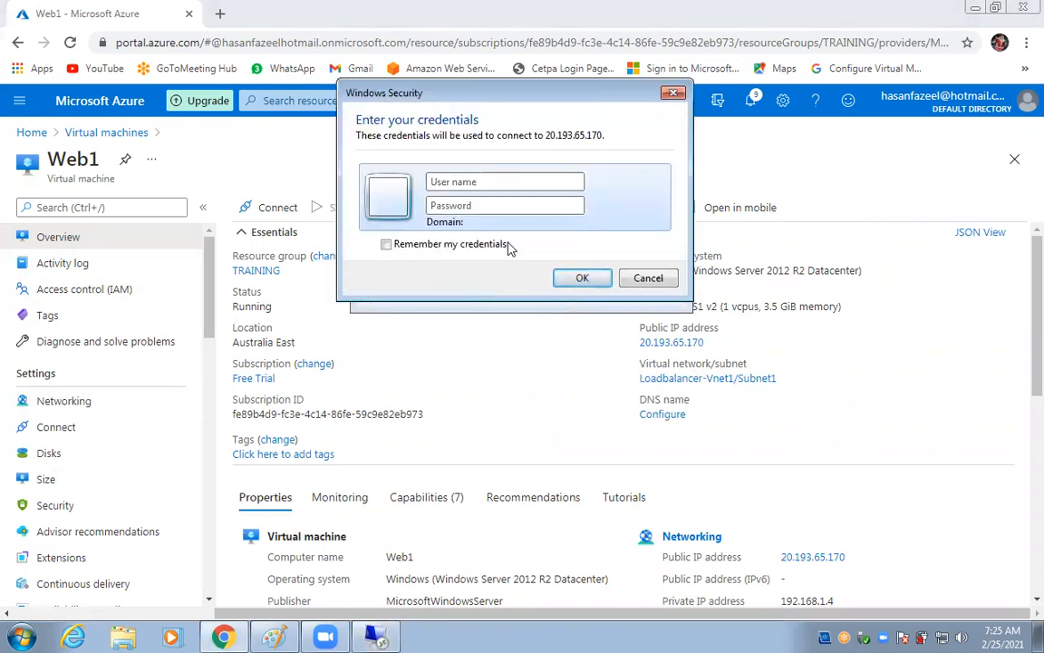
text(iccp***)
key(BackSpace)
key(BackSpace)
key(BackSpace)
text(***********)
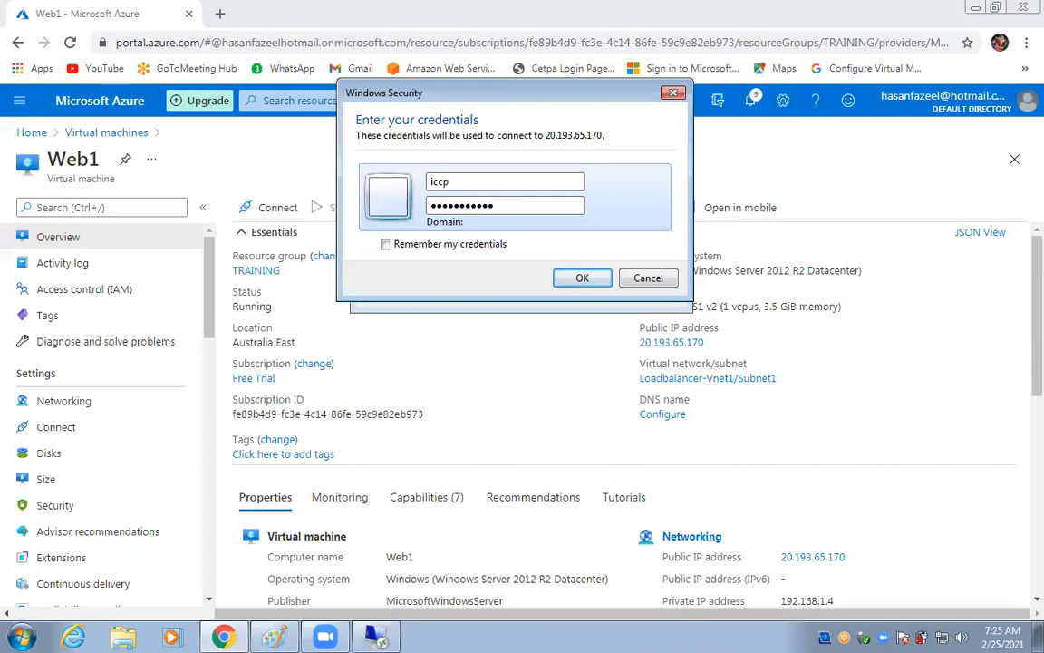
click(582, 277)
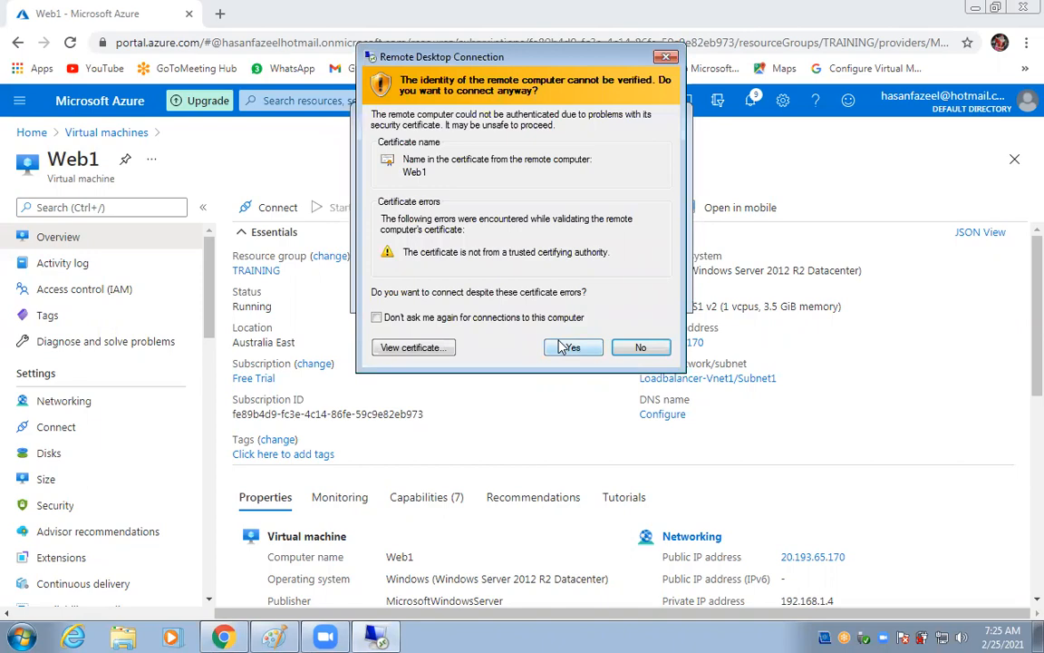
click(560, 345)
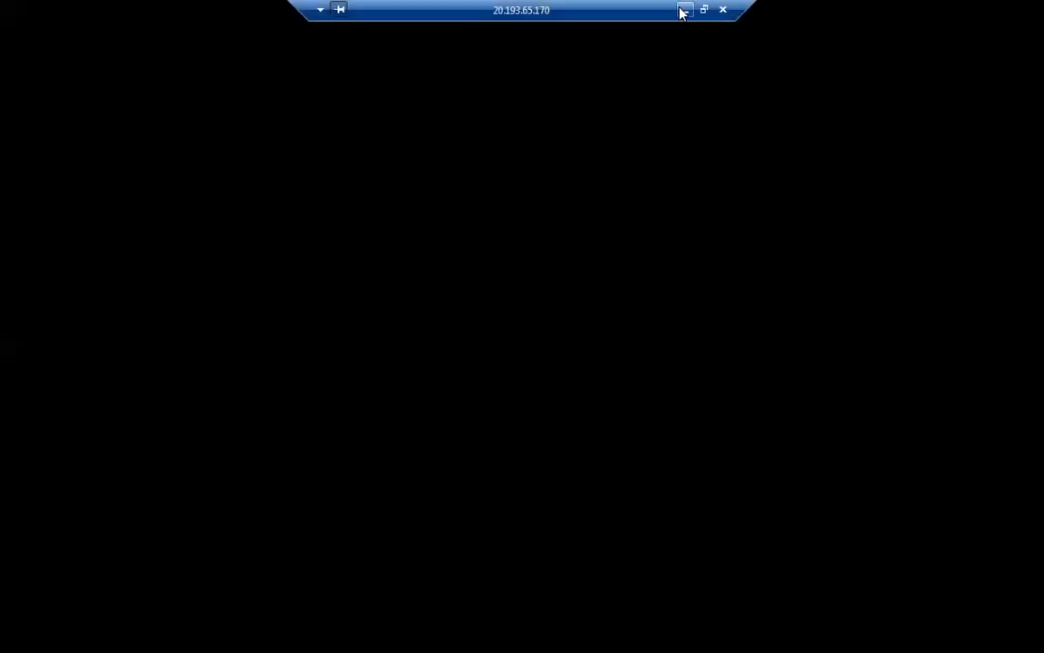
click(682, 13)
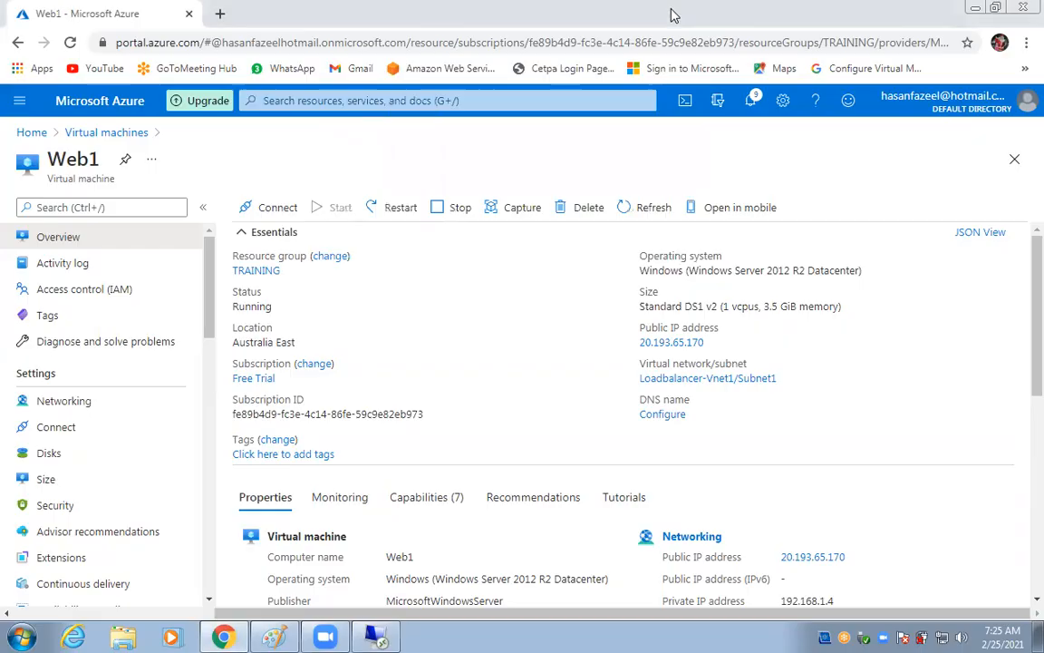
Copy web2's public IP address 20.193.66.228 from its virtual machine overview.
click(32, 133)
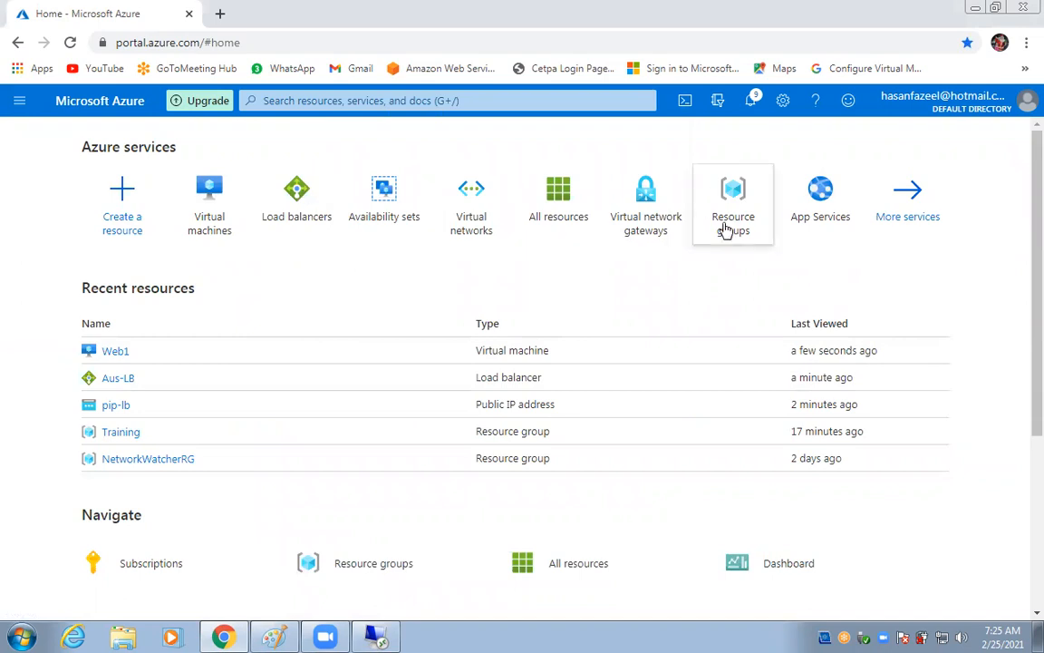
click(210, 226)
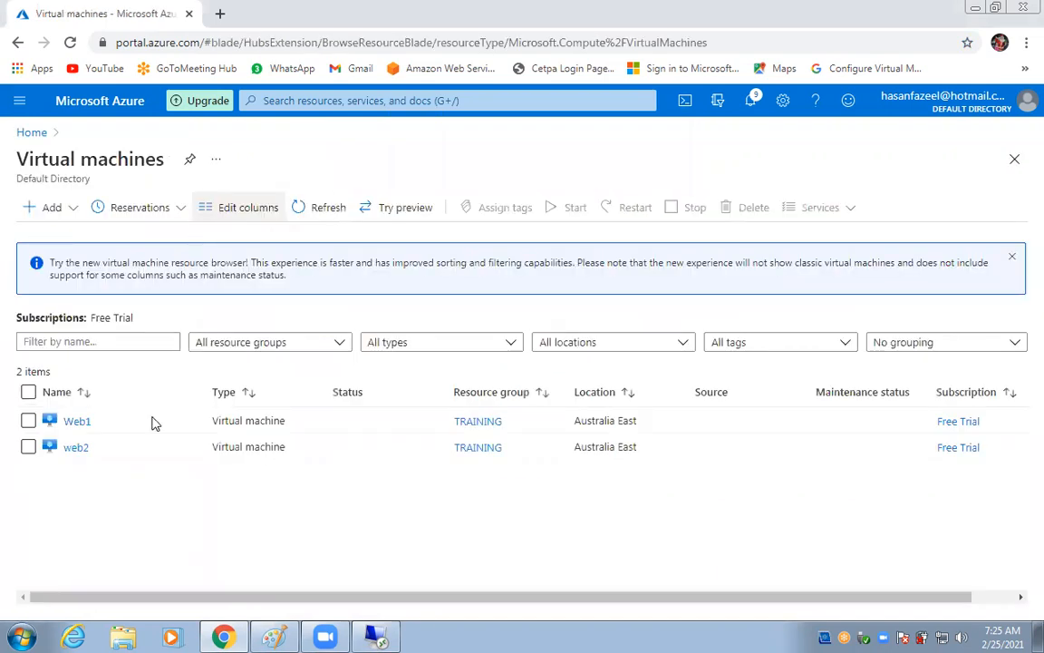
click(79, 448)
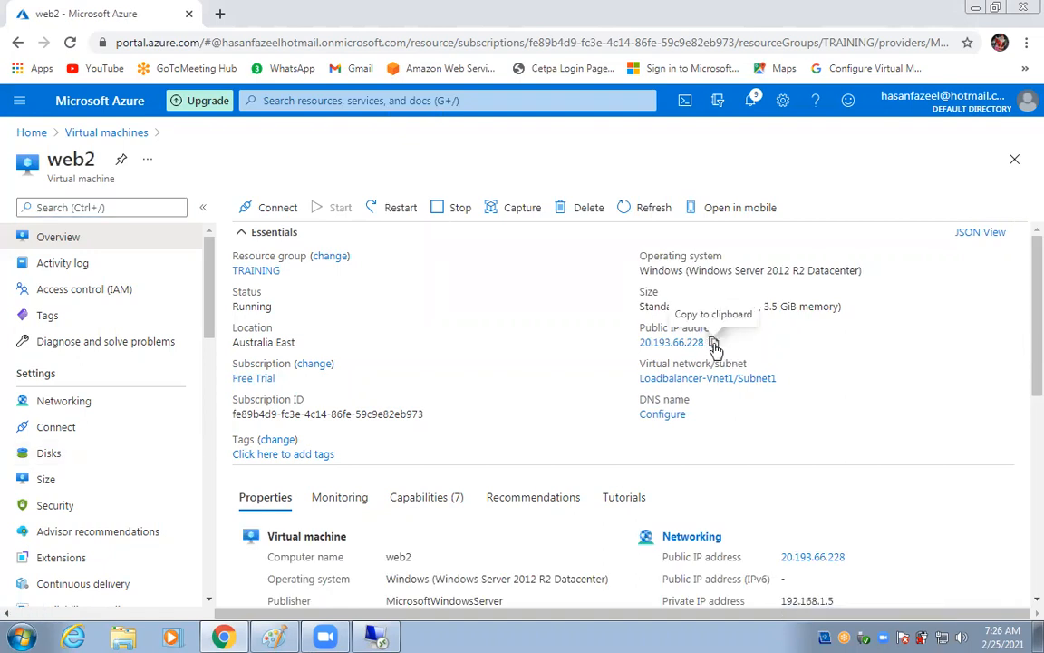
click(714, 343)
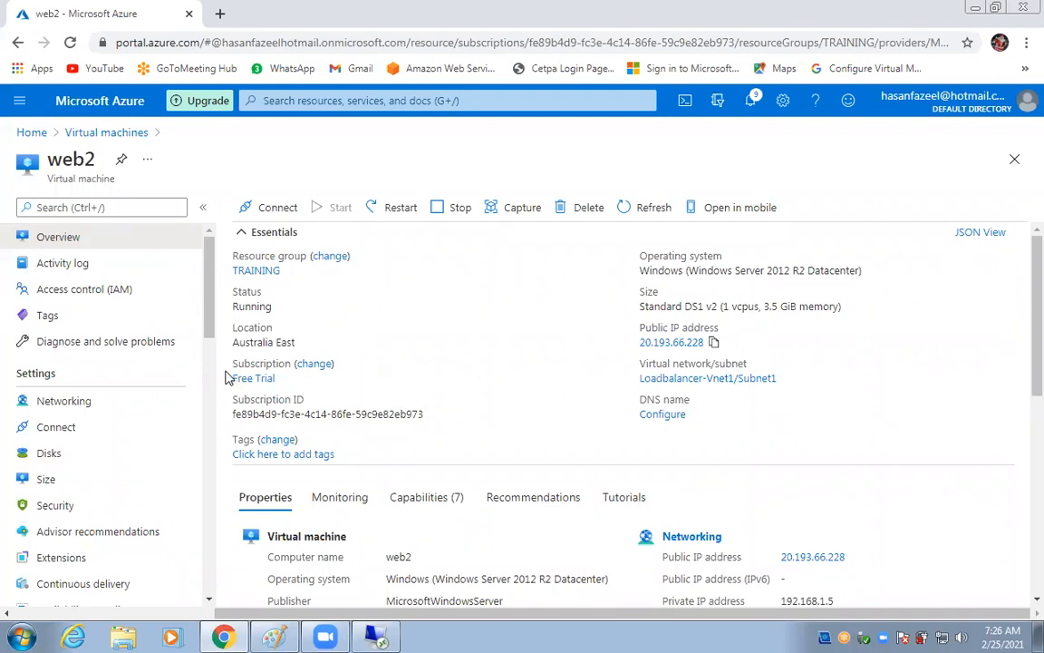
Open a Remote Desktop session to web2 at 20.193.66.228, accepting its certificate.
click(20, 637)
click(92, 274)
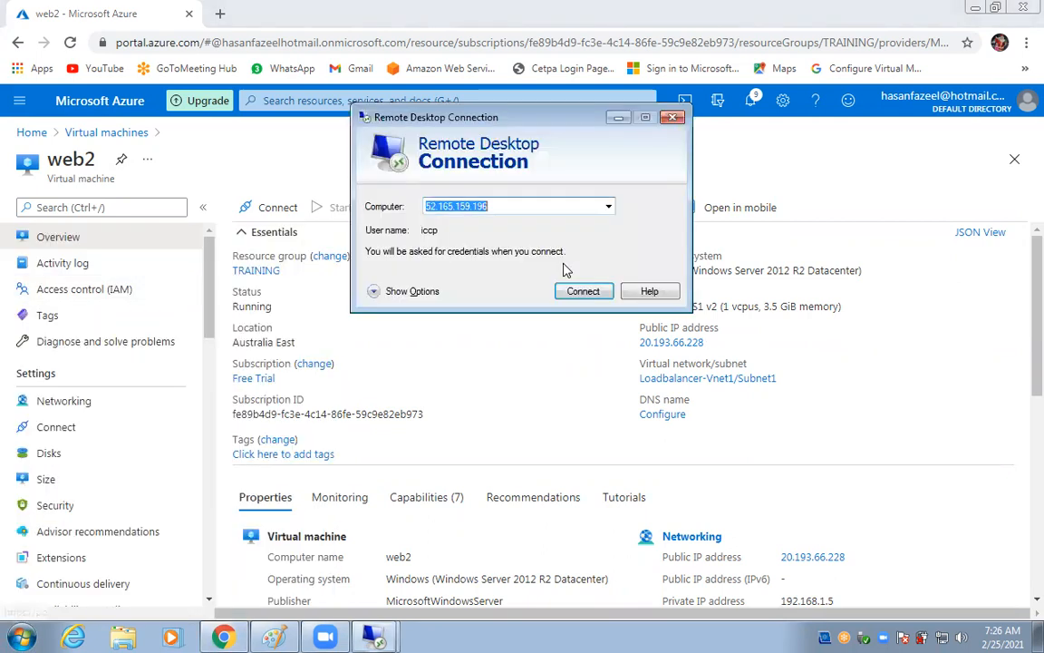
key(ctrl+v)
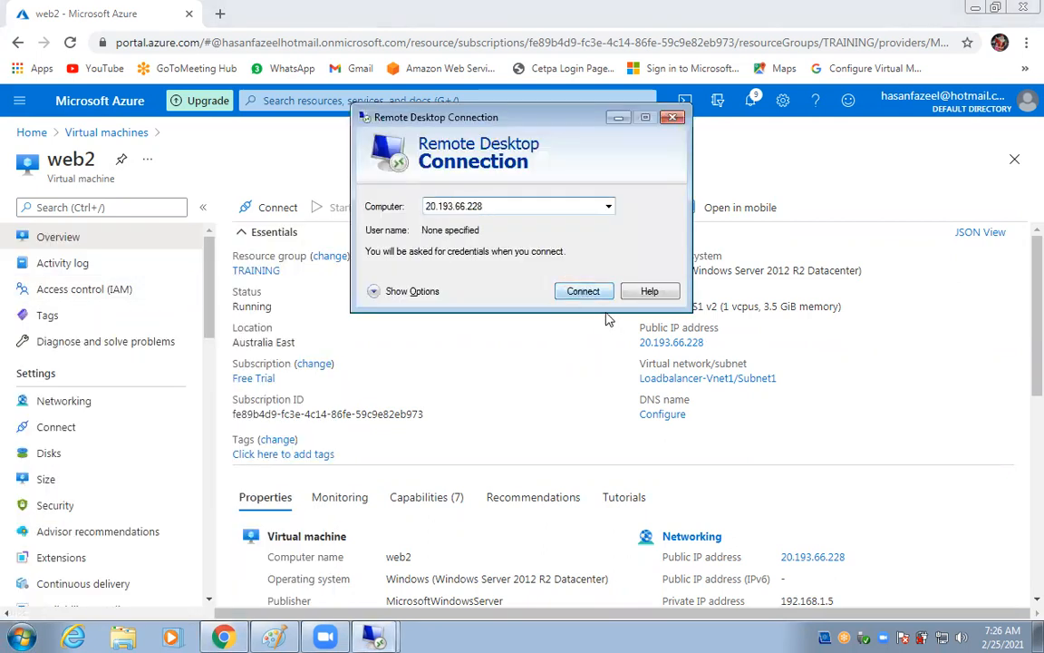
click(579, 292)
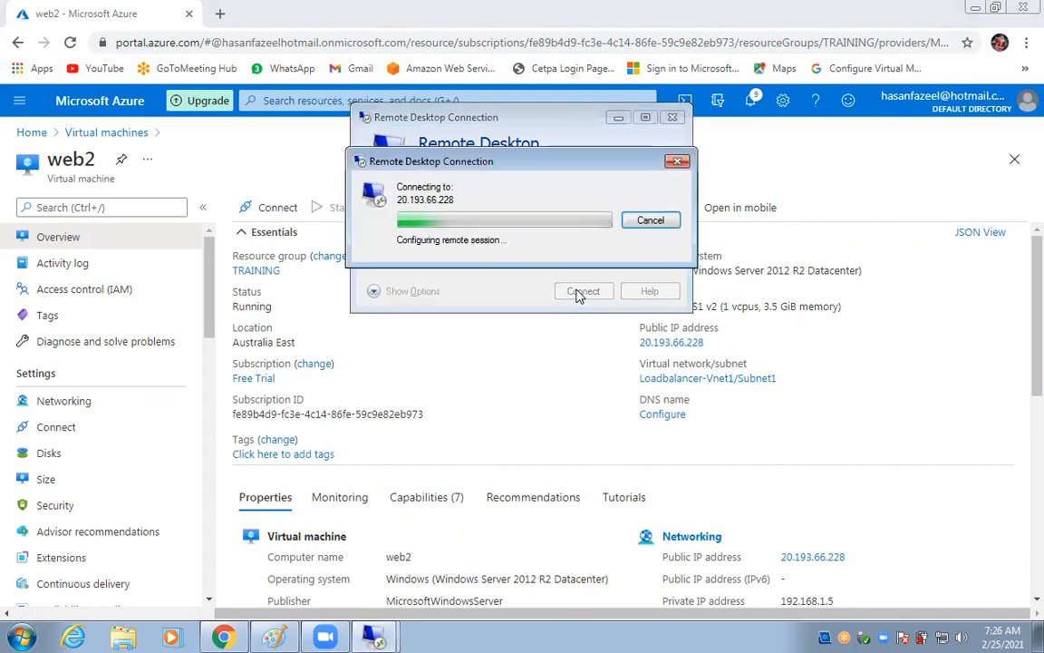
text(iccp)
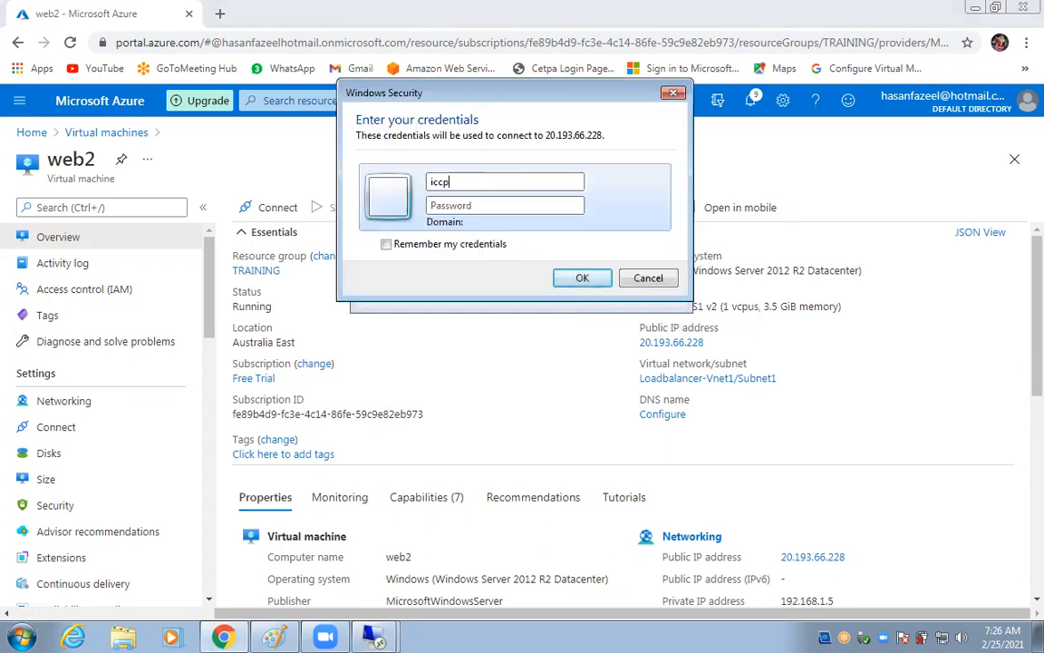
text(••••••••••••)
click(573, 281)
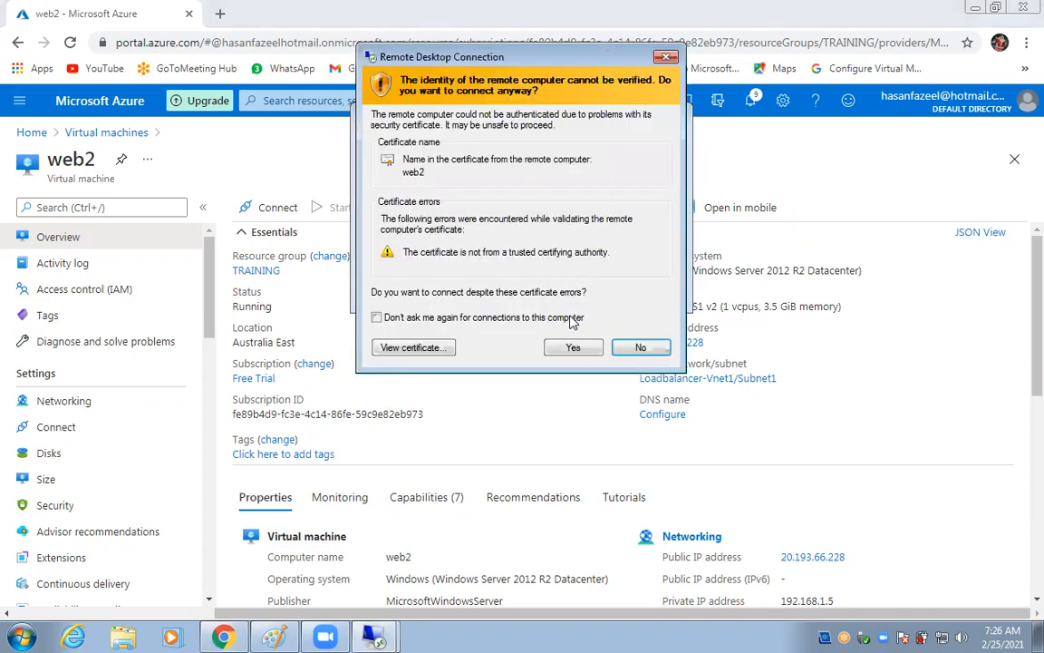
click(569, 347)
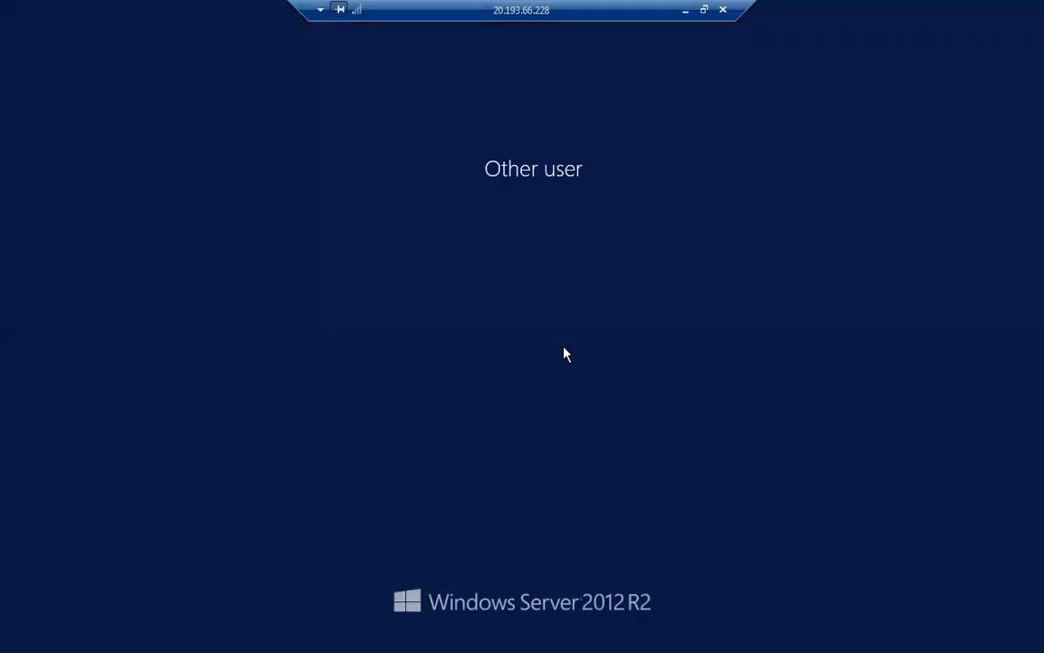
click(686, 11)
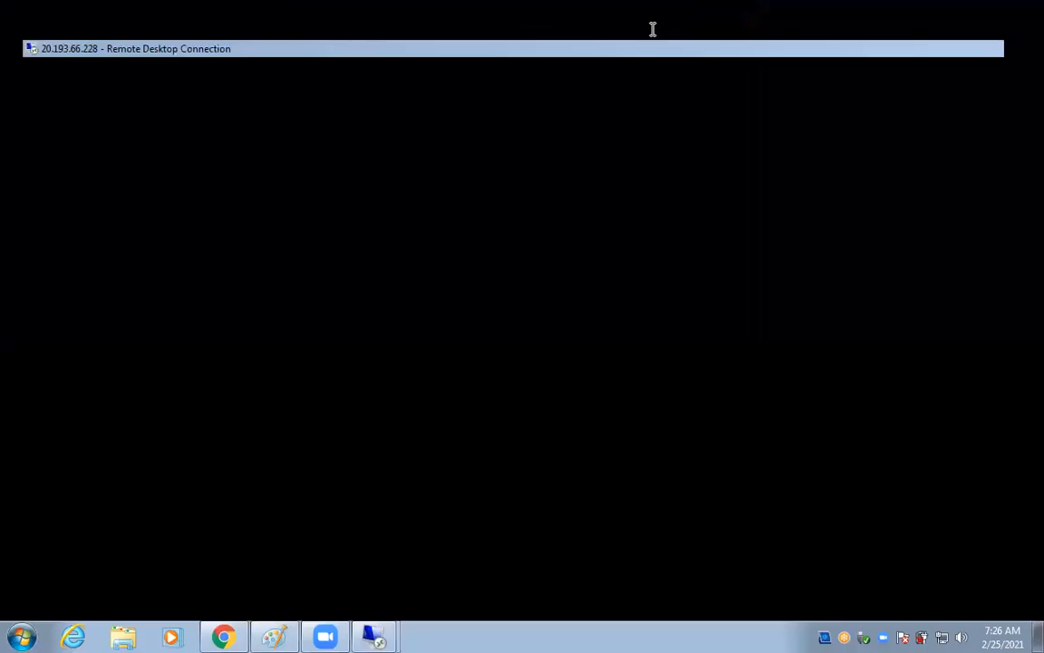
Switch to the web2 session, dismiss the network discovery prompt and launch Server Manager.
mouse_move(373, 636)
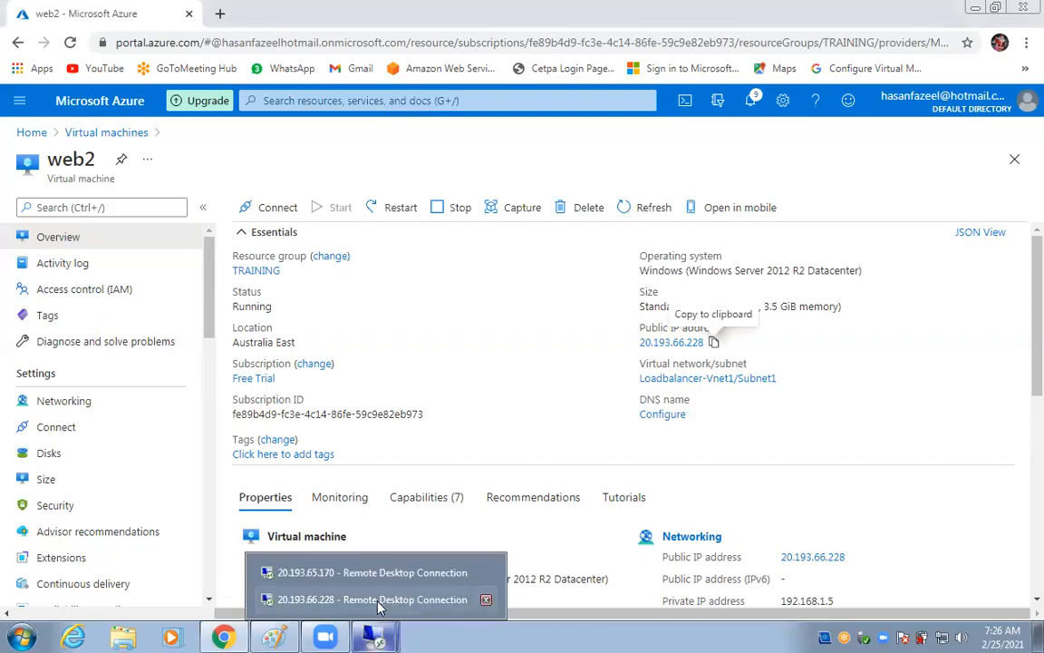
click(379, 602)
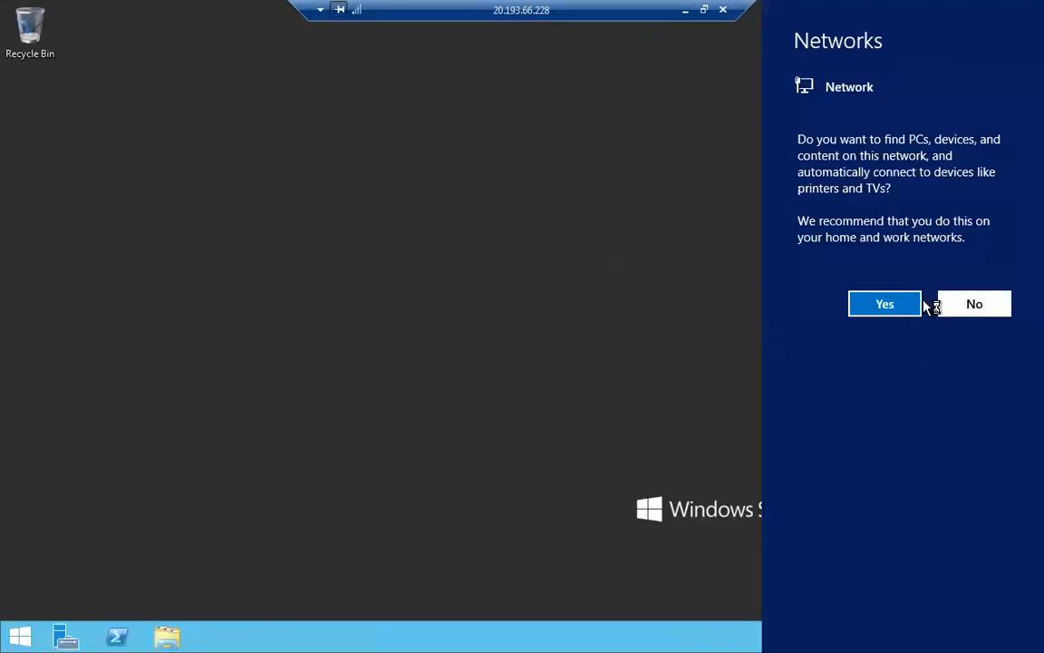
click(914, 306)
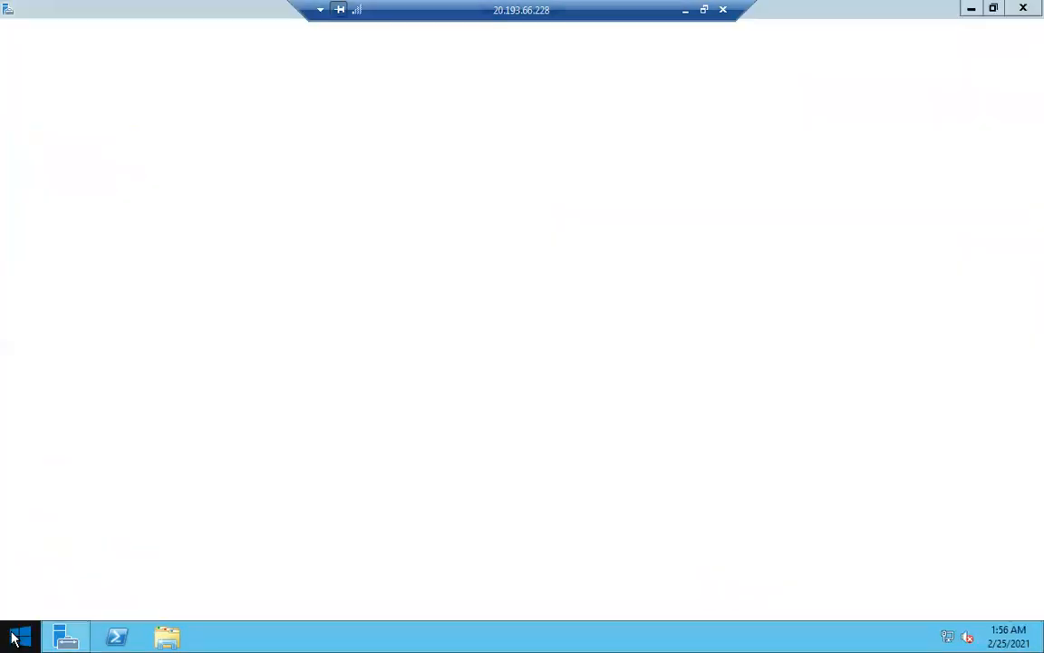
click(17, 637)
click(141, 220)
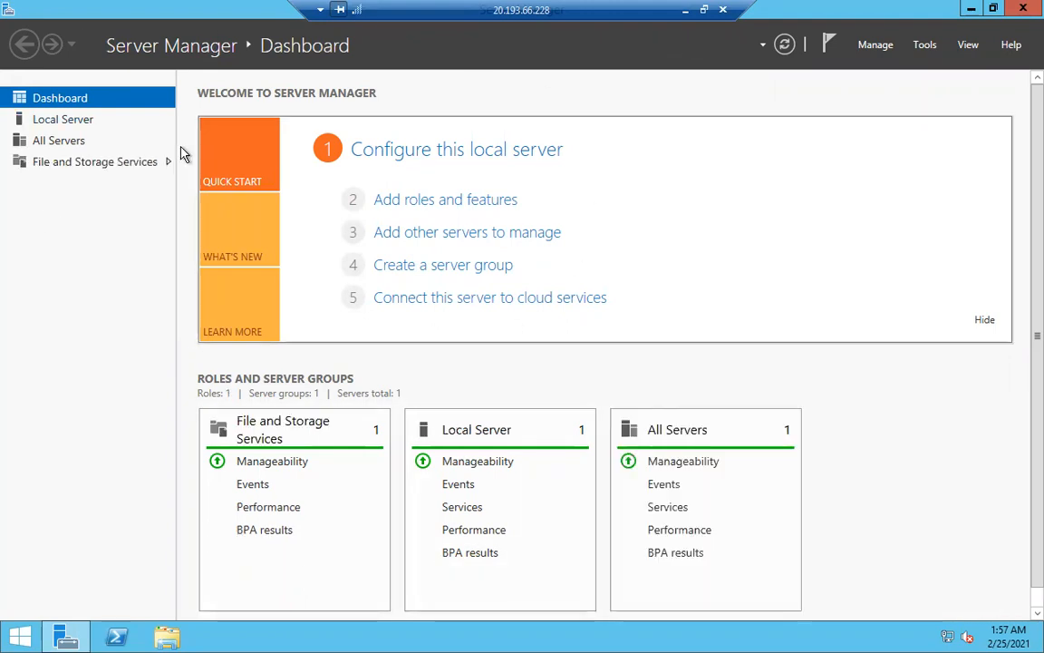
Start a role-based Add Roles and Features installation on web2 and scroll the Server Roles list.
click(394, 203)
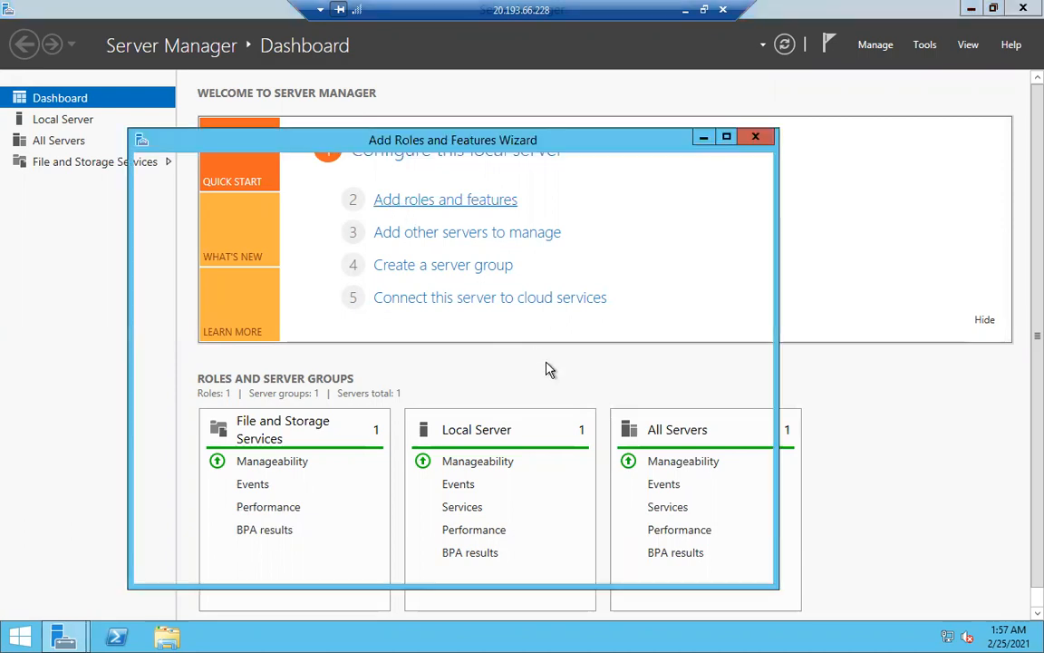
click(569, 566)
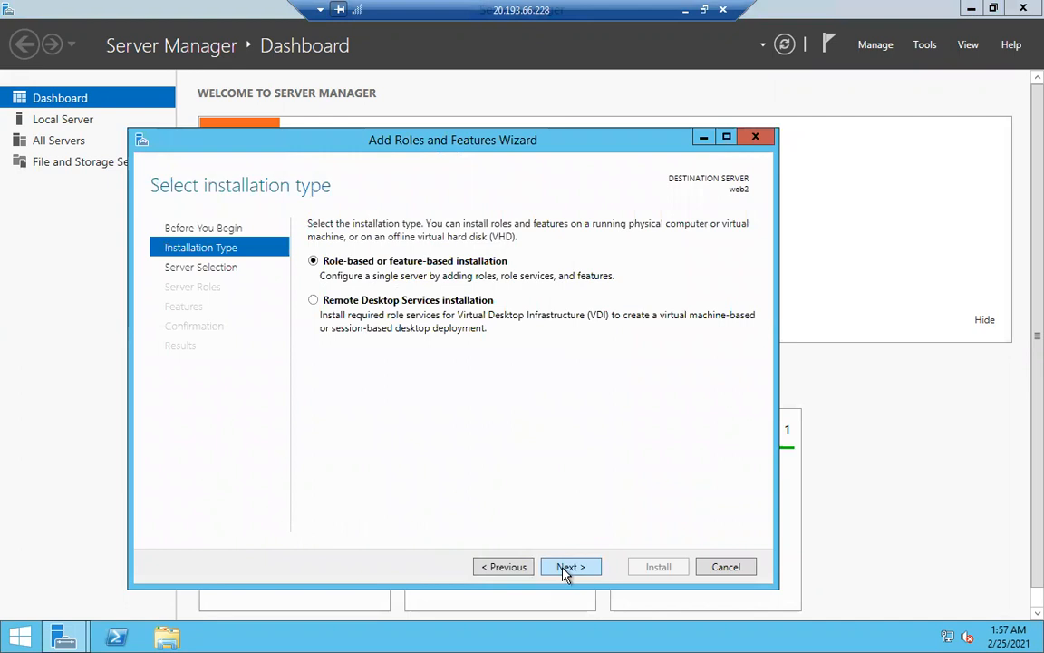
click(569, 568)
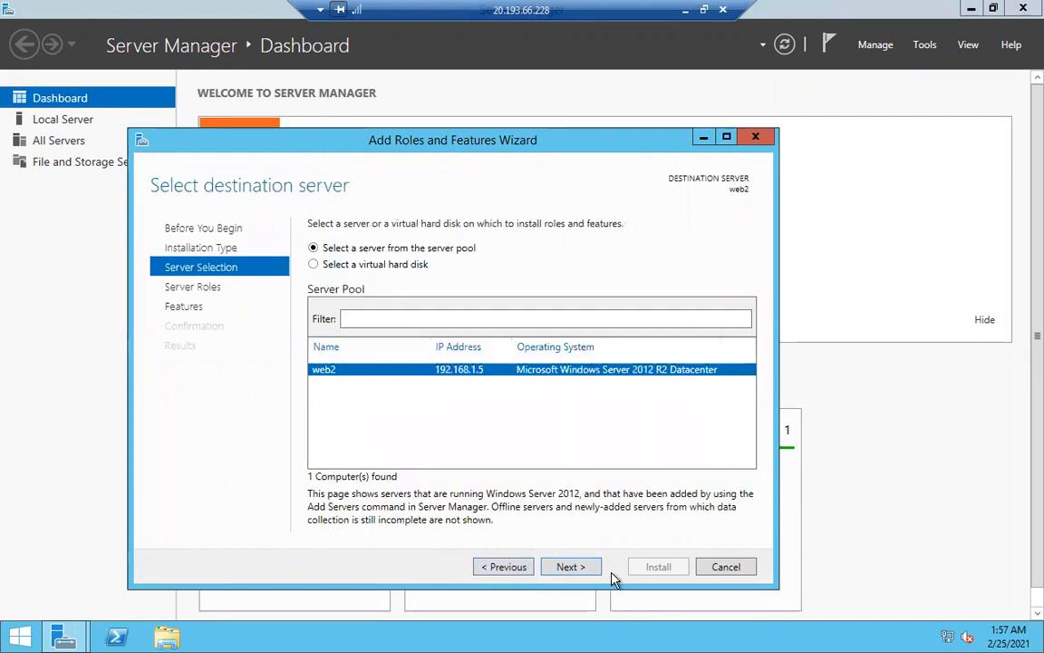
click(587, 568)
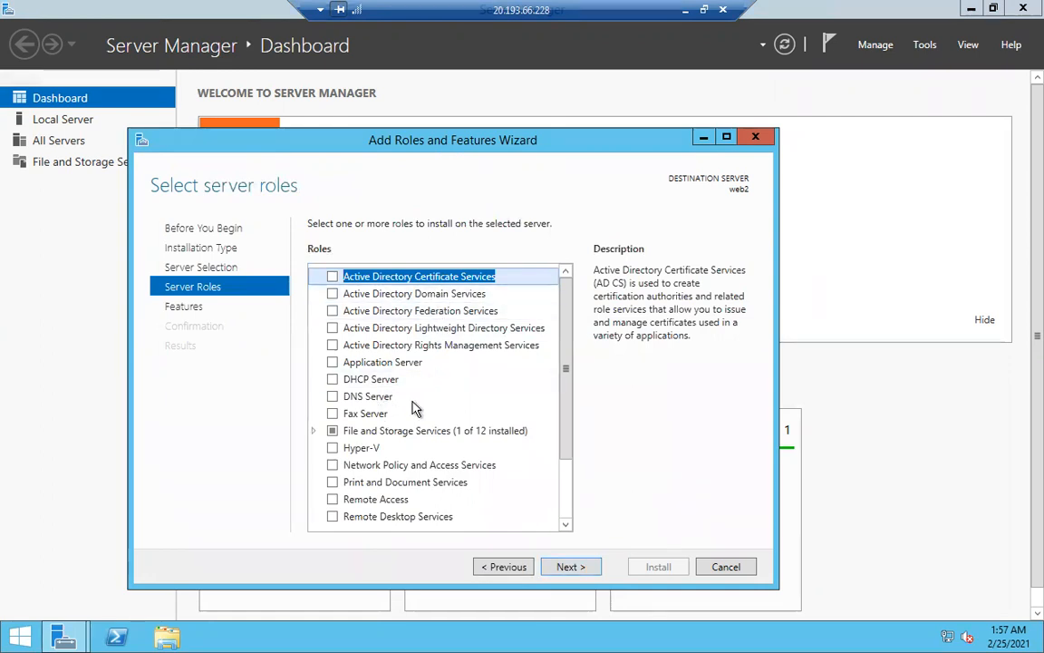
scroll(415, 408, down, 1)
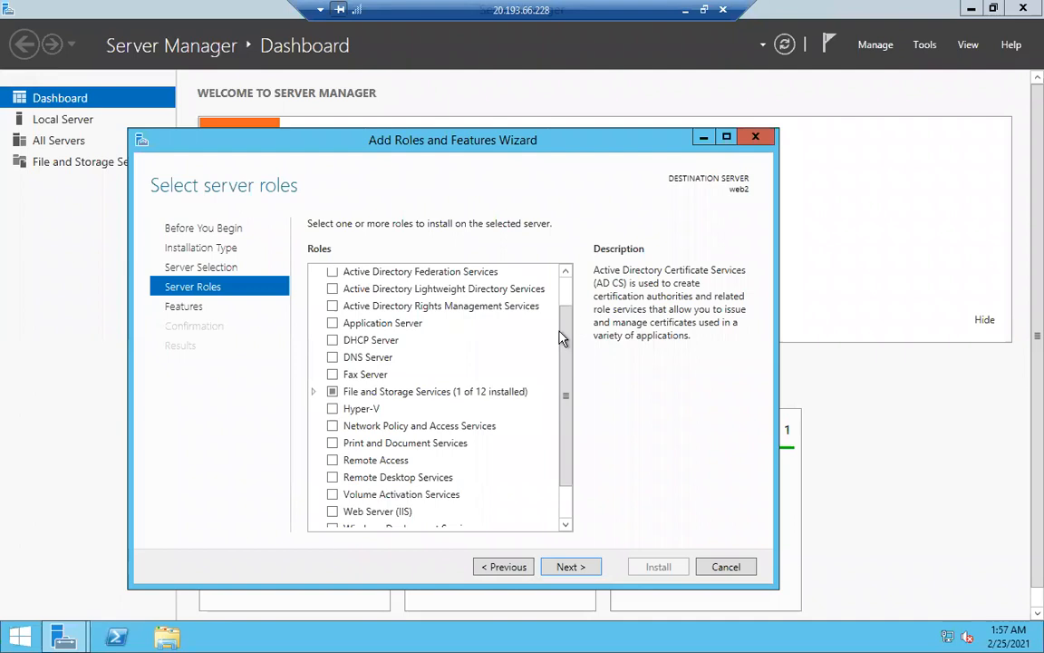
scroll(560, 411, down, 1)
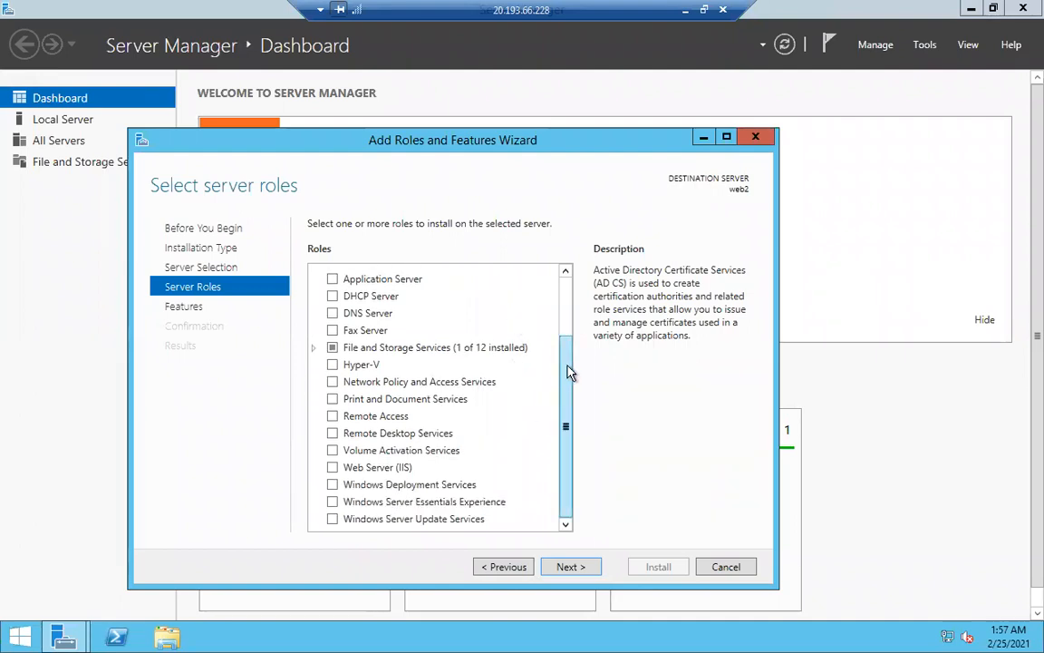
drag(567, 358, 562, 297)
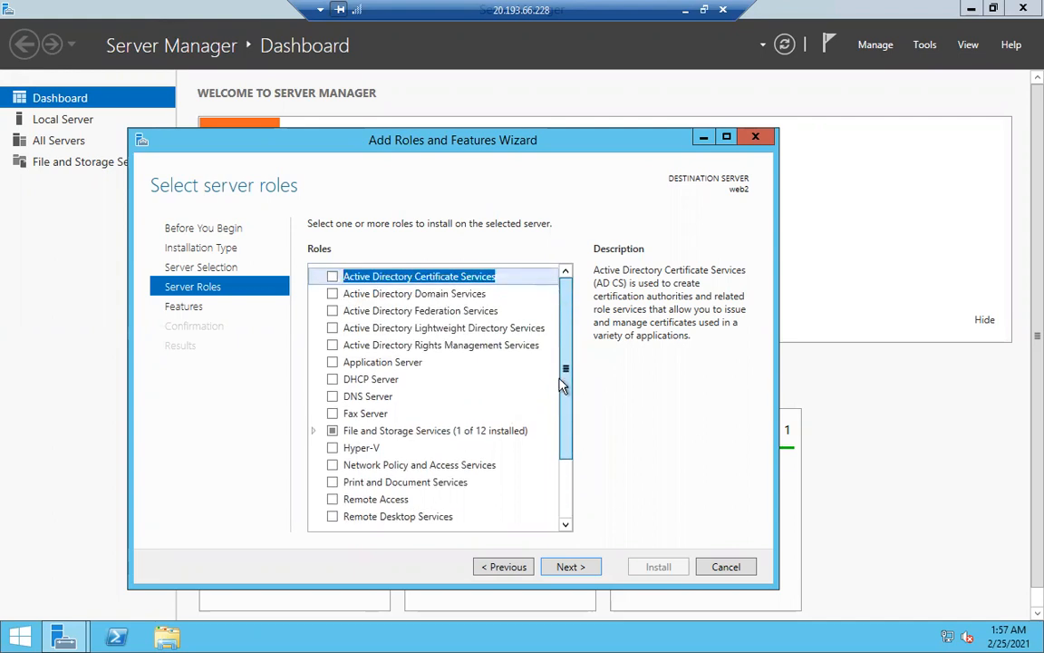
scroll(562, 371, down, 2)
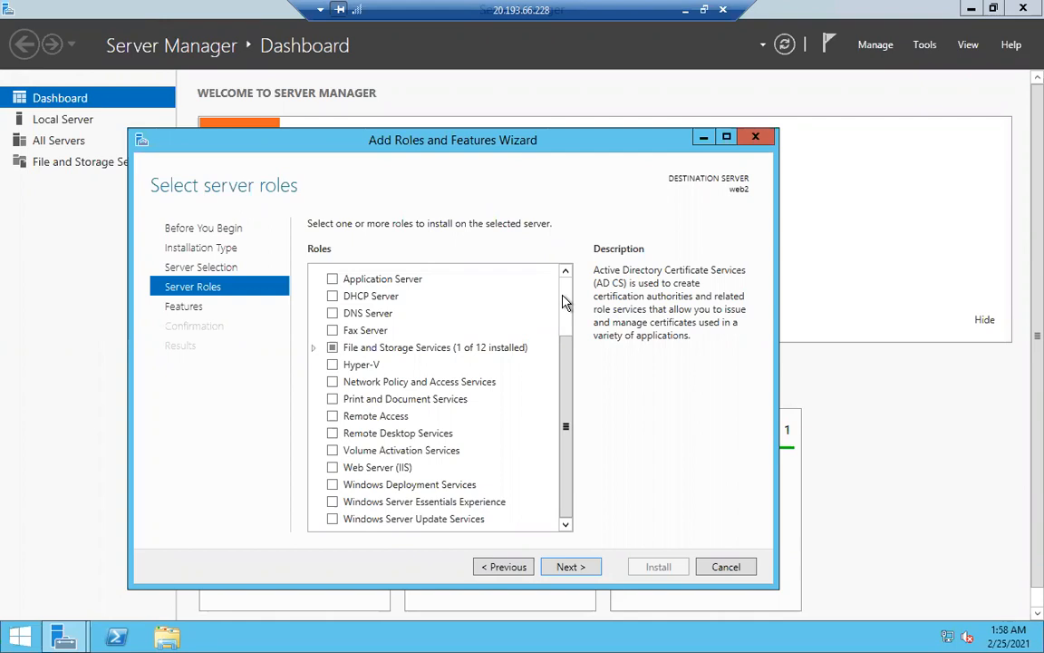
Install Web Server (IIS) with its management tools on web2, then close the finished wizard.
click(332, 468)
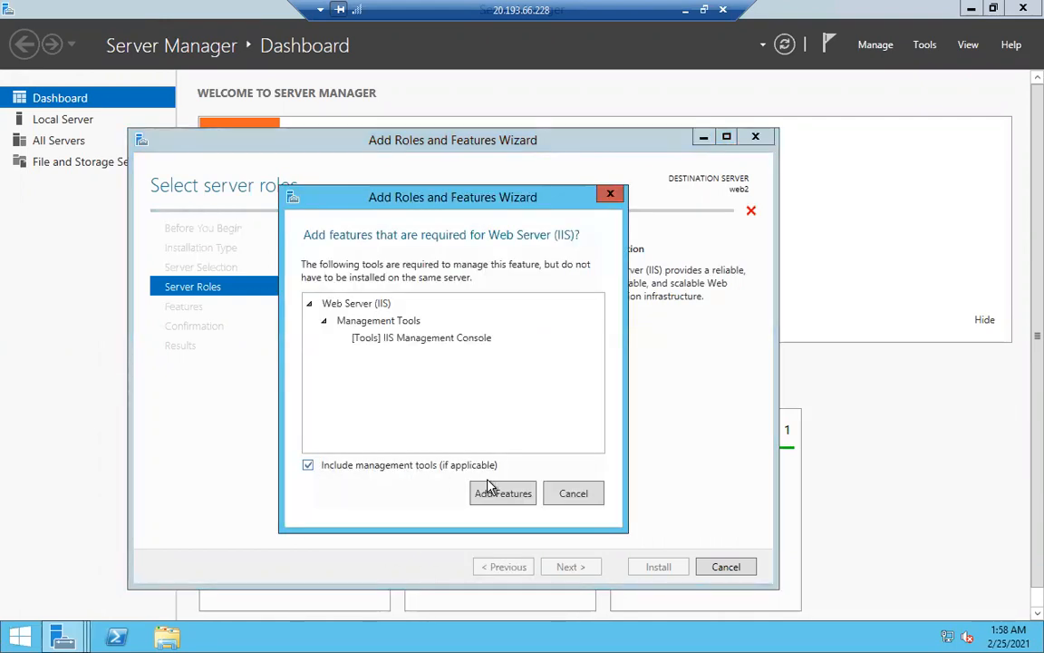
click(491, 492)
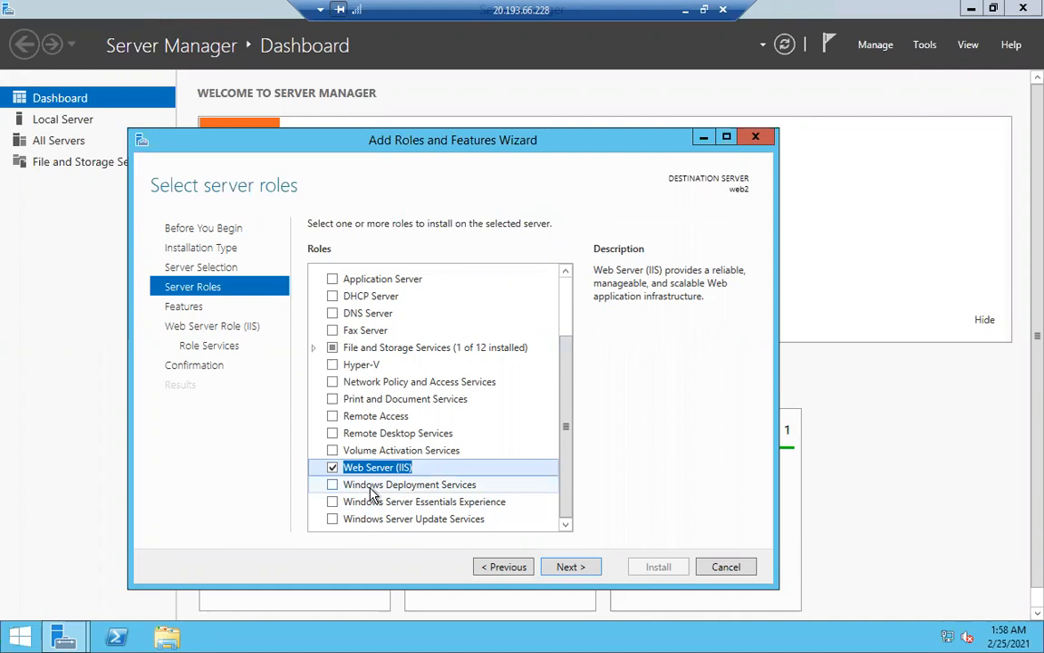
click(569, 566)
click(563, 568)
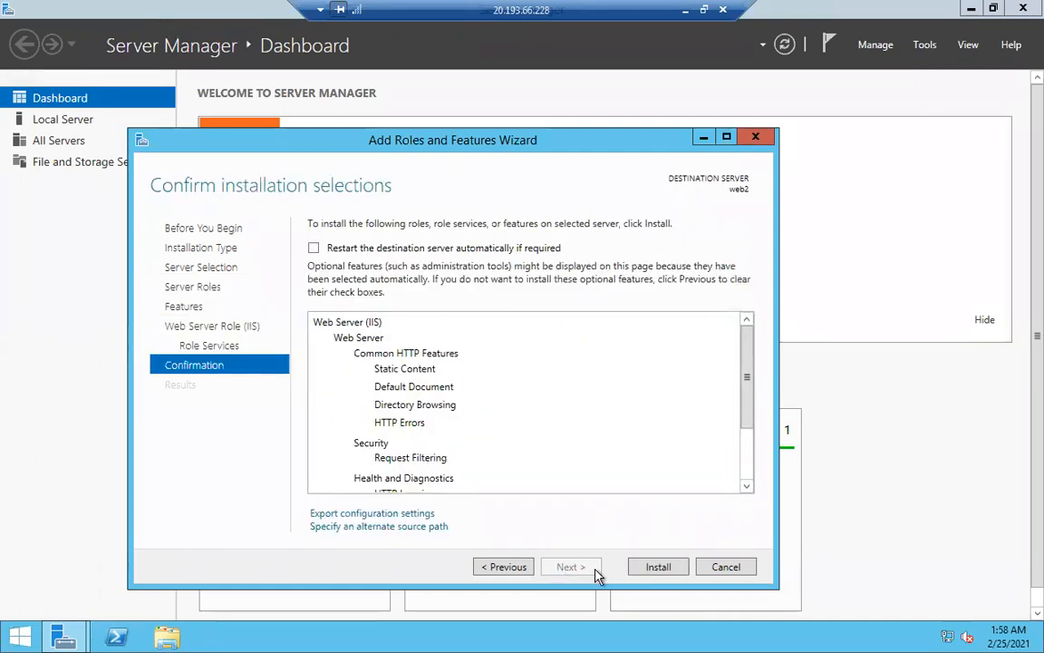
click(658, 568)
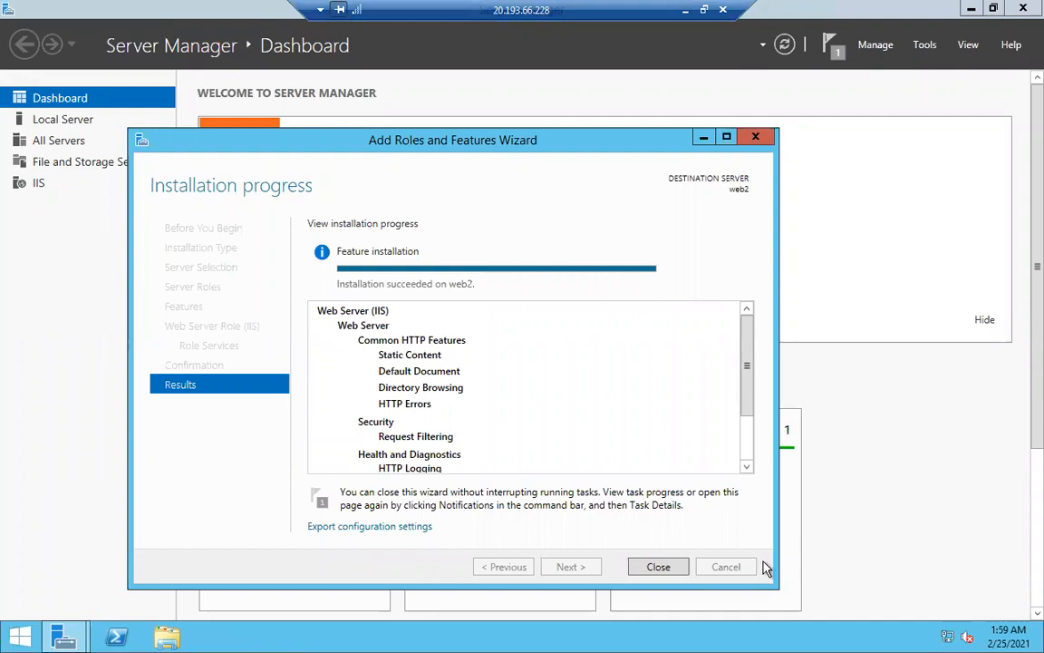
click(658, 567)
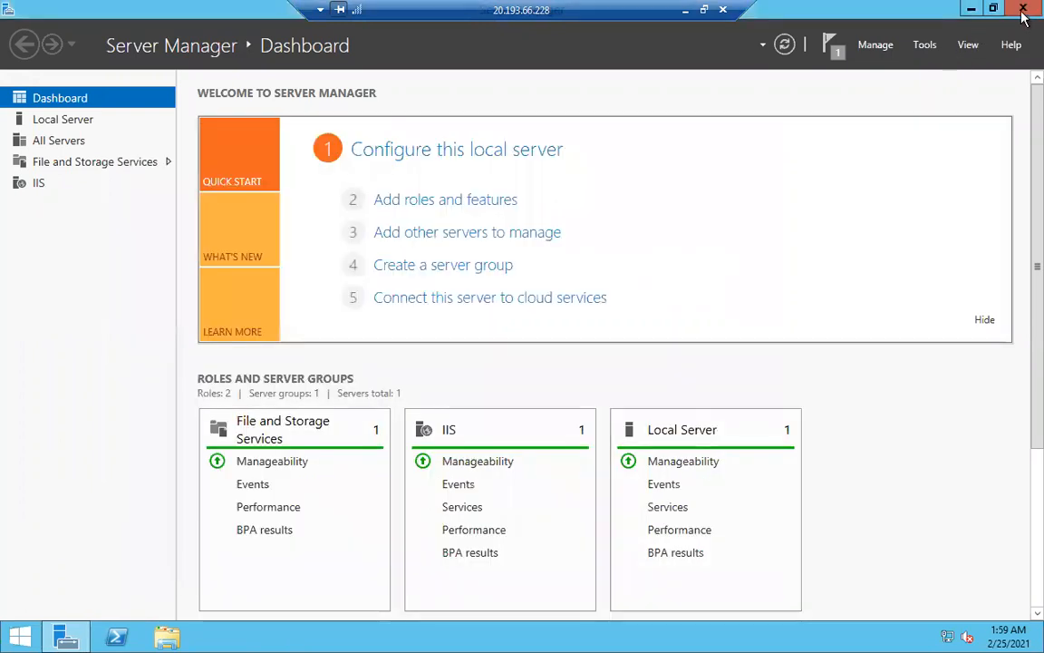
Close Server Manager and open iis-85 from C:\inetpub\wwwroot in Paint with Edit.
click(1023, 11)
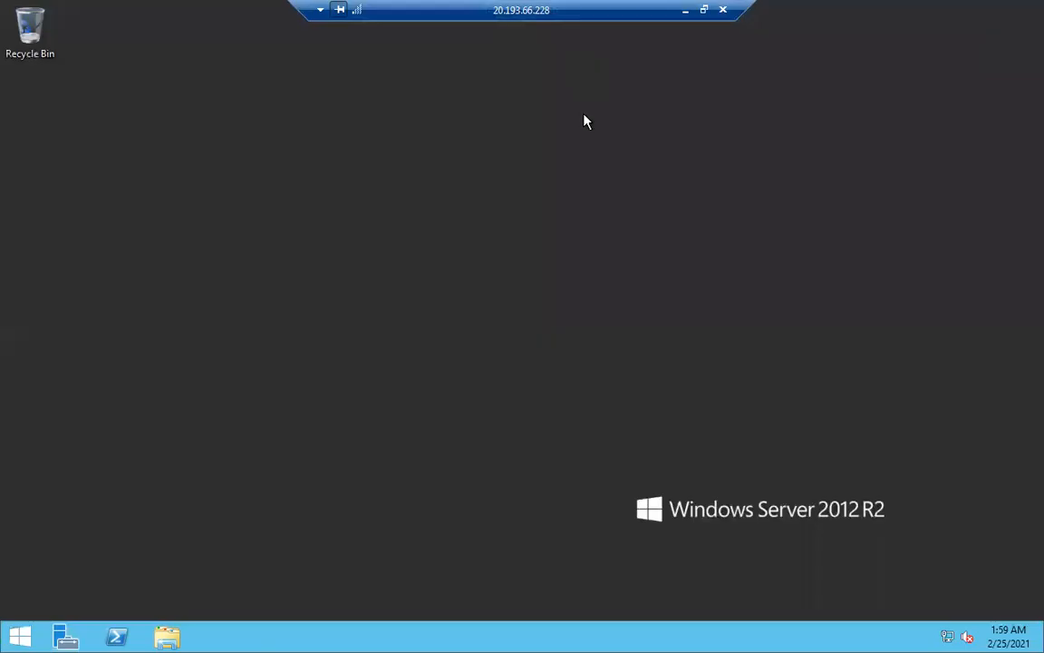
click(166, 637)
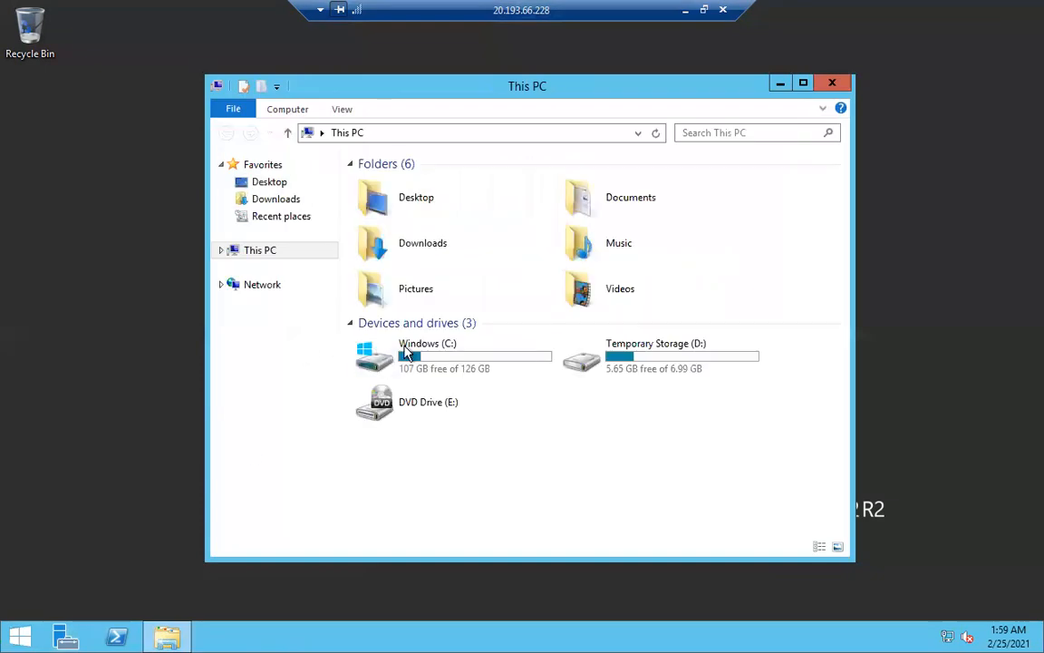
double_click(405, 354)
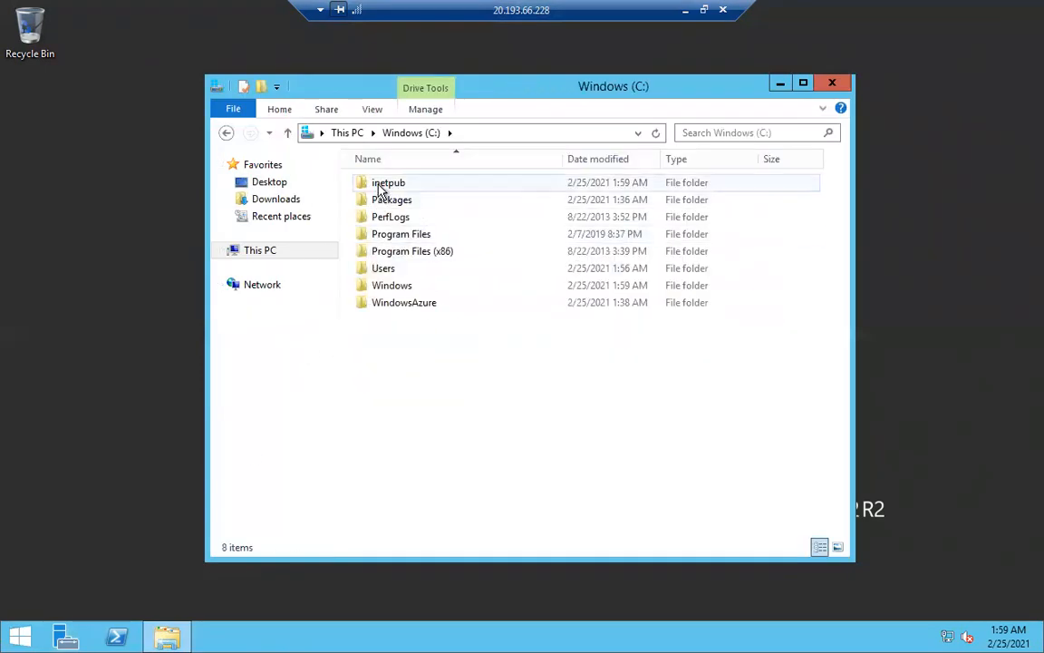
double_click(381, 185)
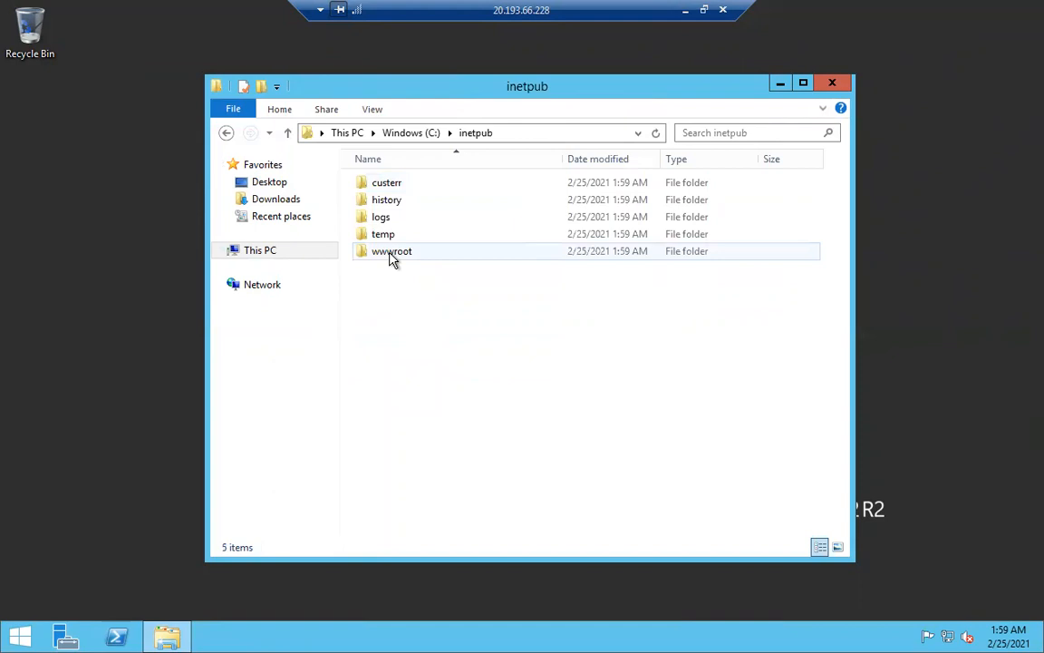
double_click(390, 259)
right_click(376, 184)
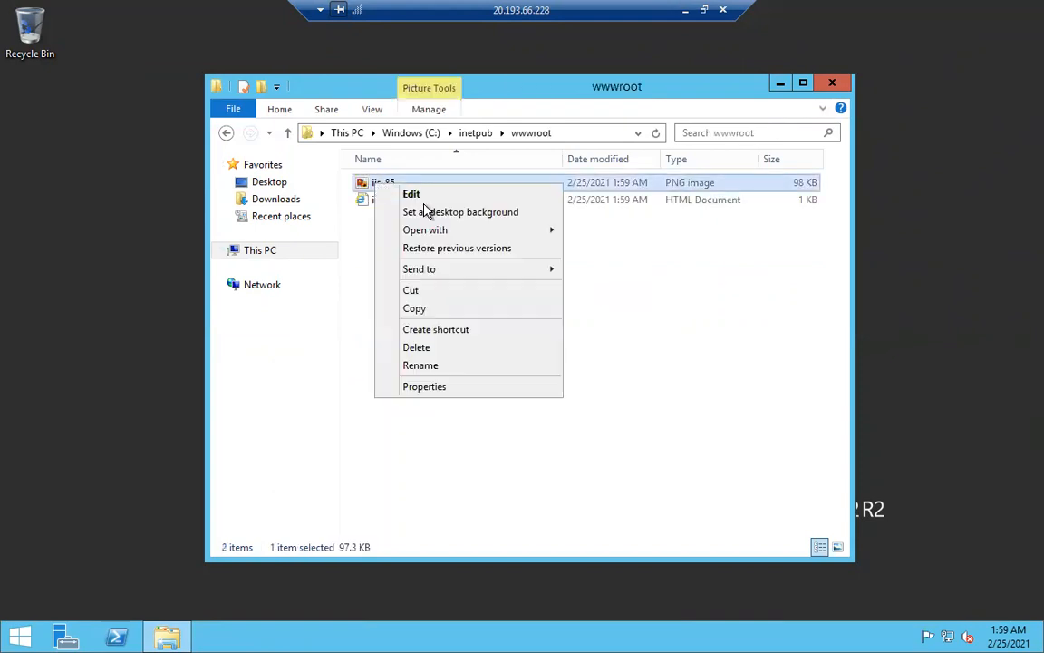
click(426, 195)
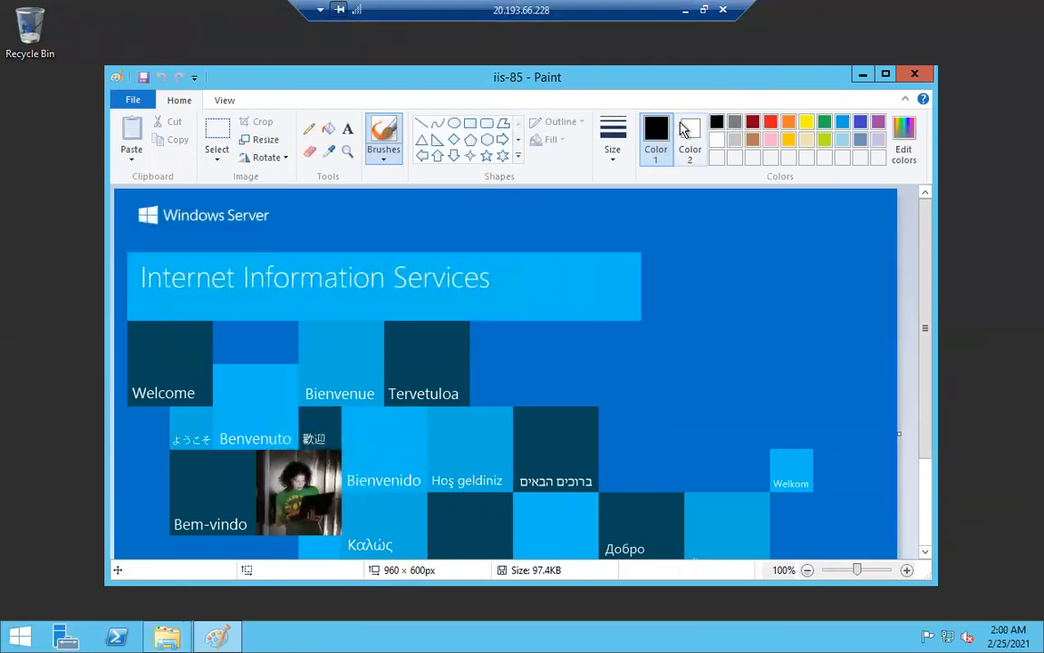
Add a size-48 'Web Server 1' text heading above the IIS banner.
click(346, 129)
click(388, 195)
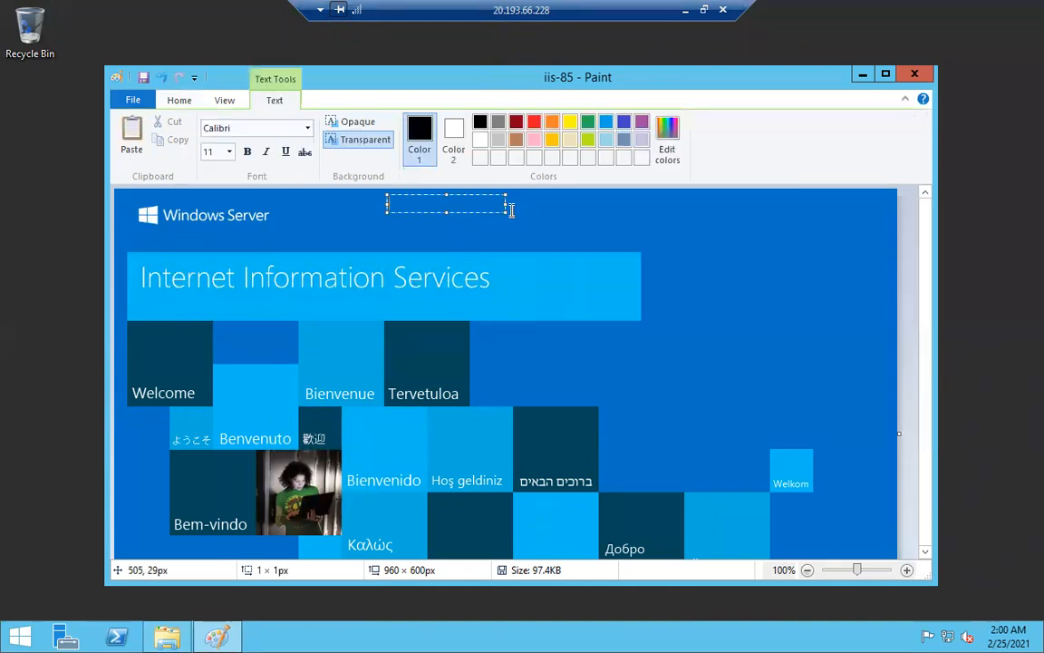
drag(533, 227, 785, 357)
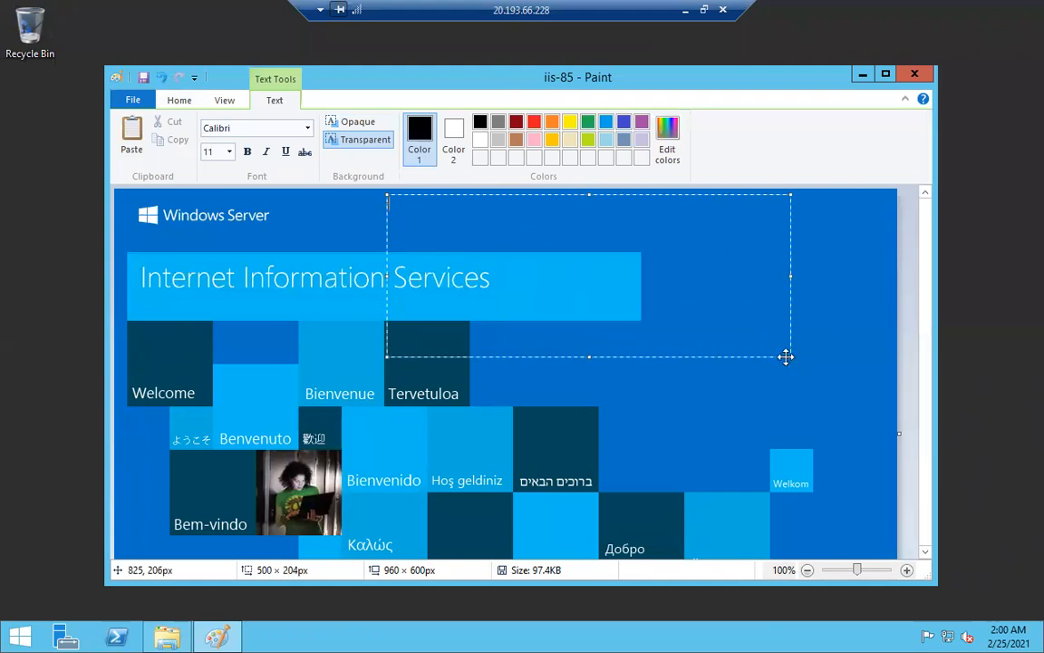
click(229, 152)
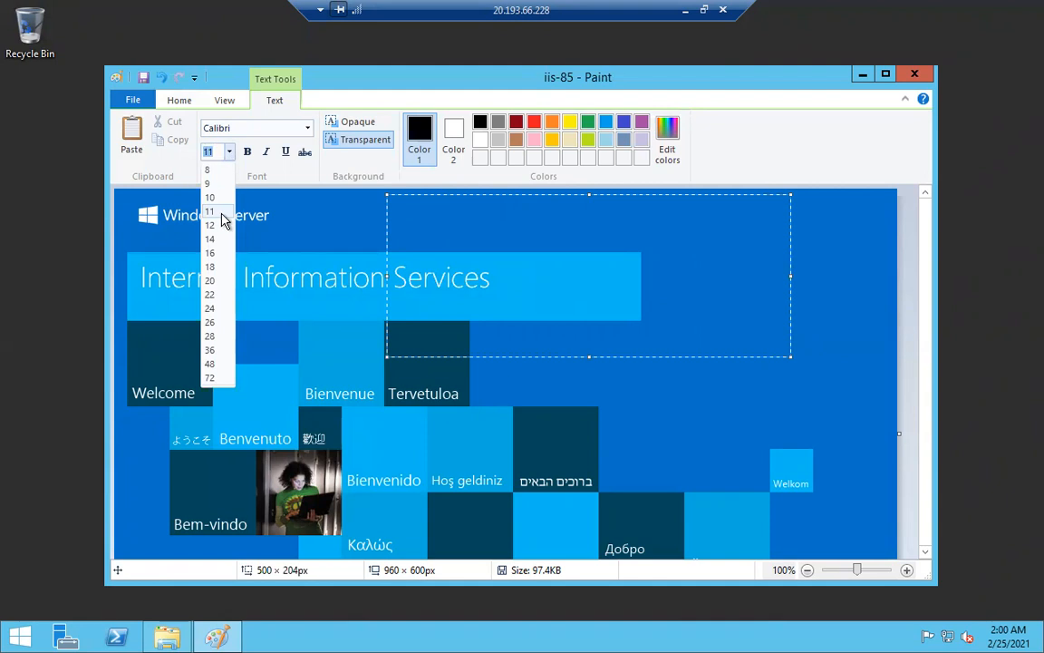
click(210, 364)
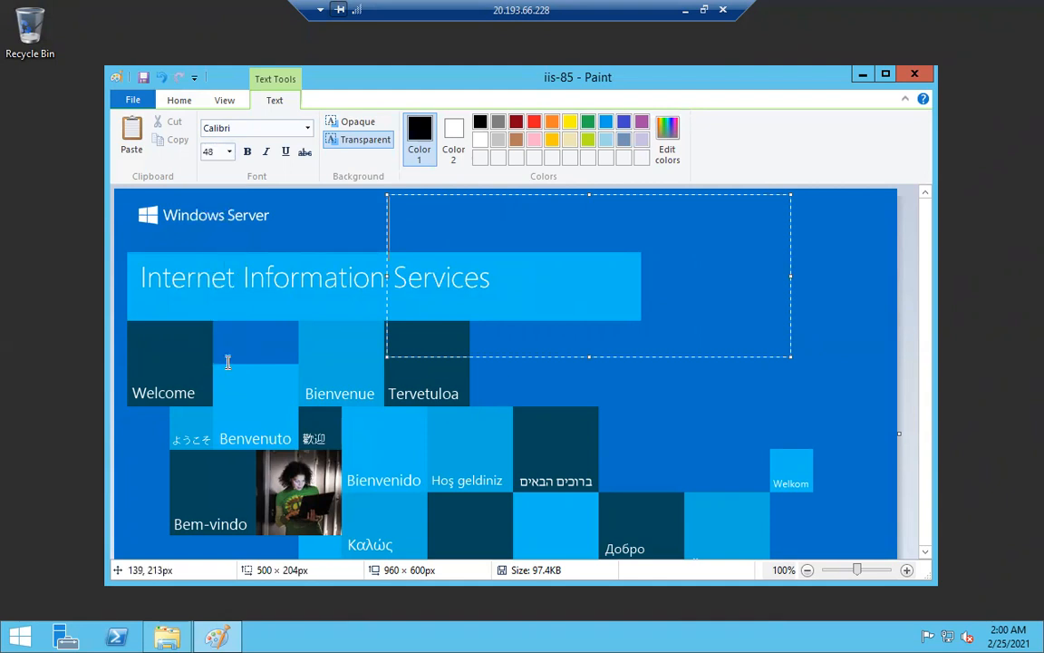
text(Web Server 1)
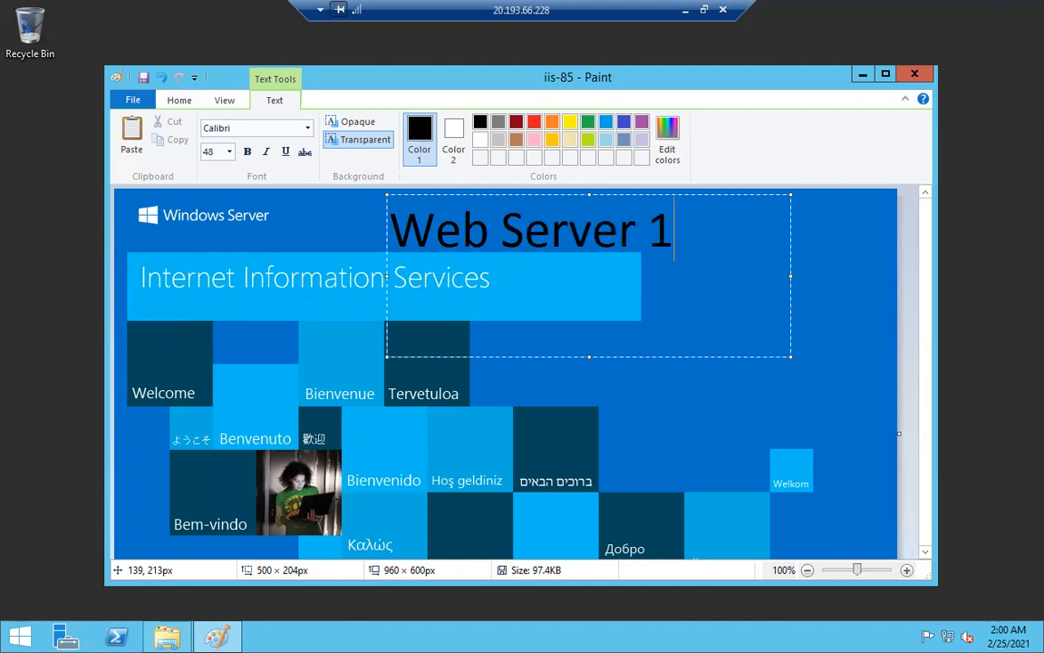
key(ctrl+a)
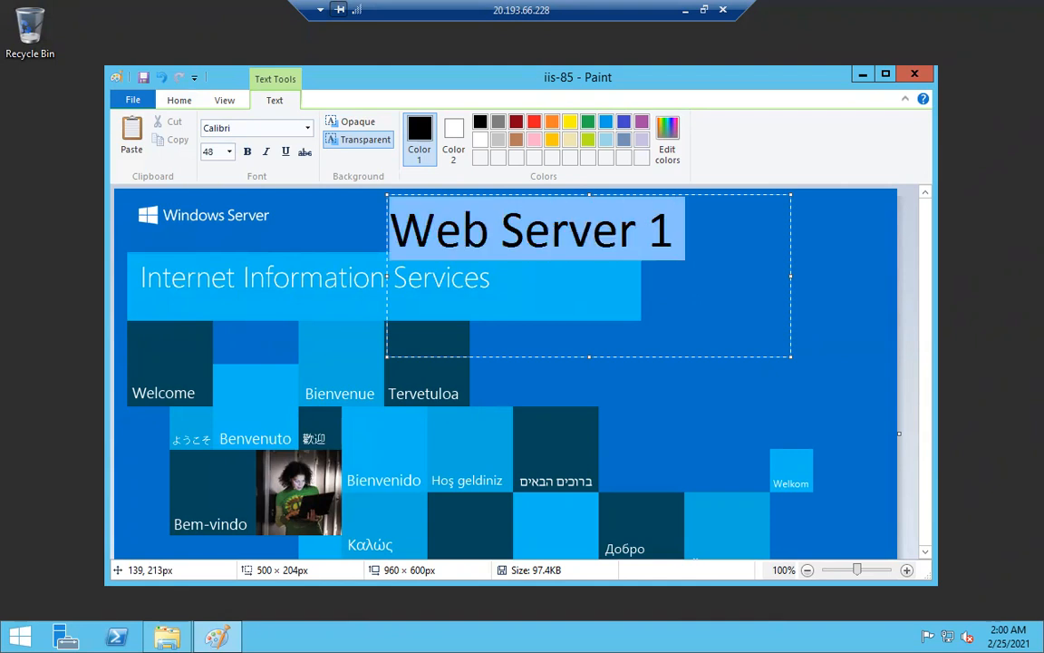
click(618, 390)
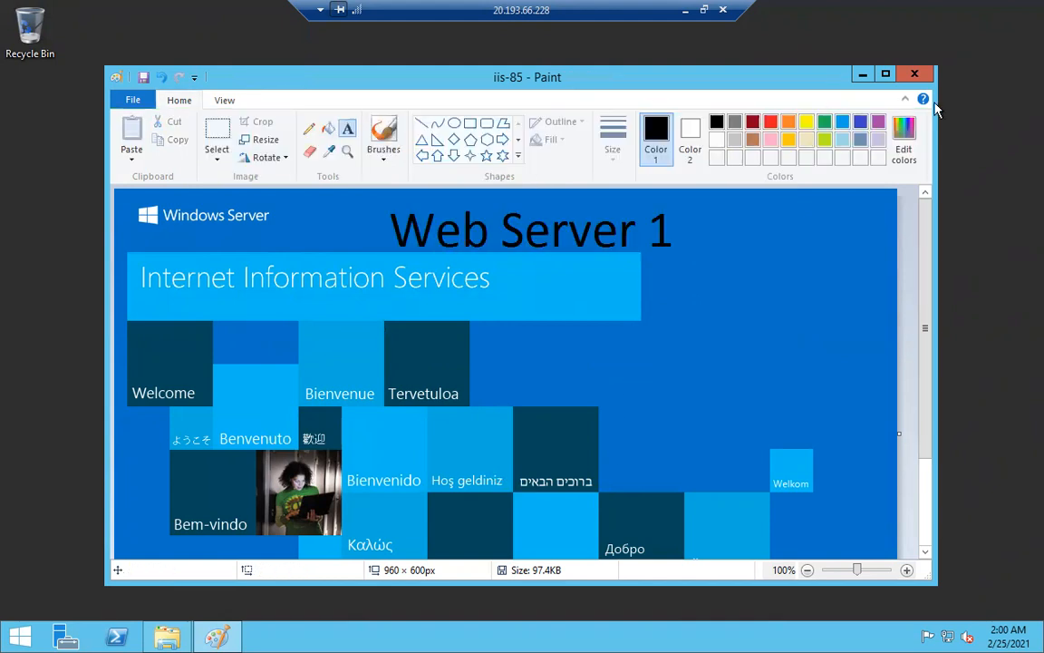
Fill the image's blue background with purple.
click(878, 122)
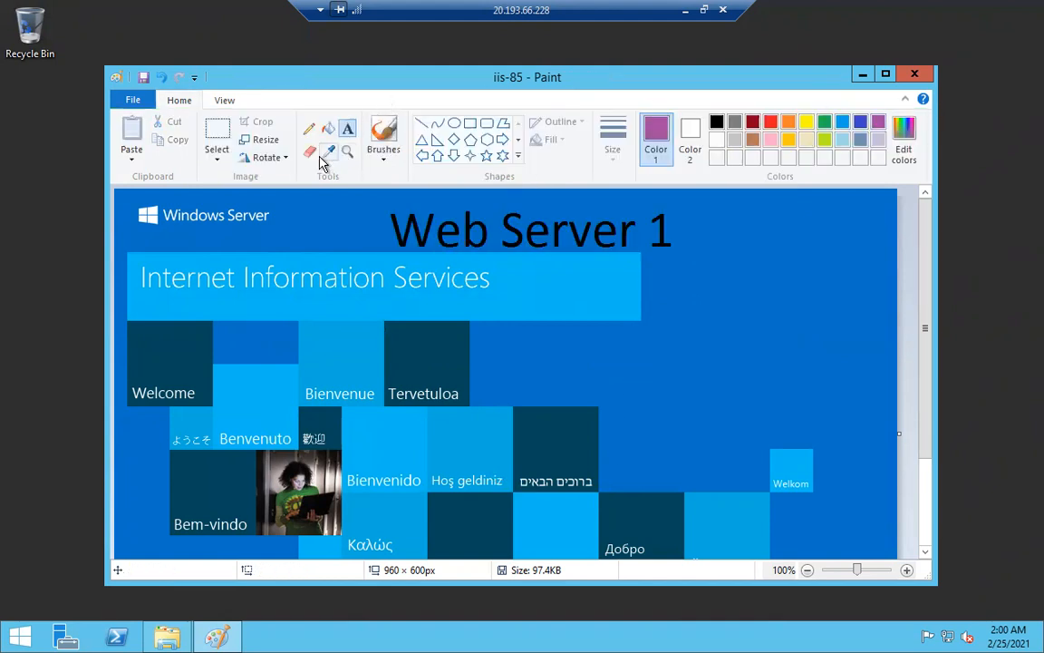
click(328, 128)
click(294, 225)
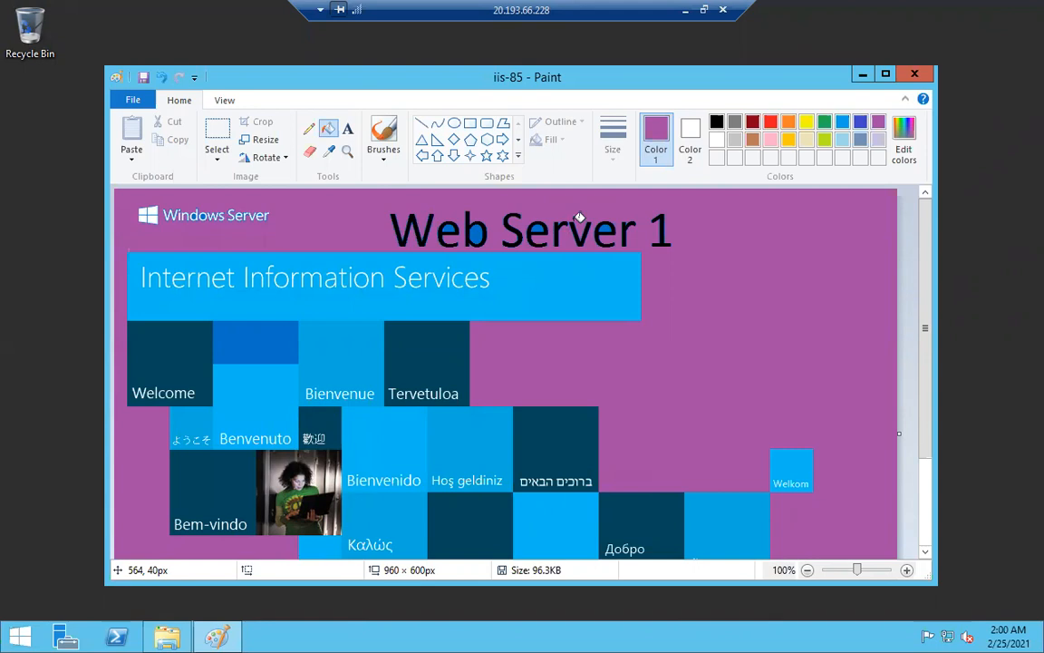
click(863, 78)
Launch Notepad from Start search and type 'welcome to cloud' into a new note.
click(779, 83)
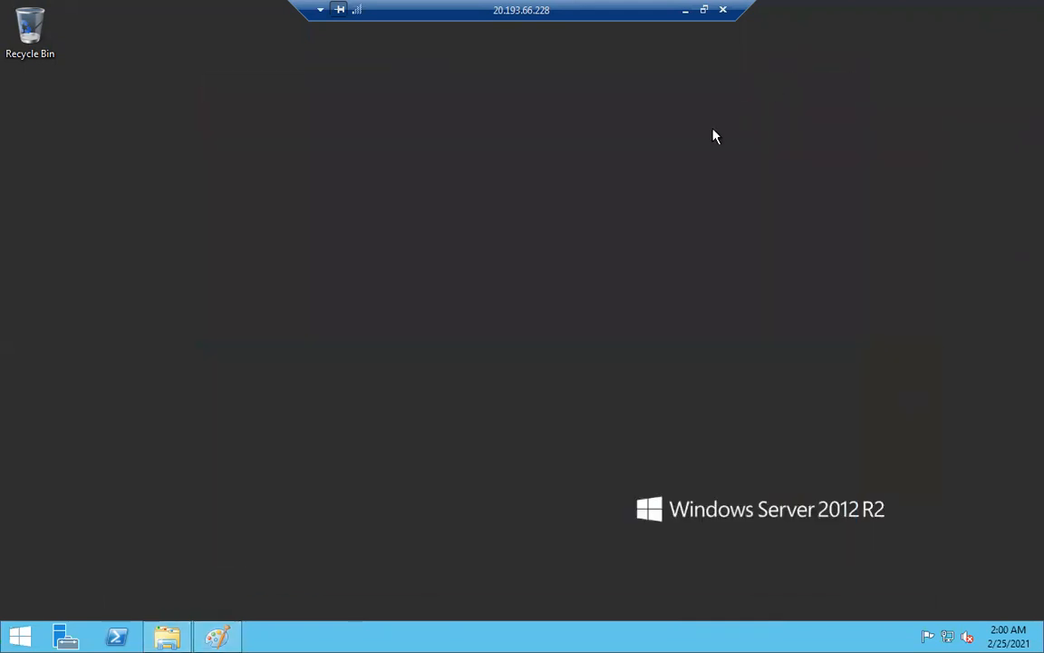
key(super)
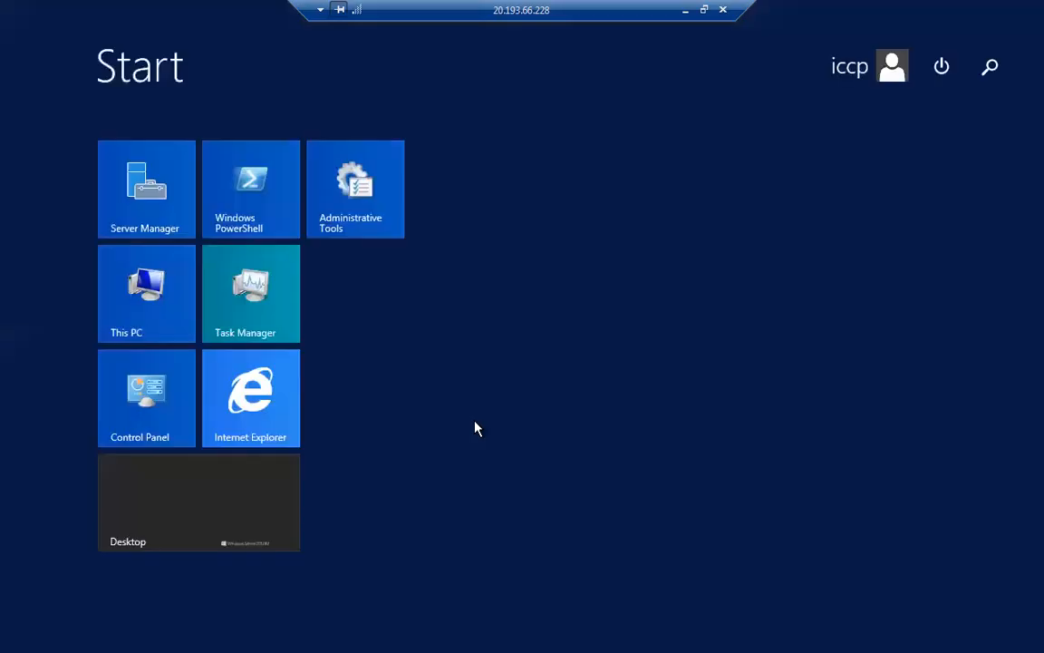
text(notepad)
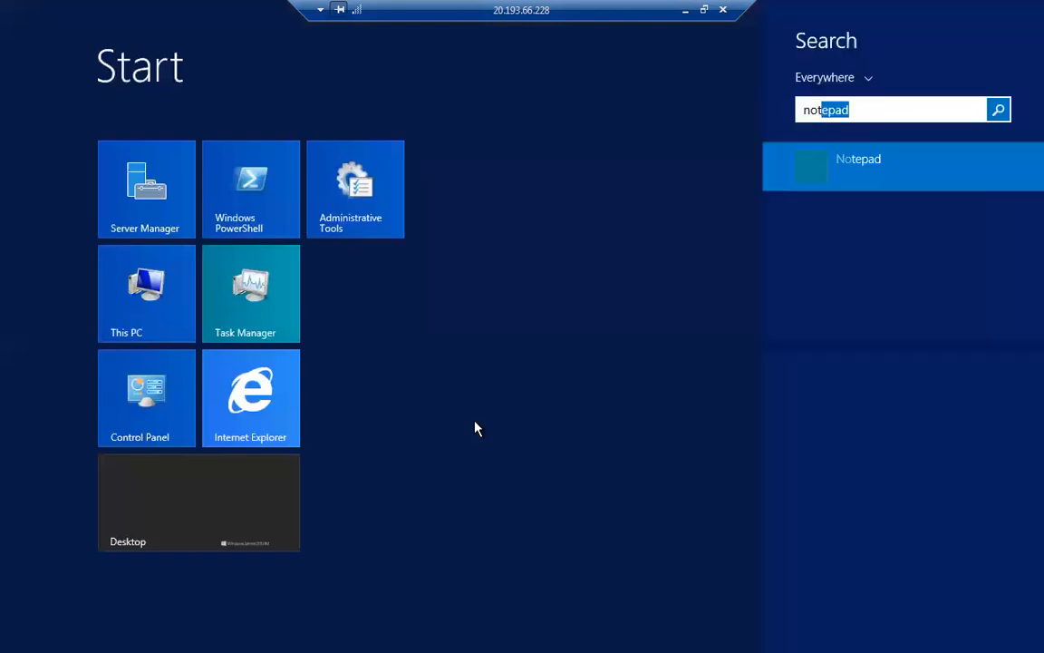
click(855, 163)
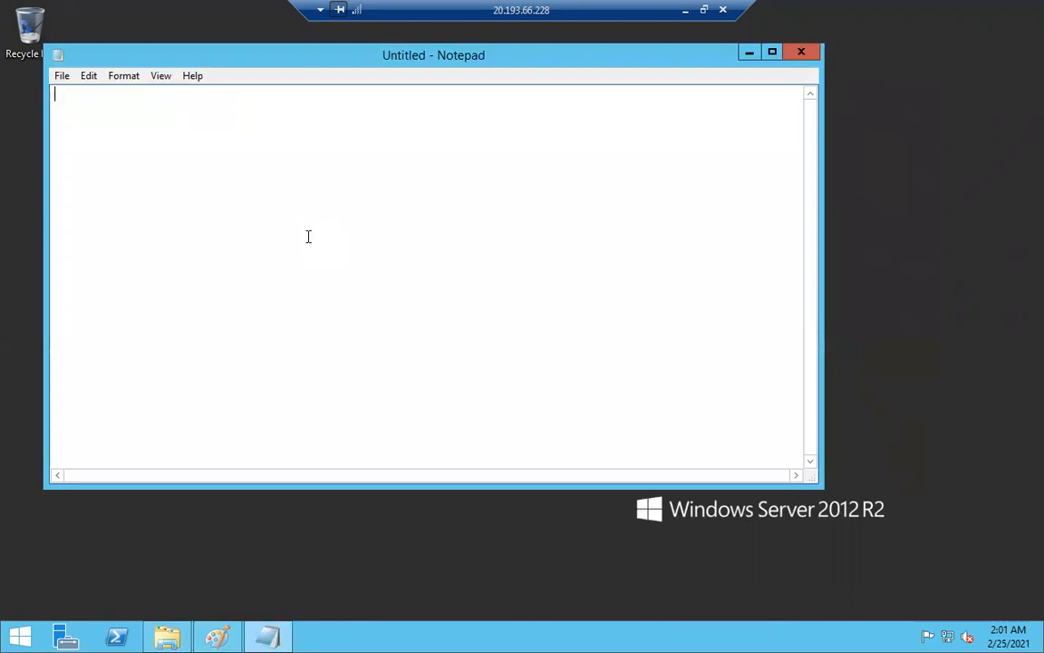
text(welcome t)
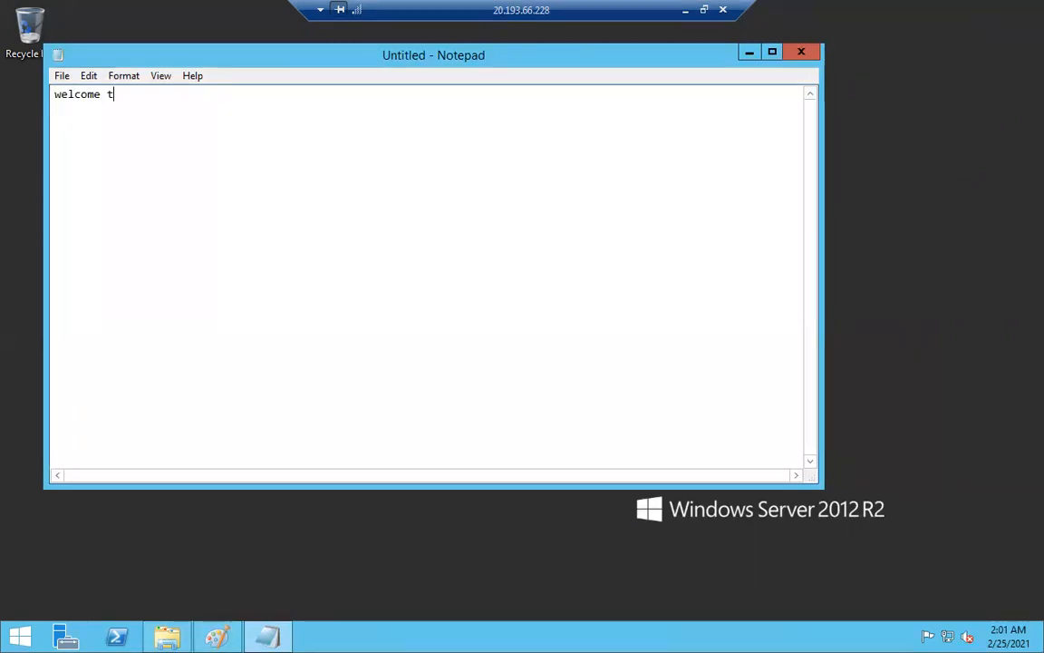
text(o clous)
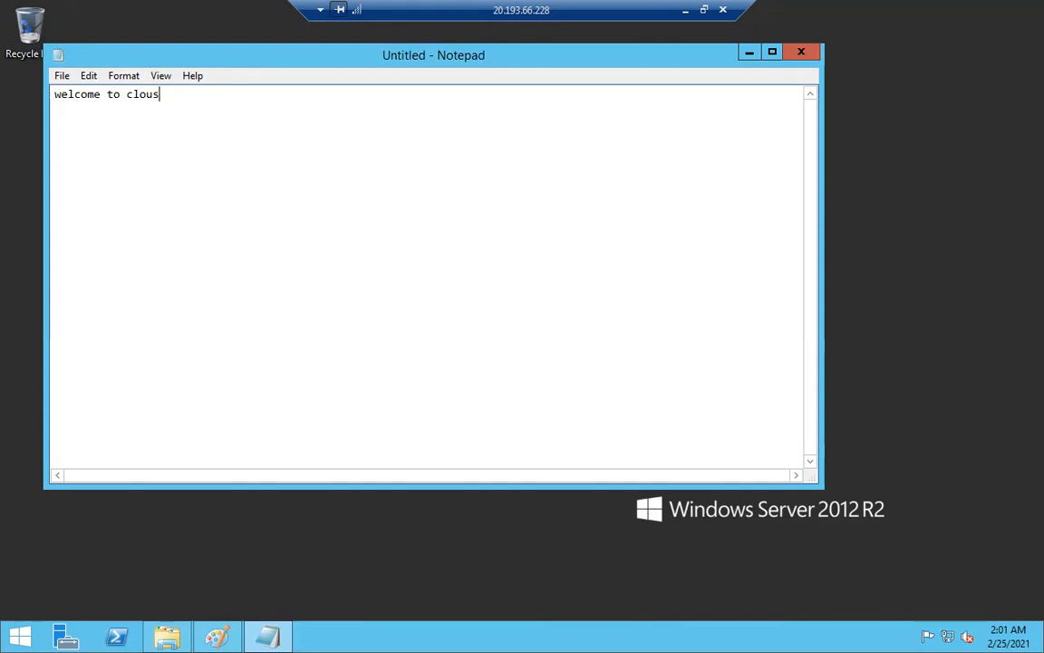
key(BackSpace)
text(d)
click(65, 80)
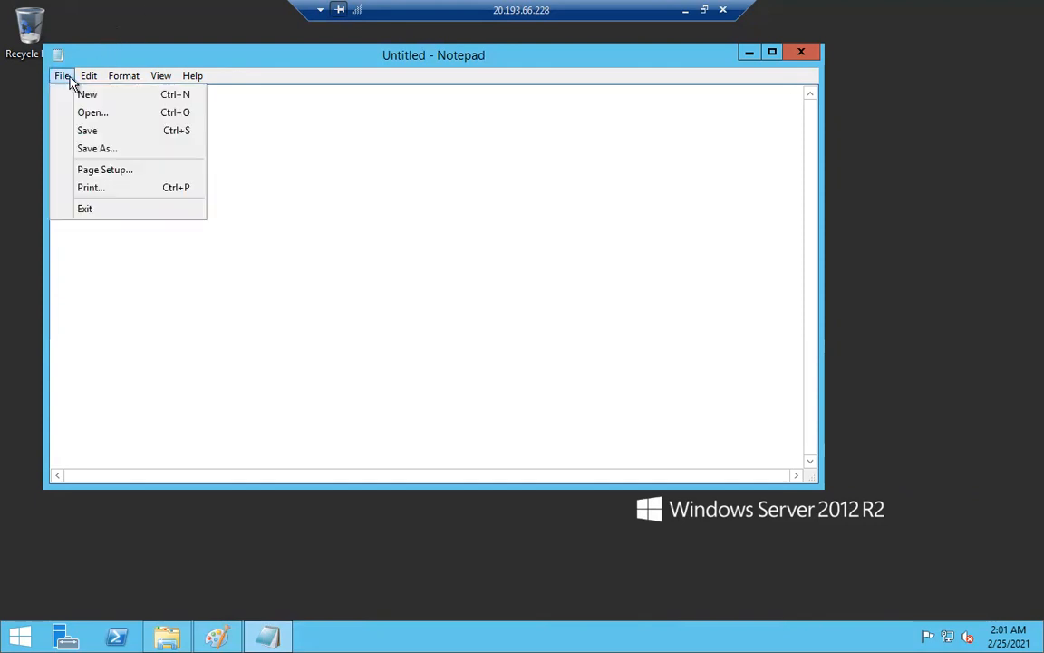
Save the note as index.html in C:\inetpub\wwwroot.
click(86, 150)
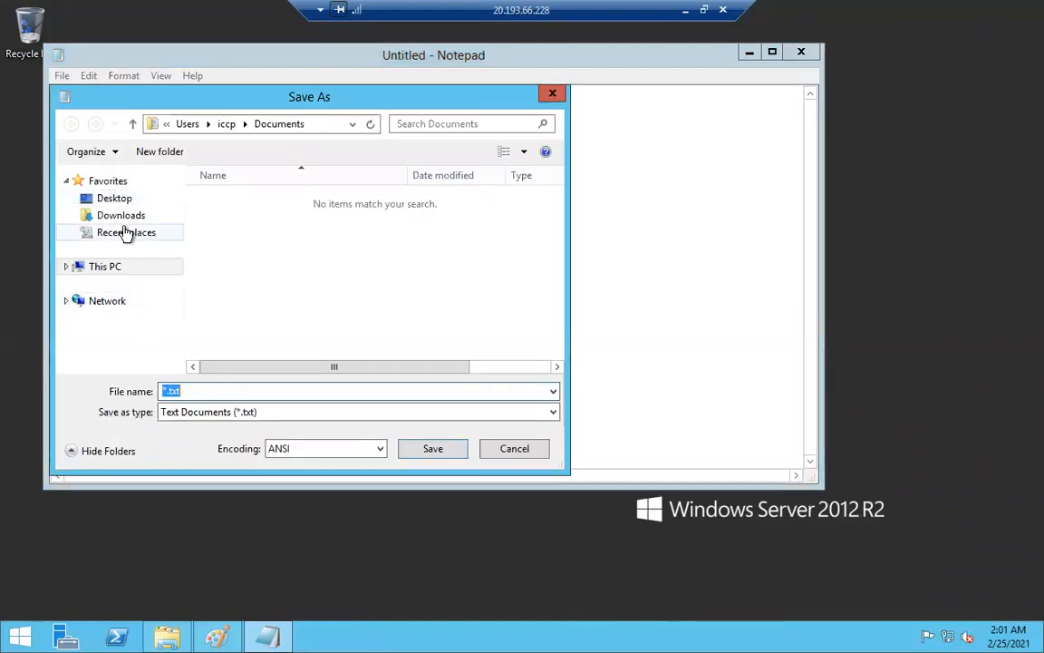
click(66, 269)
click(102, 329)
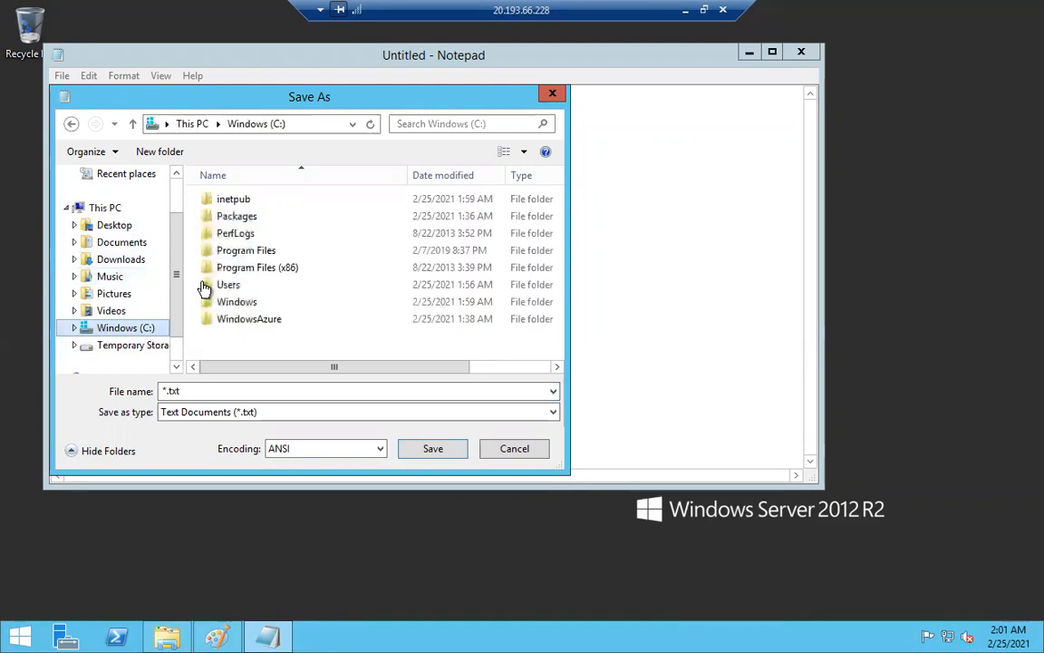
double_click(242, 207)
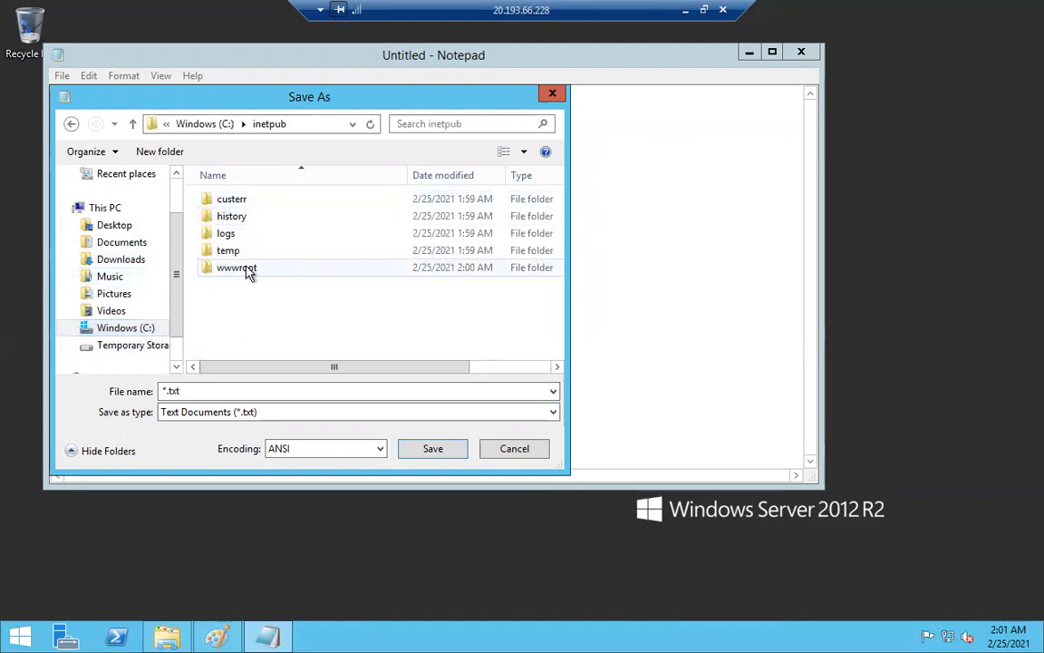
double_click(247, 272)
click(200, 390)
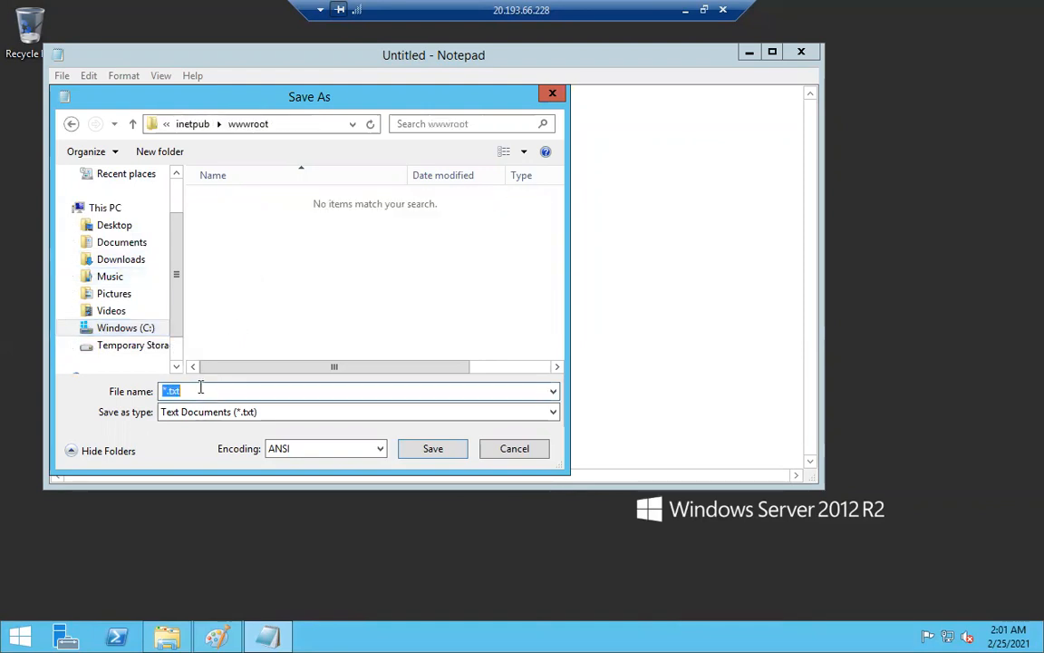
text(index.html)
click(422, 449)
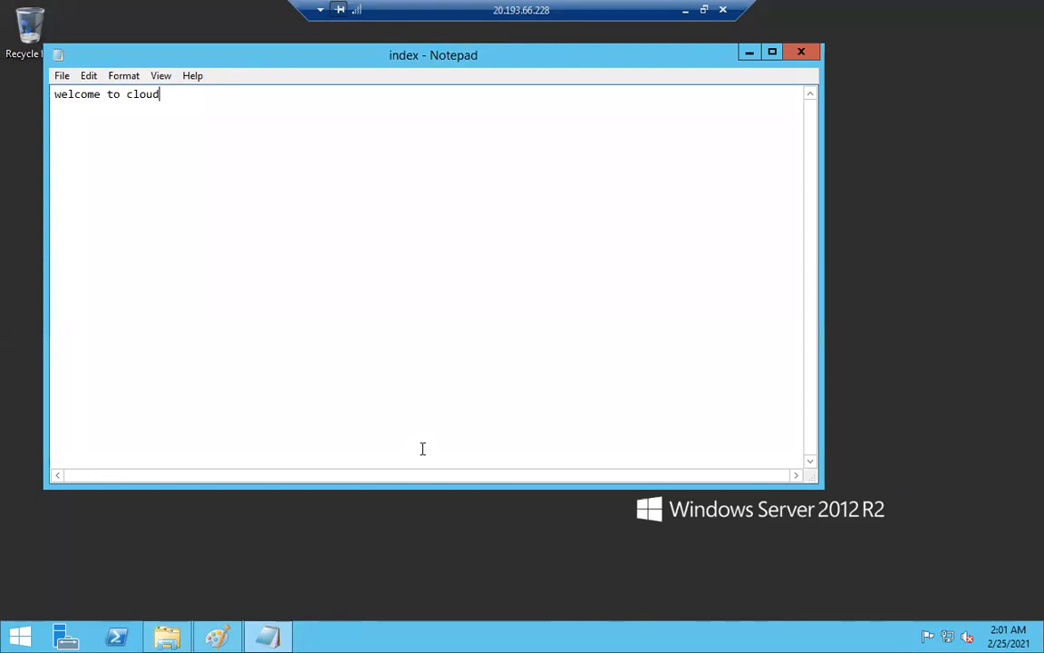
Close Notepad and delete the index file from the wwwroot folder.
click(801, 52)
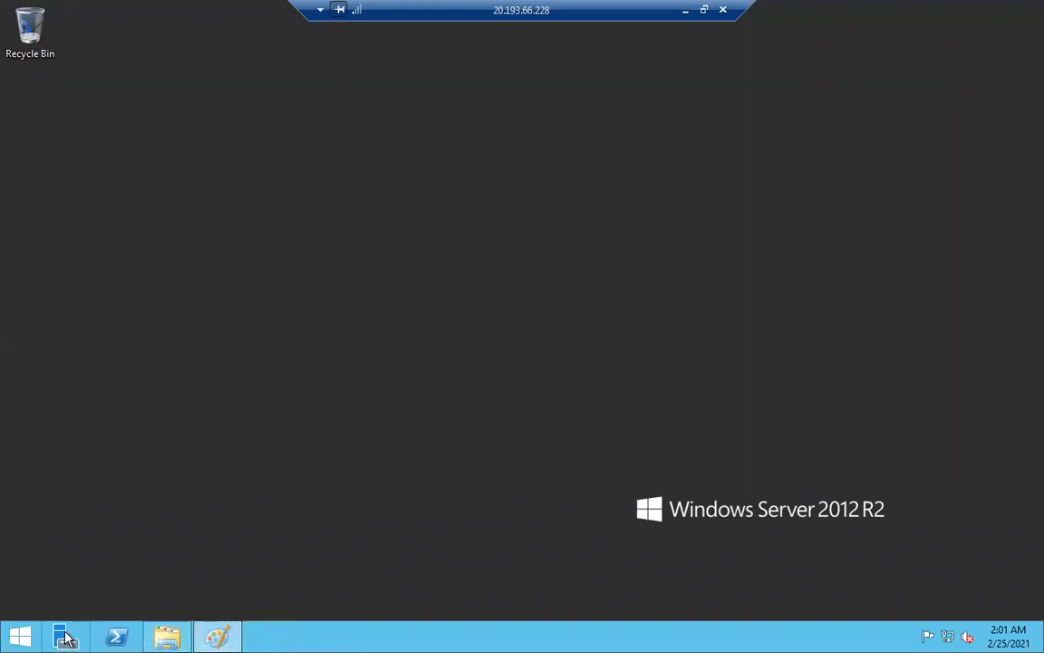
click(167, 637)
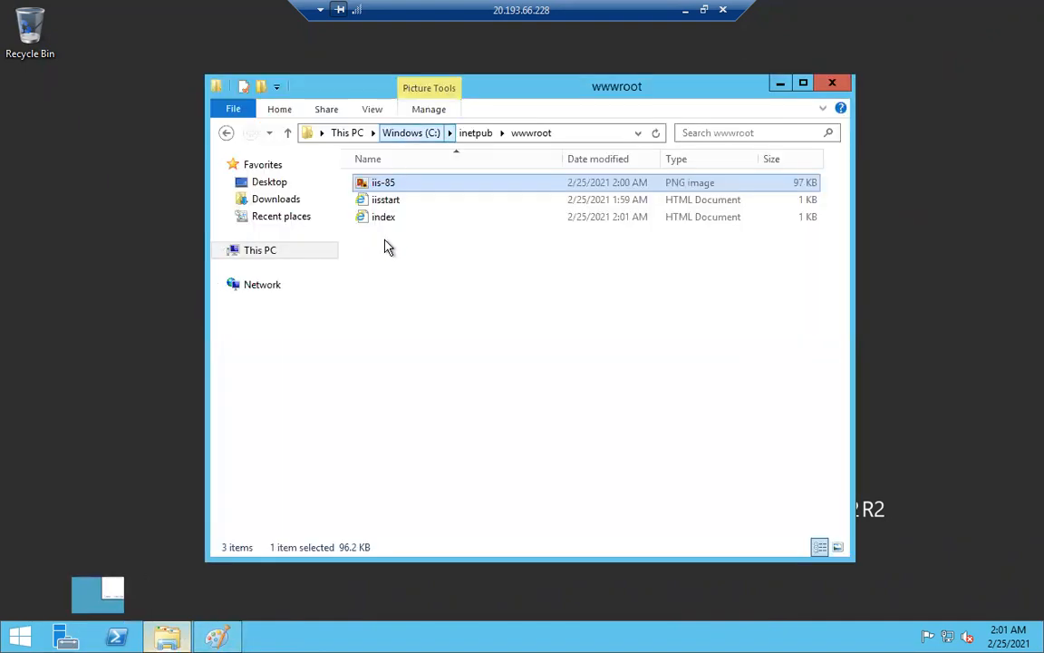
right_click(373, 218)
click(432, 402)
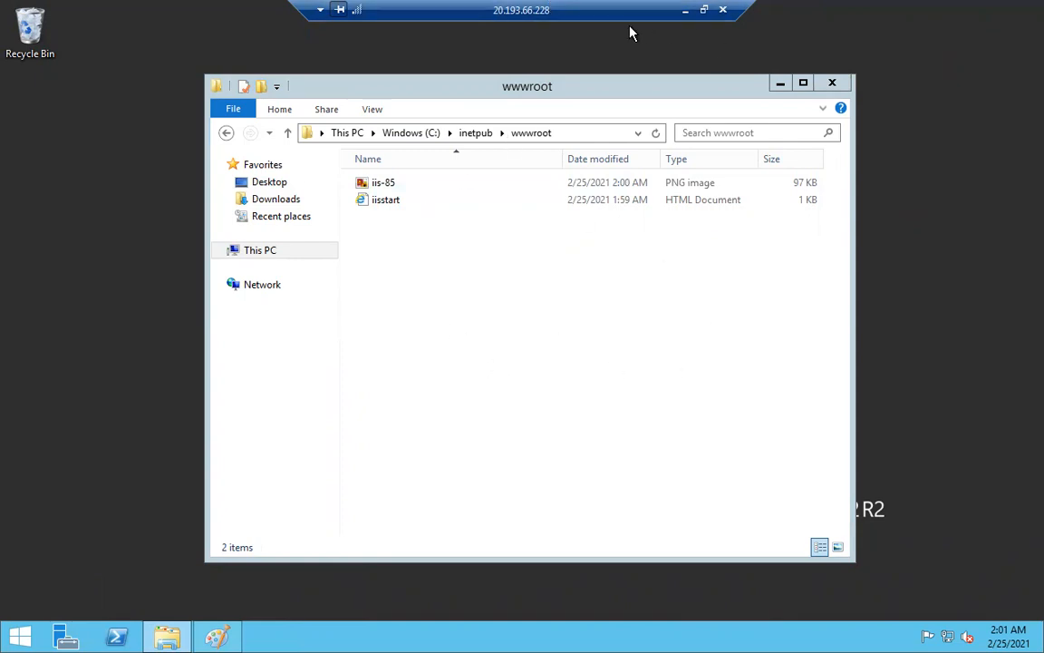
Disconnect the web2 remote session and switch to Web1's session.
click(725, 10)
click(560, 359)
click(377, 636)
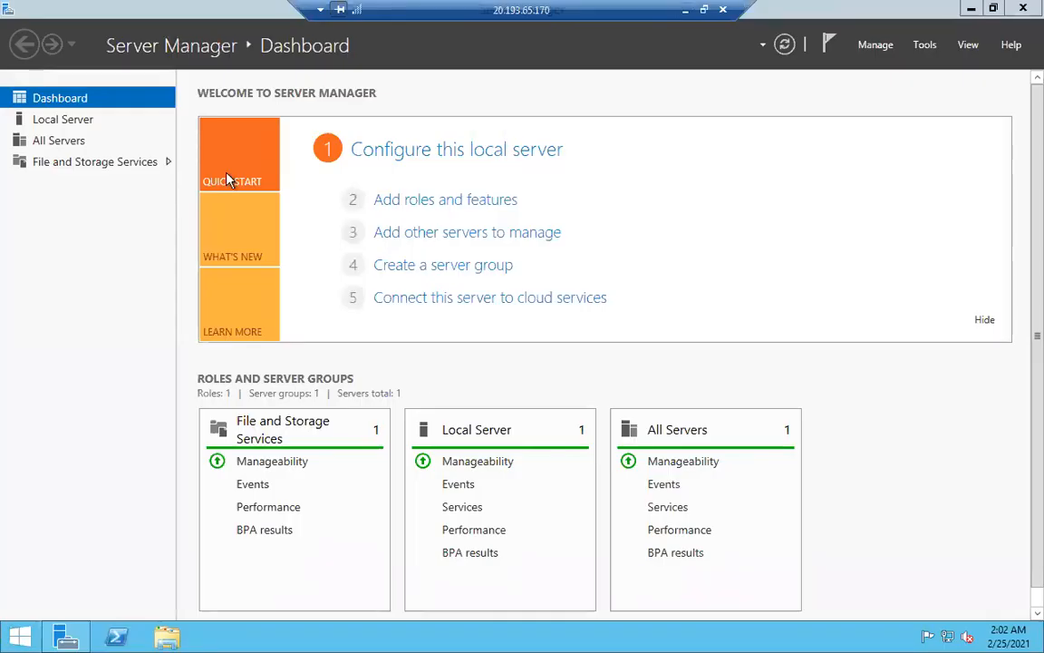
Start a role-based installation on Web1 and select Web Server (IIS) with its management features.
click(410, 200)
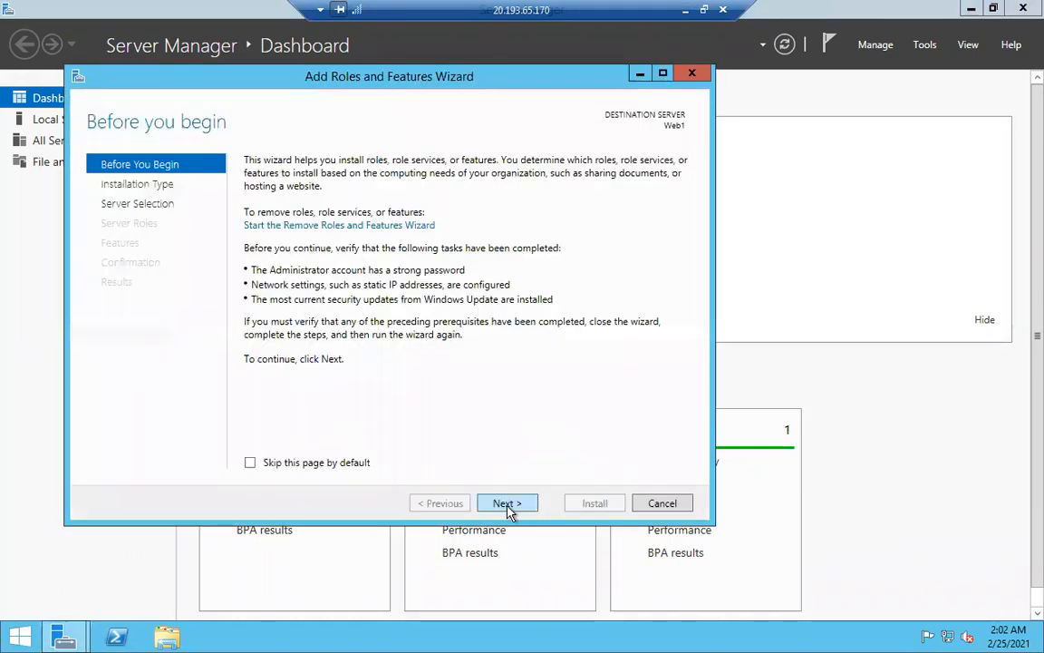
click(508, 504)
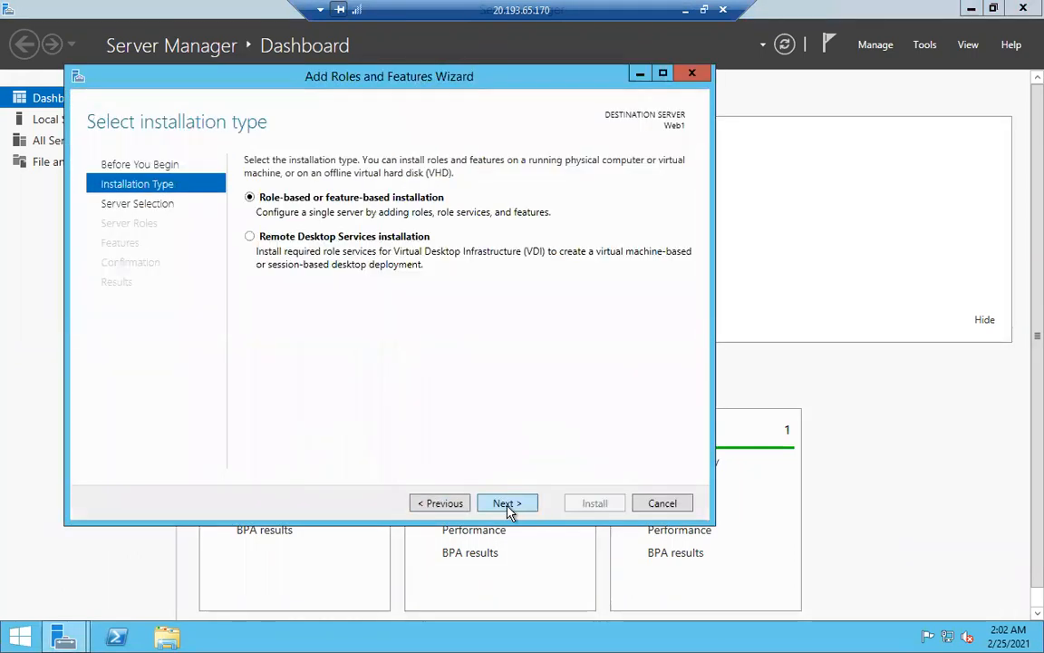
click(507, 504)
click(506, 503)
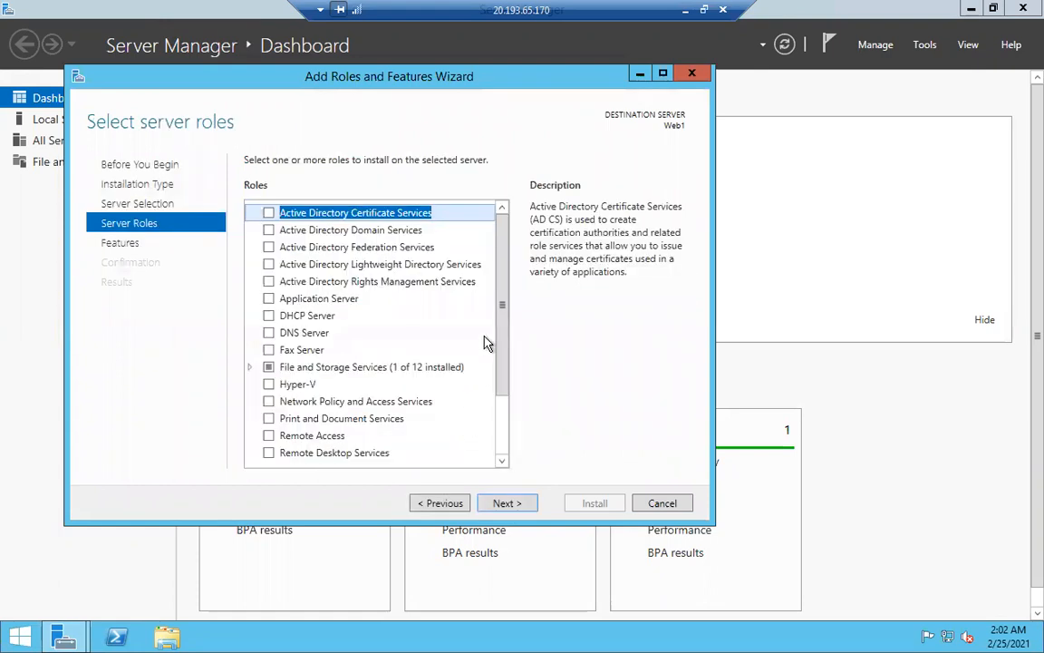
scroll(471, 408, down, 2)
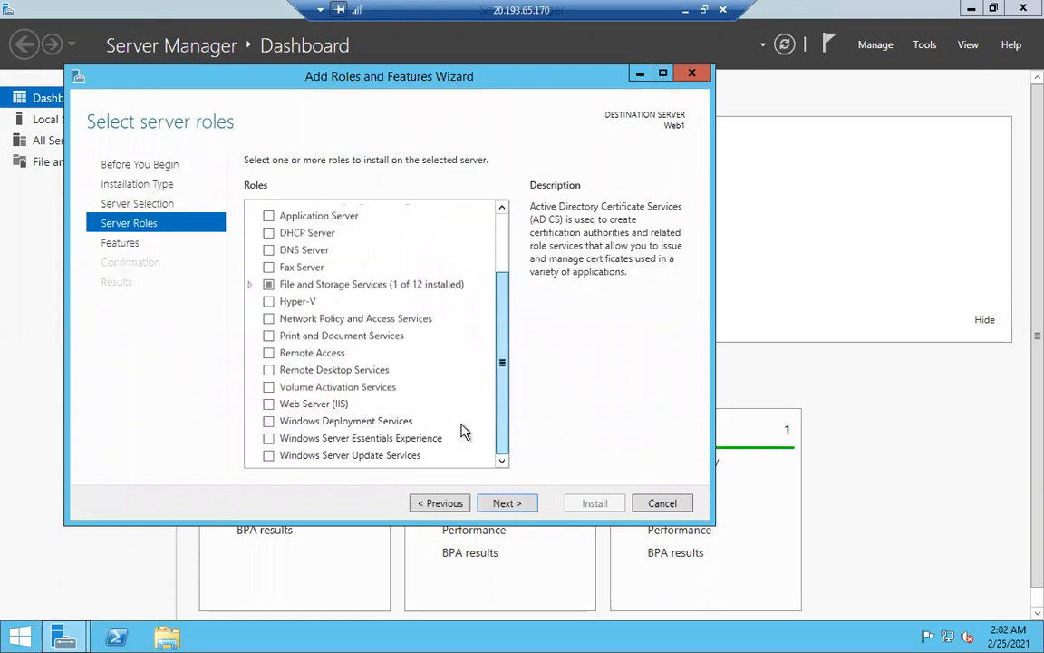
click(269, 405)
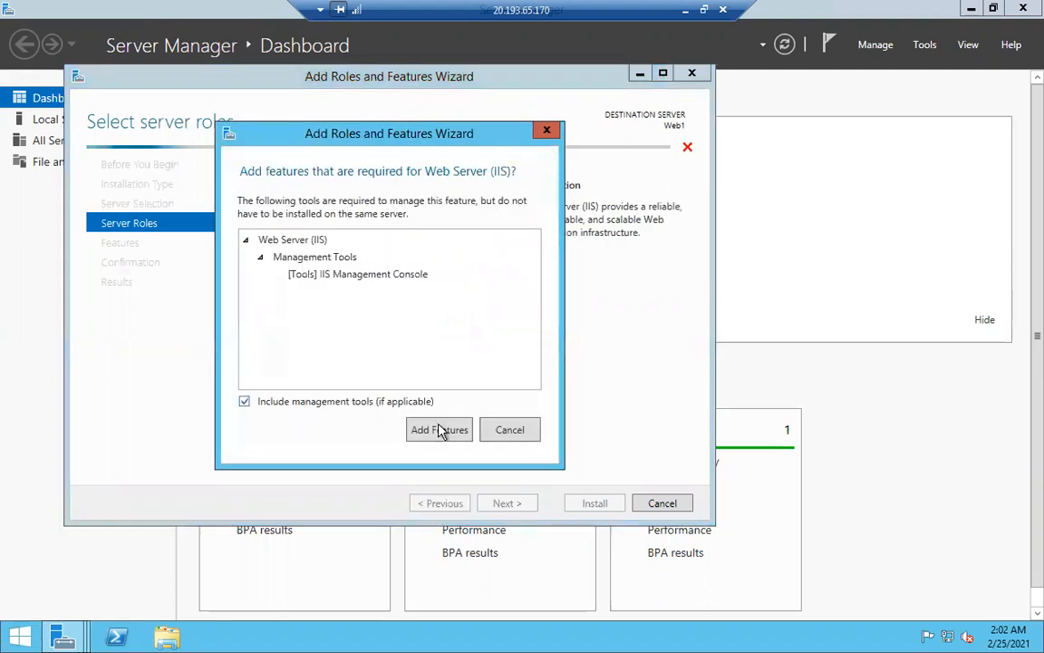
click(441, 430)
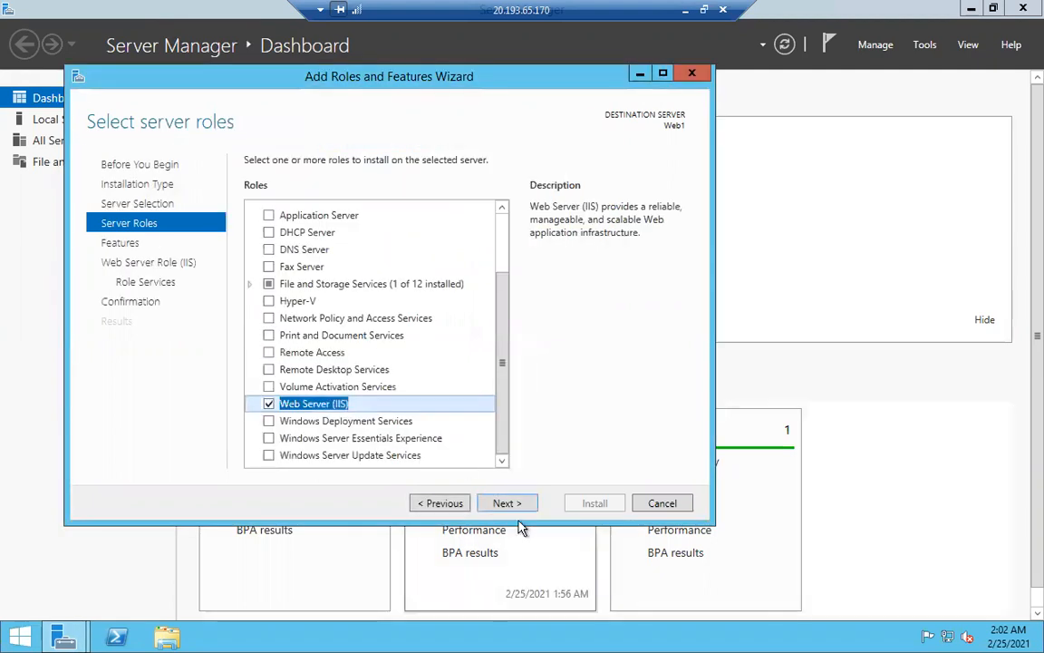
Keep the default IIS role services and begin the installation.
click(508, 504)
click(507, 504)
click(507, 504)
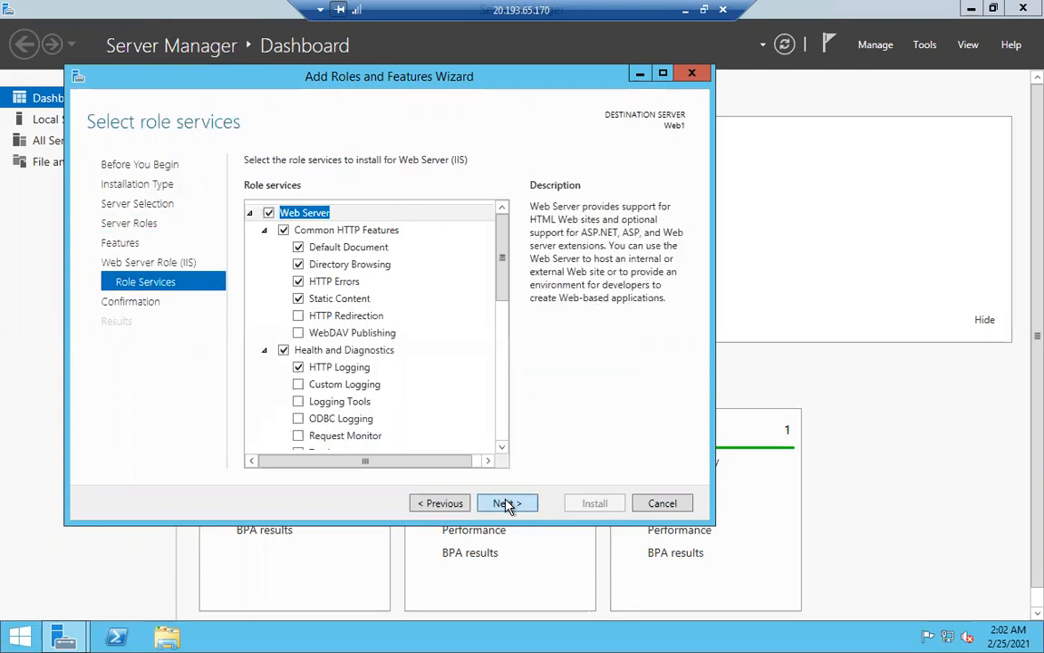
click(508, 504)
click(592, 505)
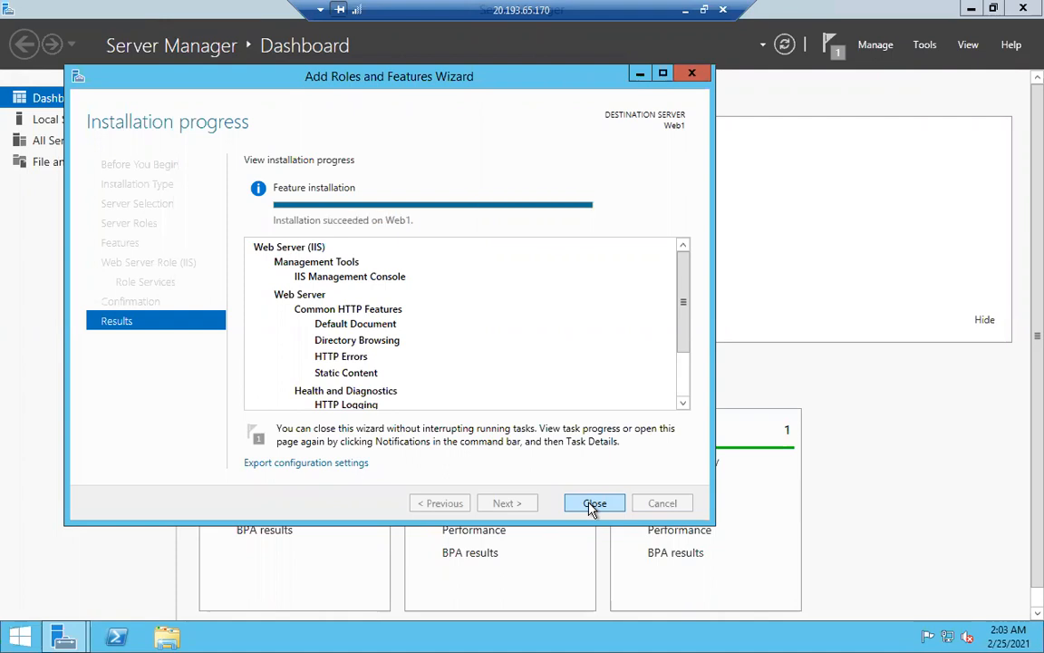
Close the wizard after the IIS installation on Web1 succeeds.
click(593, 506)
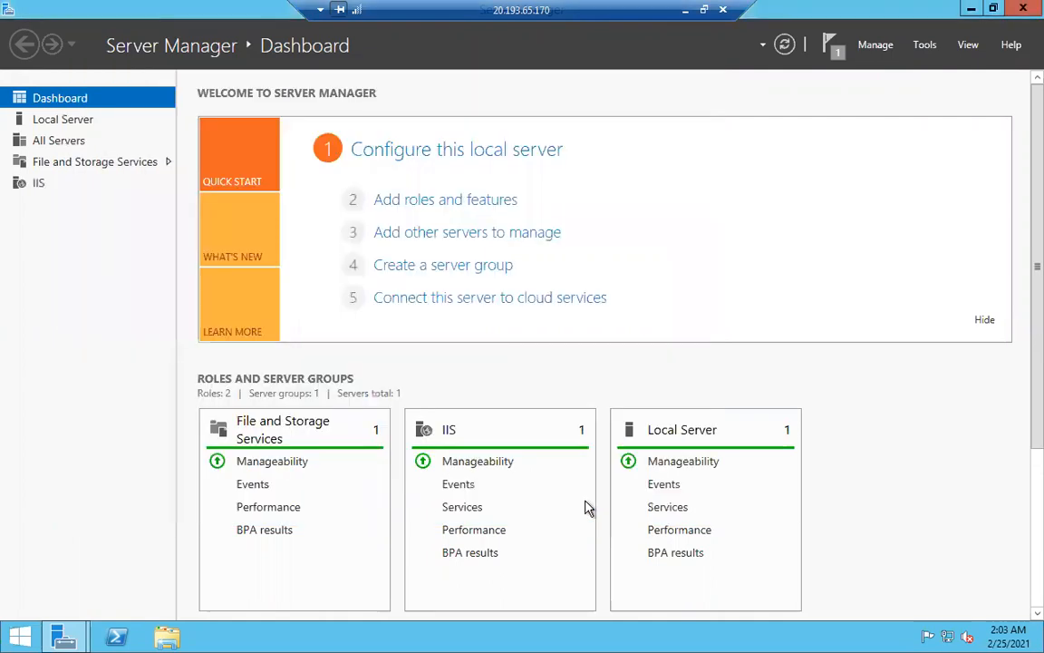
Browse to C:\inetpub\wwwroot on Web1 and open iis-85 in Paint via Edit.
click(181, 636)
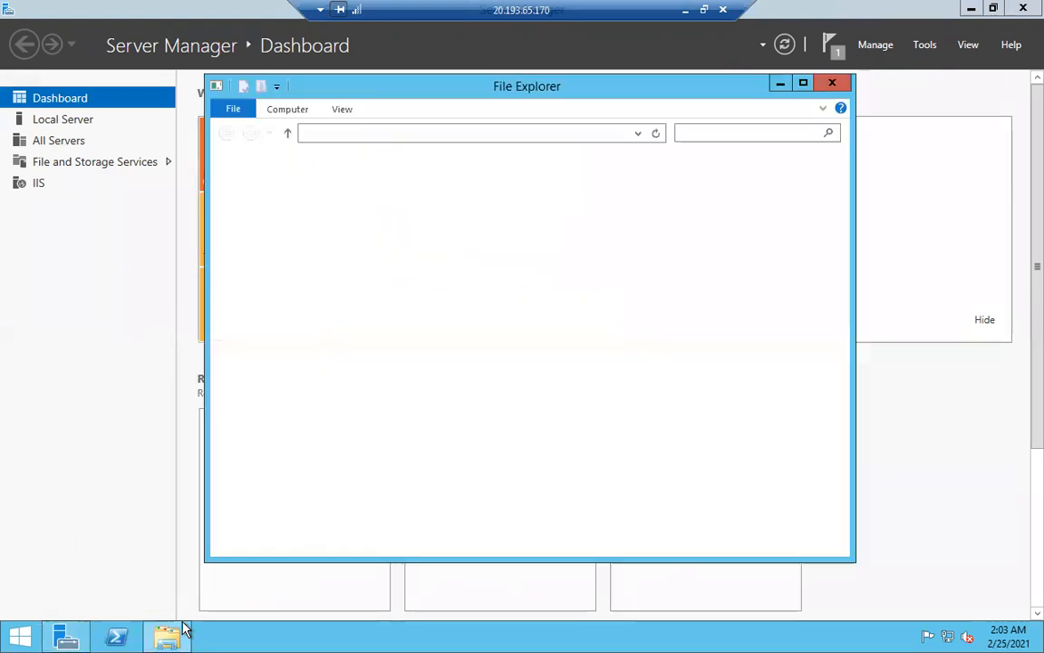
double_click(467, 361)
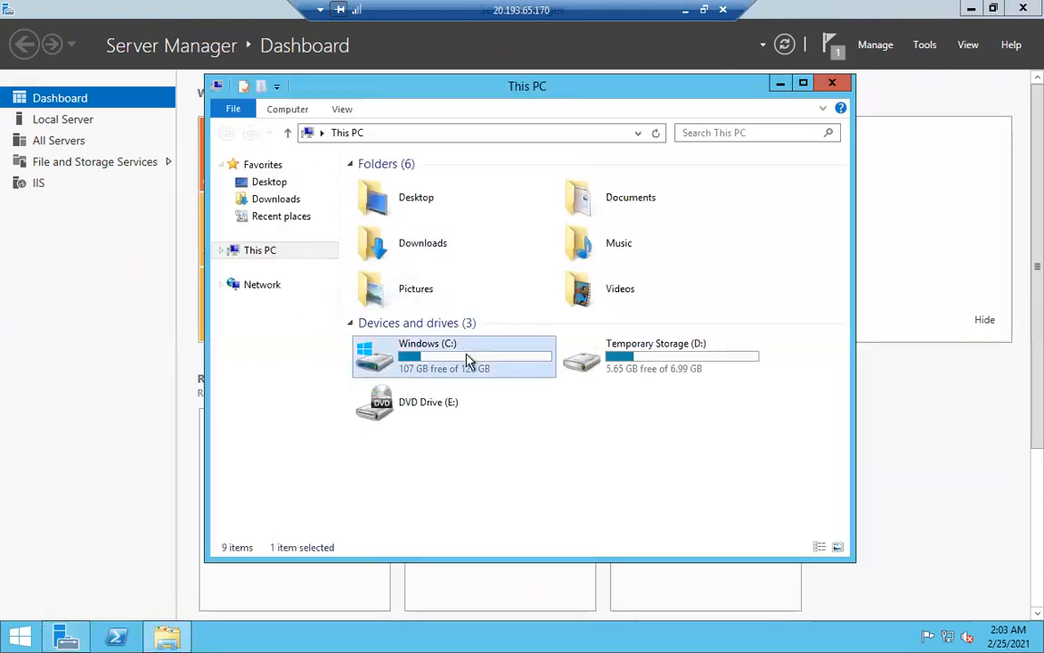
double_click(398, 182)
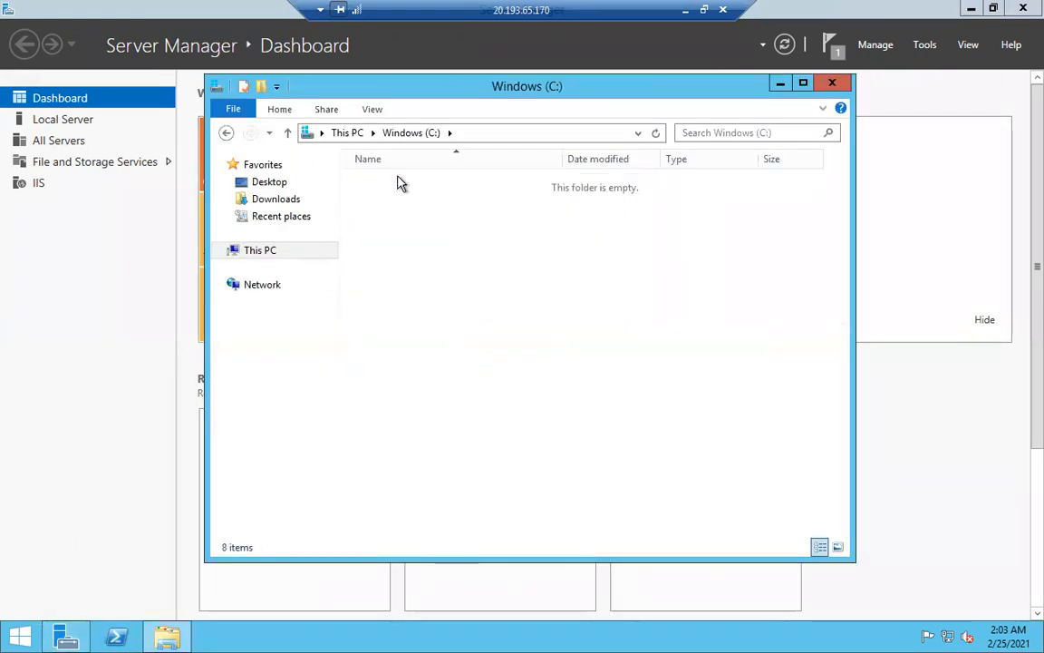
double_click(396, 258)
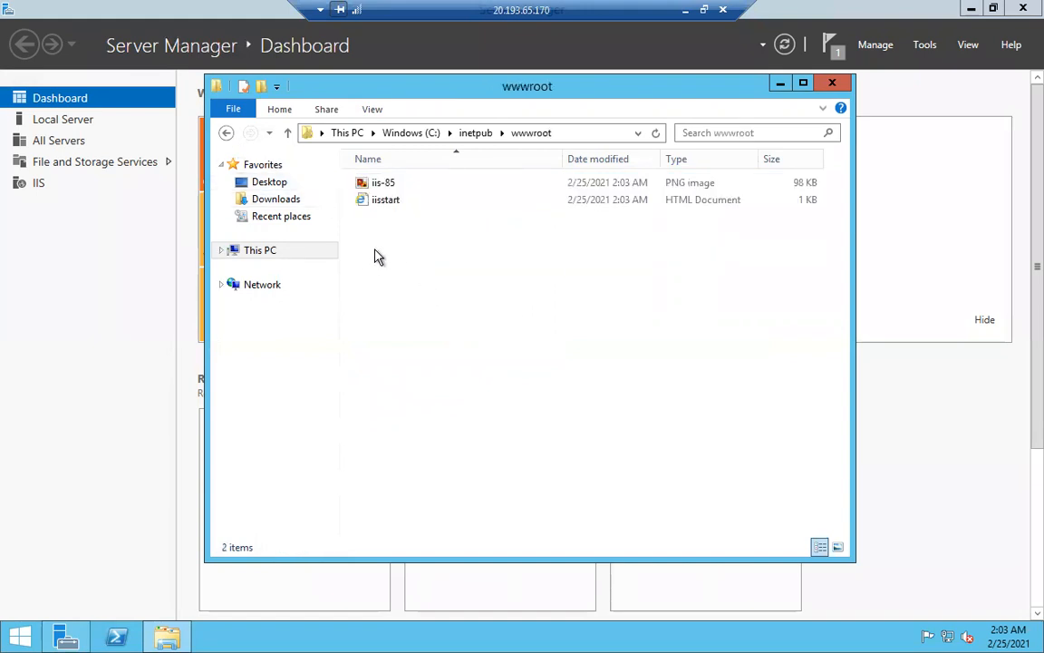
right_click(382, 185)
click(421, 192)
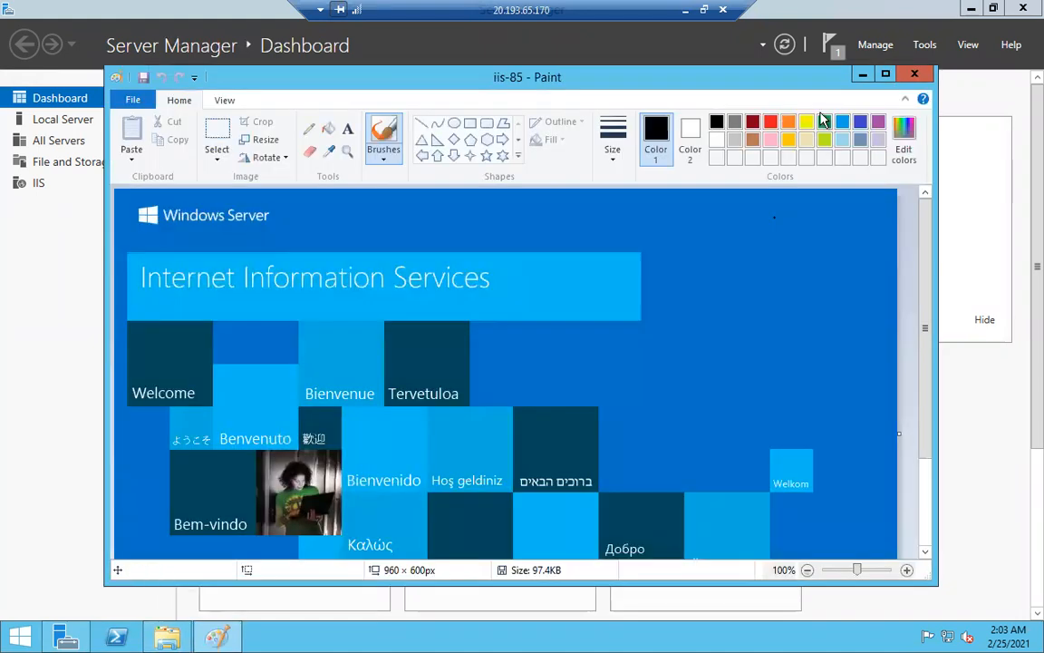
Add a dark-red 'Web server2' text caption above the IIS banner in Paint.
click(750, 124)
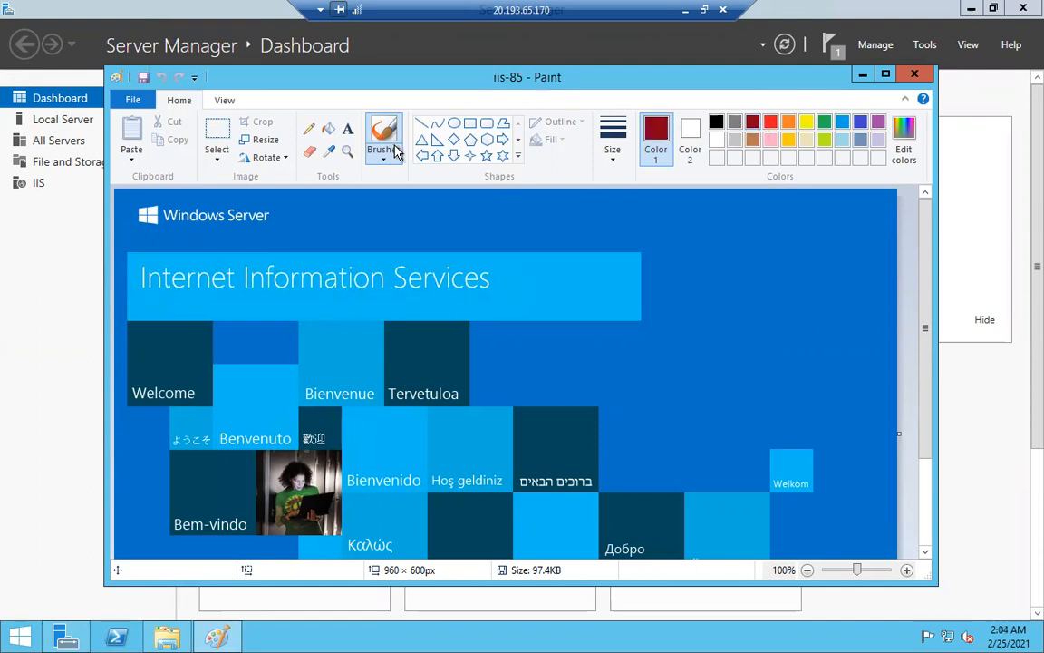
click(349, 132)
click(436, 214)
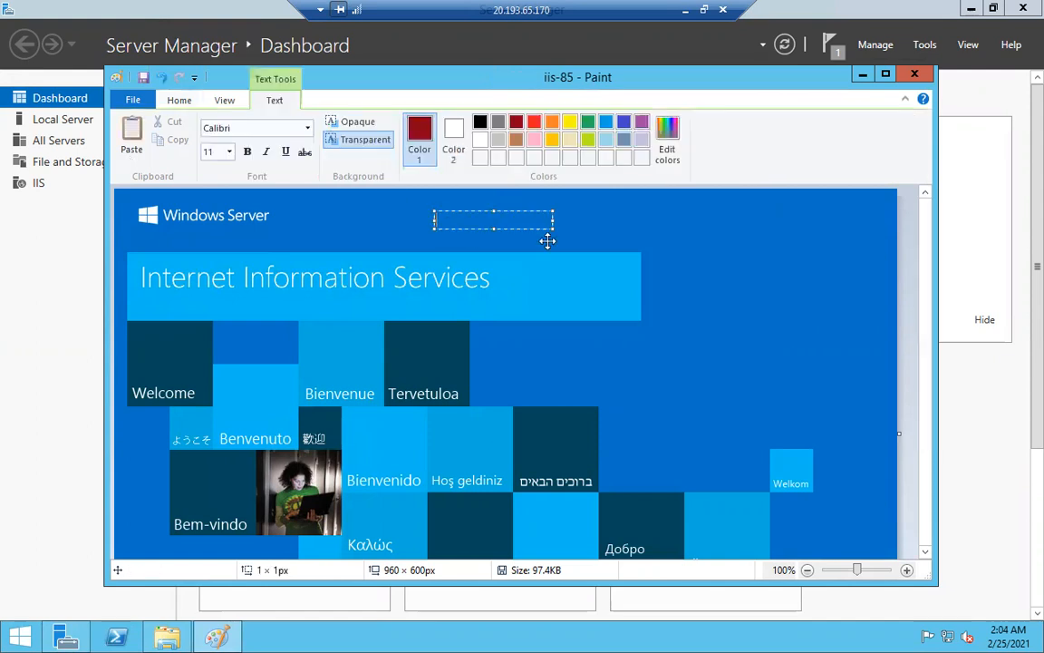
drag(553, 229, 749, 368)
text(W)
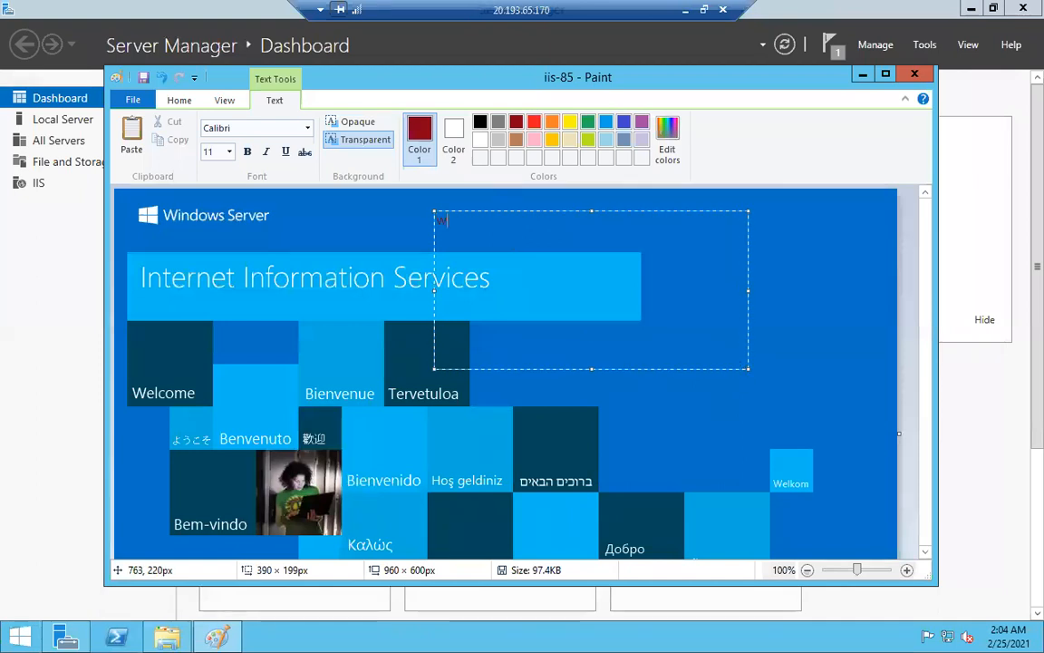
text(eb server2)
Resize the caption to 26, commit it, then disconnect the remote desktop session.
key(ctrl+a)
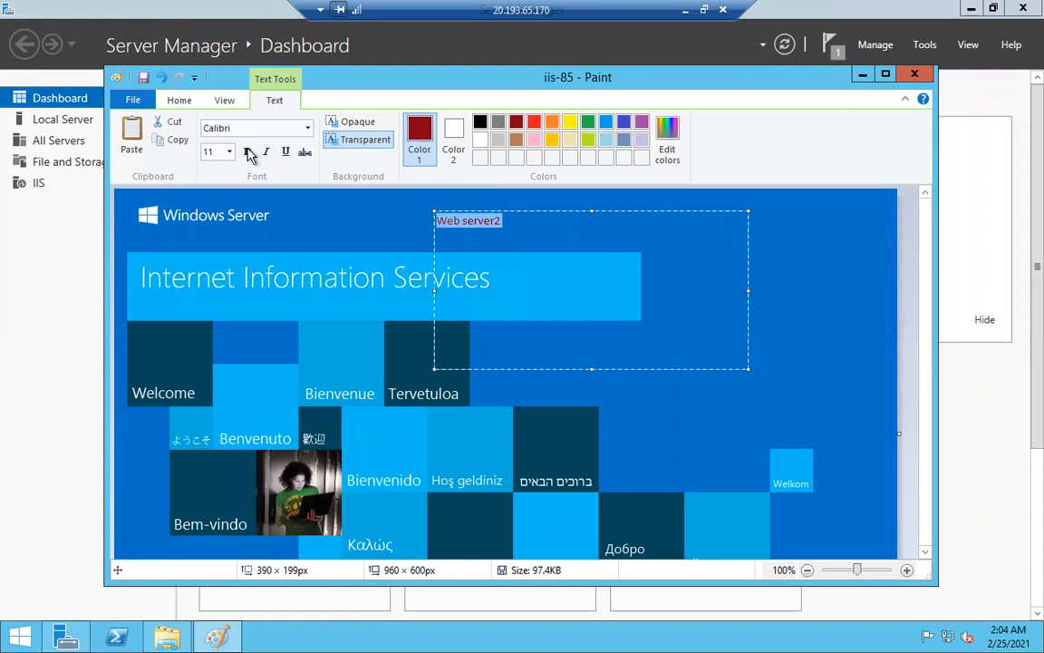
click(218, 638)
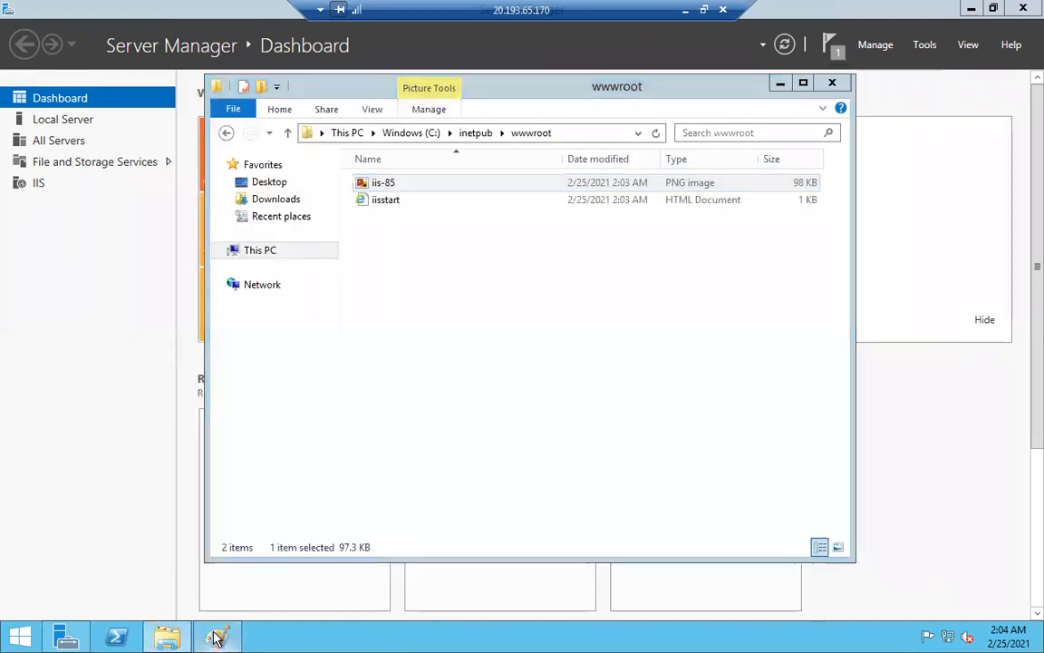
click(216, 638)
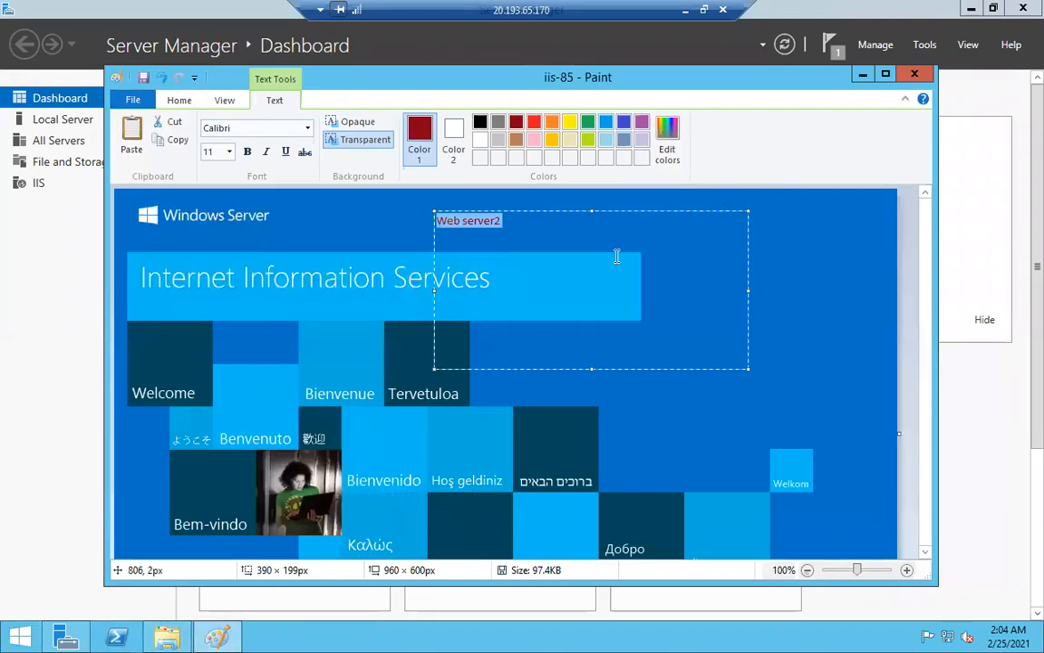
click(217, 151)
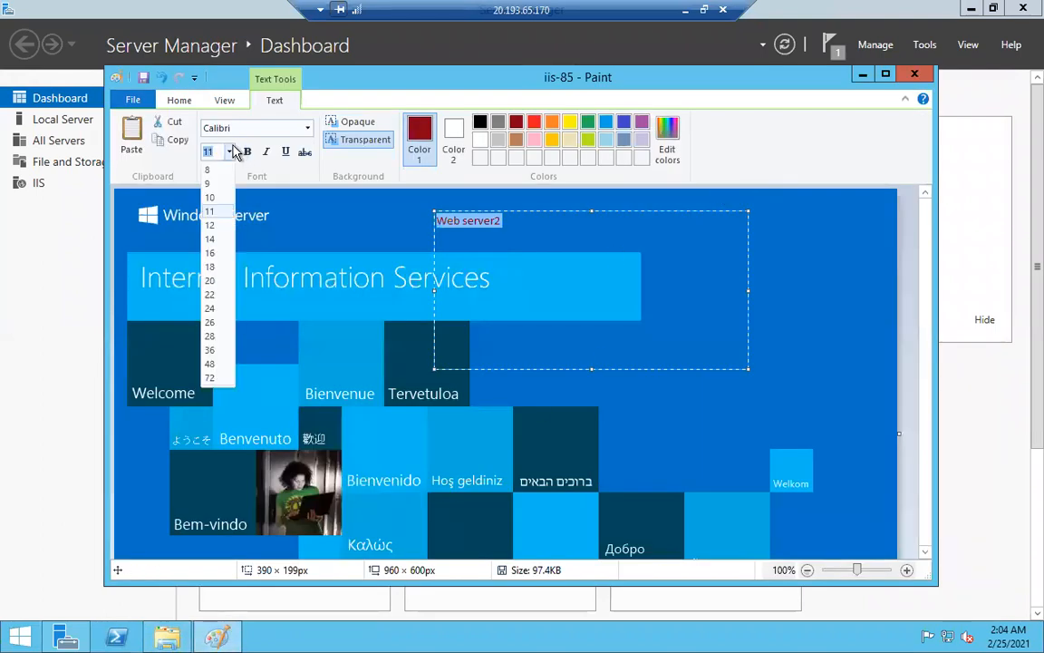
click(212, 326)
click(819, 18)
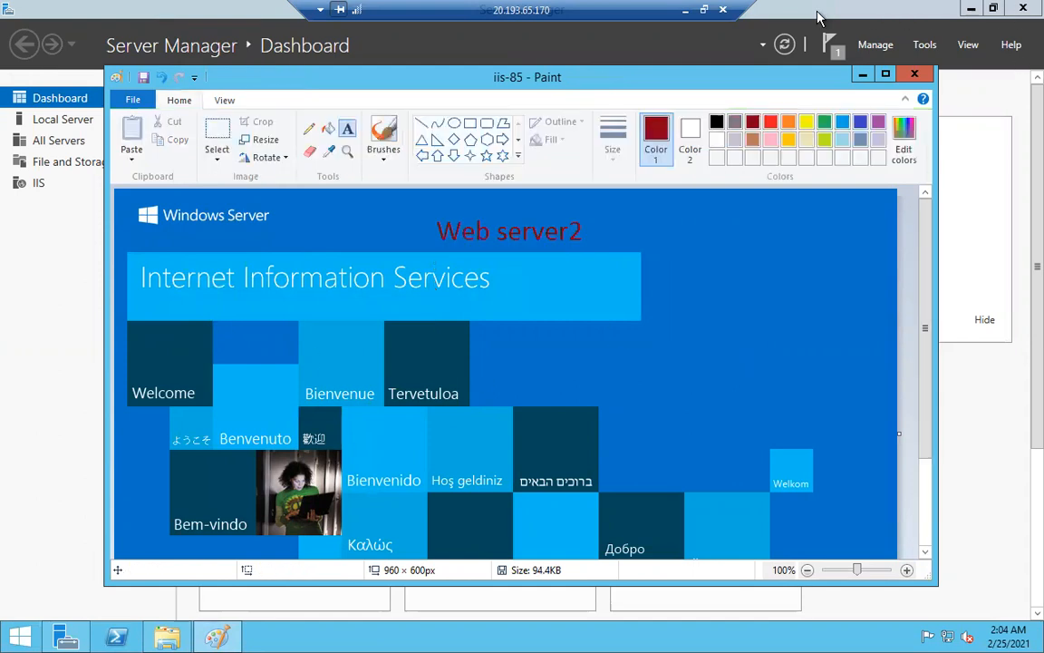
click(723, 9)
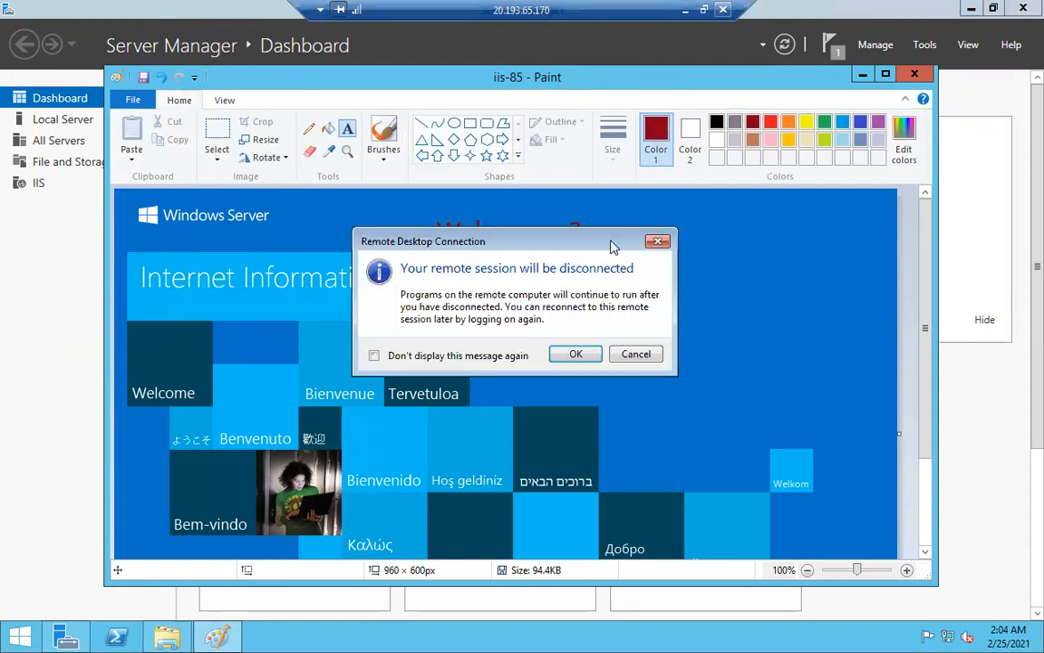
click(574, 354)
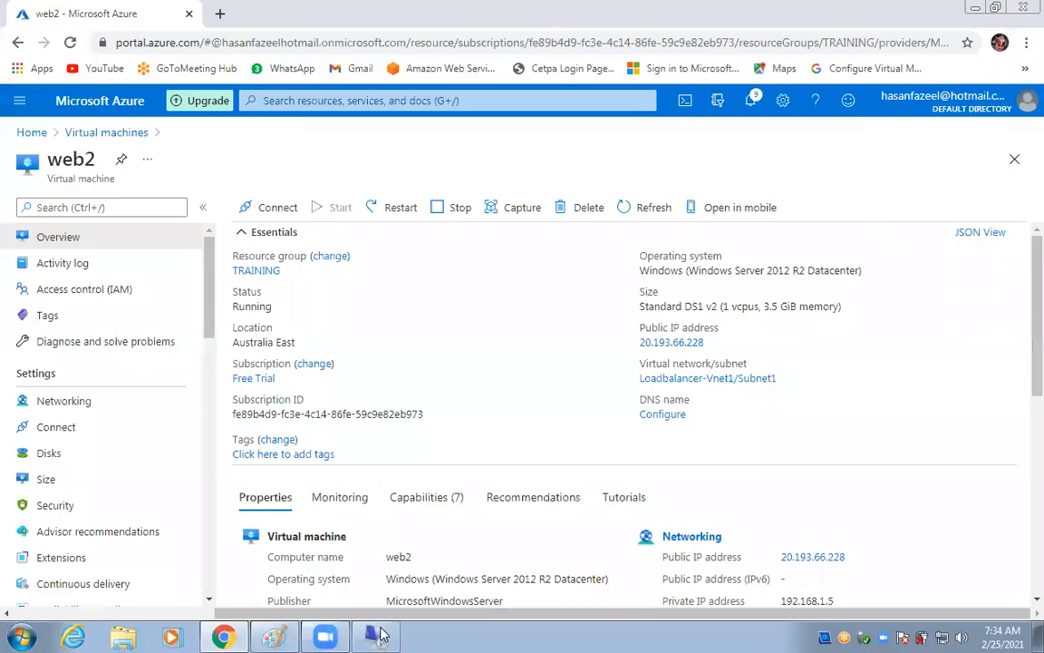
Bring the untitled Paint diagram with the IIS Role callouts to the front.
click(274, 637)
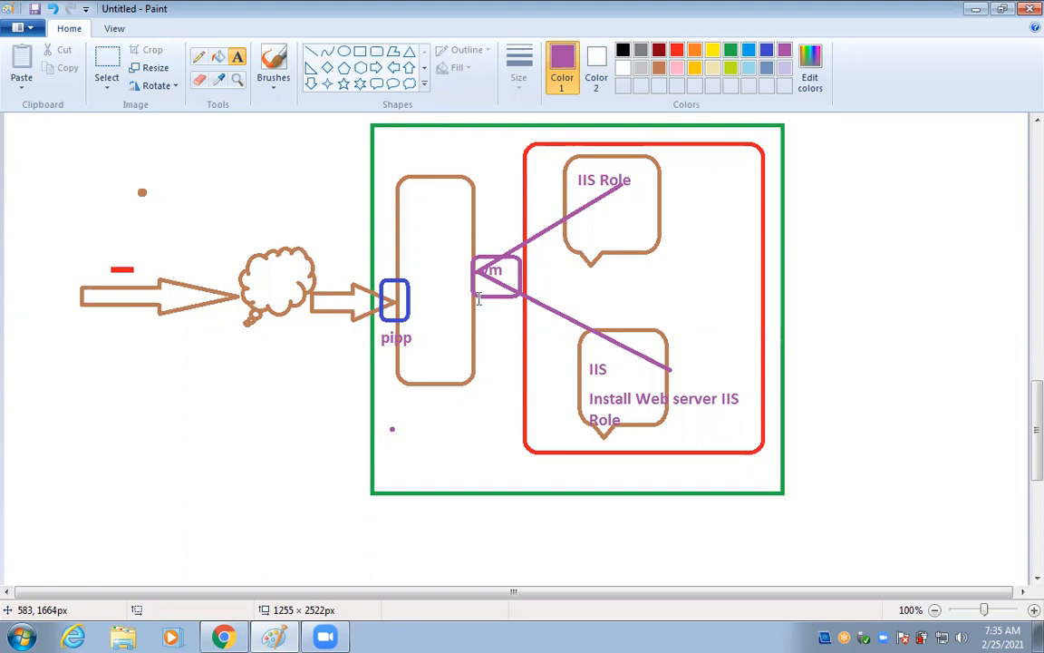
Minimize Paint and open the Add backend pool form from Aus-LB's Backend pools page.
click(976, 11)
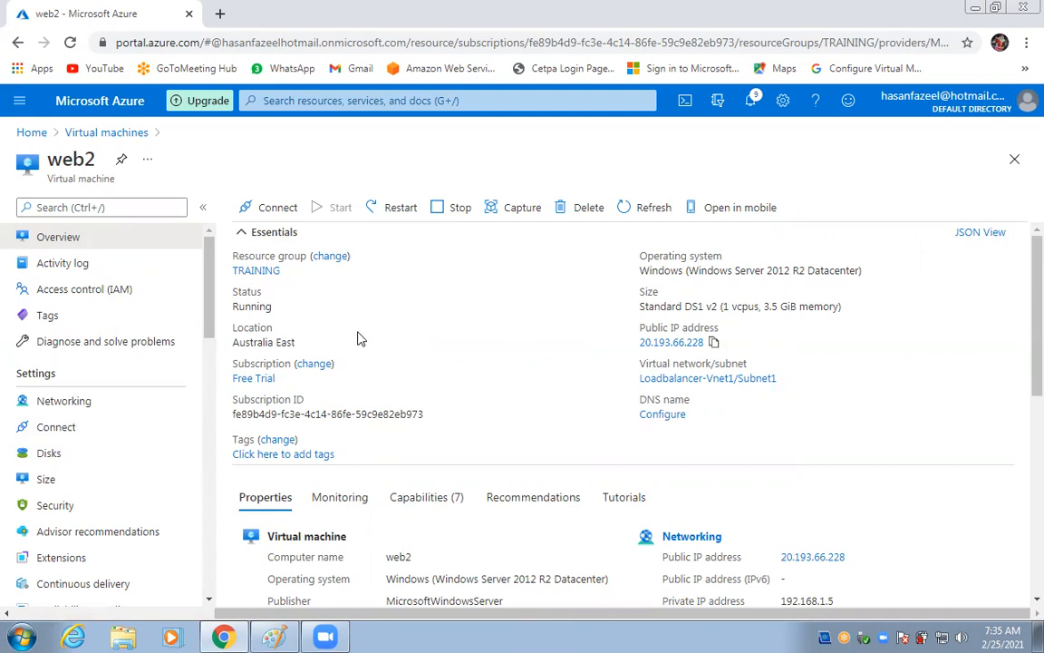
click(27, 133)
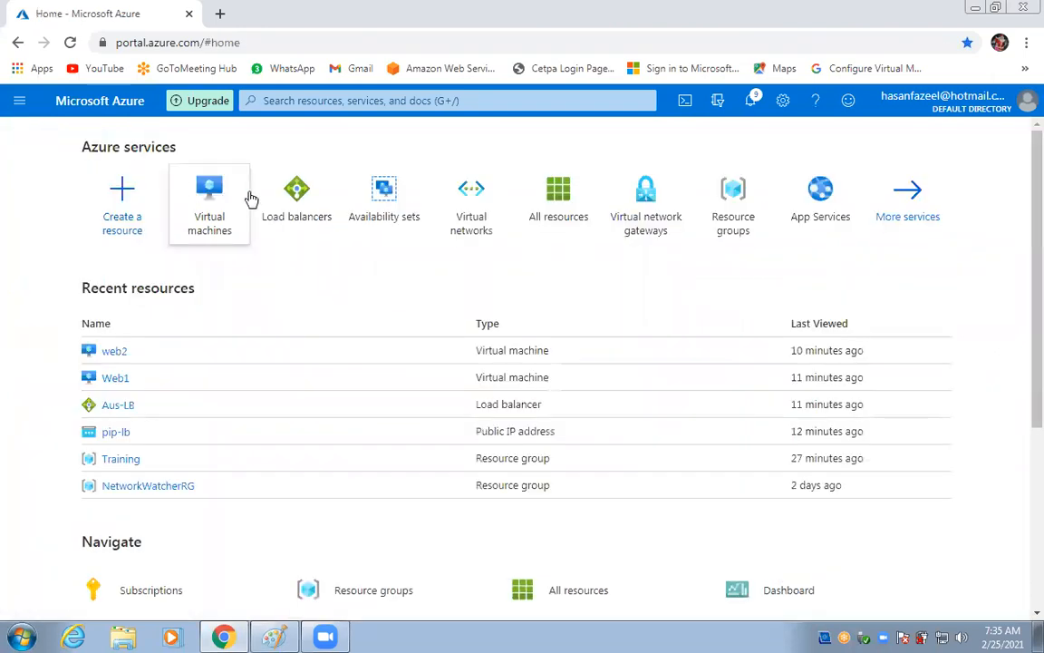
click(294, 219)
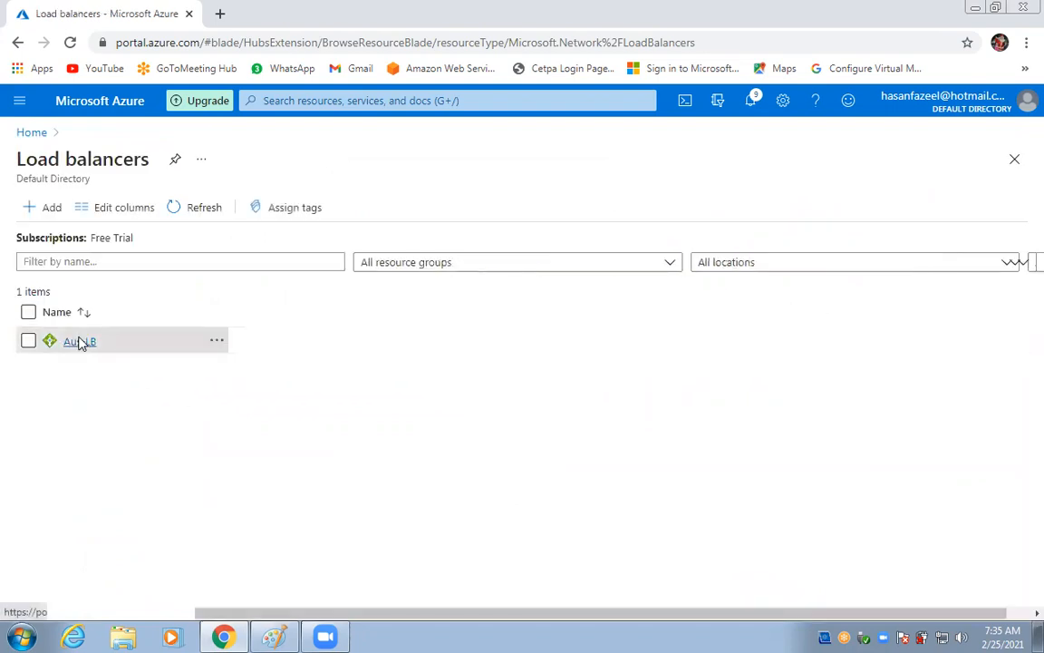
click(80, 342)
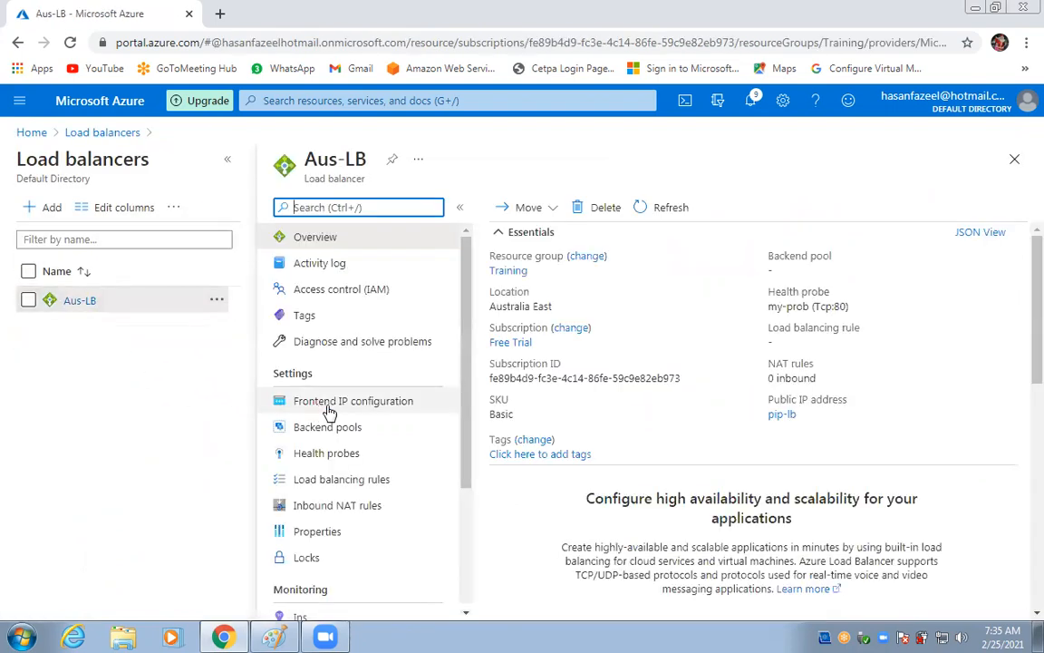
click(373, 403)
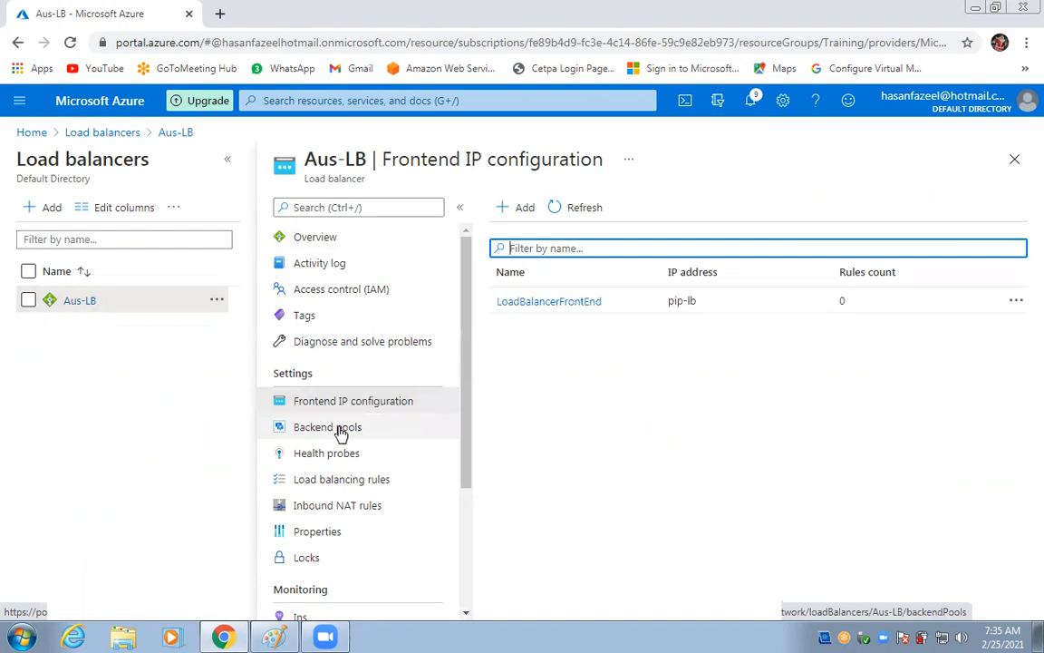
click(341, 430)
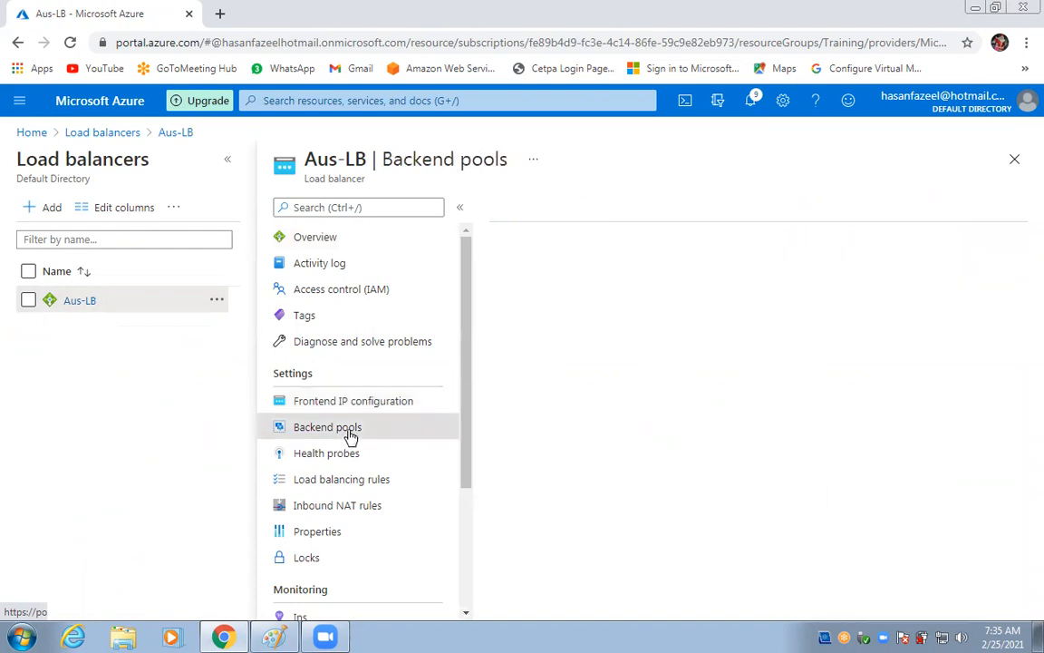
click(518, 212)
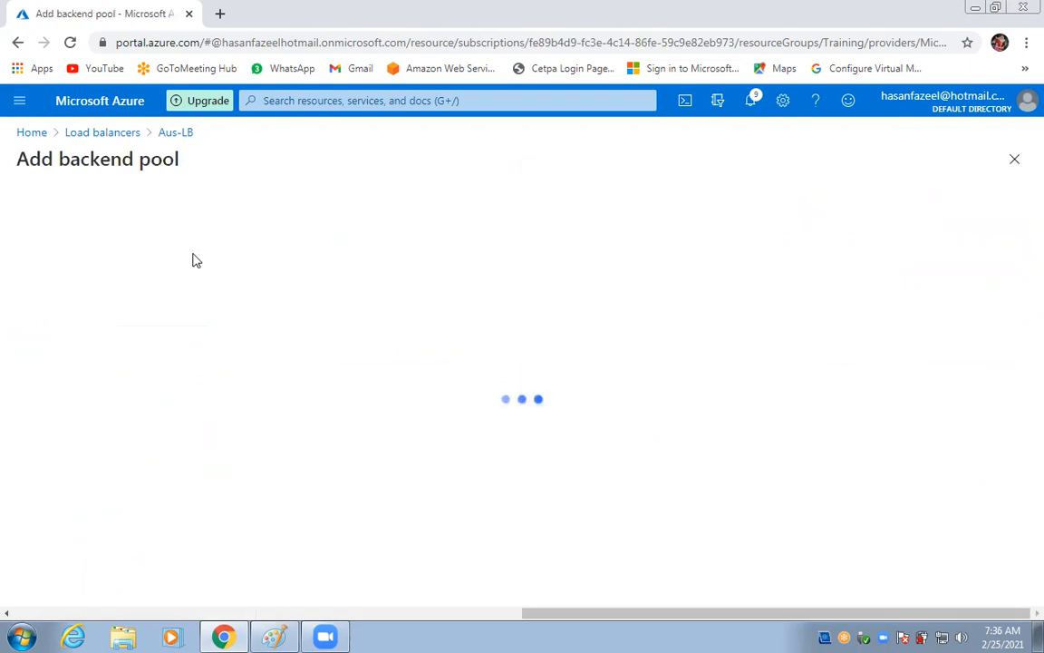
Name the pool my-vms on Loadbalancer-Vnet1, associated with virtual machines.
click(158, 236)
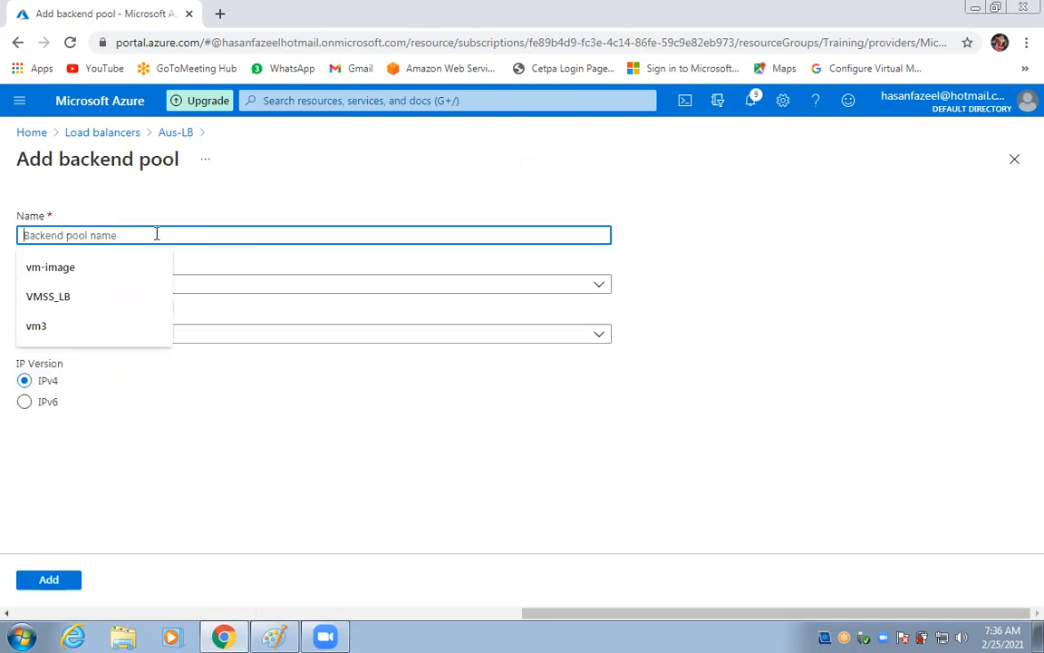
text(my-)
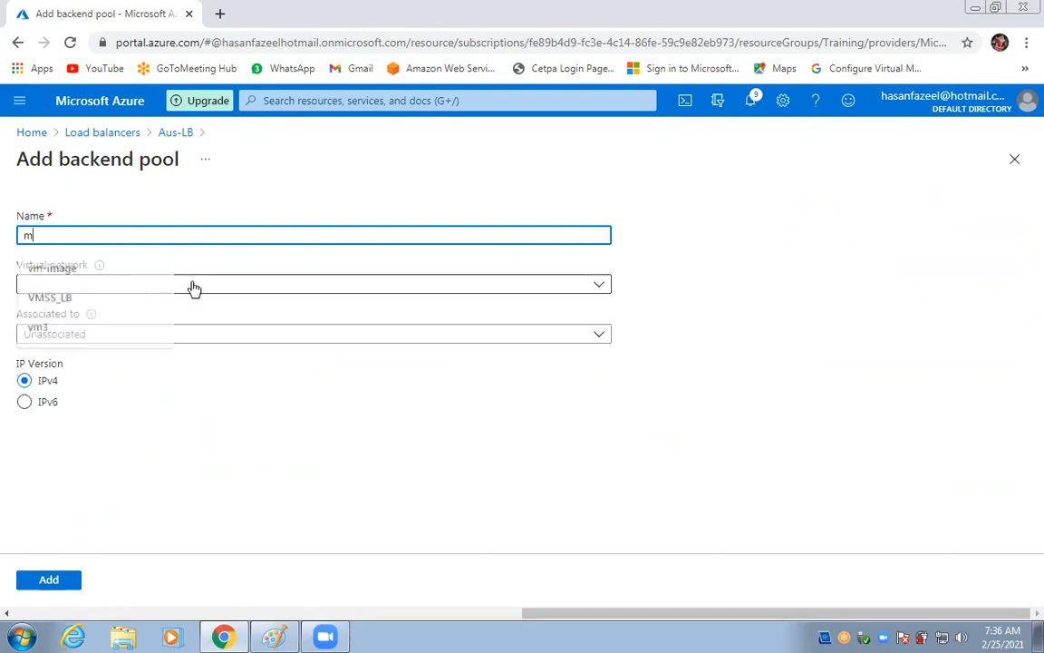
key(BackSpace)
text(-vms)
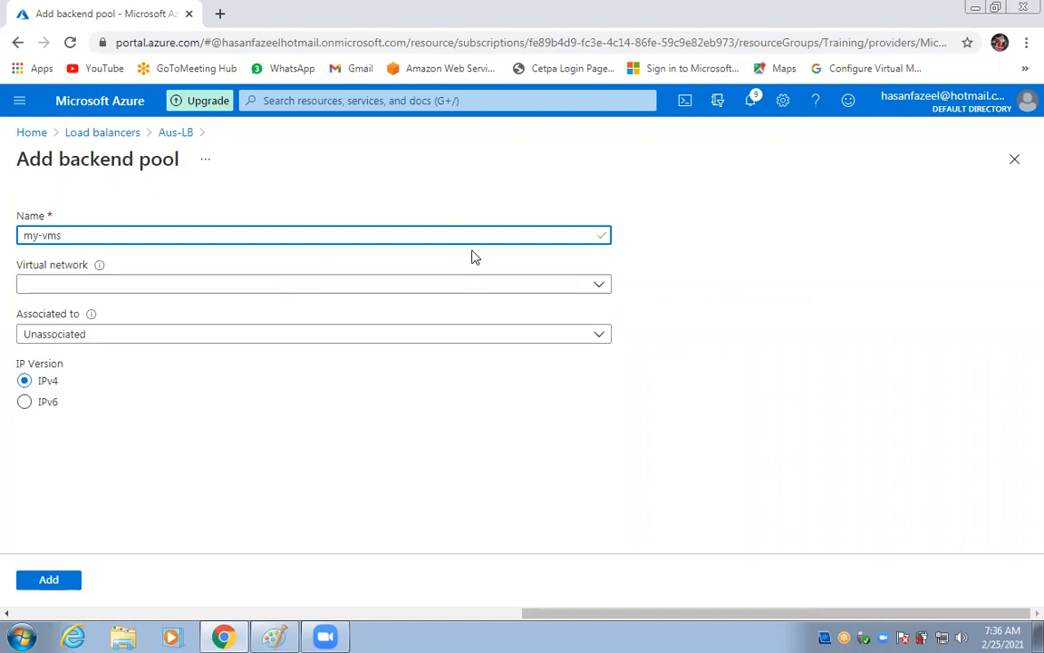
click(457, 289)
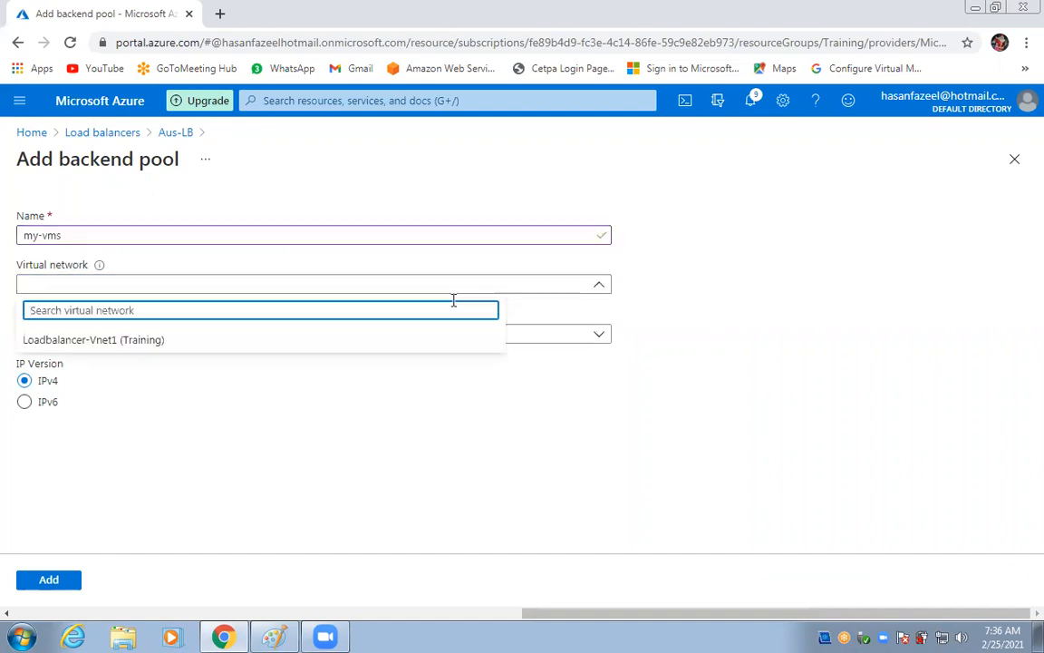
click(70, 343)
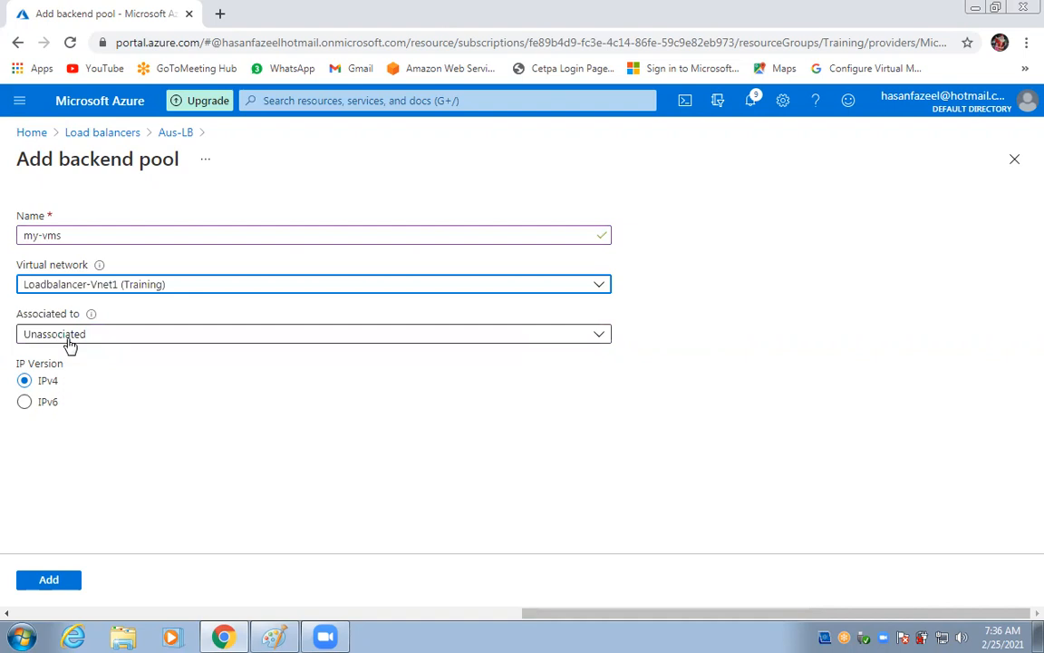
click(70, 343)
click(76, 382)
Add the web1 and web2 virtual machines to the pool and create it.
click(32, 540)
click(155, 342)
click(154, 367)
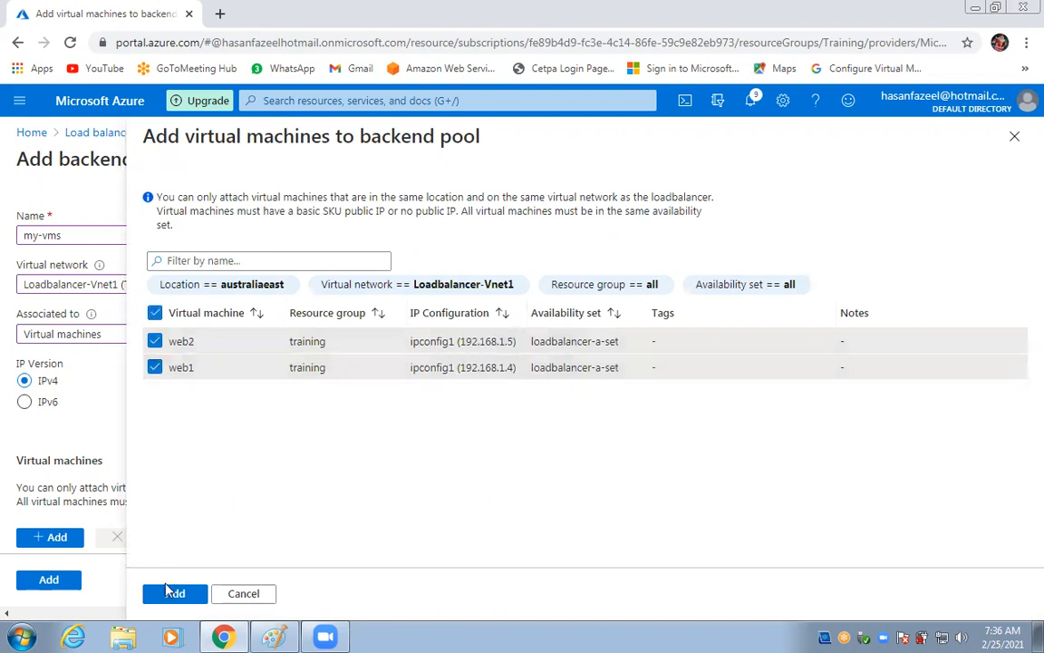
click(167, 592)
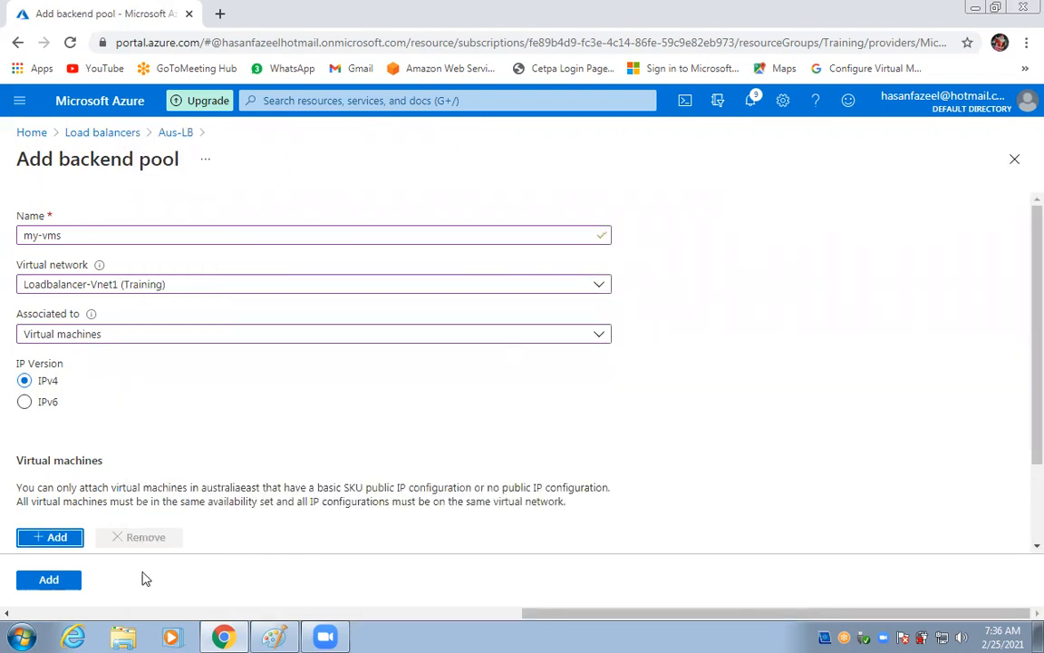
scroll(154, 507, down, 2)
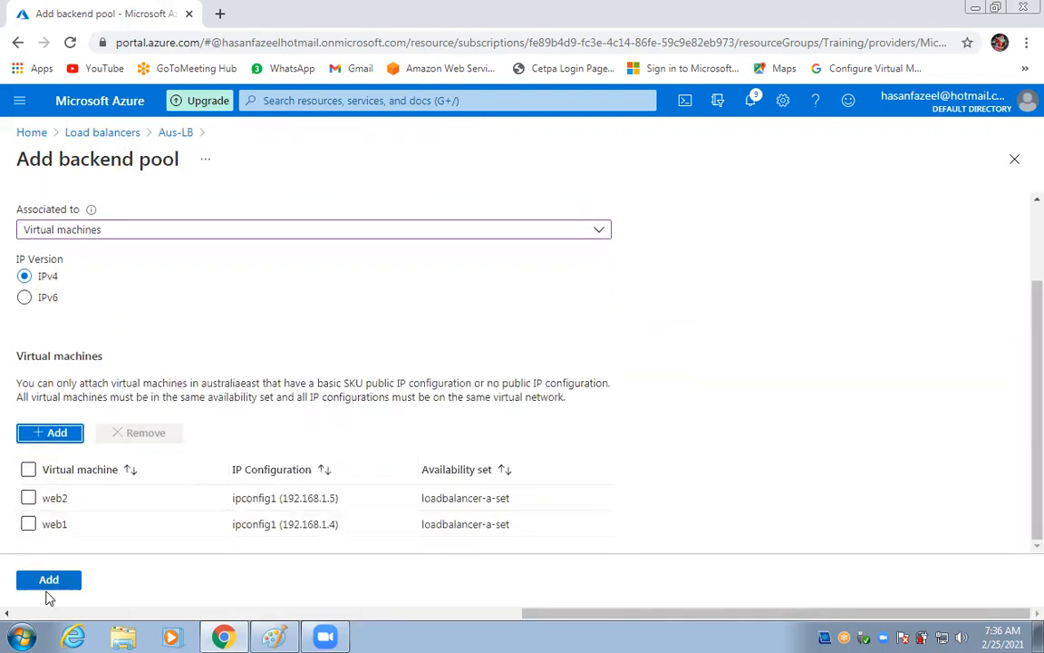
click(28, 474)
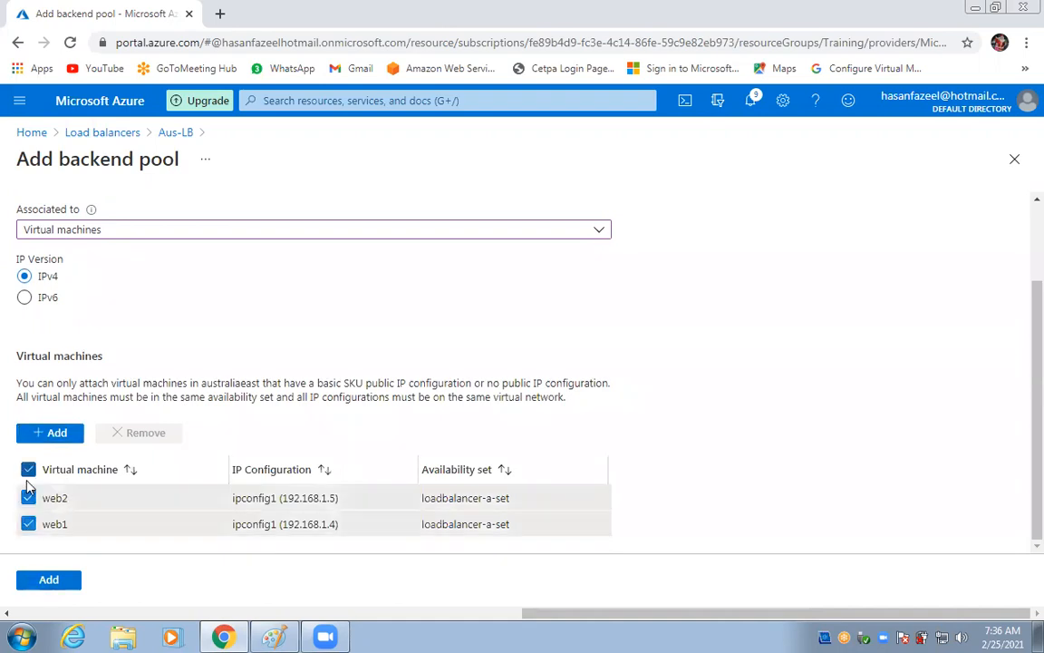
click(52, 587)
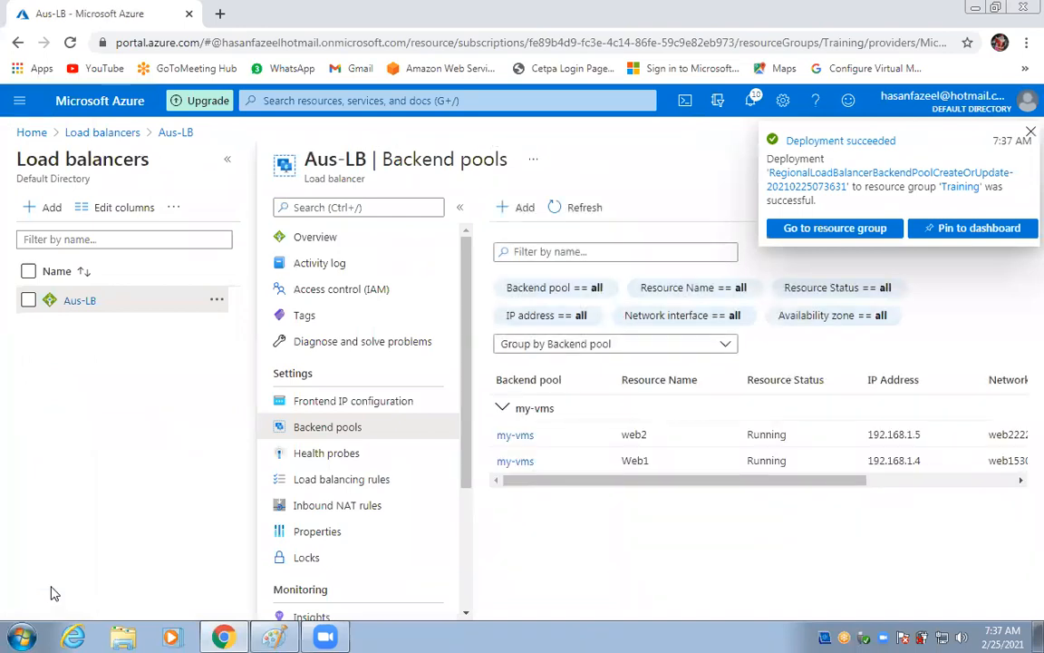
Review health probes, then start a new load balancing rule and discard it unsaved.
click(324, 458)
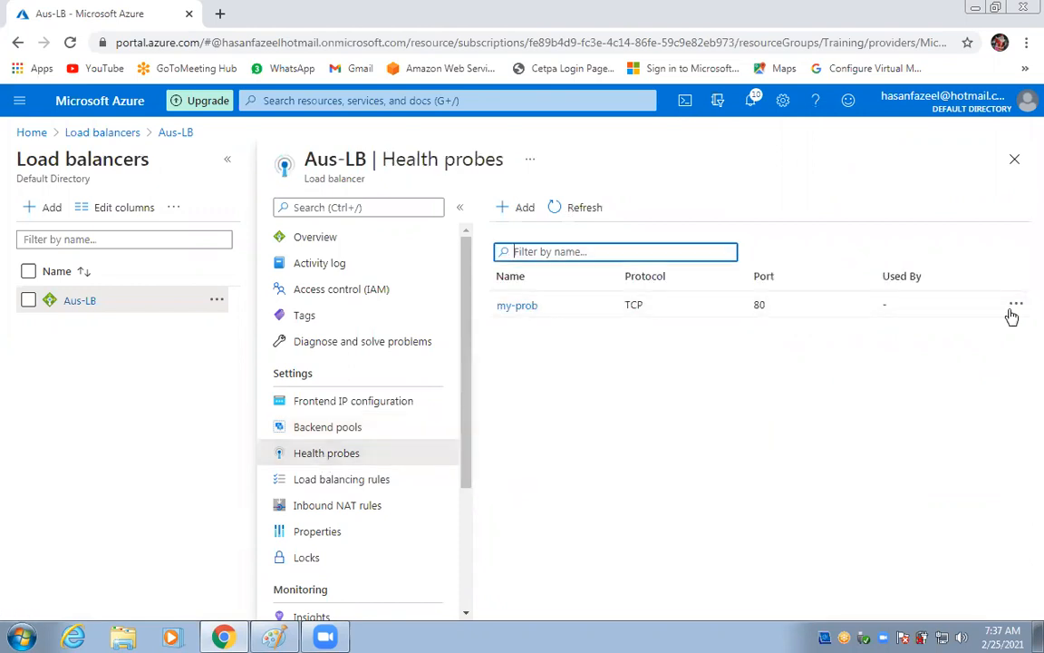
click(319, 480)
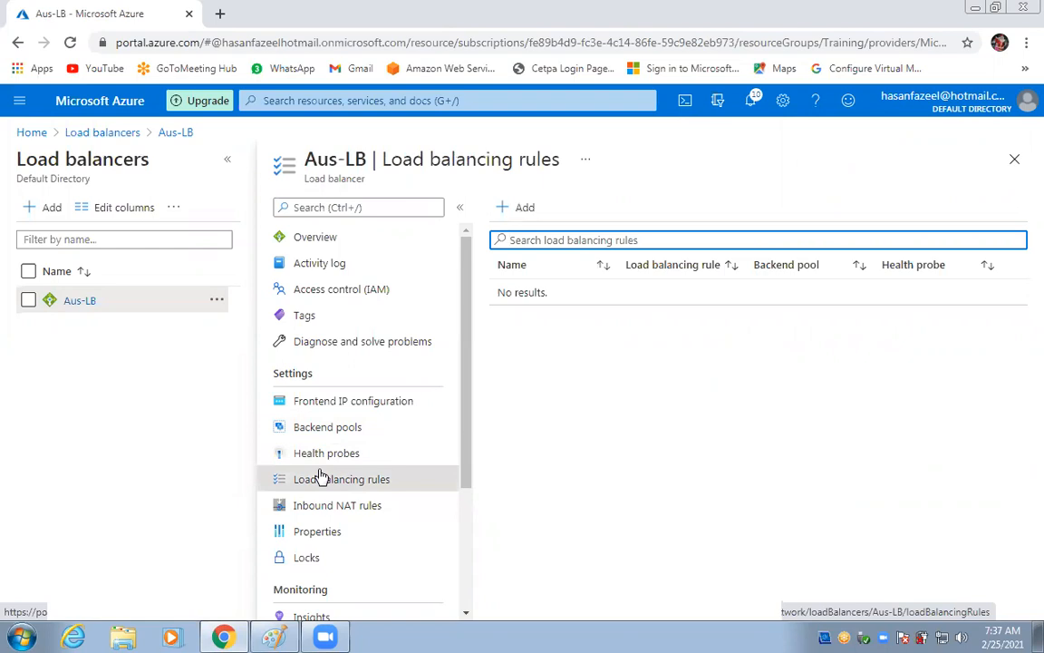
click(533, 214)
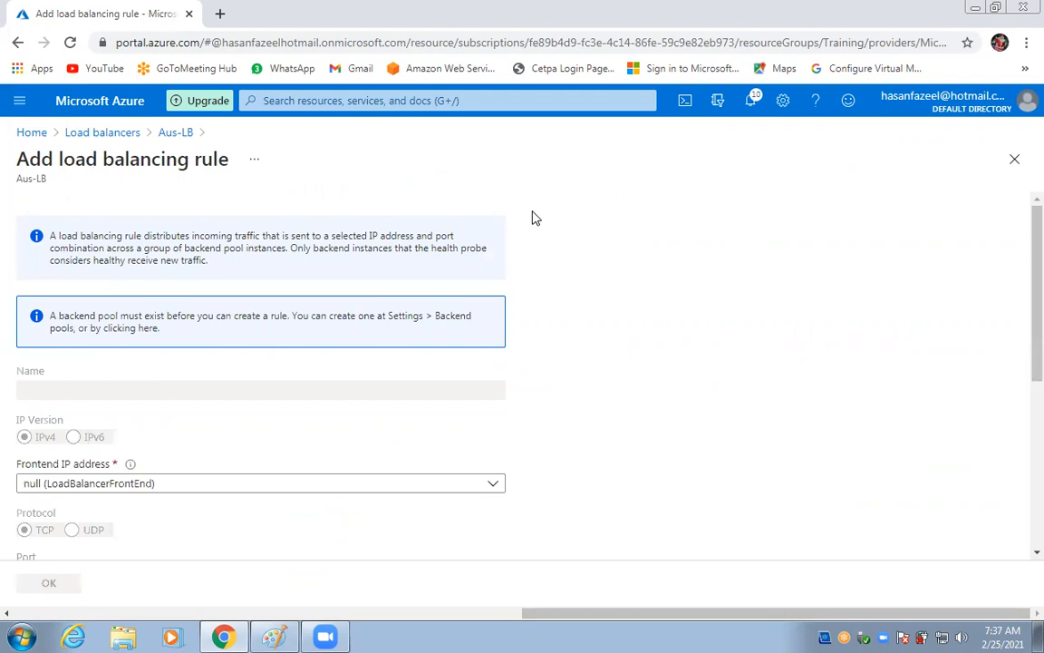
scroll(208, 361, down, 2)
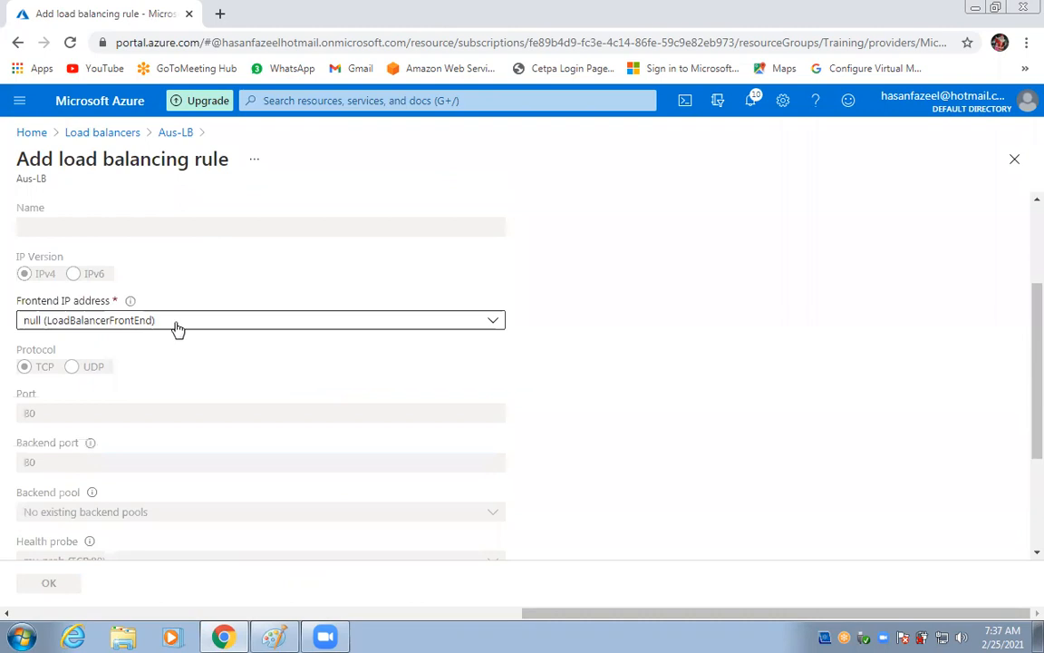
click(191, 325)
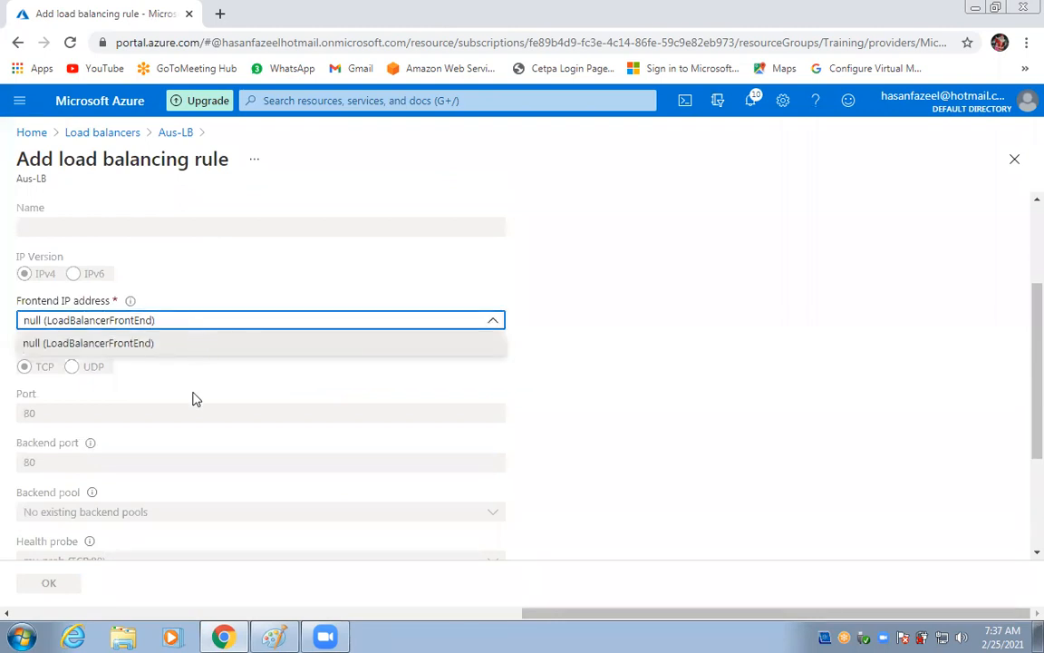
click(178, 343)
click(18, 43)
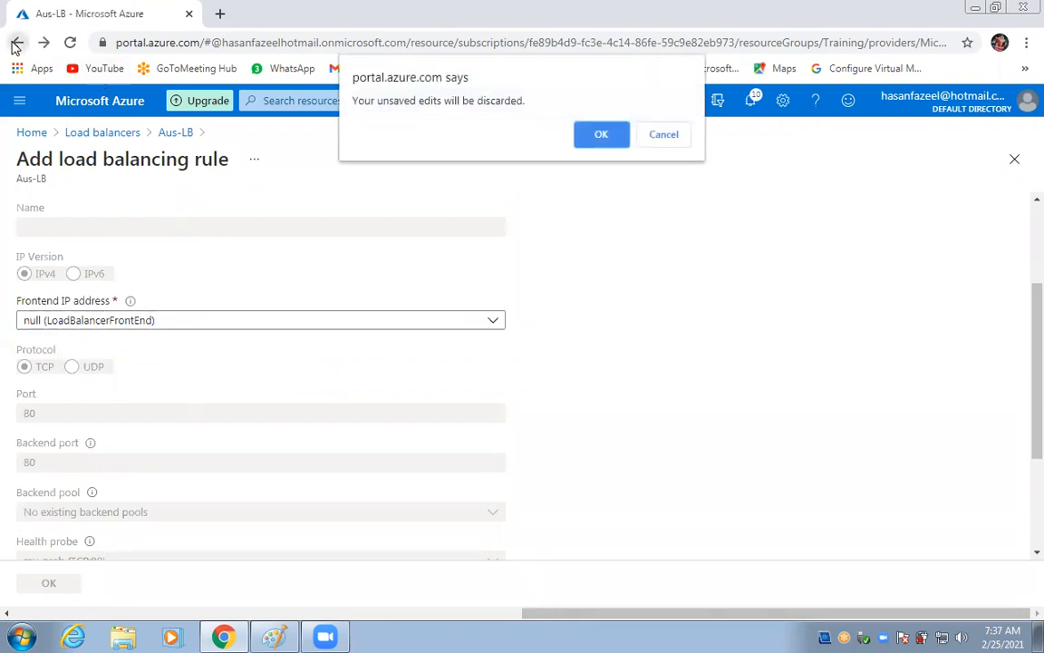
click(588, 134)
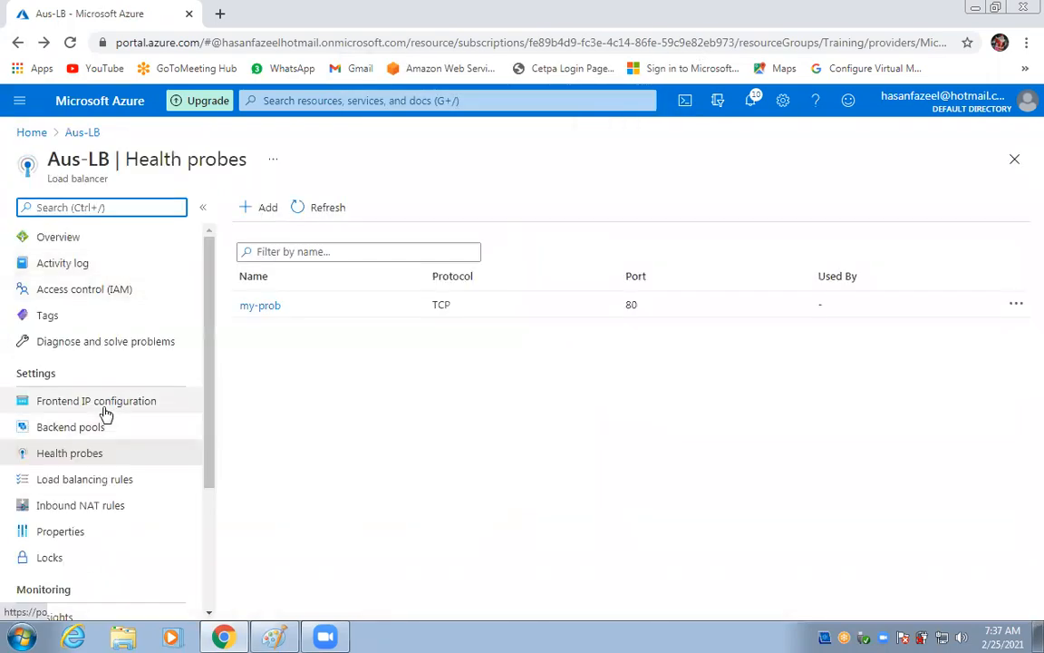
Try deleting the LoadBalancerFrontEnd configuration and dismiss the failed deletion notice.
click(98, 404)
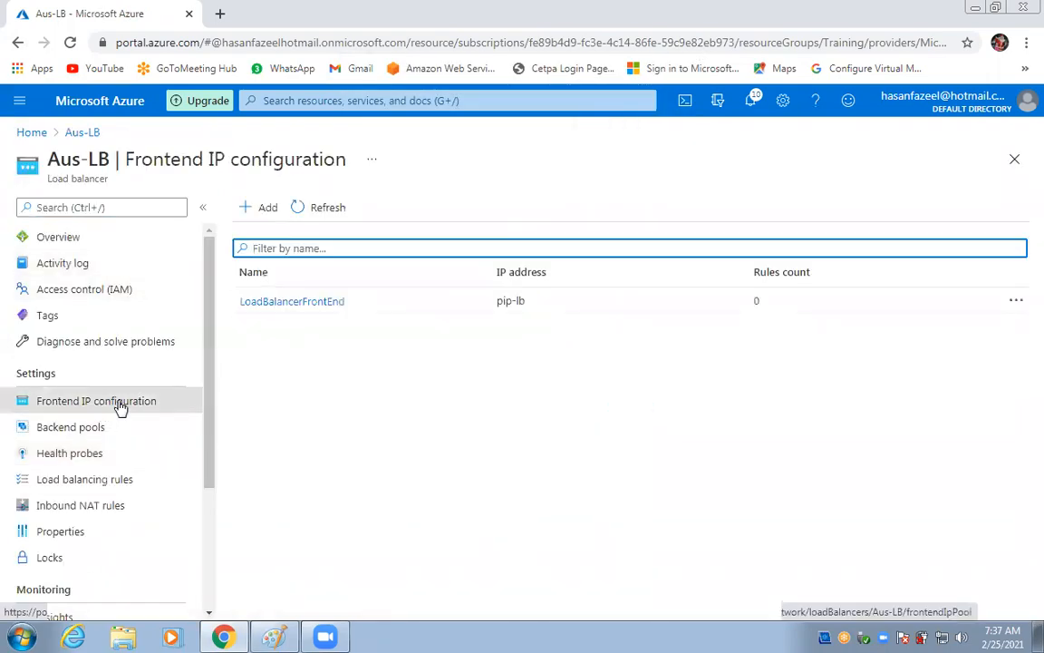
click(1014, 301)
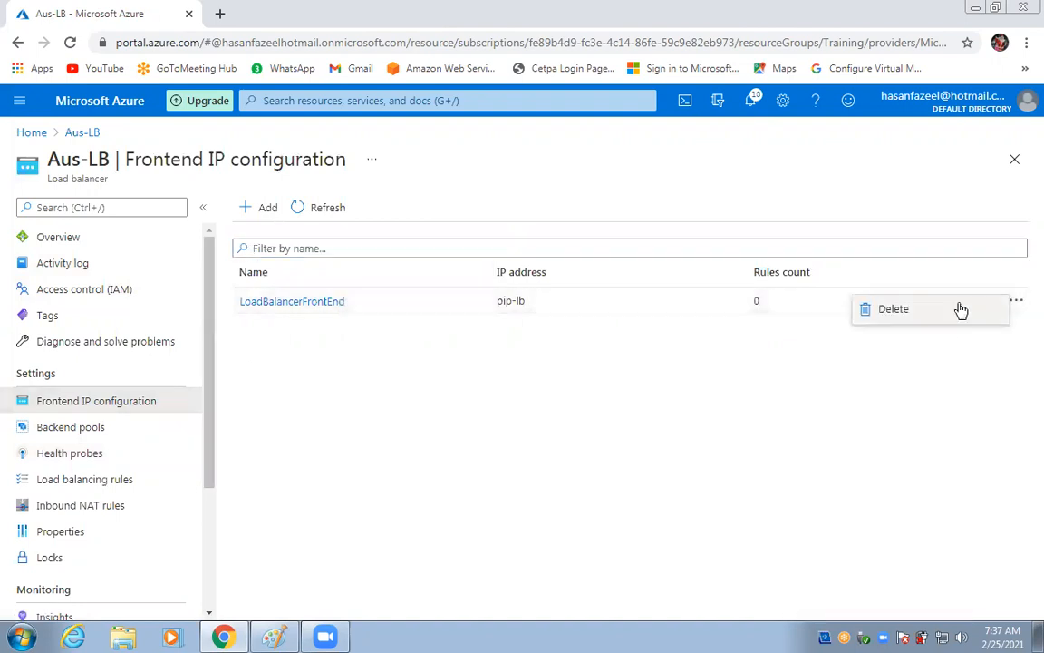
click(934, 310)
click(658, 264)
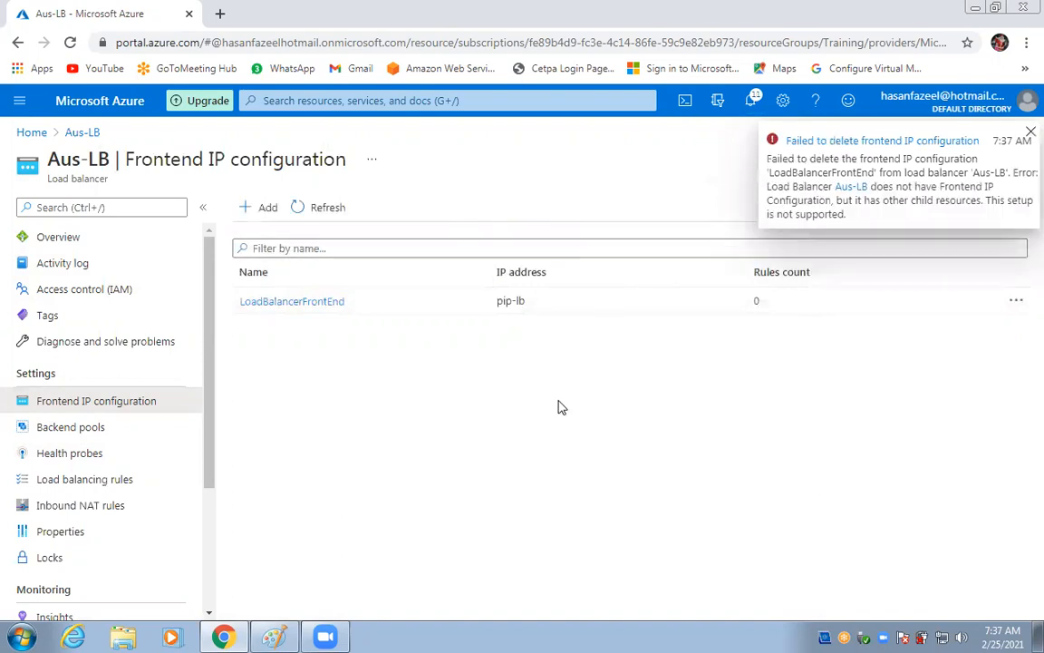
click(1030, 133)
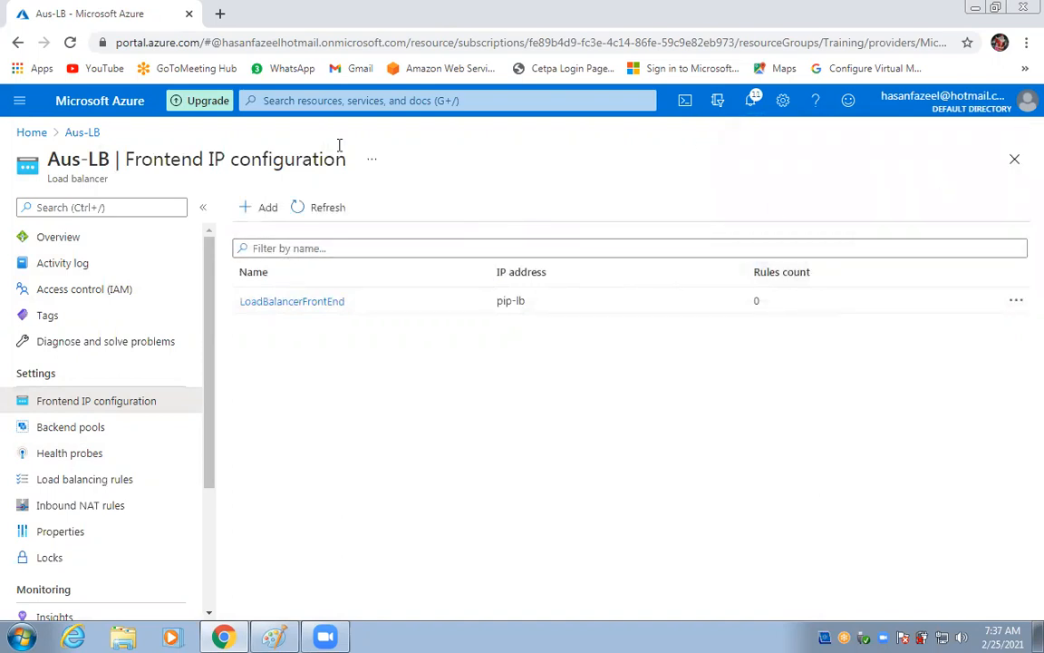
Start a frontend IP named mtpip using pip-lb, then discard the form.
click(266, 209)
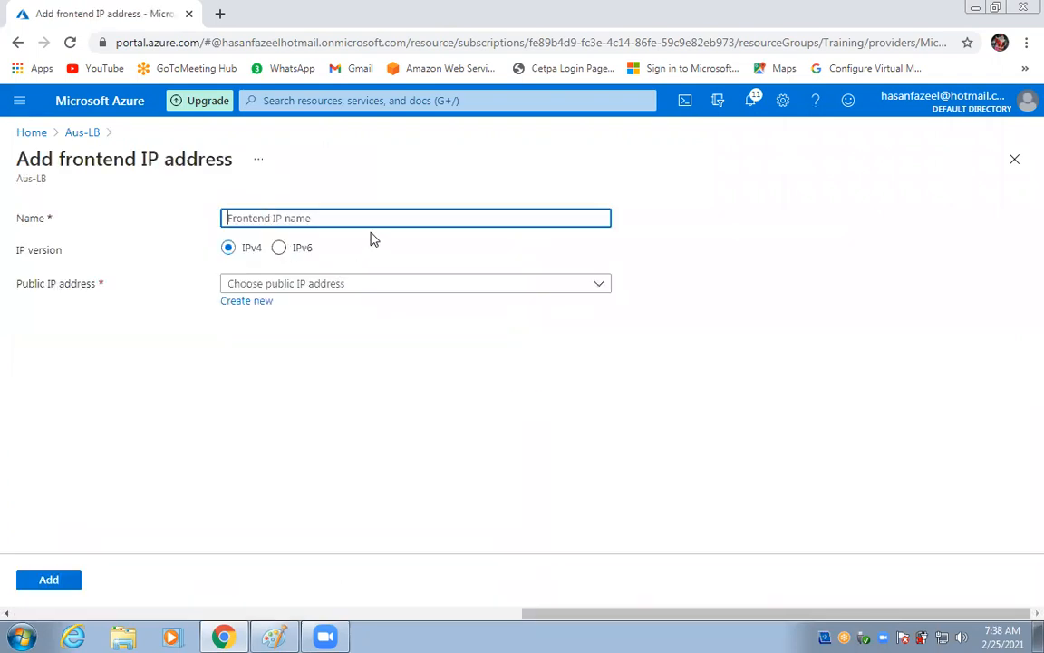
text(mtpip)
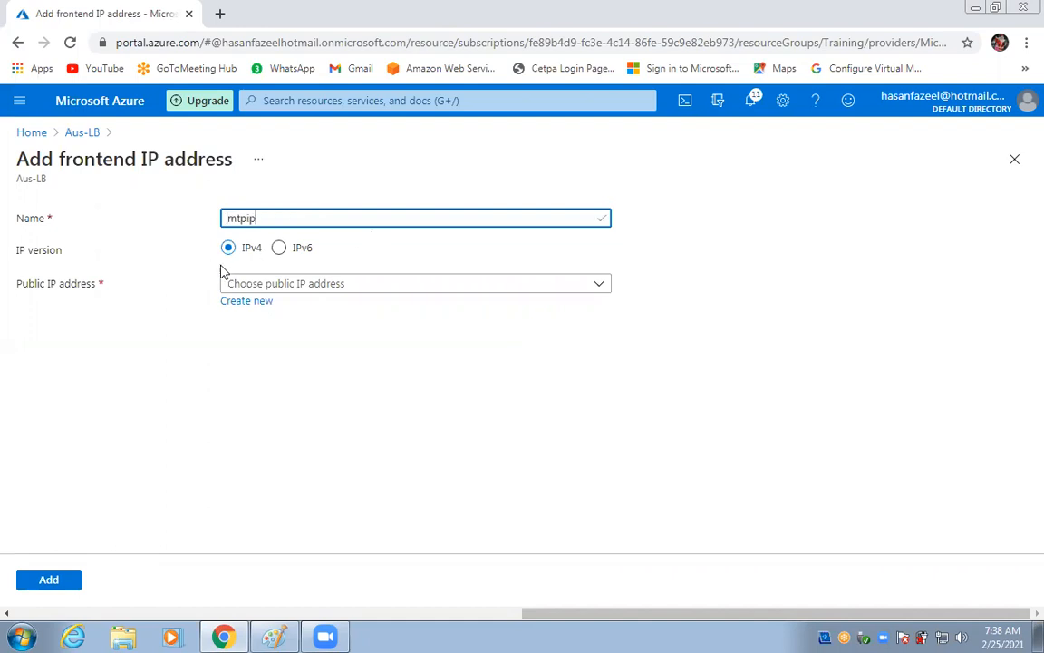
click(284, 287)
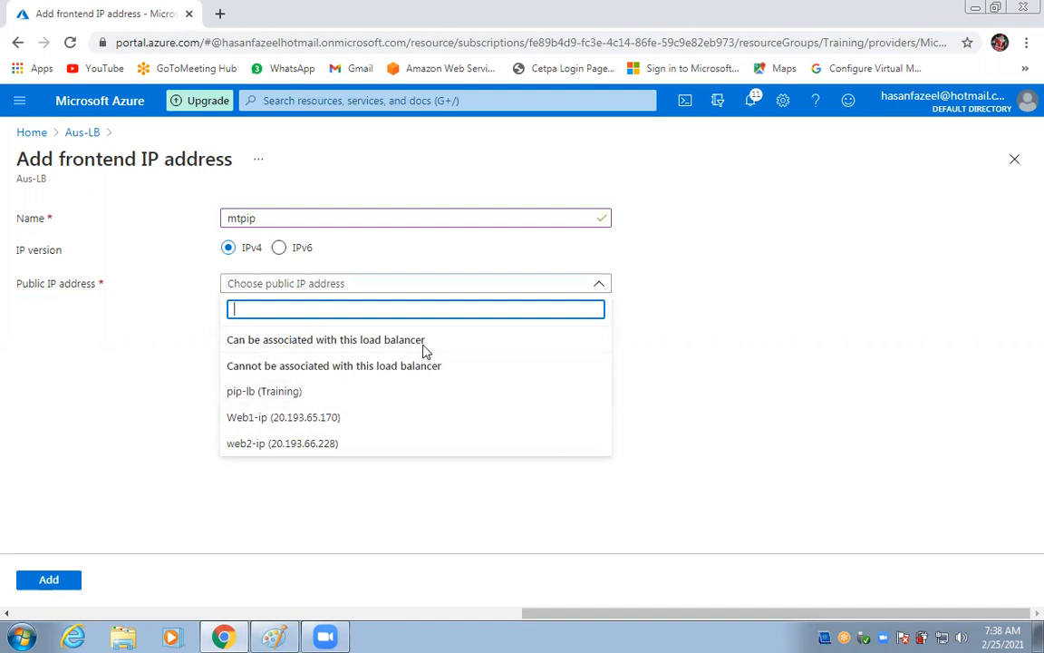
click(303, 399)
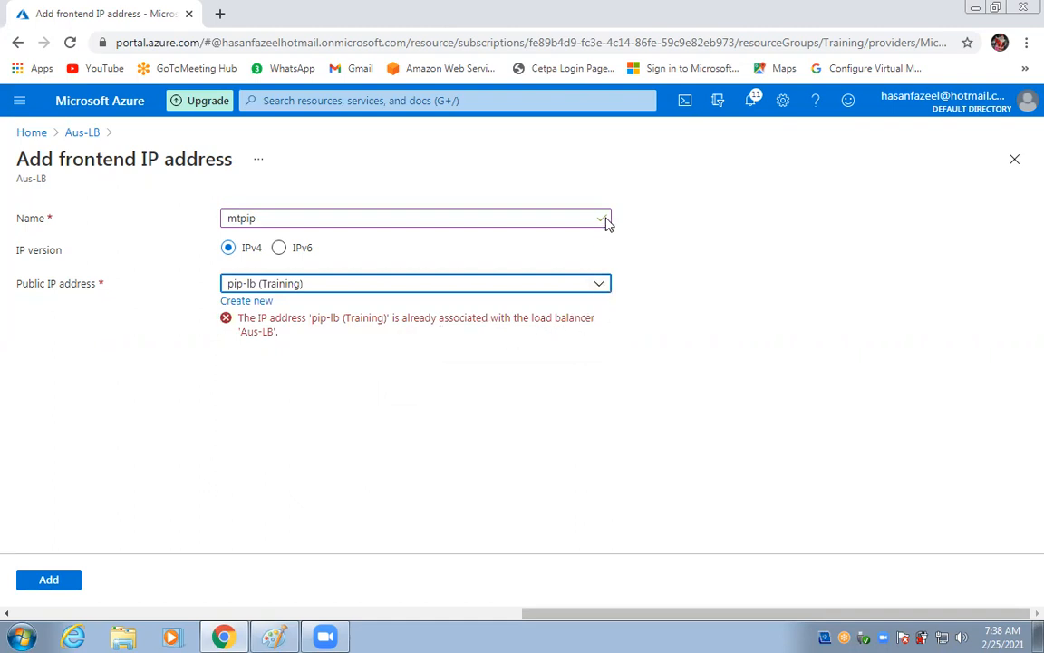
click(600, 286)
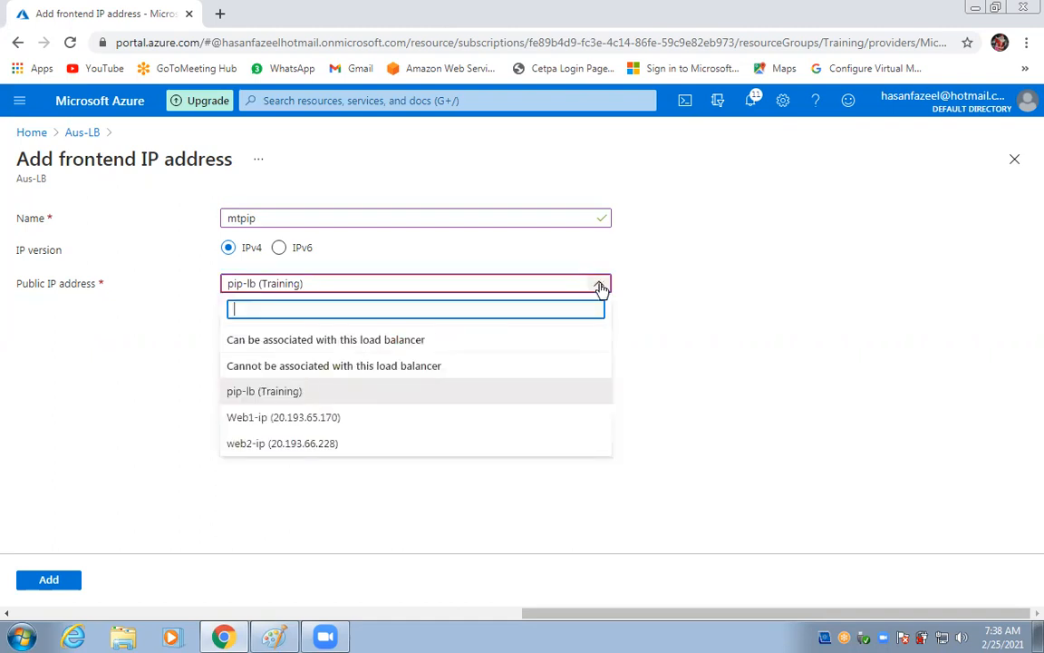
click(730, 303)
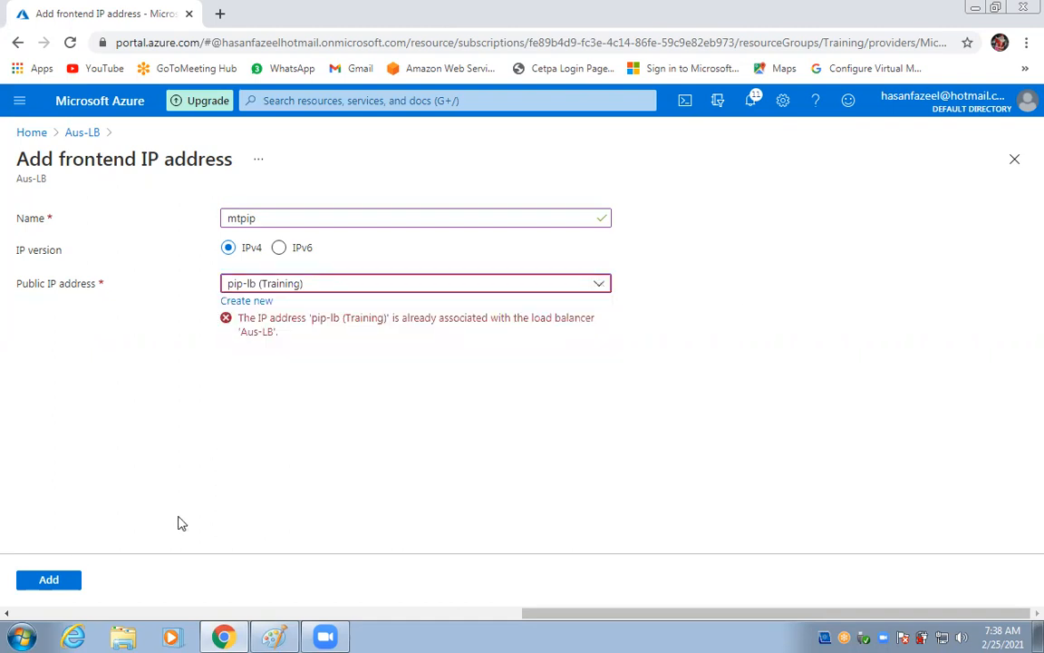
click(1016, 161)
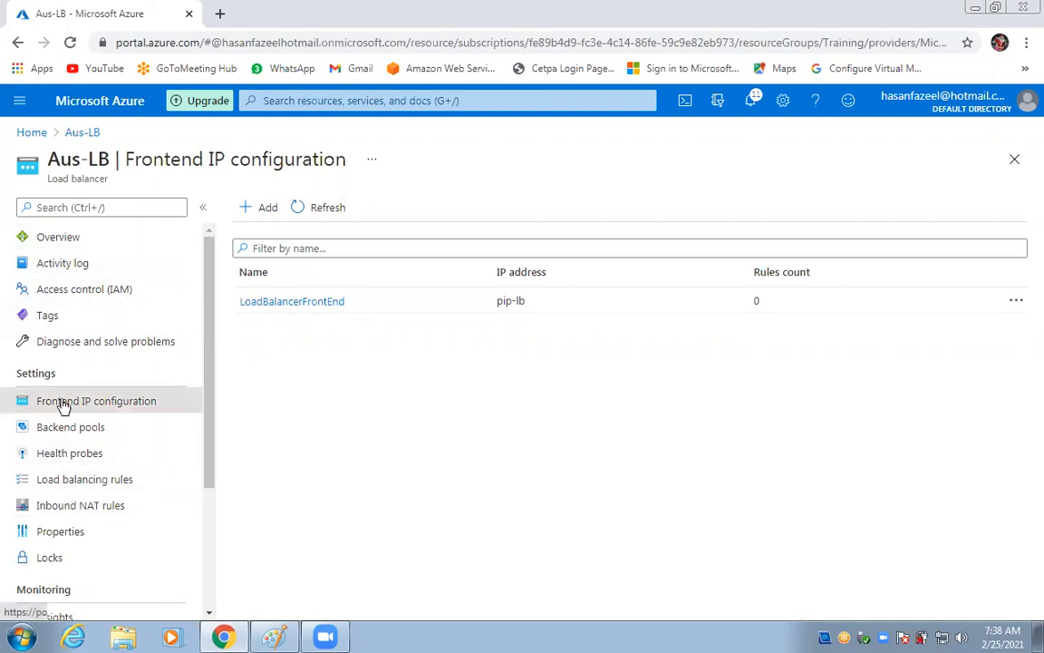
Dismiss LoadBalancerFrontEnd's actions and open the my-vms pool's actions under Backend pools.
click(1016, 304)
click(461, 447)
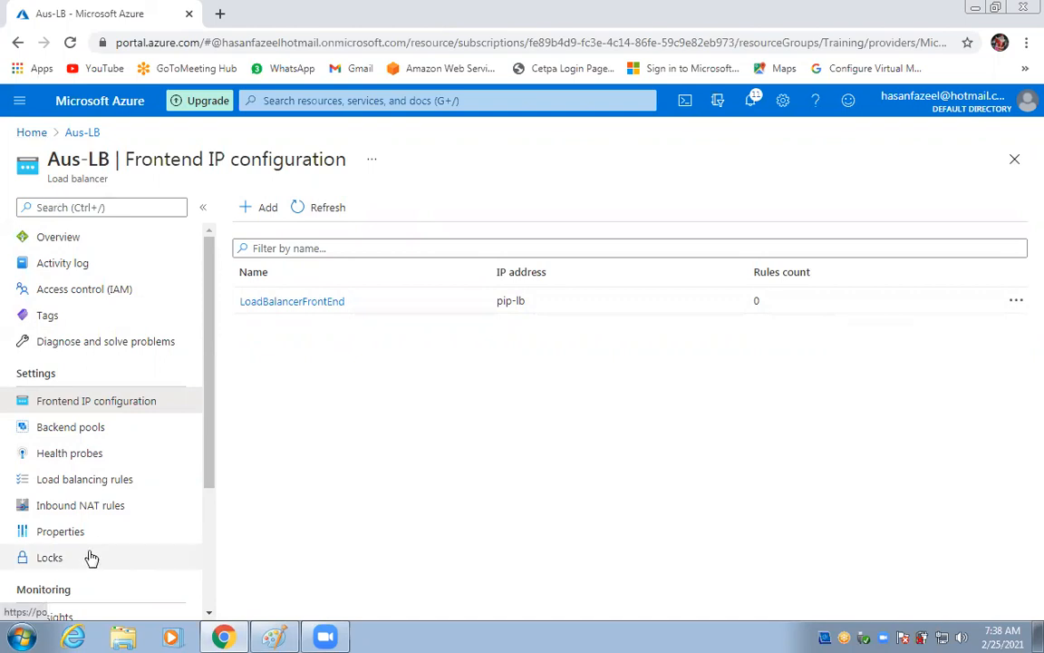
click(71, 428)
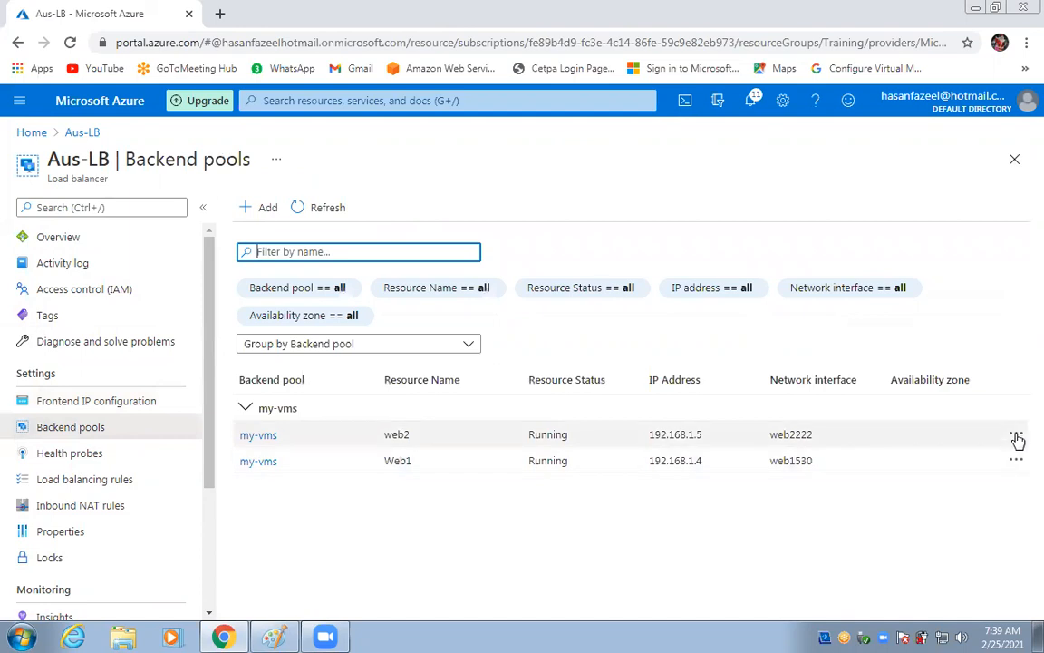
click(1016, 436)
Delete the my-vms backend pool, then check load balancing rules and frontend IP configuration.
click(872, 448)
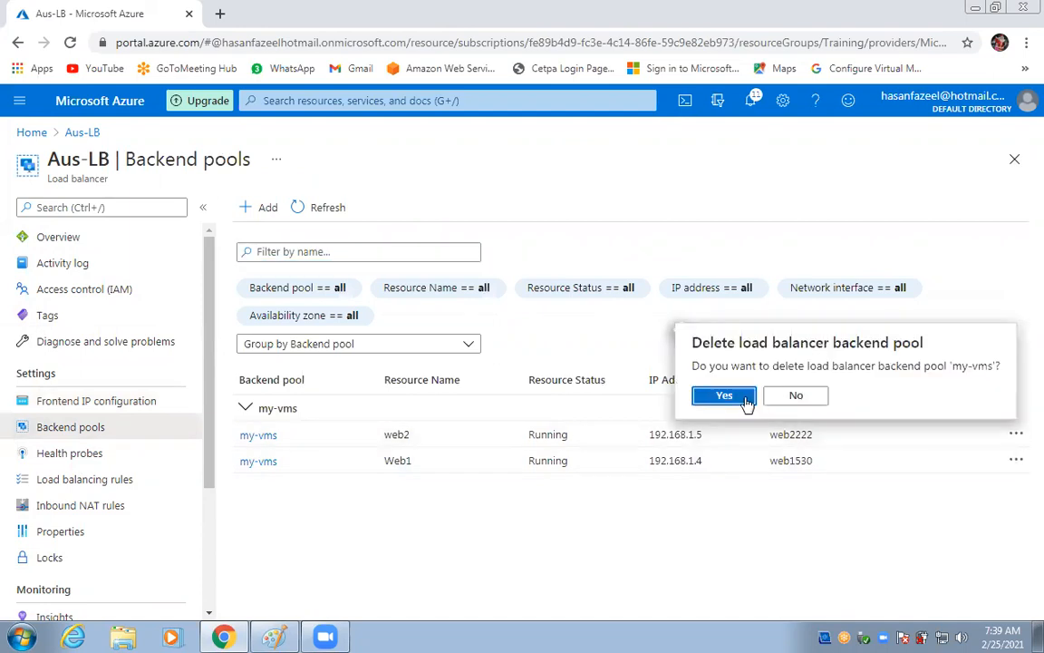
click(725, 396)
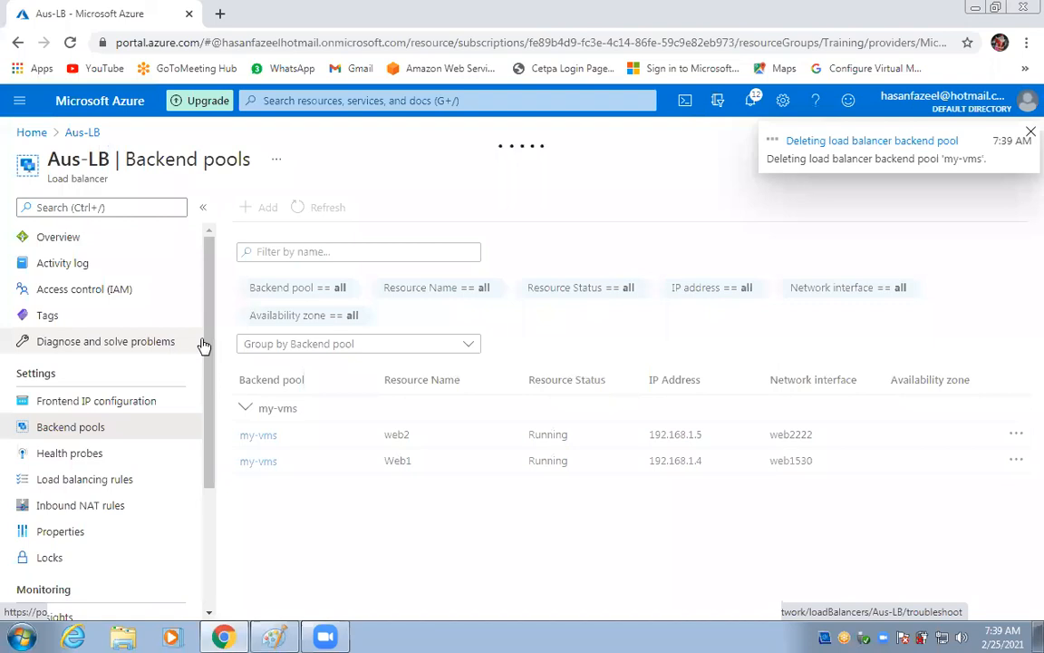
click(77, 481)
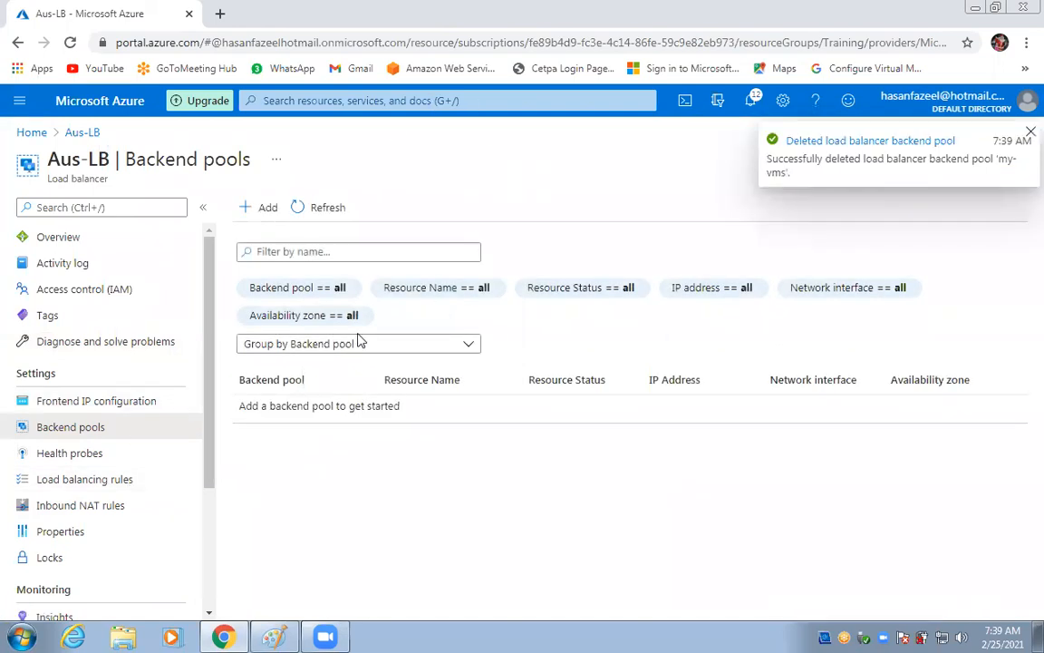
click(70, 408)
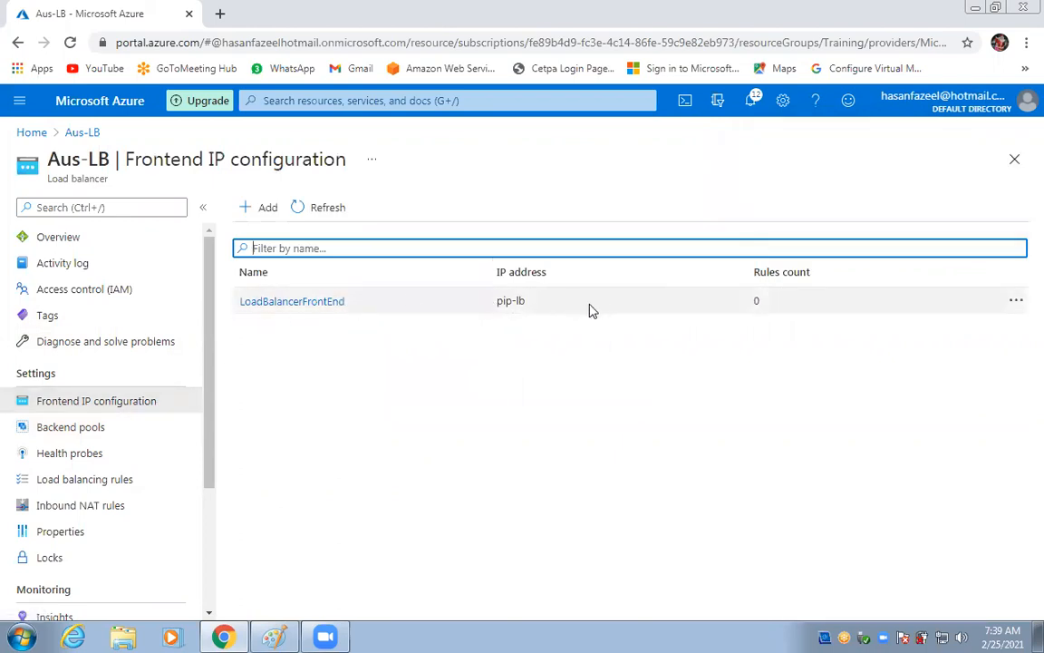
Scroll through Aus-LB's overview: no backend pool or rule, probe my-prob (Tcp:80), IP pip-lb.
click(540, 320)
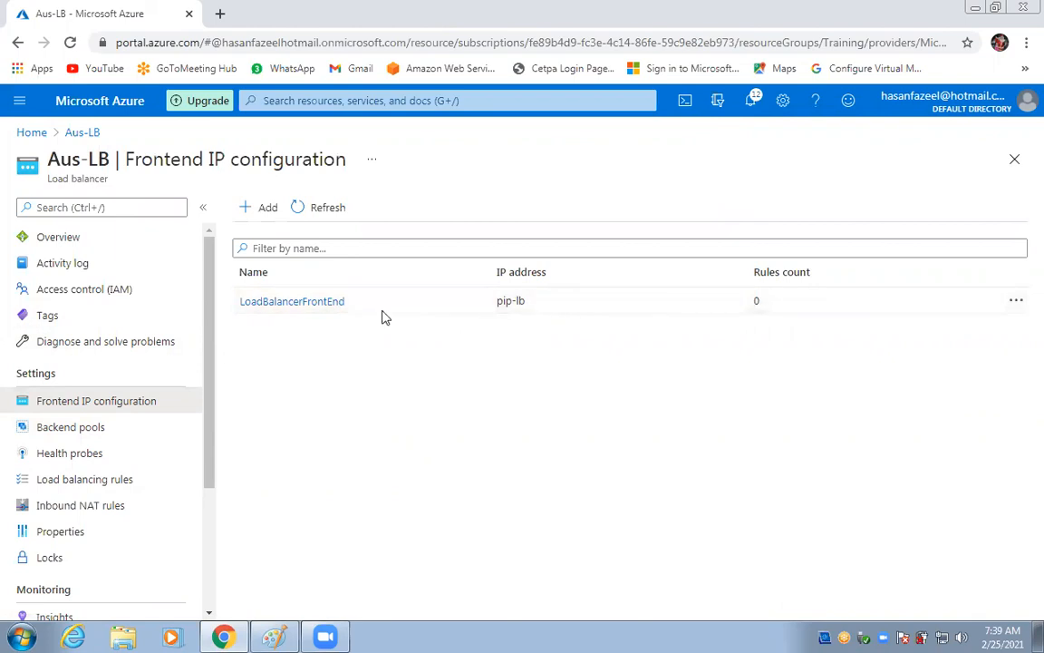
click(56, 246)
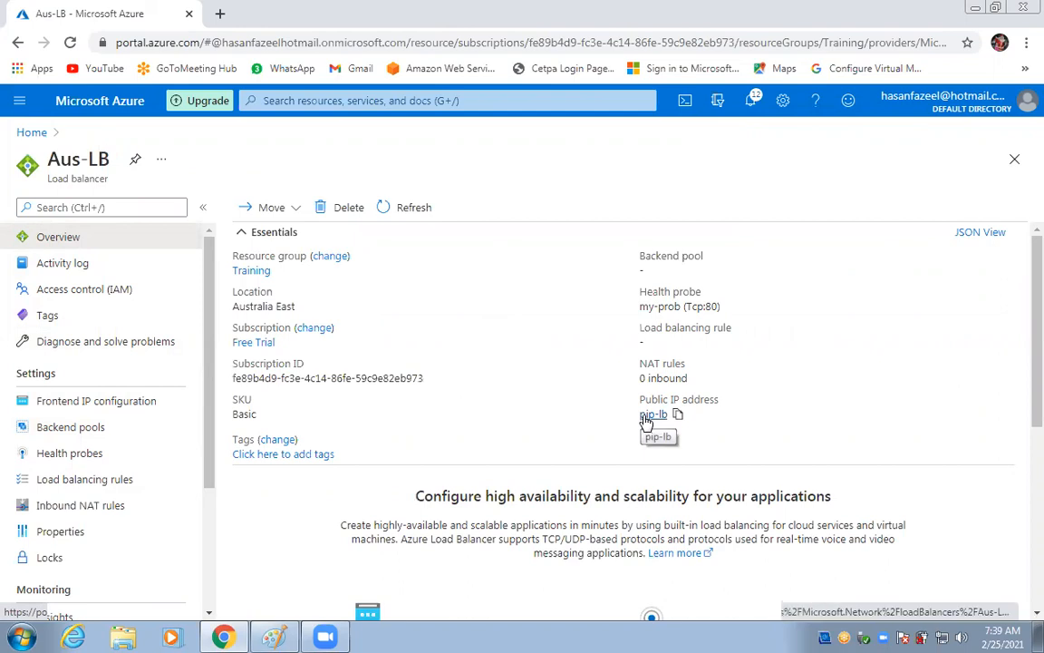
scroll(776, 413, down, 3)
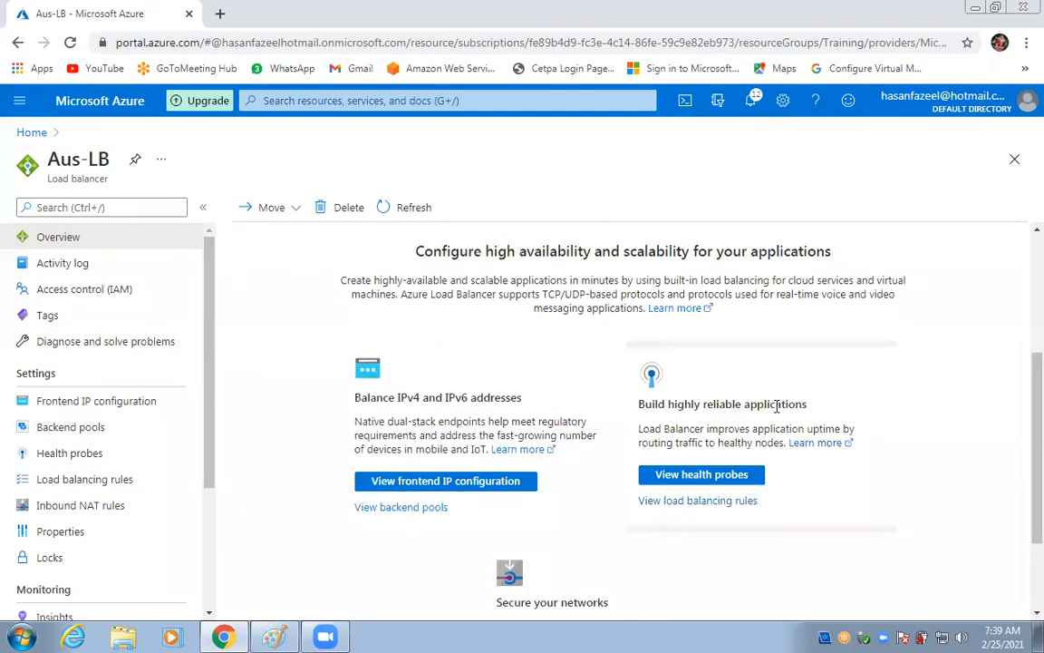
scroll(522, 272, up, 3)
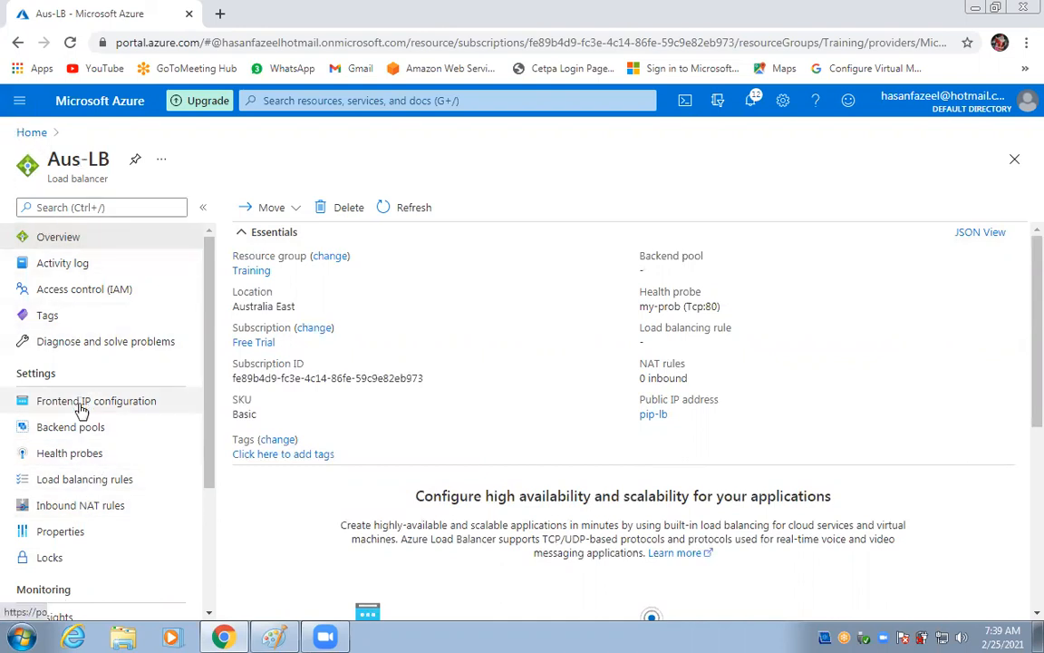
Delete the Aus-LB load balancer from the Load balancers list, confirming with Yes.
click(27, 134)
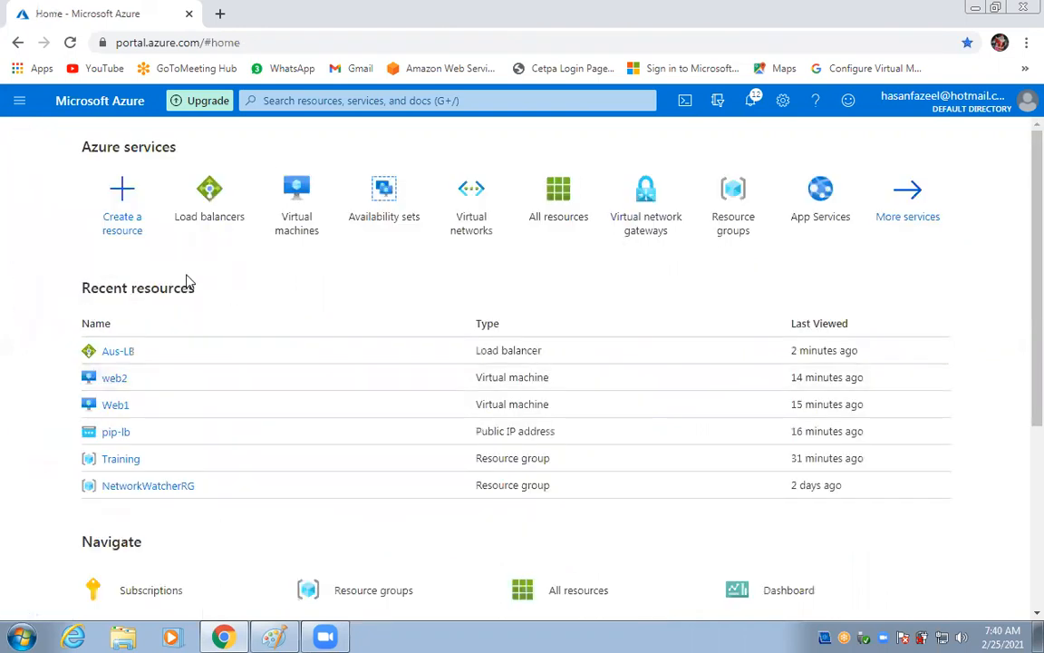
click(200, 231)
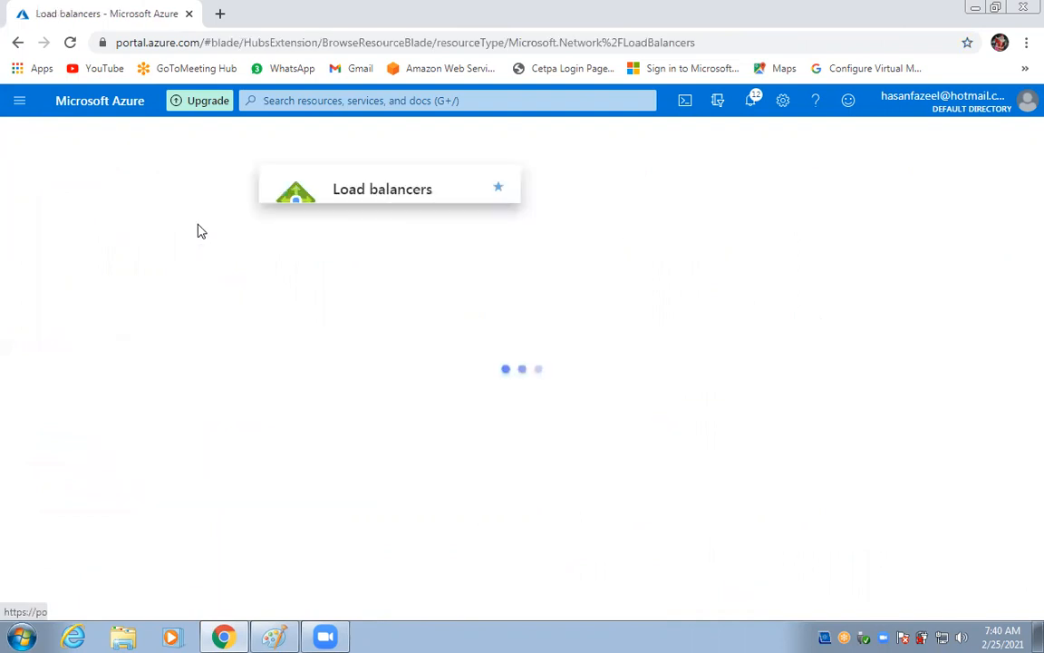
click(40, 332)
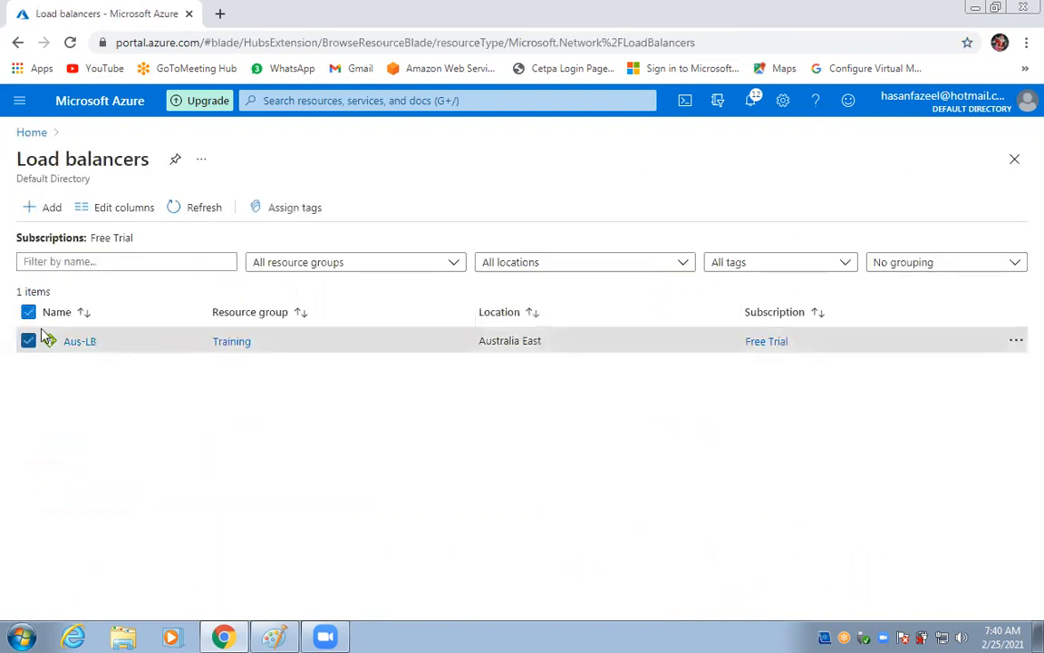
click(1017, 343)
click(882, 385)
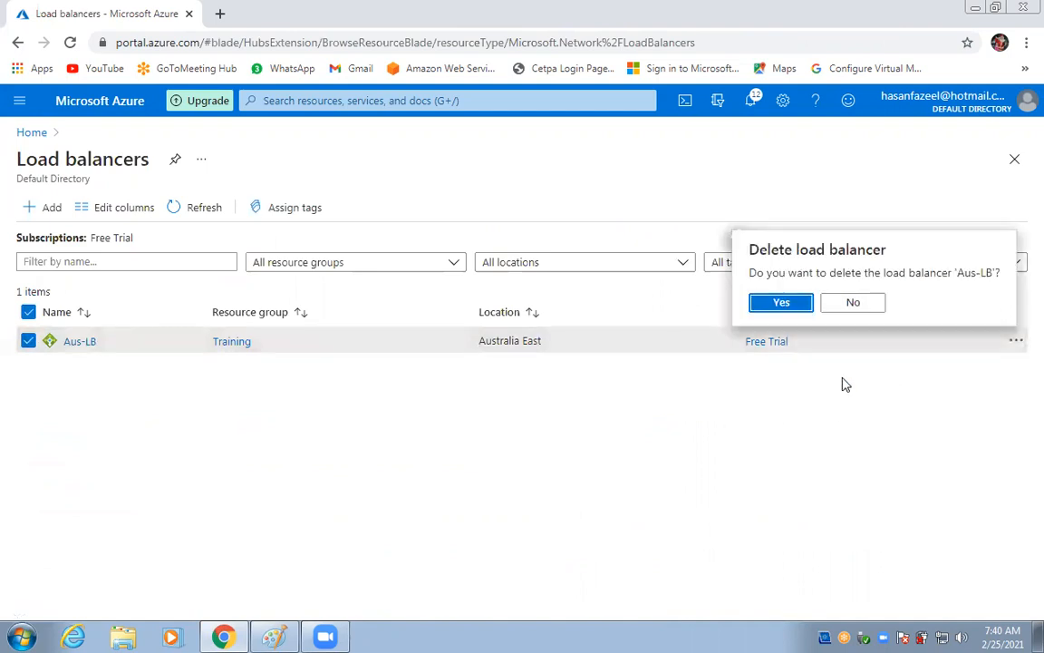
click(782, 303)
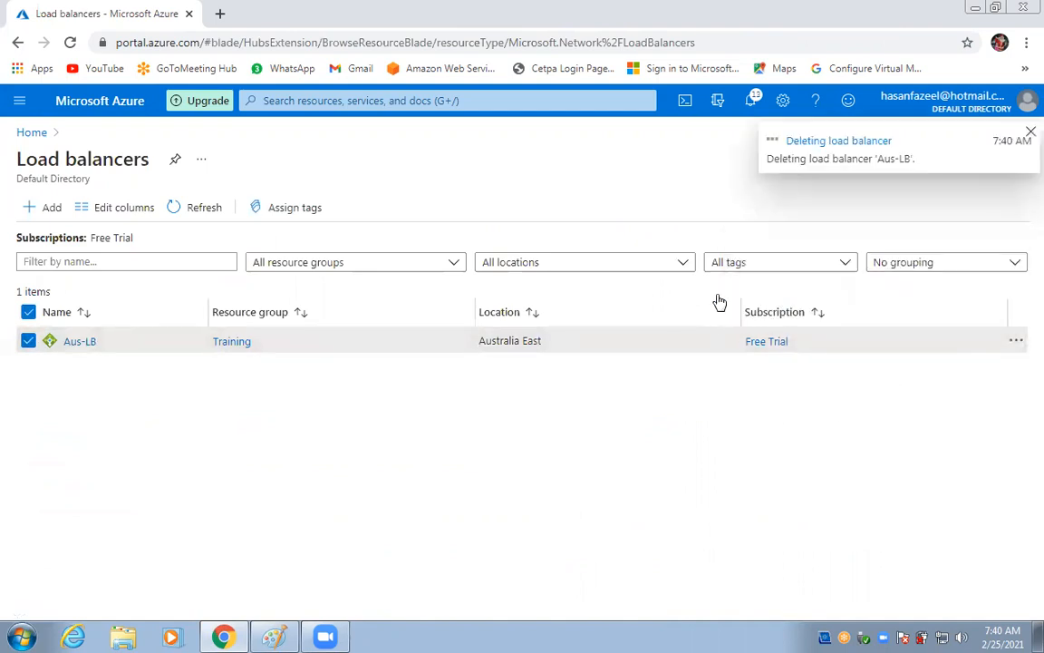
click(52, 207)
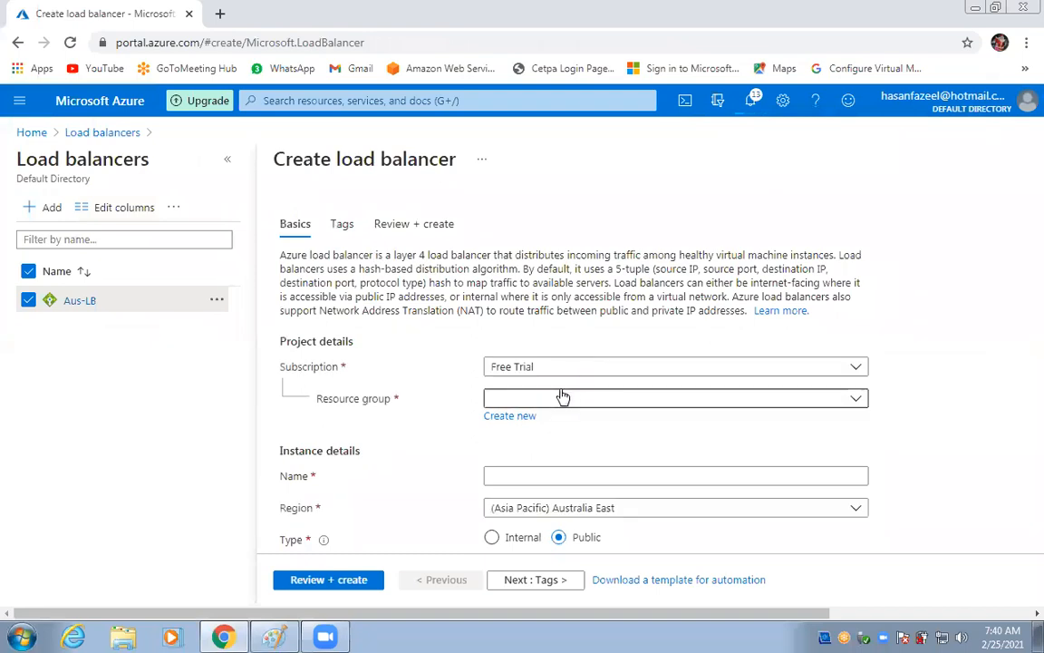
Set the new load balancer to resource group Training, name LB1, Basic SKU.
click(562, 396)
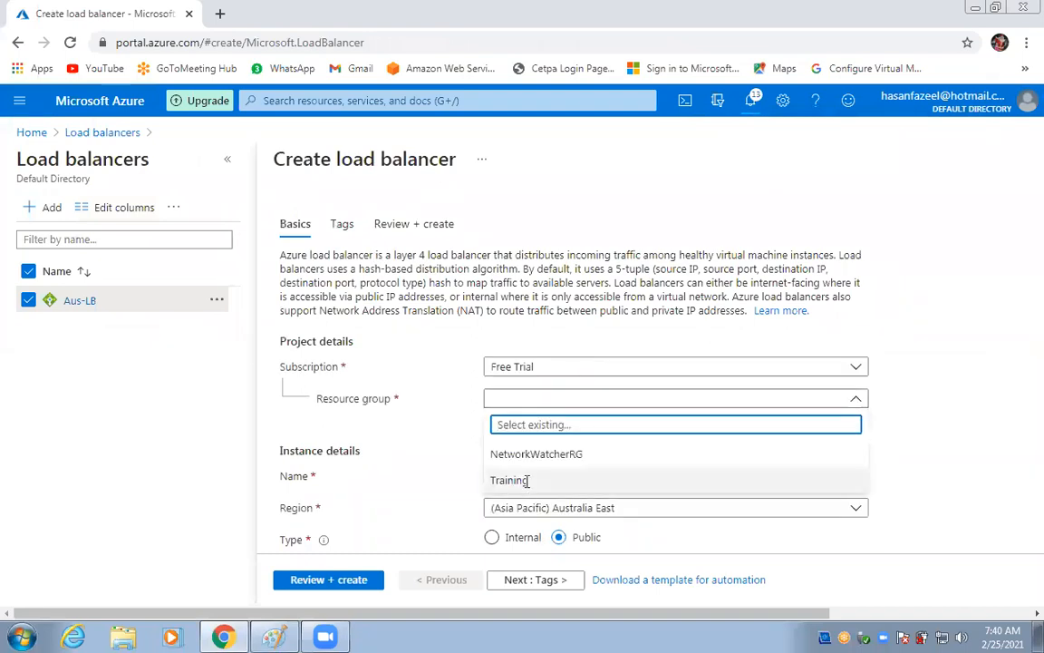
click(527, 480)
click(524, 481)
text(LB1)
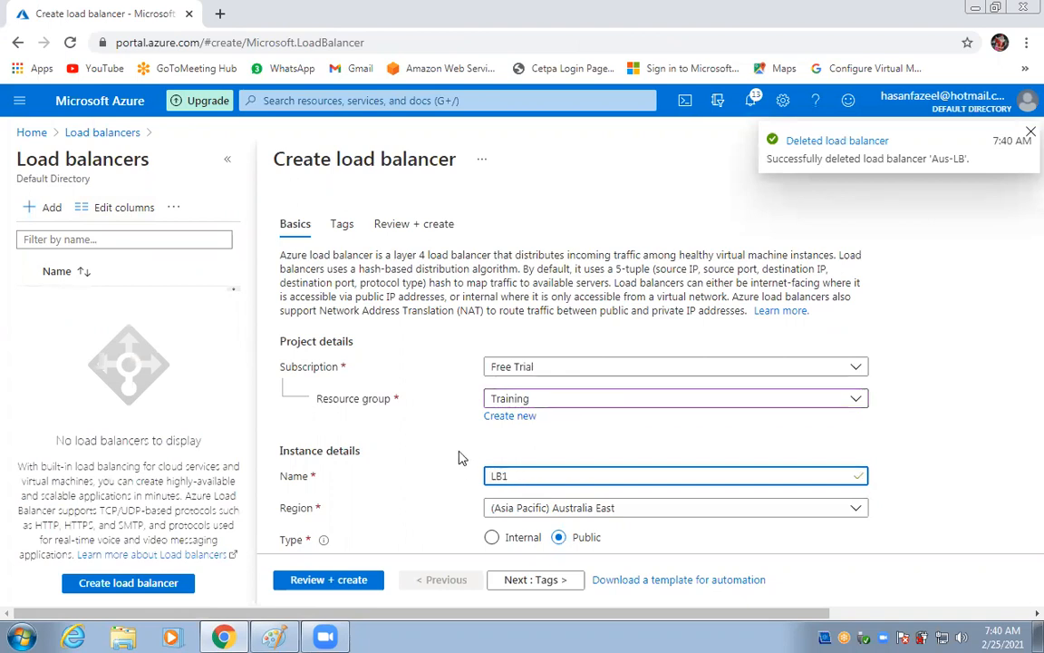
scroll(668, 487, down, 1)
scroll(668, 487, down, 2)
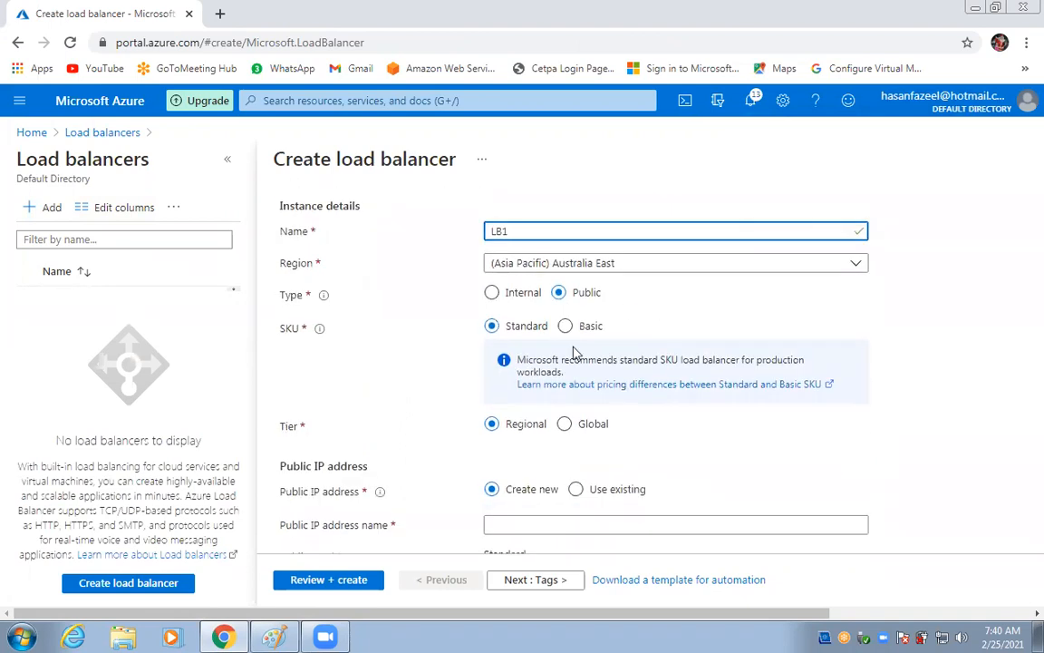
click(567, 329)
scroll(676, 416, down, 1)
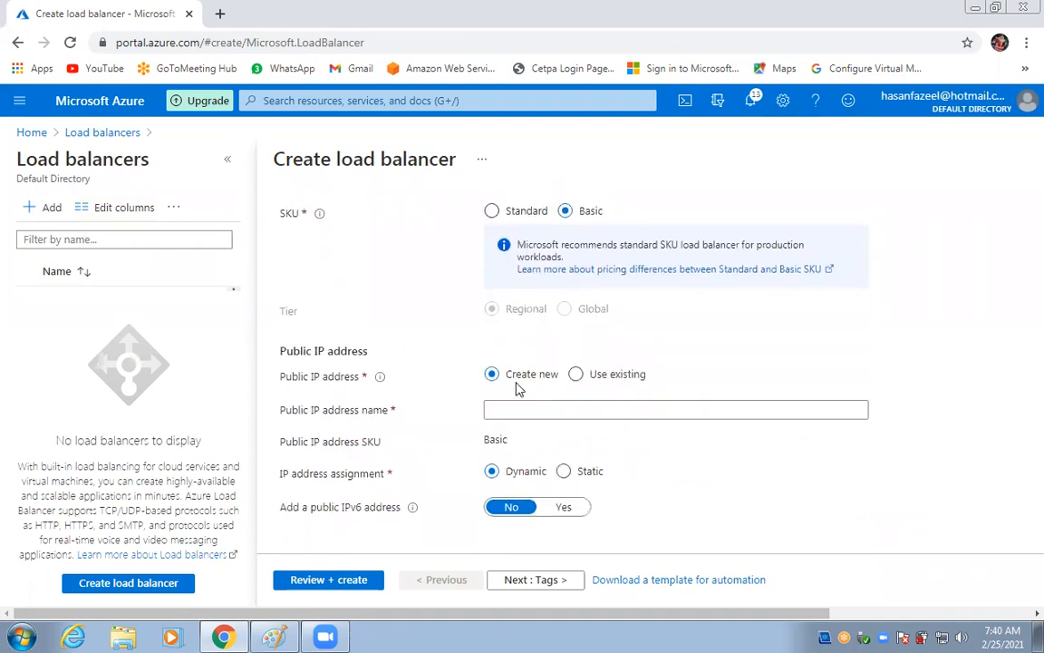
Name the public IP lb1-pip with static assignment, then review and create LB1.
click(523, 408)
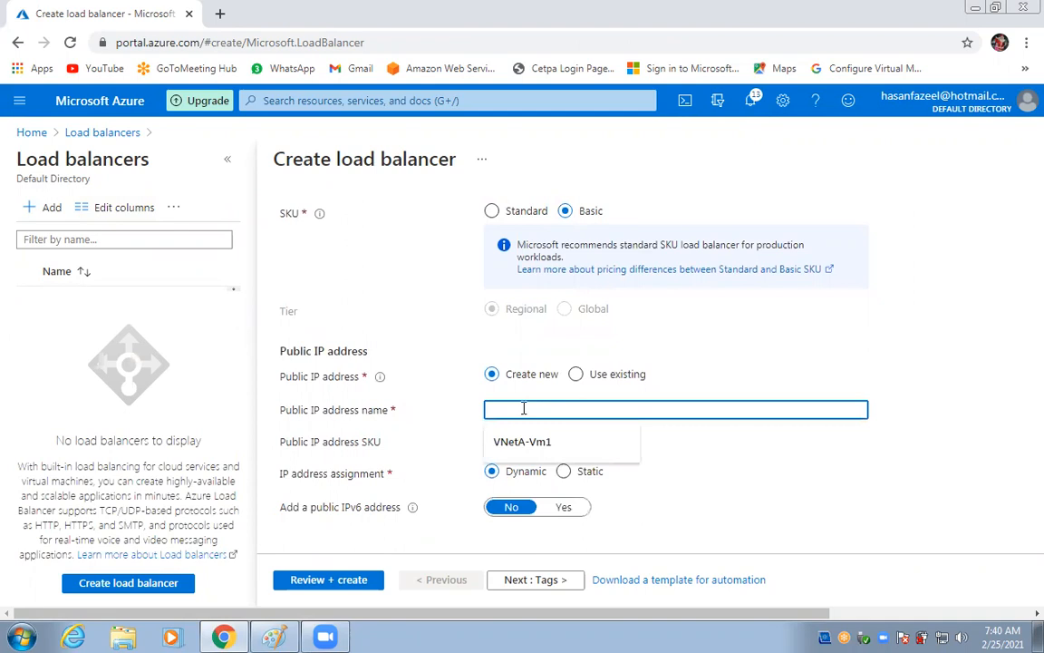
text(lb1-pip)
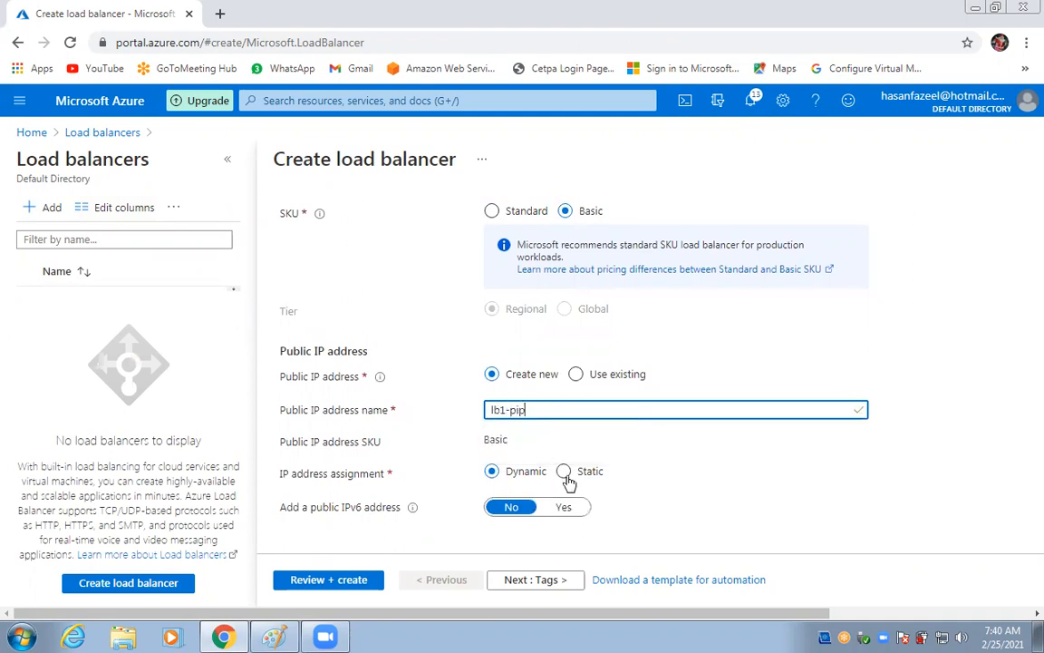
click(564, 472)
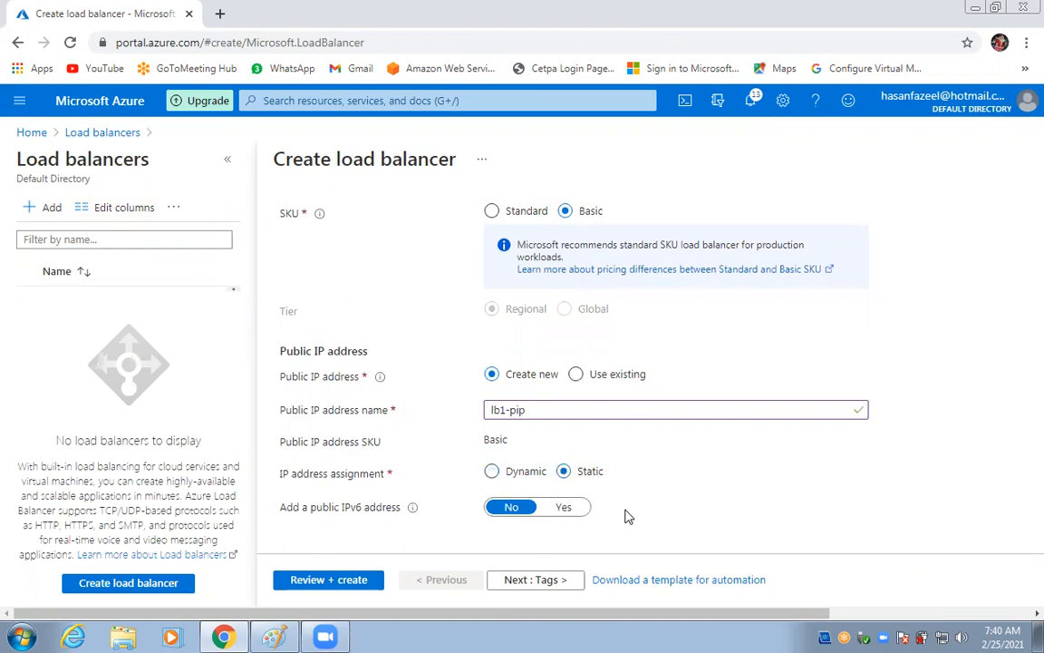
click(326, 585)
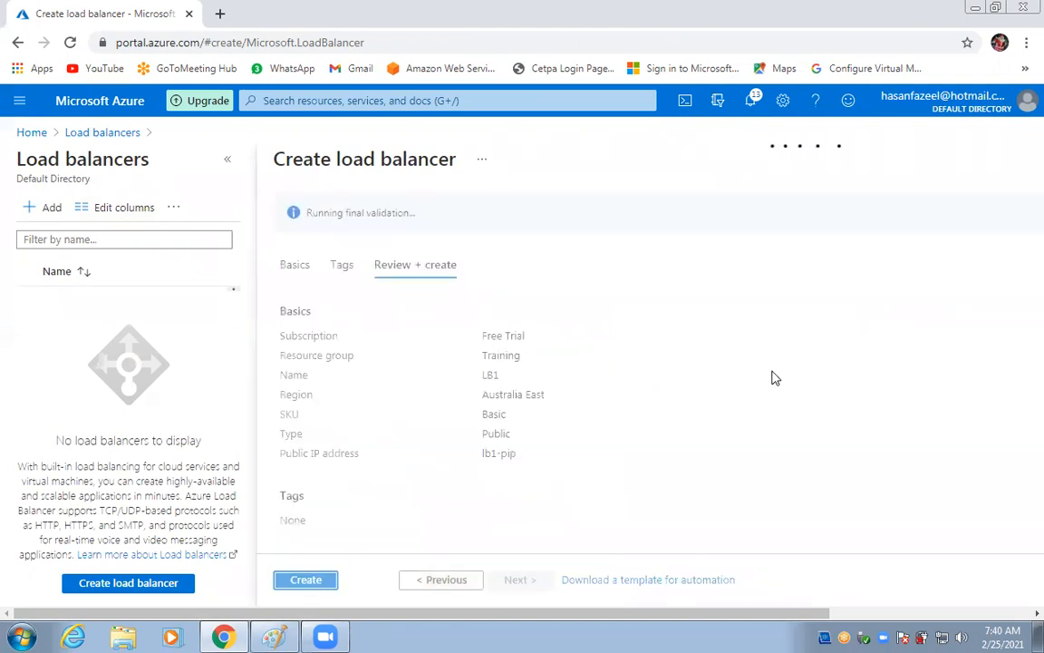
click(308, 581)
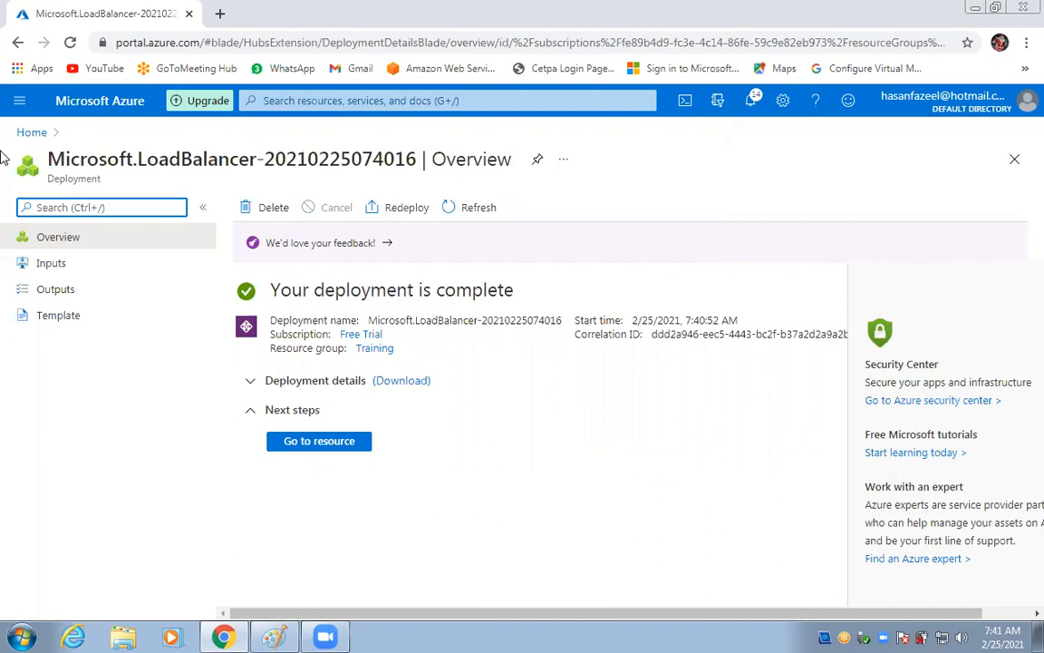
Go from the portal home through the Load balancers list to LB1's overview page.
click(41, 132)
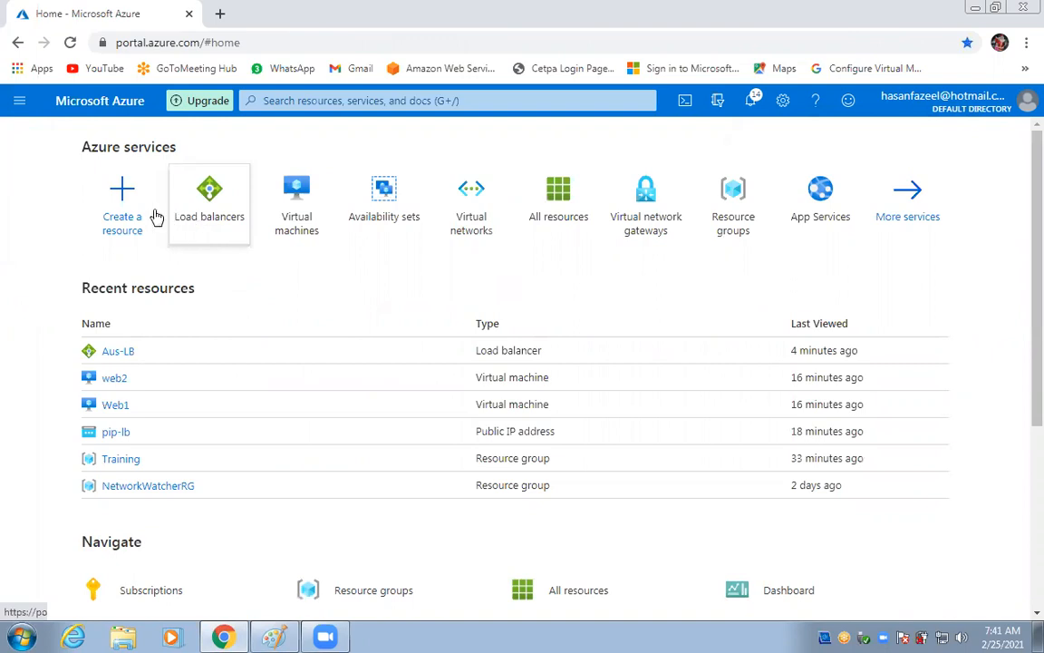
click(18, 102)
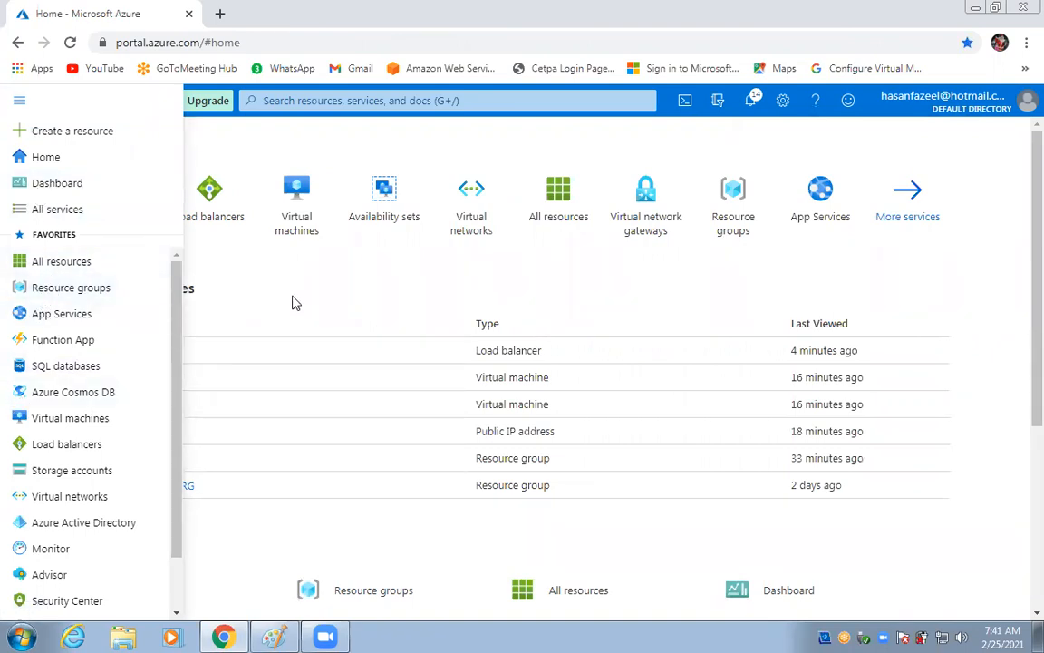
click(262, 275)
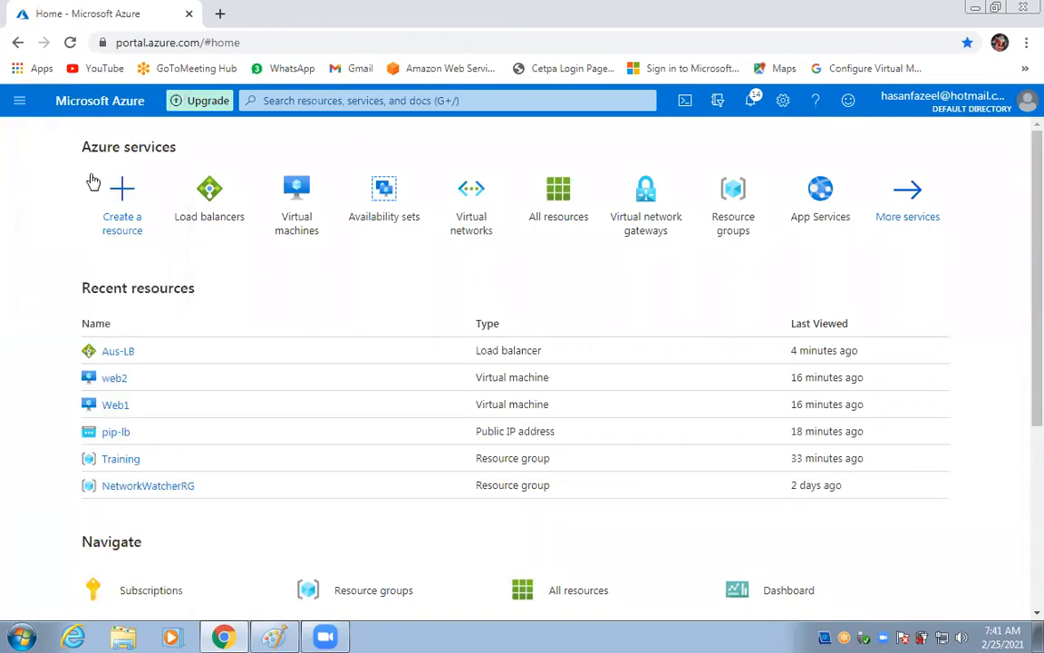
click(15, 96)
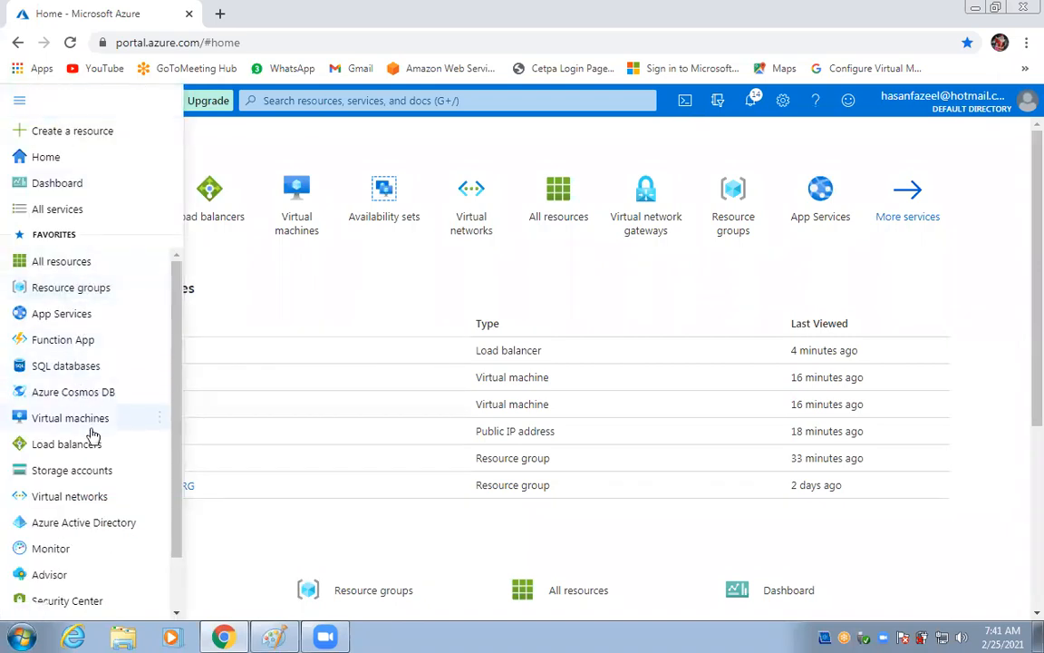
scroll(127, 434, down, 1)
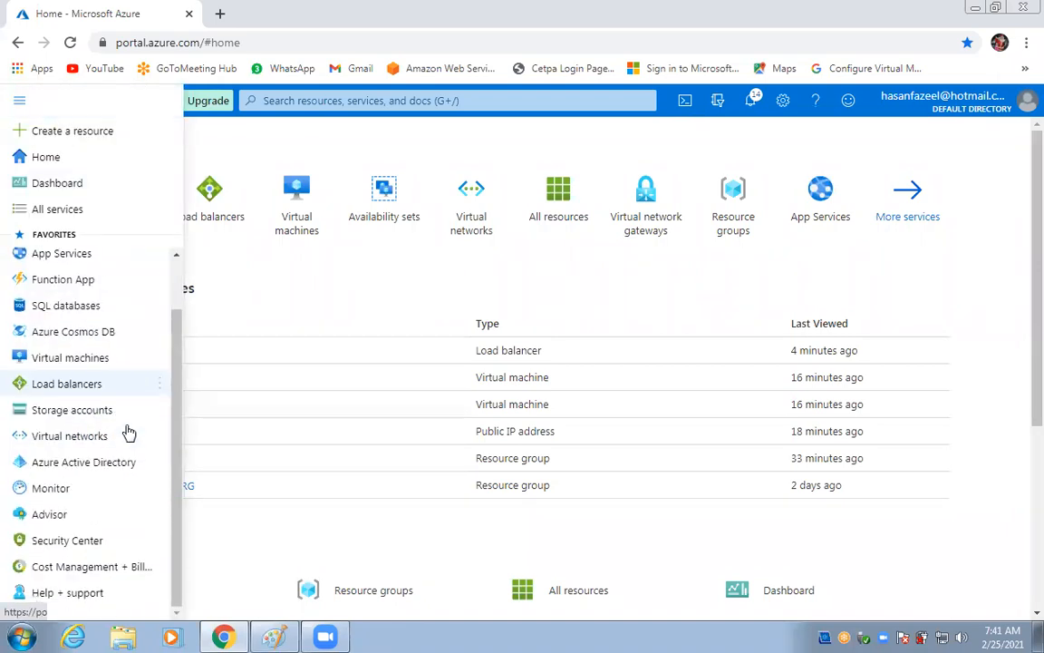
scroll(122, 426, up, 1)
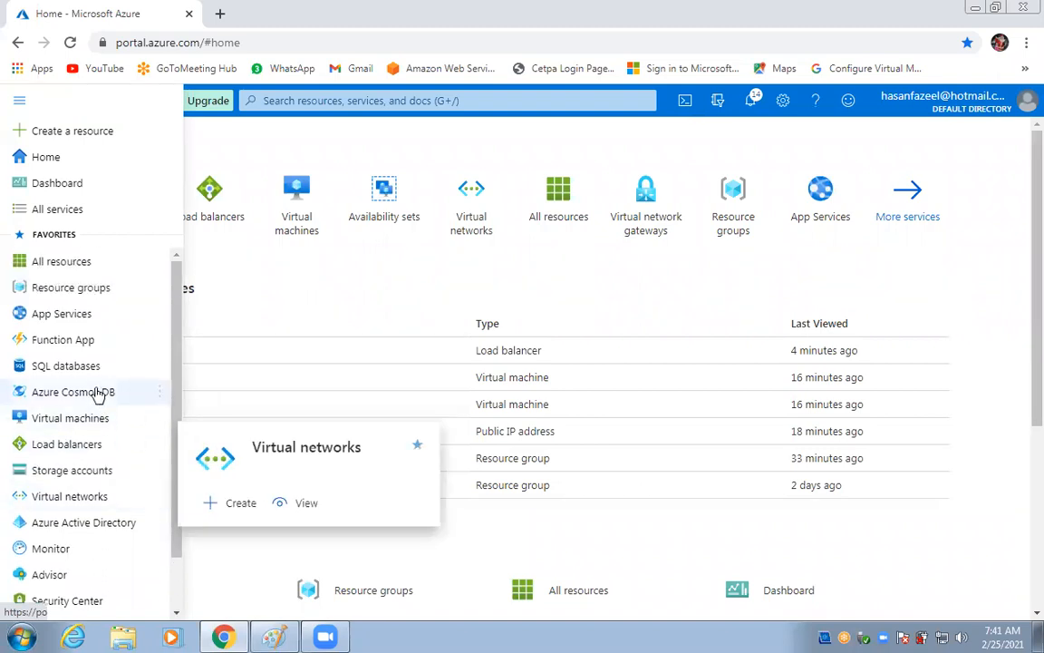
click(51, 449)
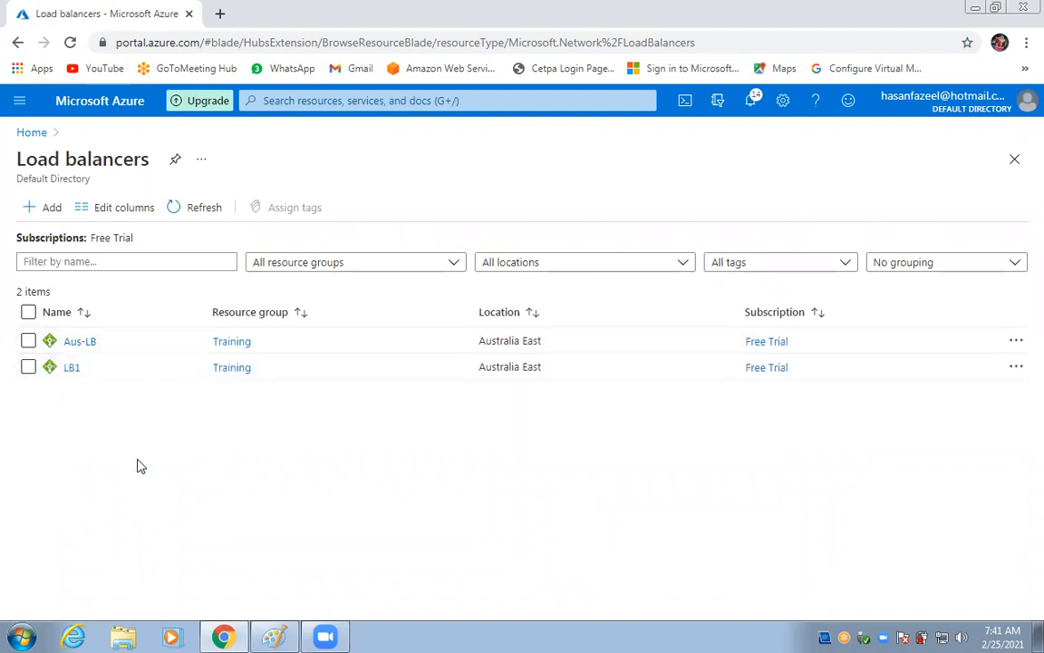
click(71, 370)
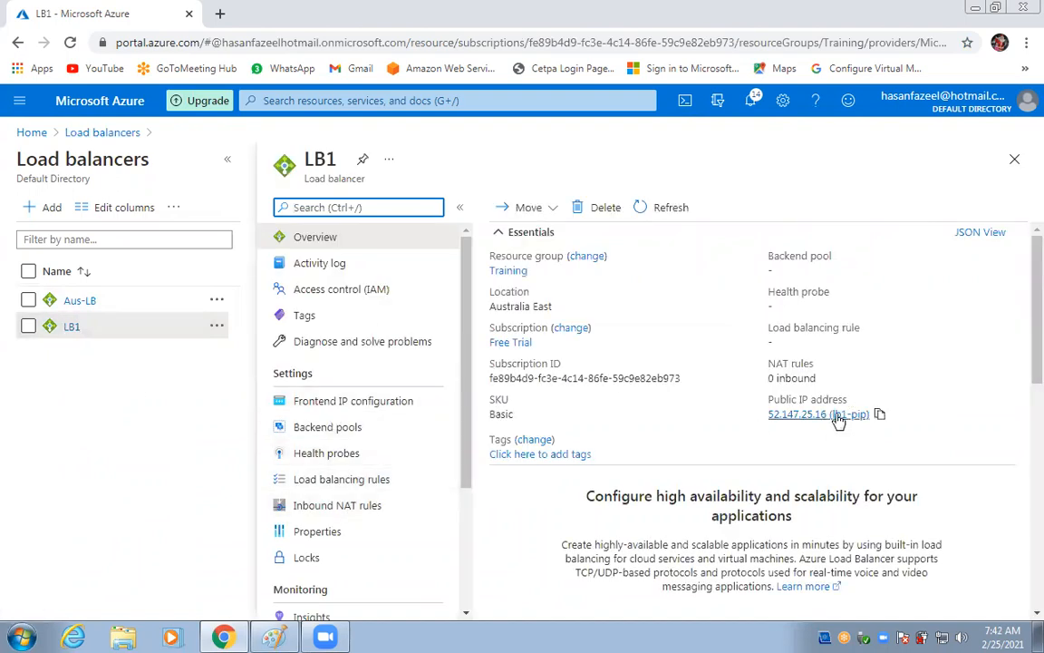
Start a new LB1 backend pool named aaaa on Loadbalancer-Vnet1, associated to virtual machines.
click(325, 433)
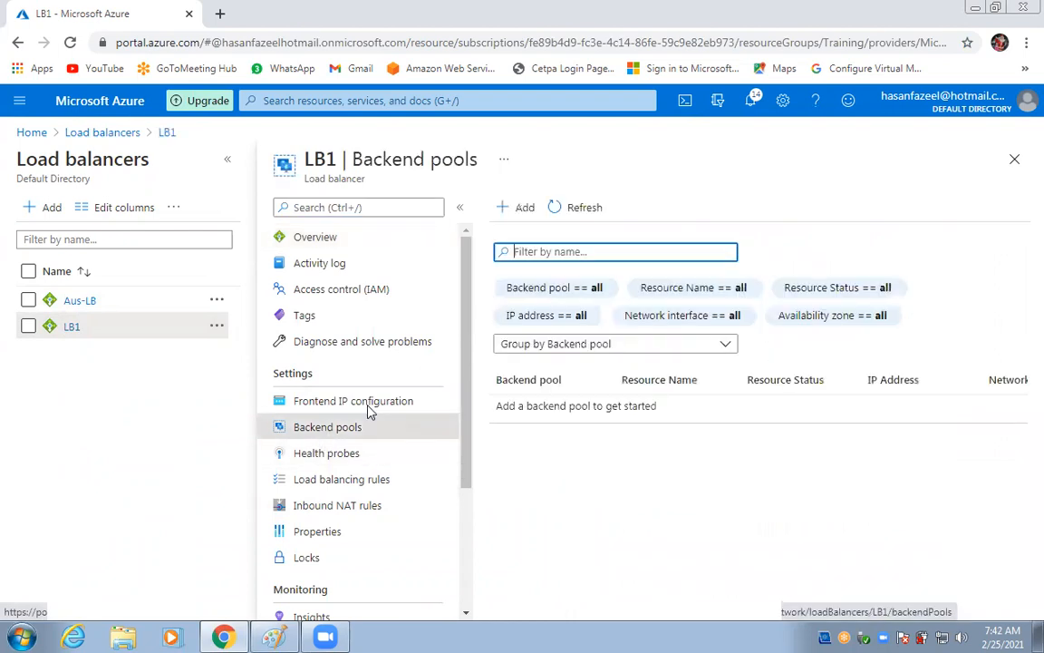
click(519, 207)
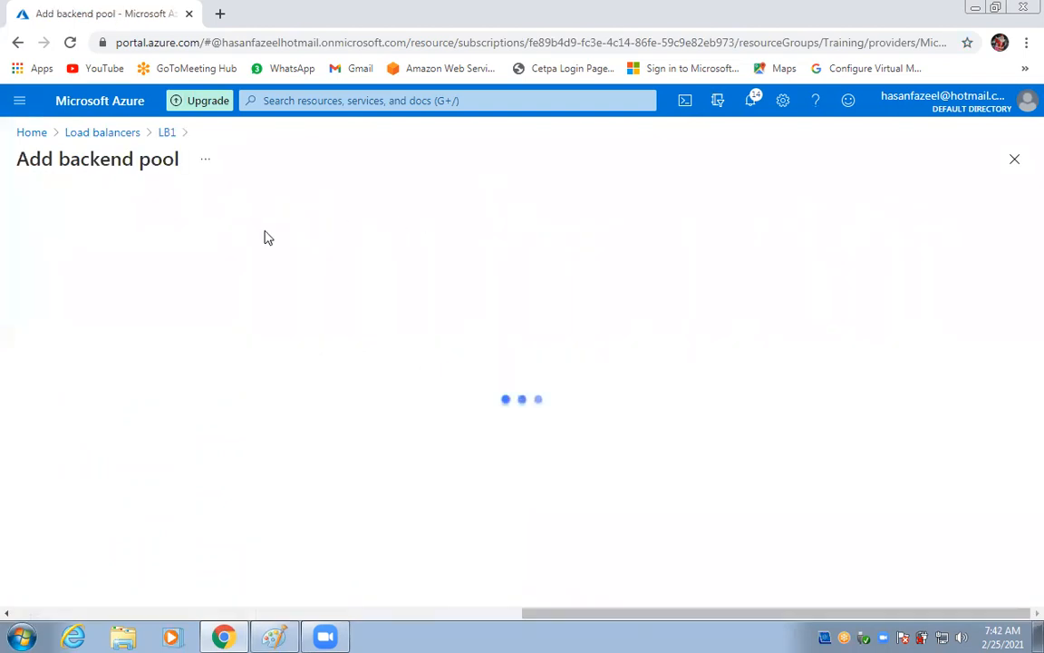
text(aaaa)
click(143, 286)
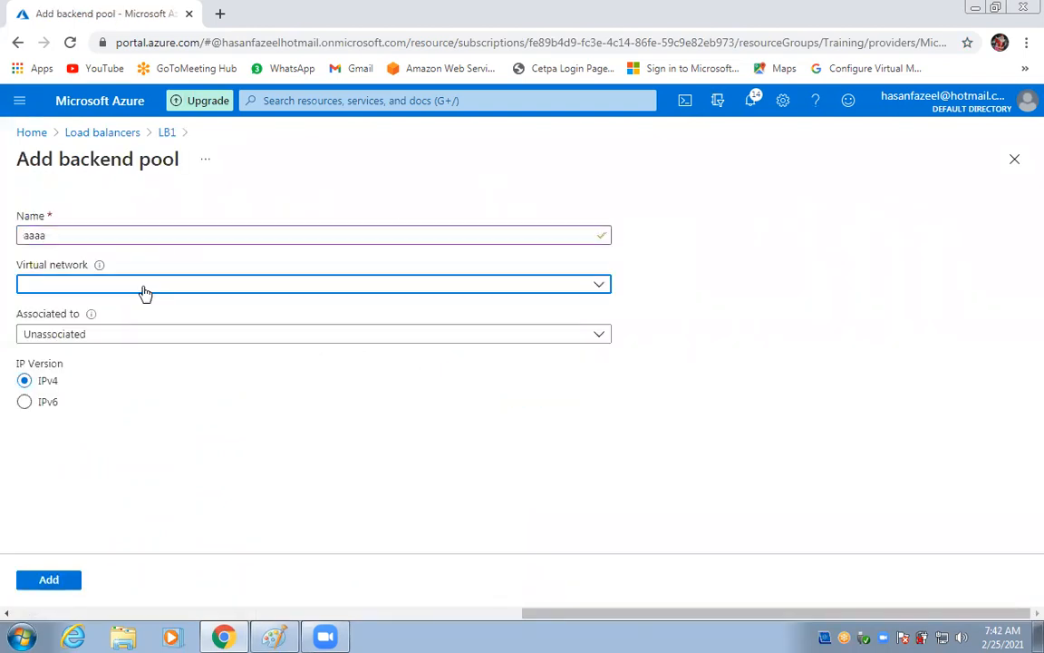
click(143, 341)
click(140, 335)
click(127, 383)
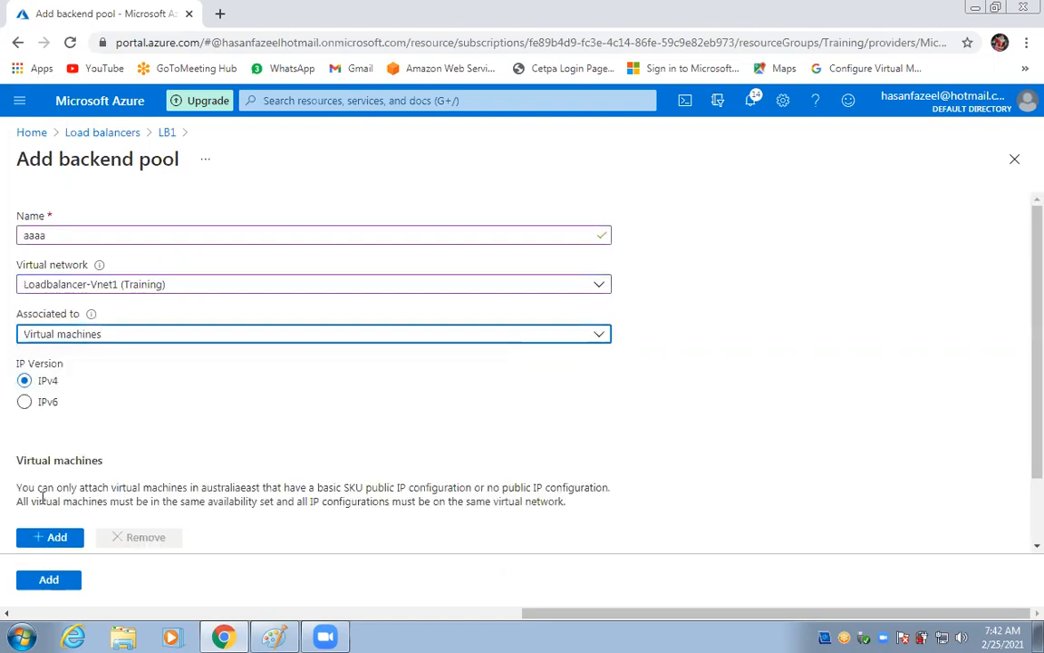
Add the web2 and web1 virtual machines to pool aaaa and create it.
click(51, 538)
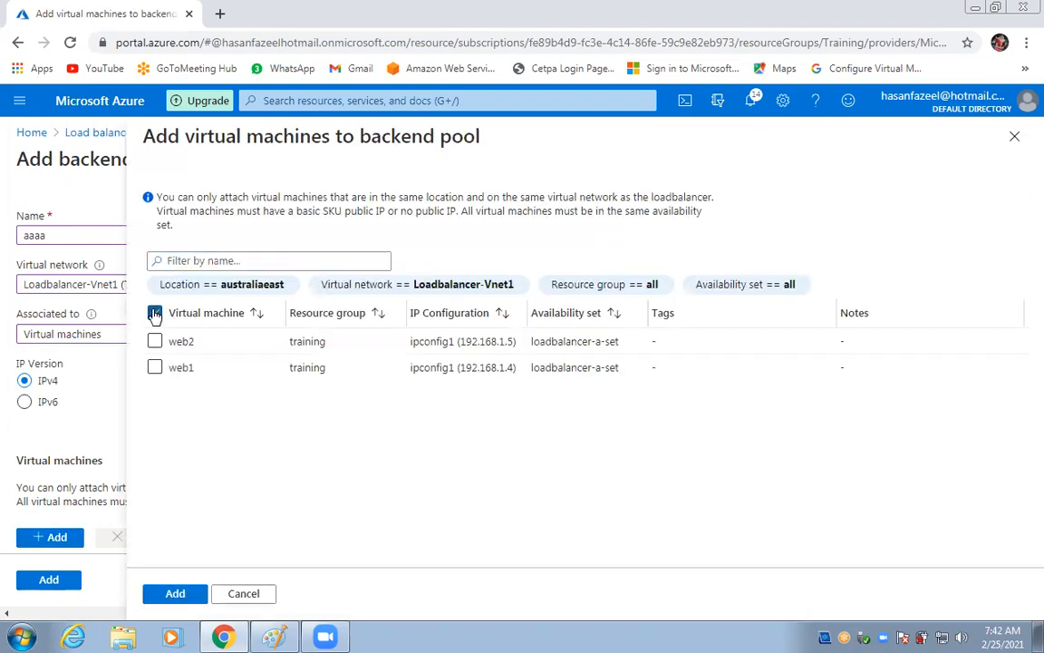
click(155, 342)
click(155, 367)
click(175, 594)
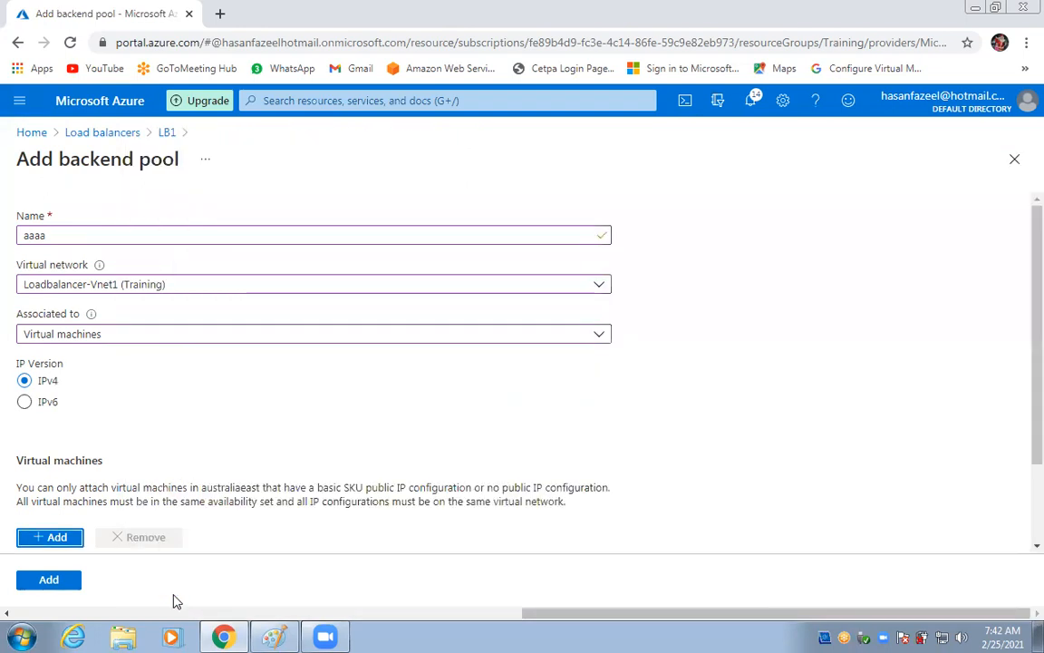
click(51, 583)
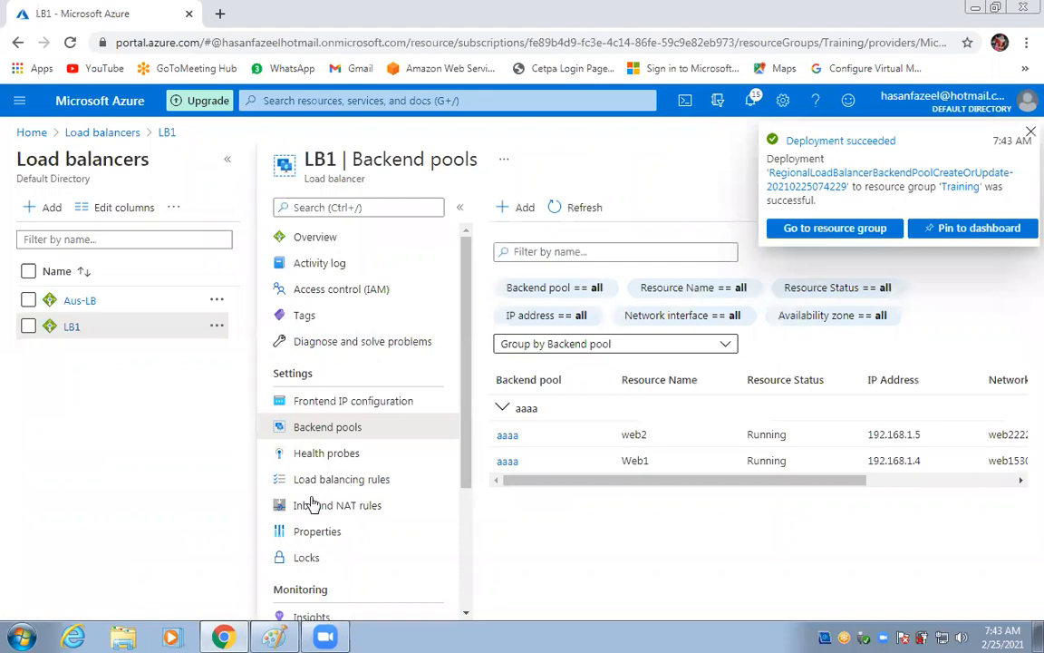
Create the TCP port 80 health probe myh on LB1, then begin a new load balancing rule.
click(322, 455)
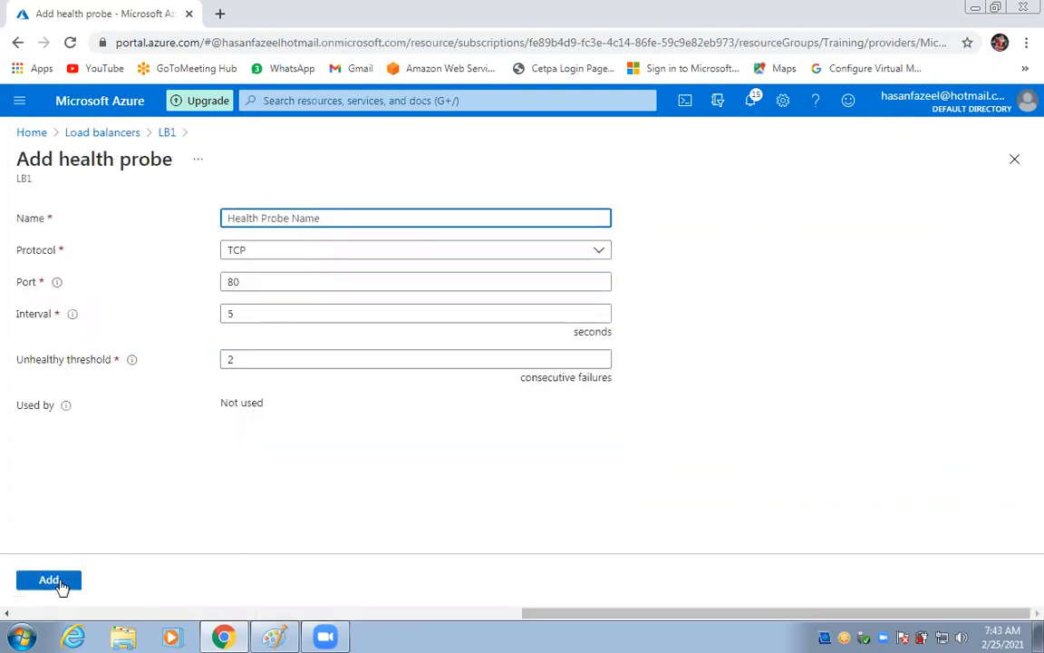
click(51, 580)
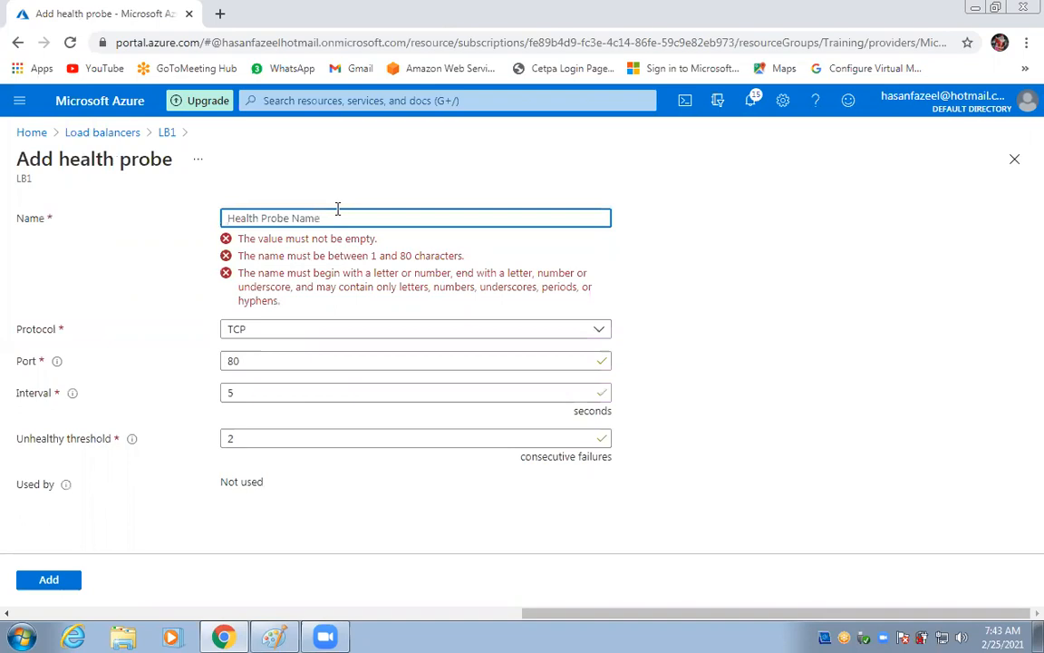
text(myh)
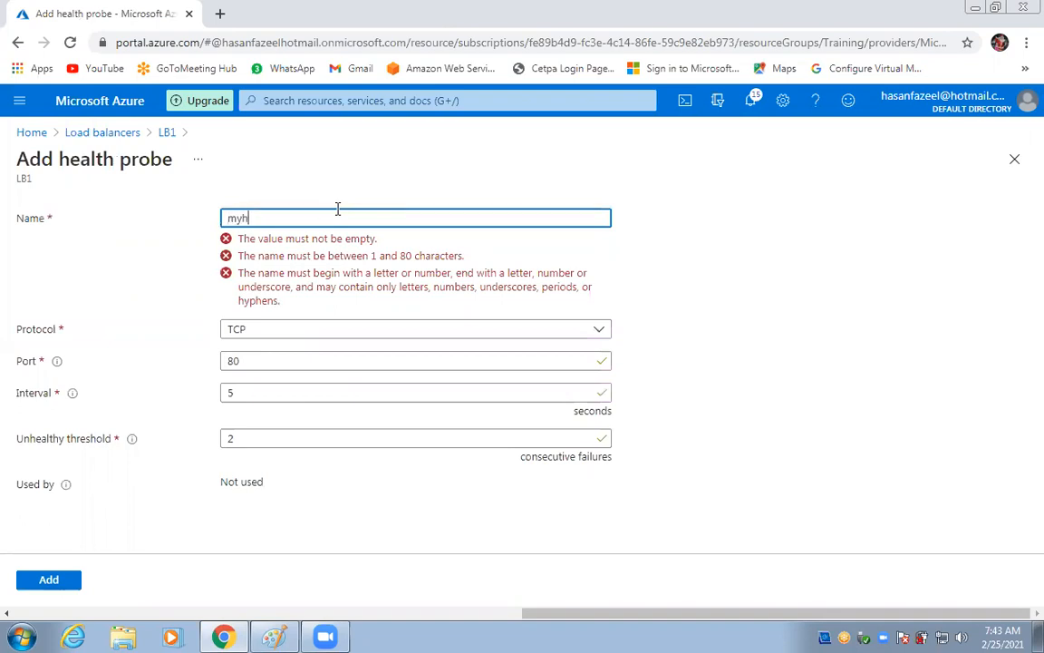
click(47, 582)
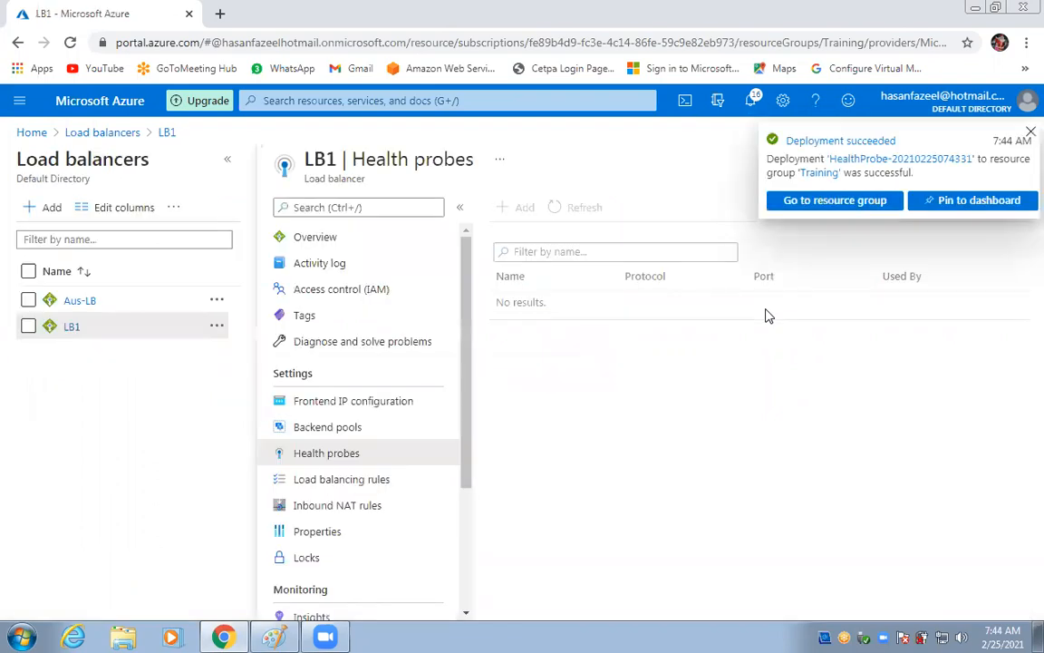
click(323, 486)
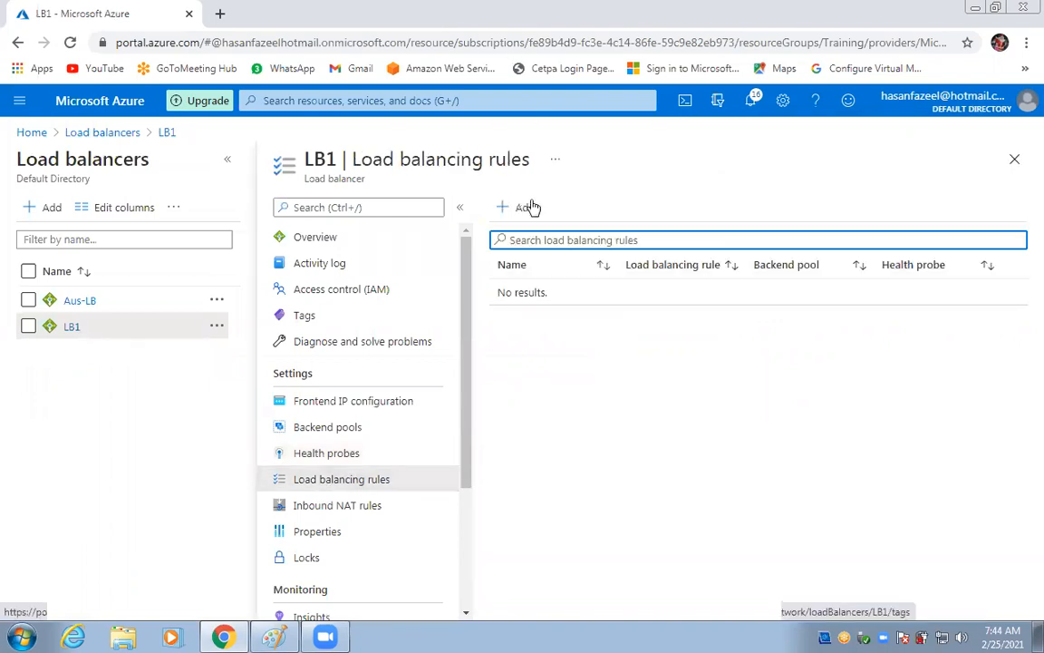
click(526, 208)
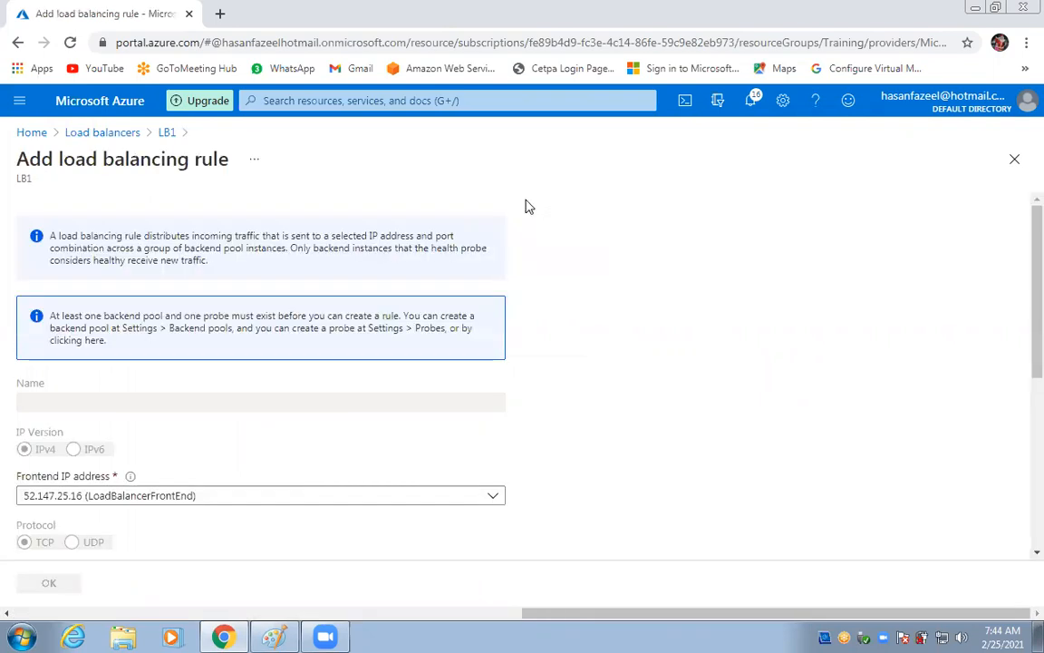
Review the Add load balancing rule form's settings, then go to LB1's backend pools.
scroll(332, 433, down, 3)
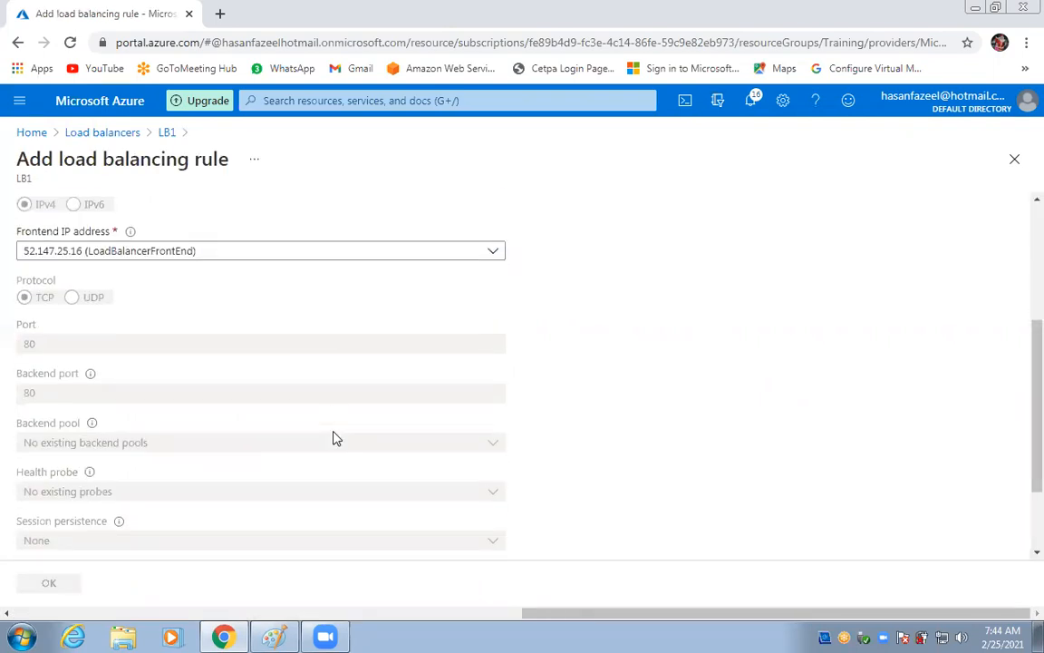
scroll(340, 437, down, 2)
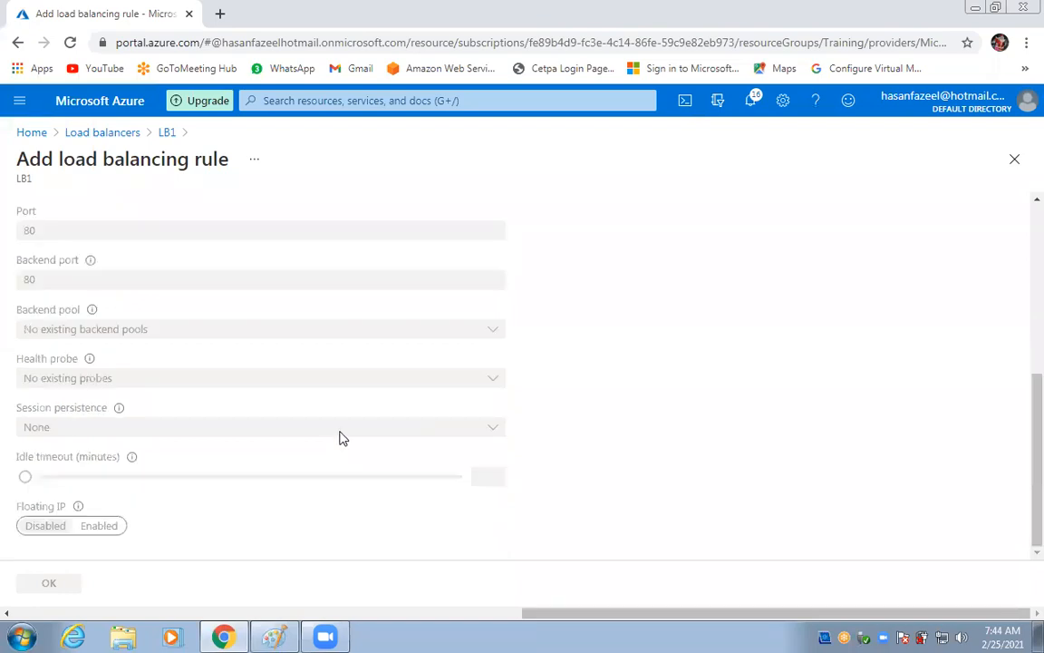
scroll(330, 420, up, 5)
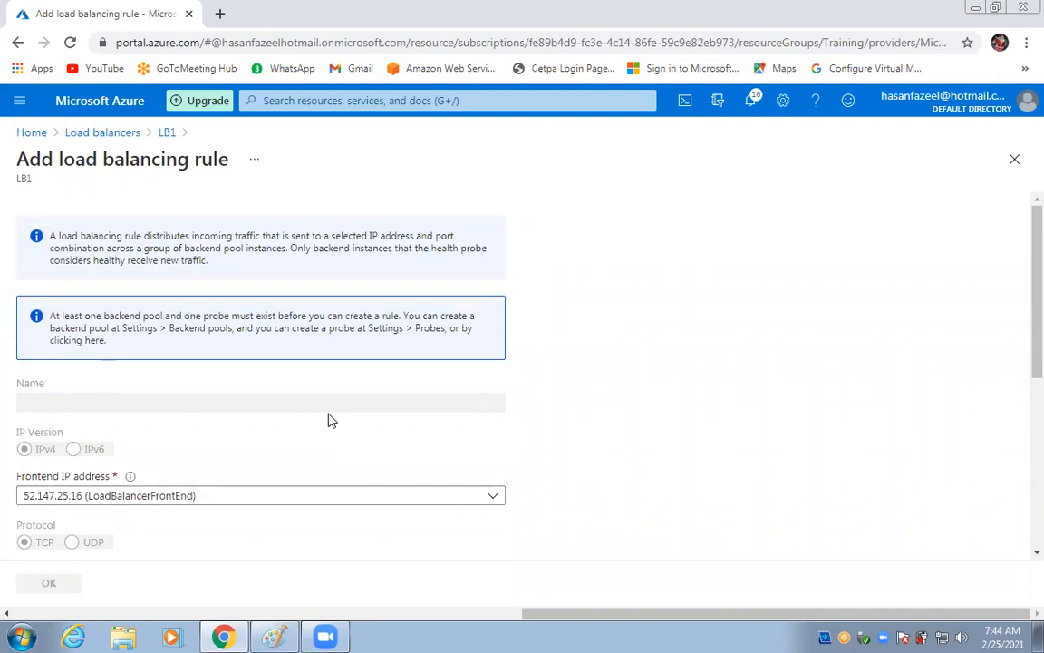
scroll(330, 420, down, 3)
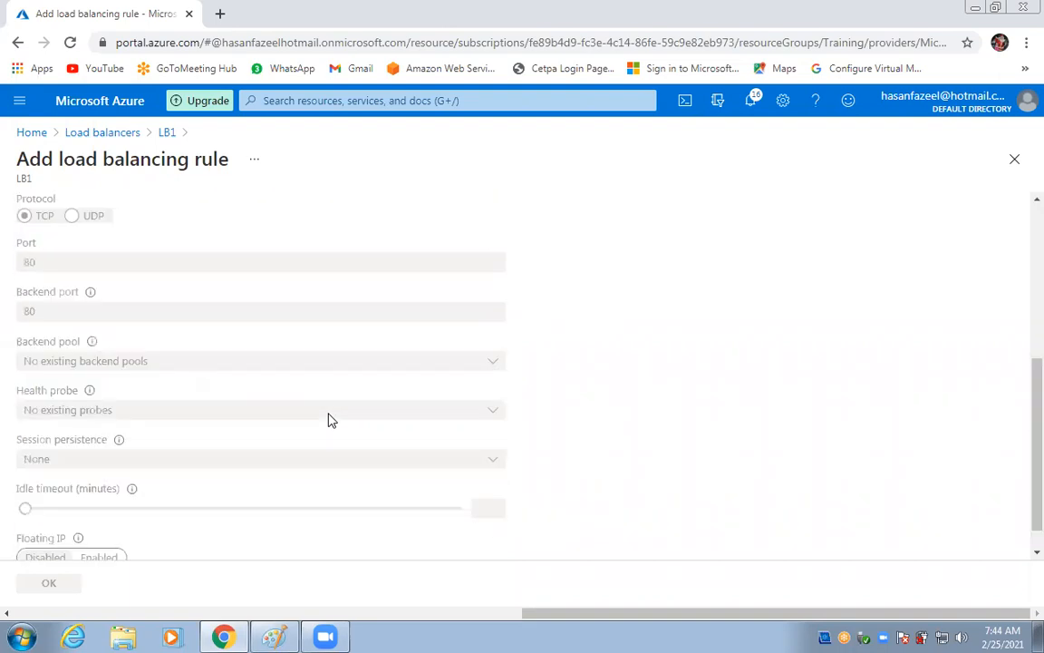
scroll(330, 419, up, 2)
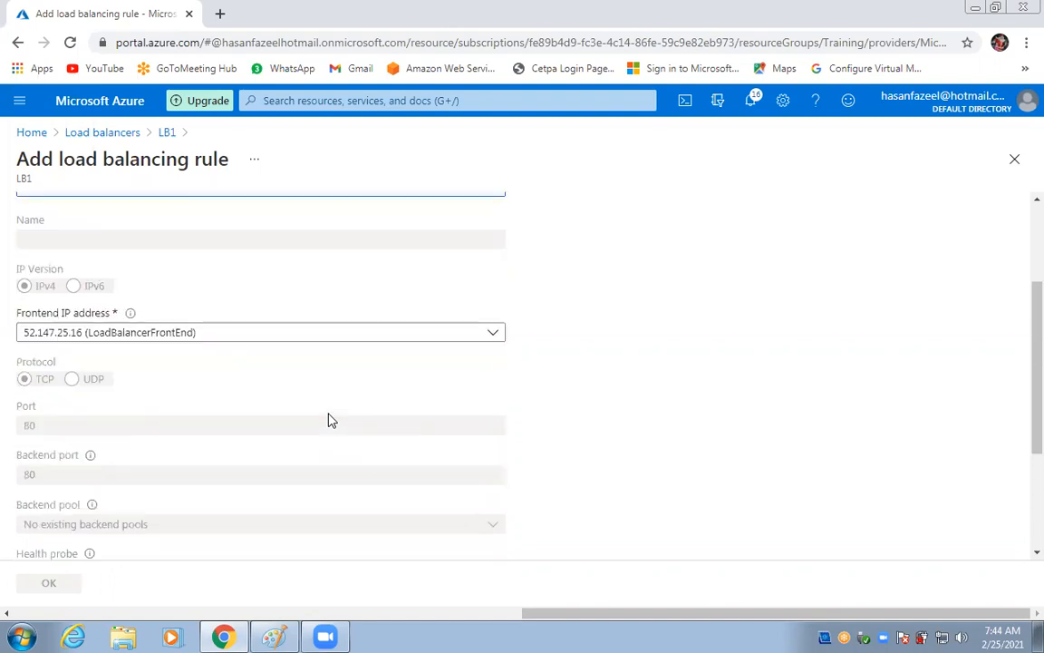
scroll(231, 335, up, 2)
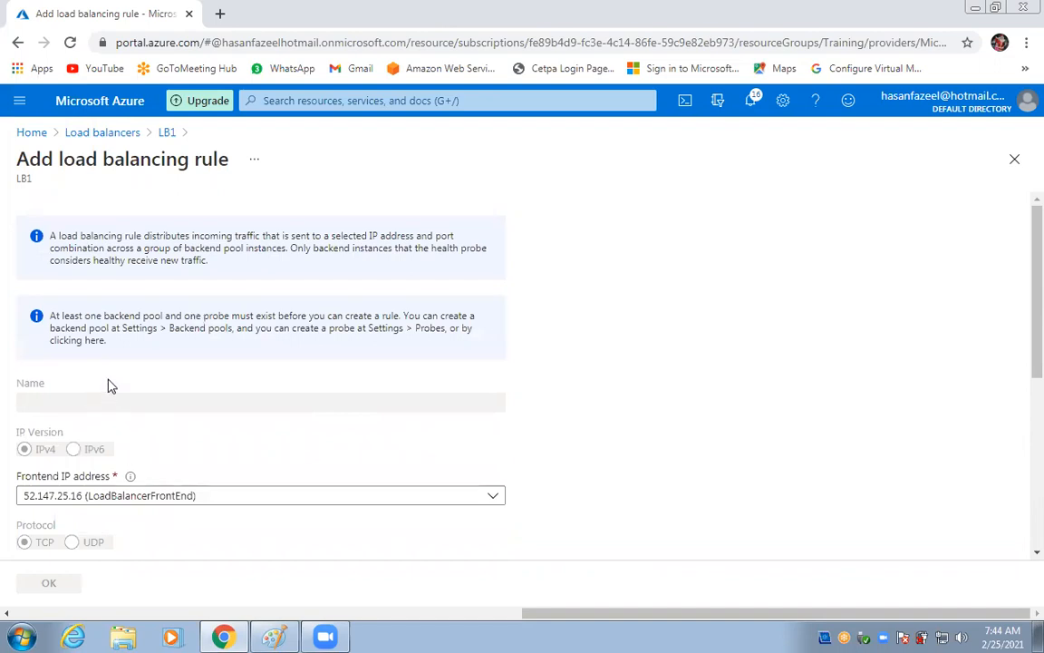
click(118, 337)
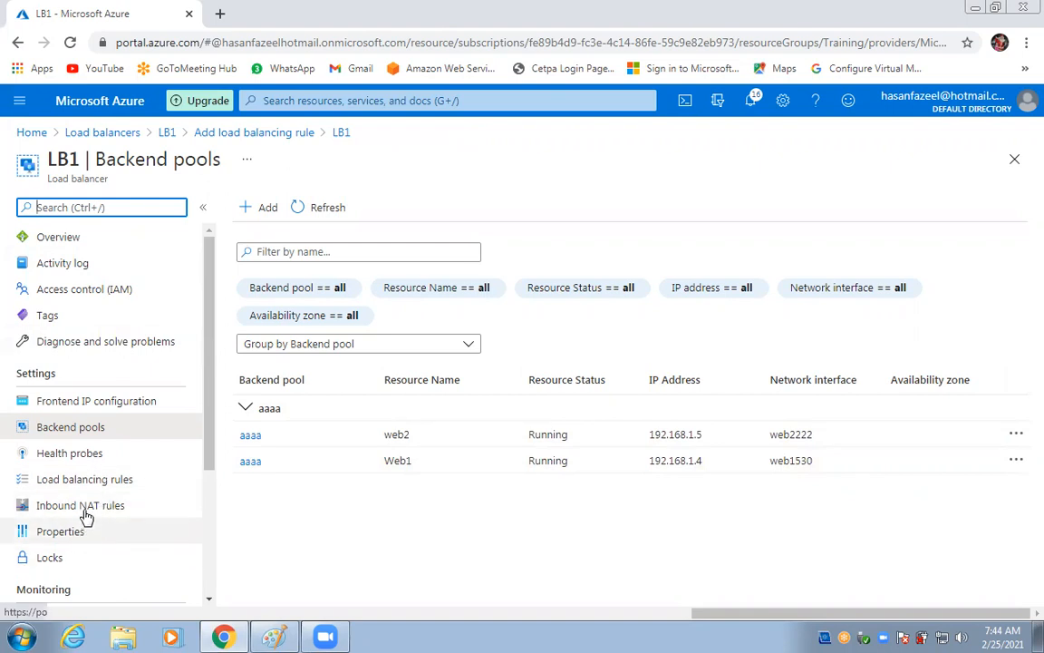
Reopen a new load balancing rule form, then go back and discard the unsaved rule.
click(92, 479)
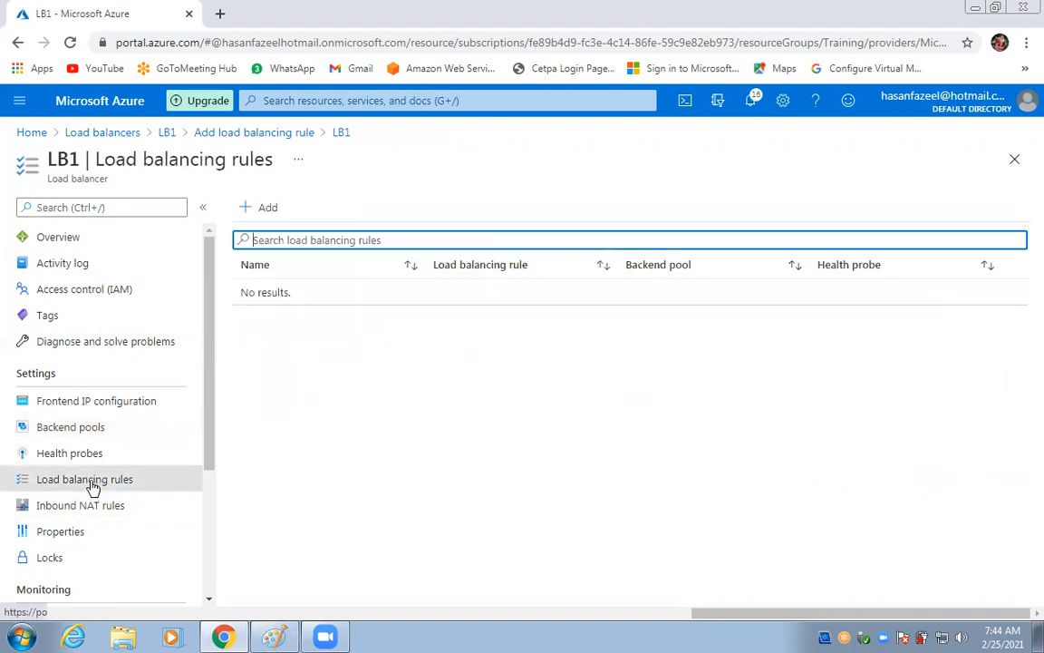
click(261, 210)
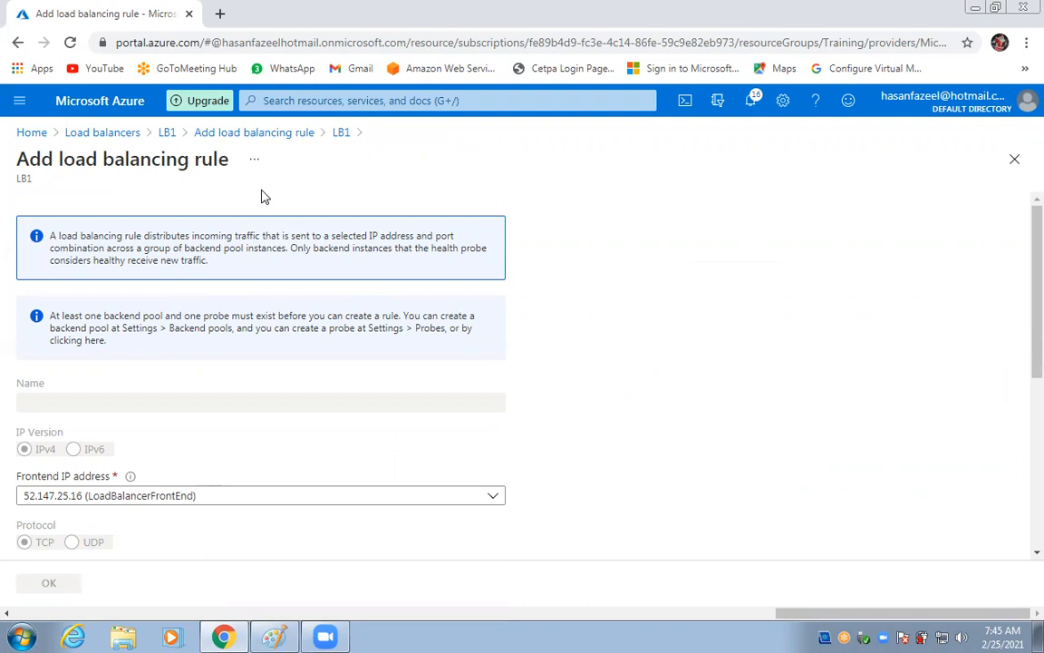
click(18, 43)
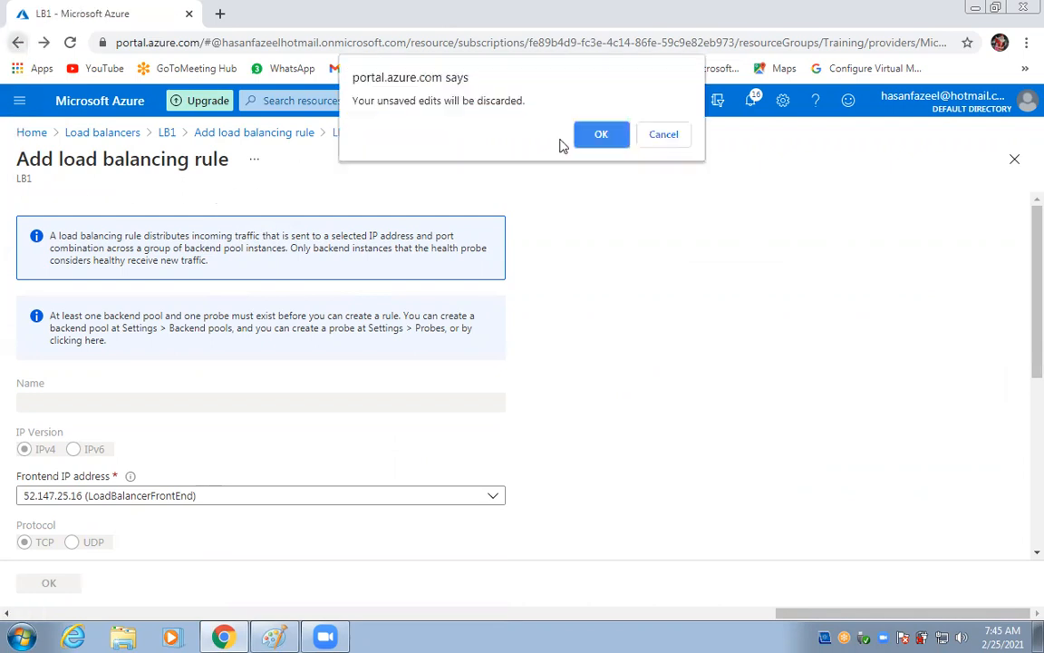
click(599, 134)
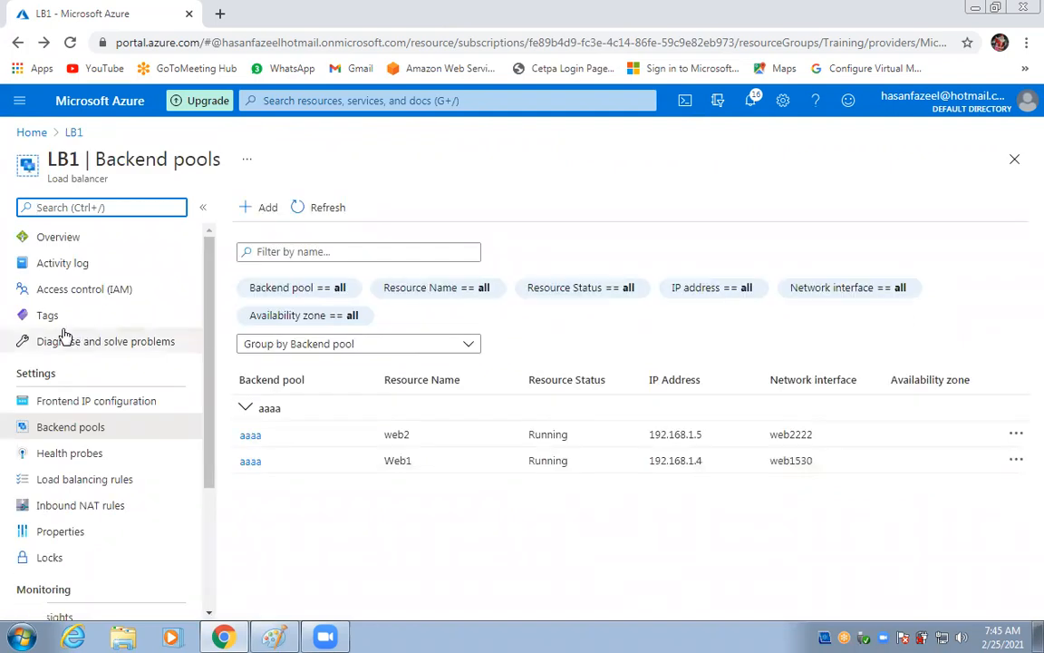
Copy the public IP address 52.147.25.16 from LB1's overview page.
click(87, 238)
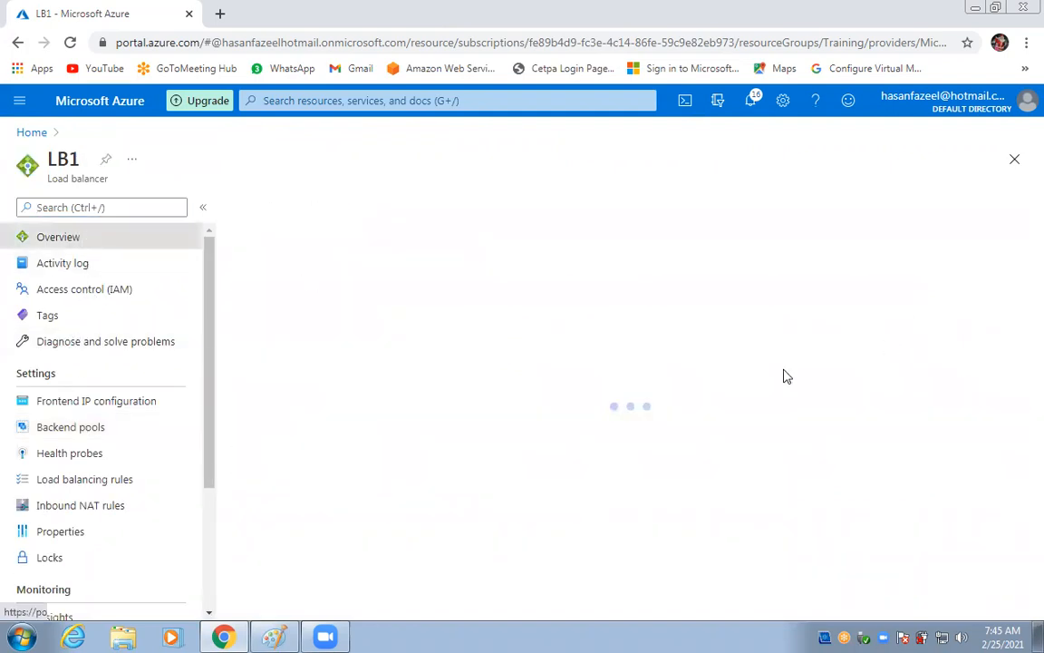
drag(632, 424, 700, 417)
key(ctrl+c)
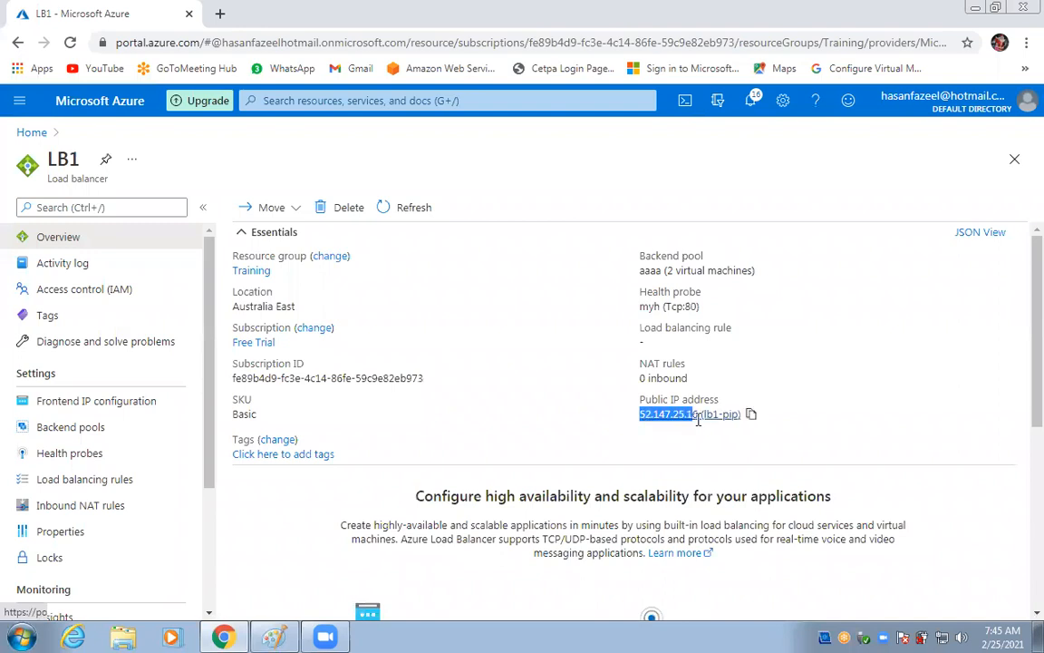
right_click(695, 412)
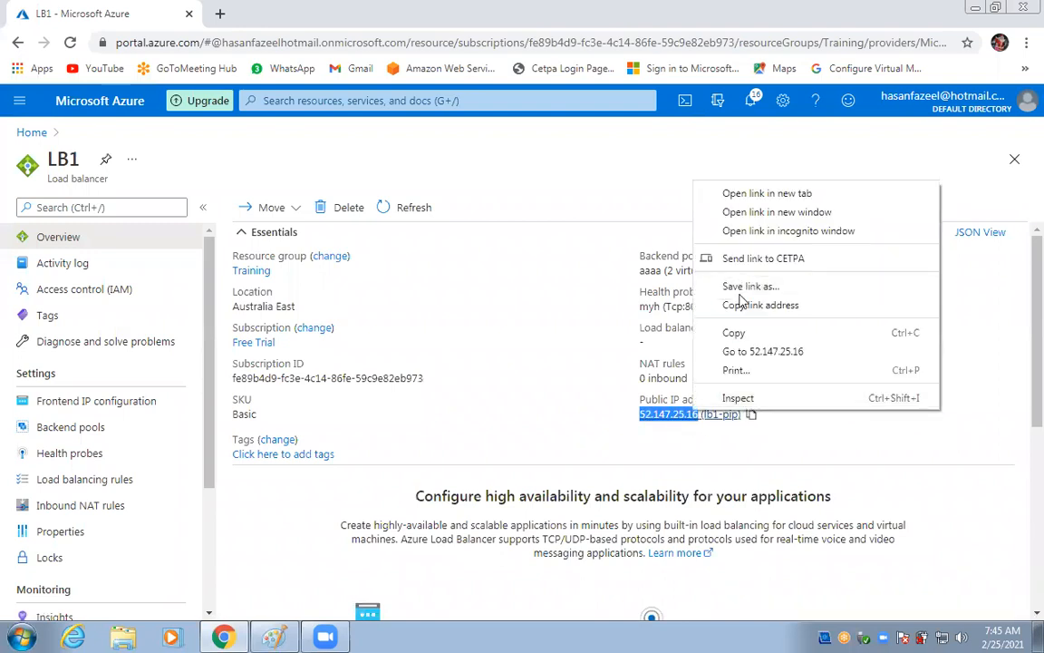
click(733, 332)
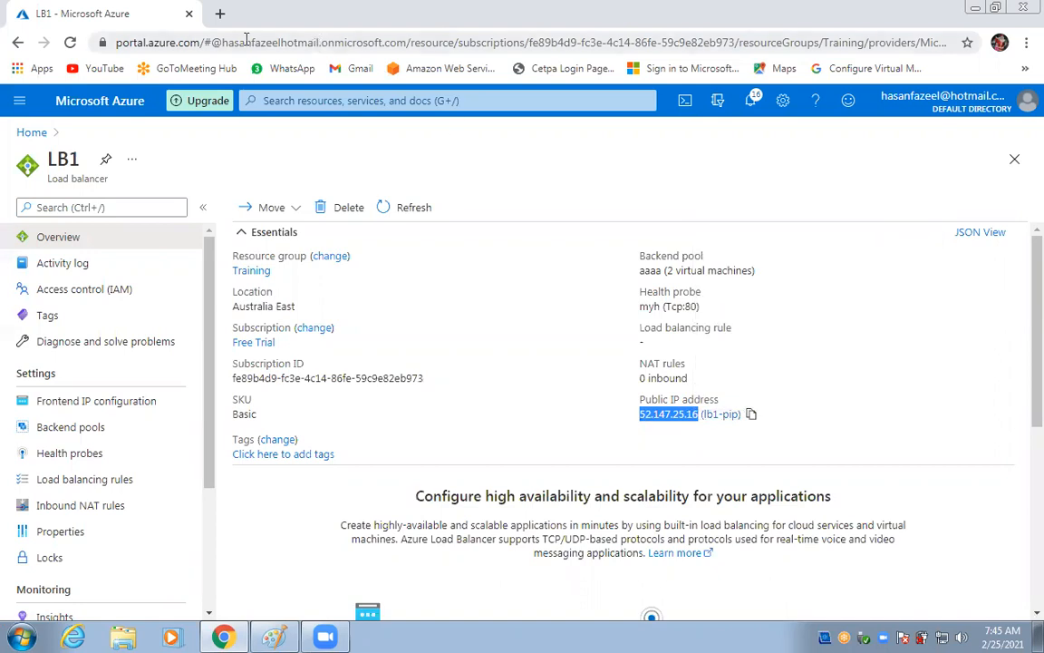
Paste the copied public IP into a new tab and try loading it.
click(219, 14)
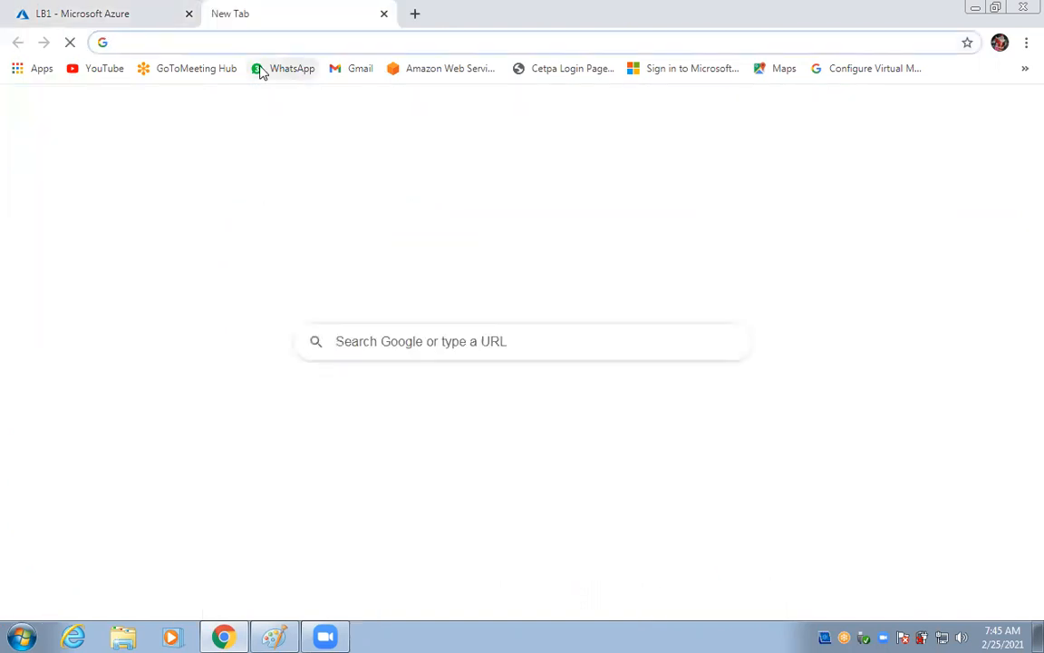
key(ctrl+v)
key(Return)
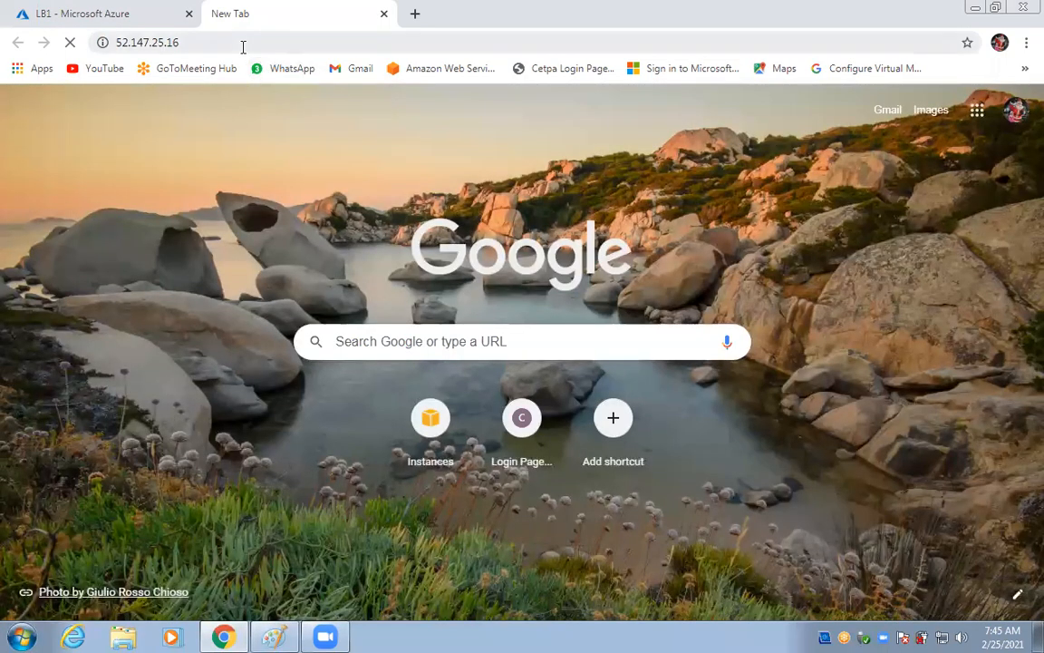
click(243, 44)
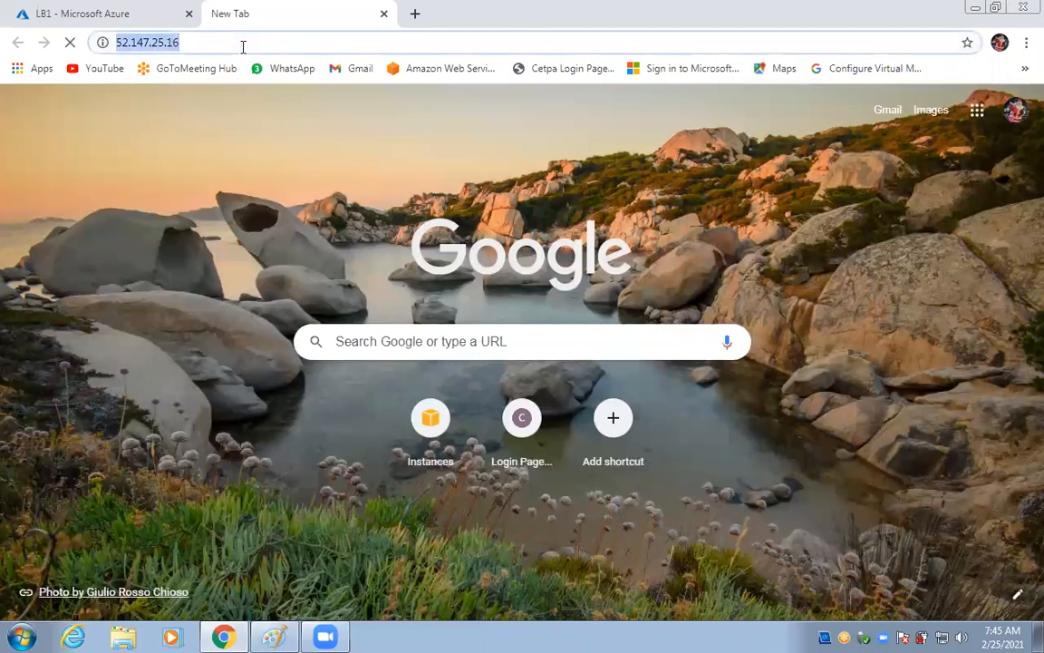
Recopy LB1's IP, trim it to 52.147.25.16 in another new tab, and load it.
click(144, 18)
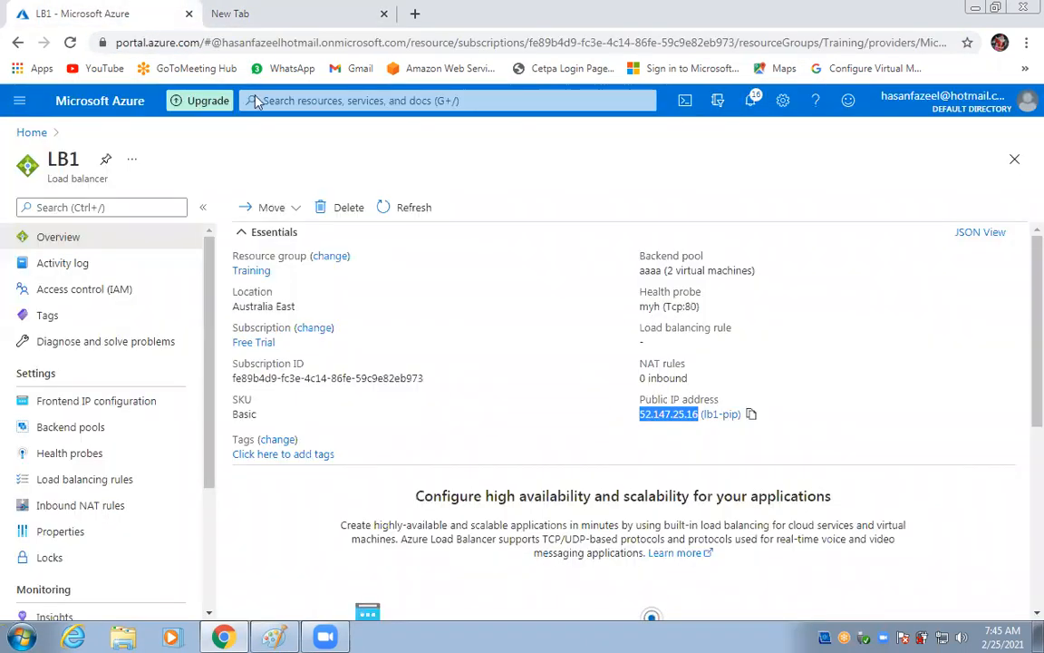
click(751, 414)
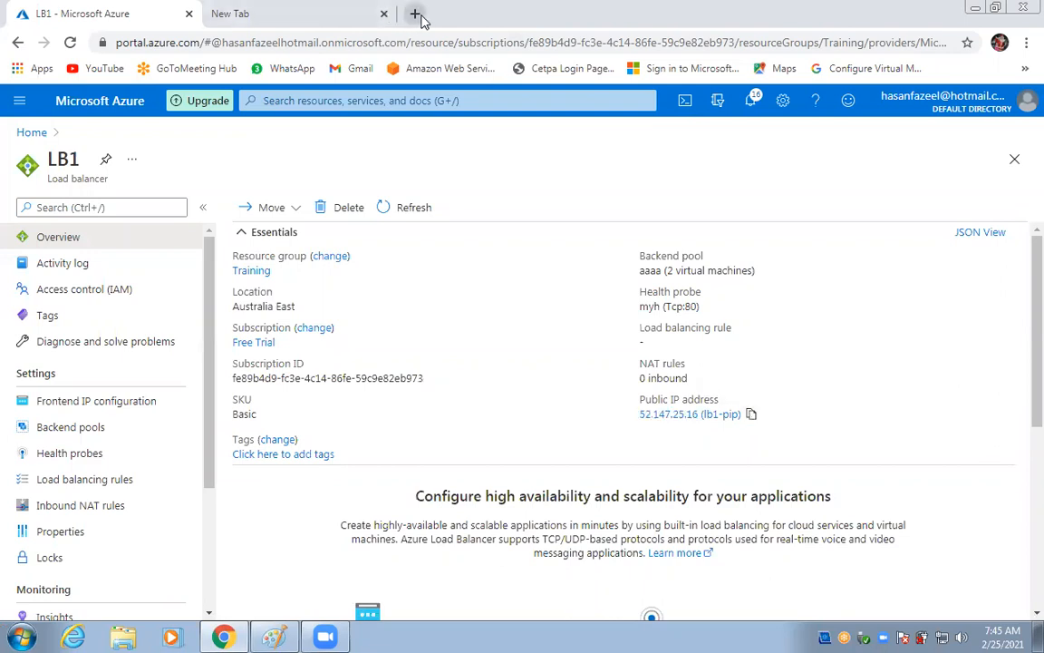
click(416, 15)
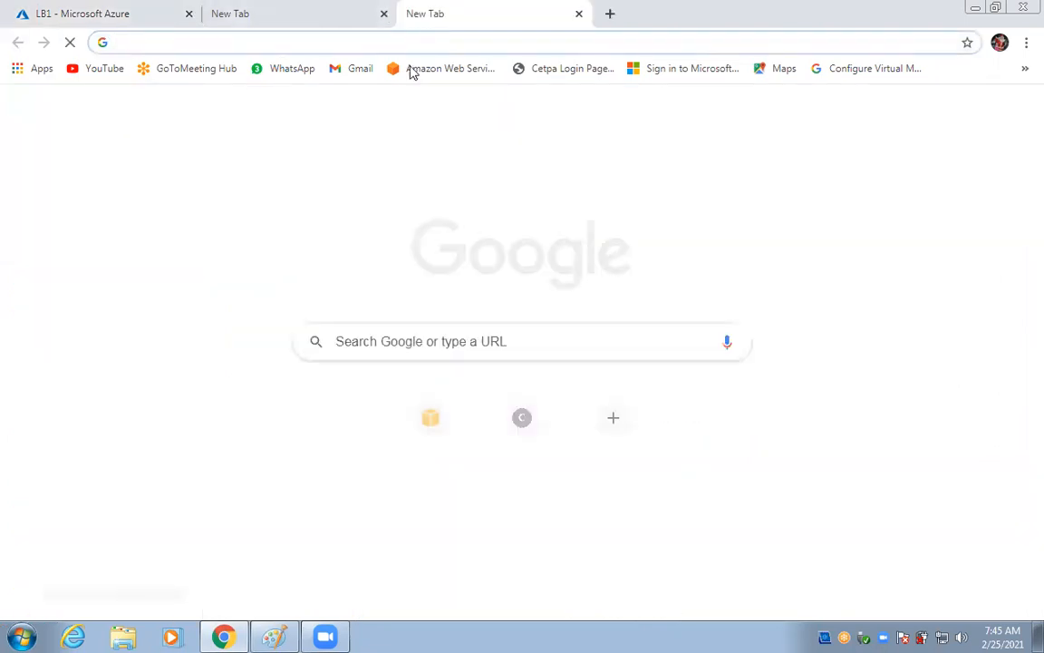
key(ctrl+v)
key(BackSpace)
key(BackSpace)
key(BackSpace)
key(BackSpace)
key(BackSpace)
key(BackSpace)
key(BackSpace)
key(BackSpace)
key(BackSpace)
key(BackSpace)
key(Return)
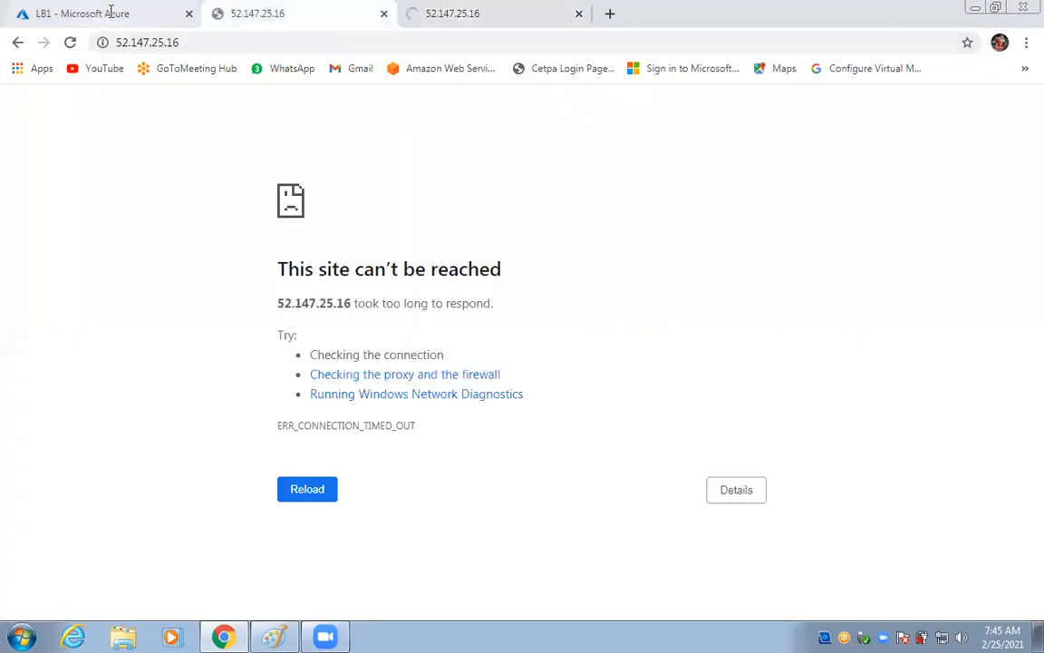
Return to the LB1 tab and open its Backend pools list from the left menu.
click(87, 20)
scroll(109, 381, down, 3)
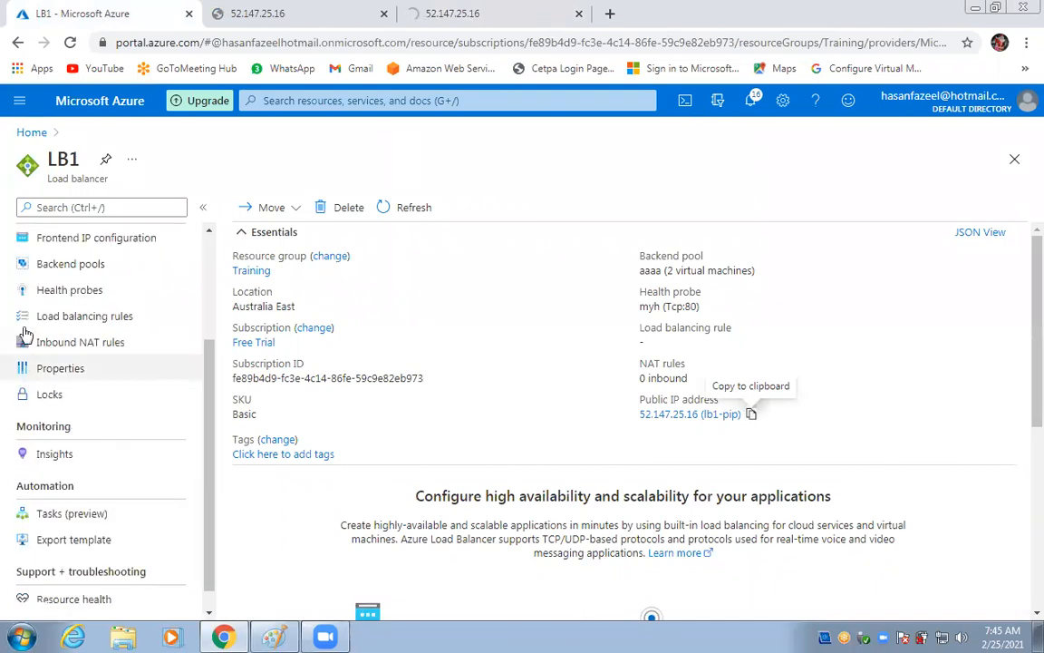
scroll(141, 393, up, 3)
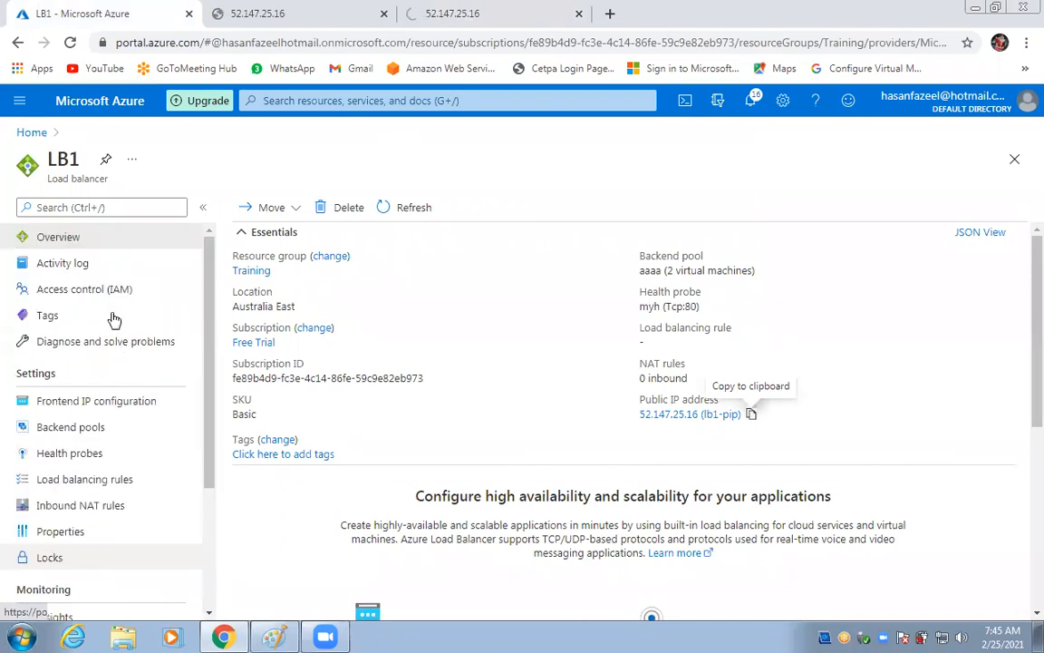
click(102, 403)
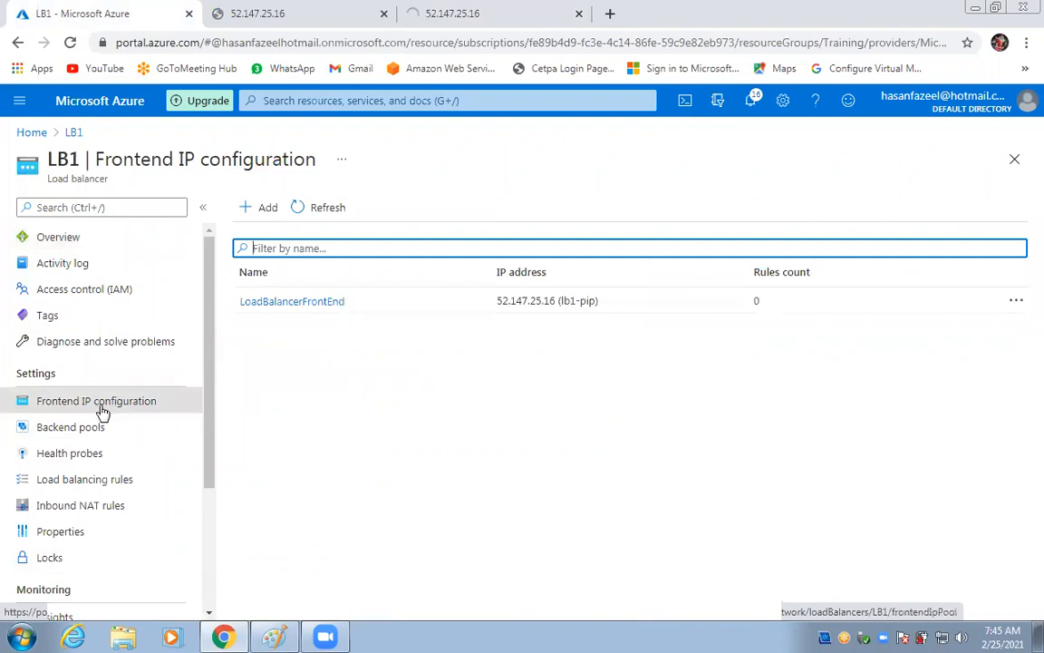
click(93, 431)
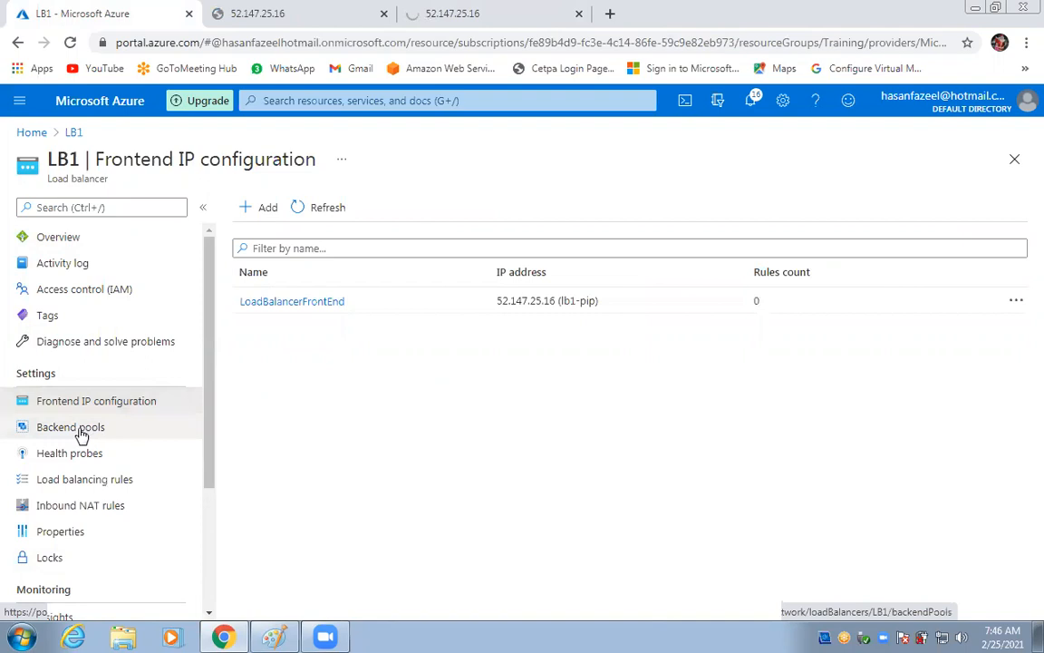
click(77, 430)
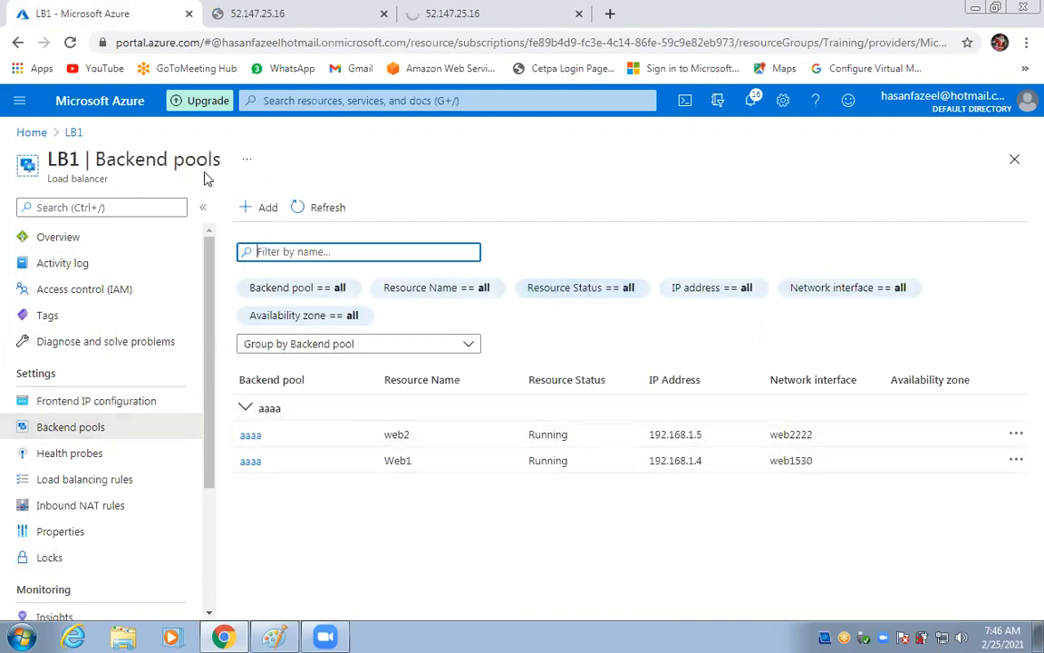
Start another LB1 backend pool associated to virtual machines, adding web1 and web2.
click(269, 209)
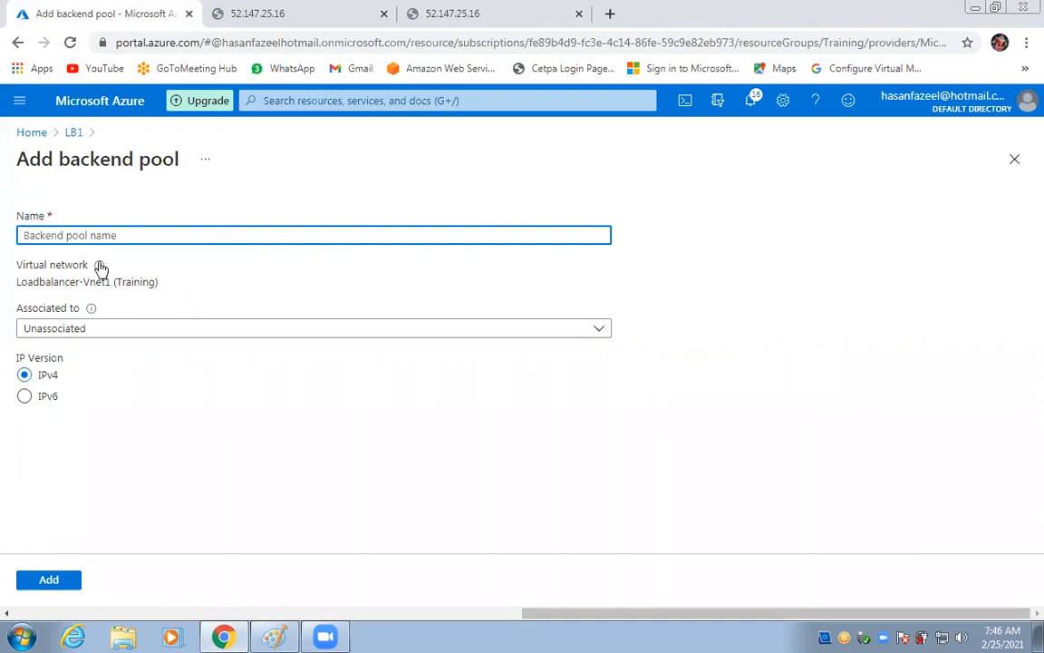
mouse_move(98, 267)
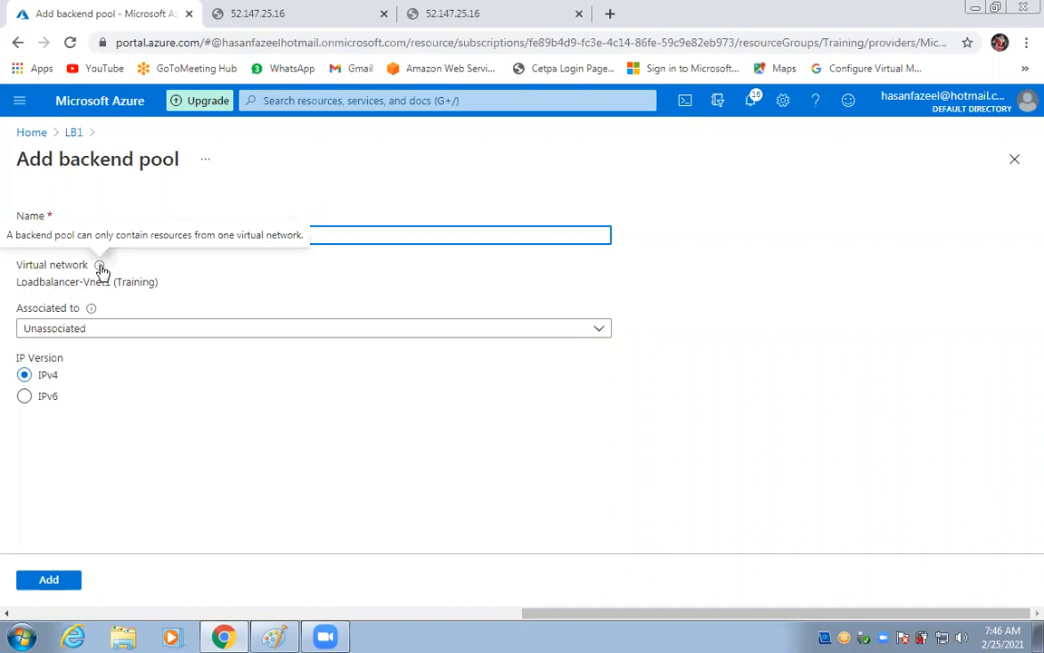
click(90, 334)
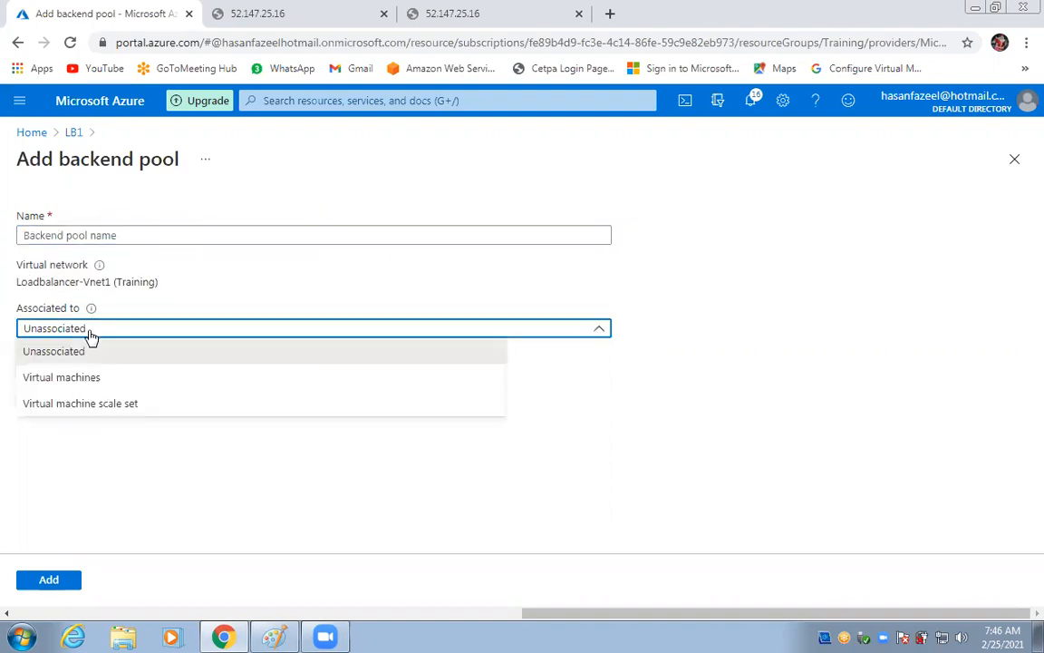
click(90, 377)
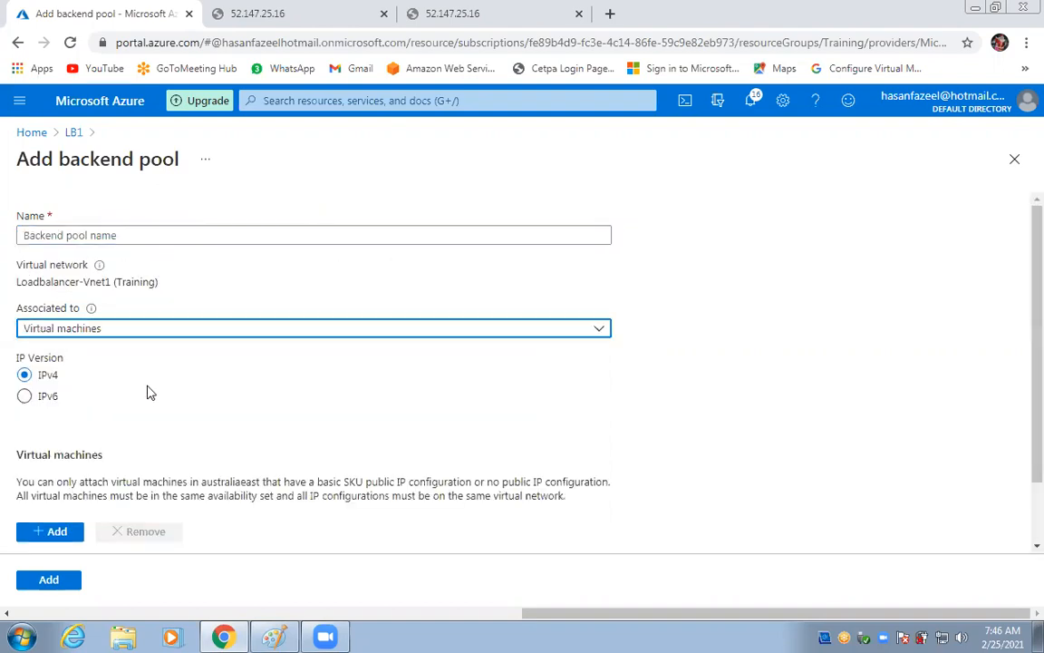
scroll(152, 395, down, 2)
click(30, 462)
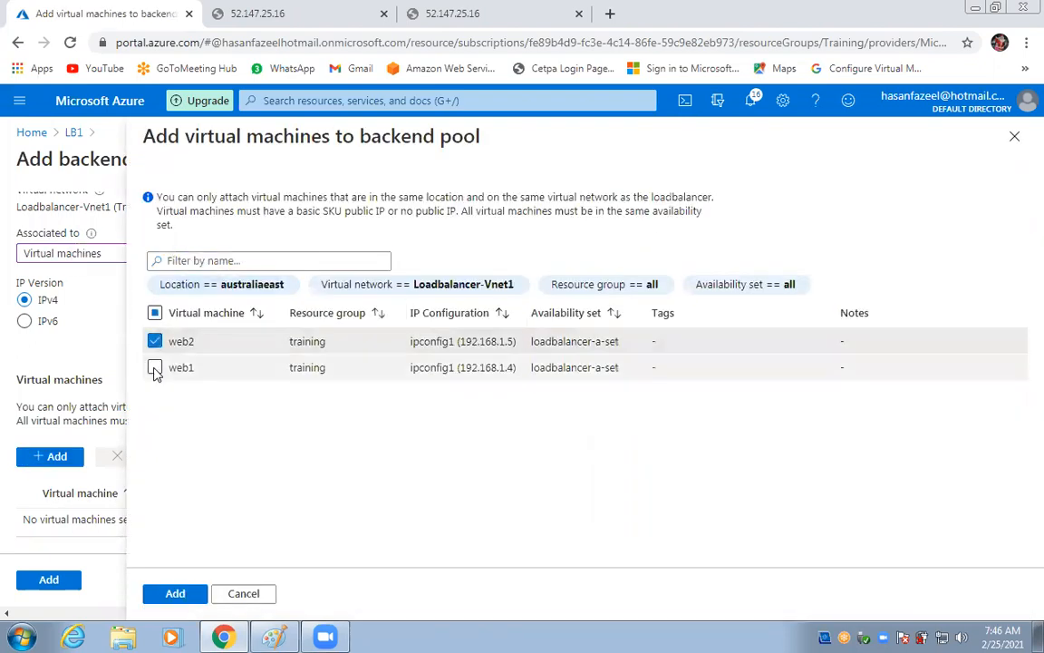
click(155, 368)
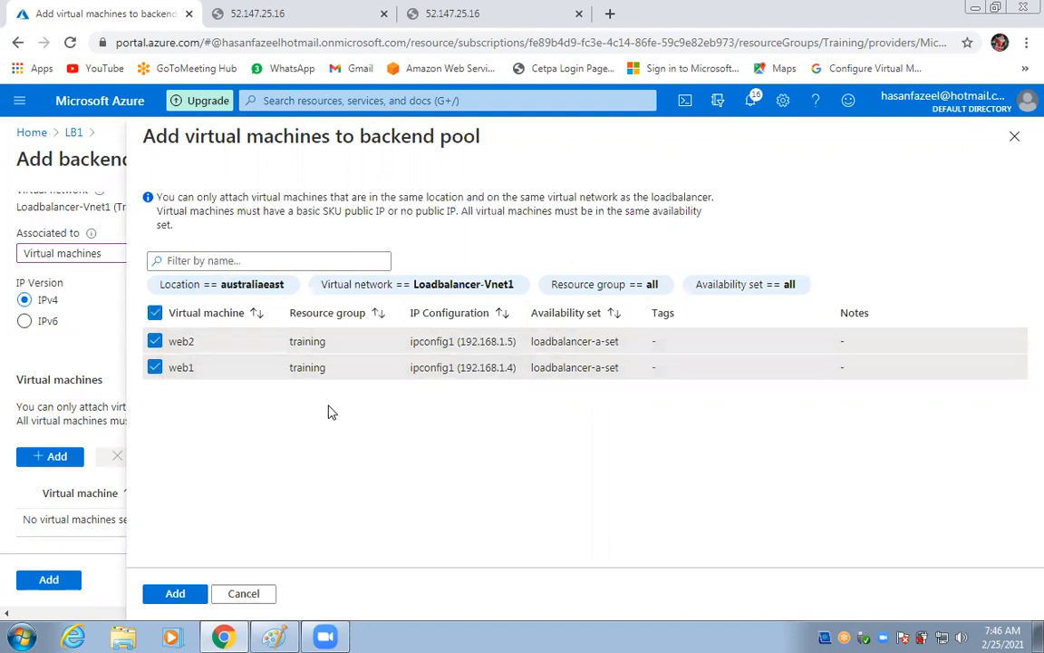
click(163, 595)
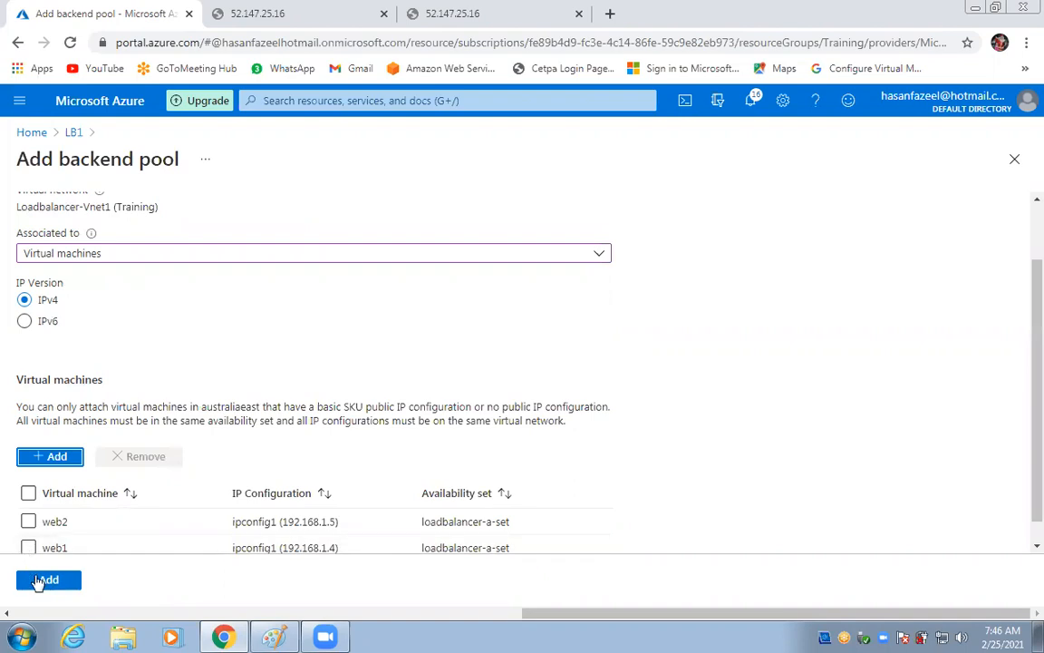
Tick web2 and web1, name the pool aaaaaa, and create it.
click(28, 523)
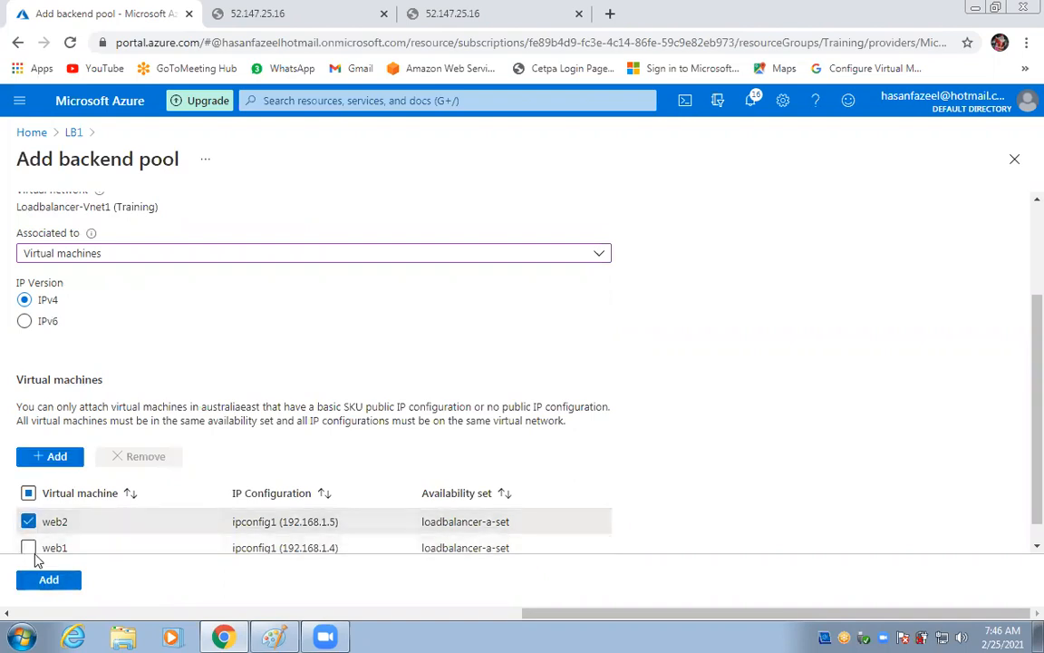
scroll(272, 349, down, 1)
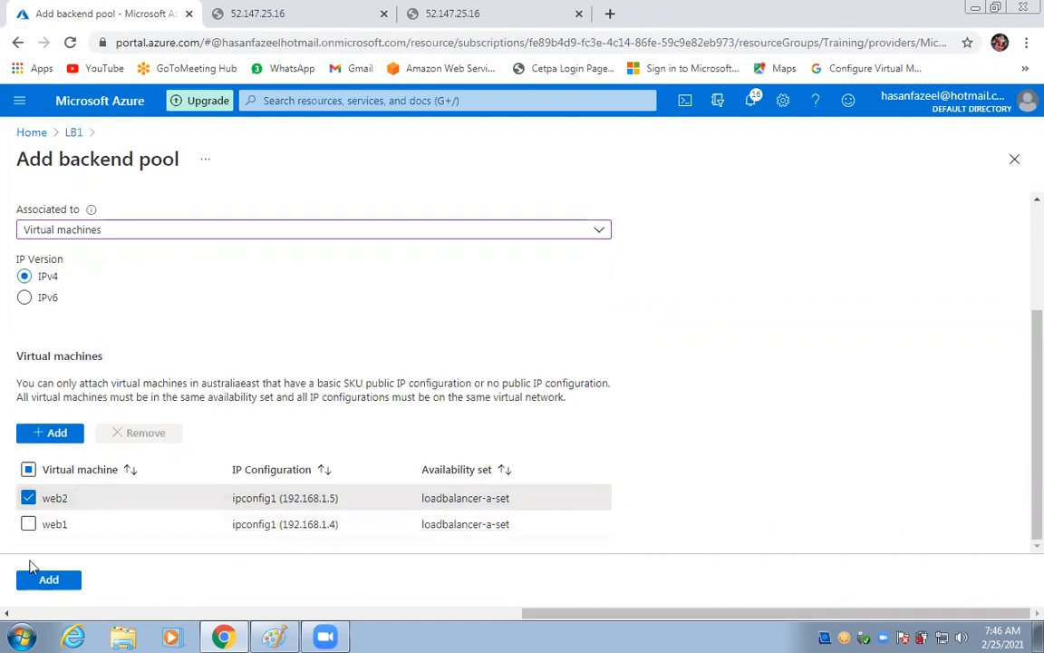
click(28, 524)
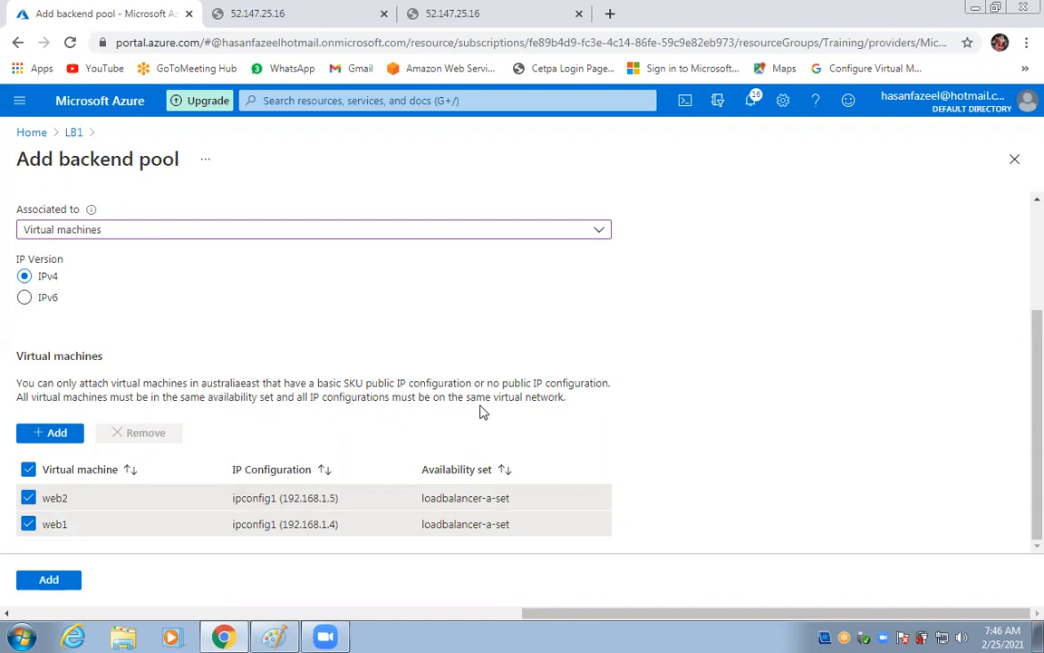
click(31, 583)
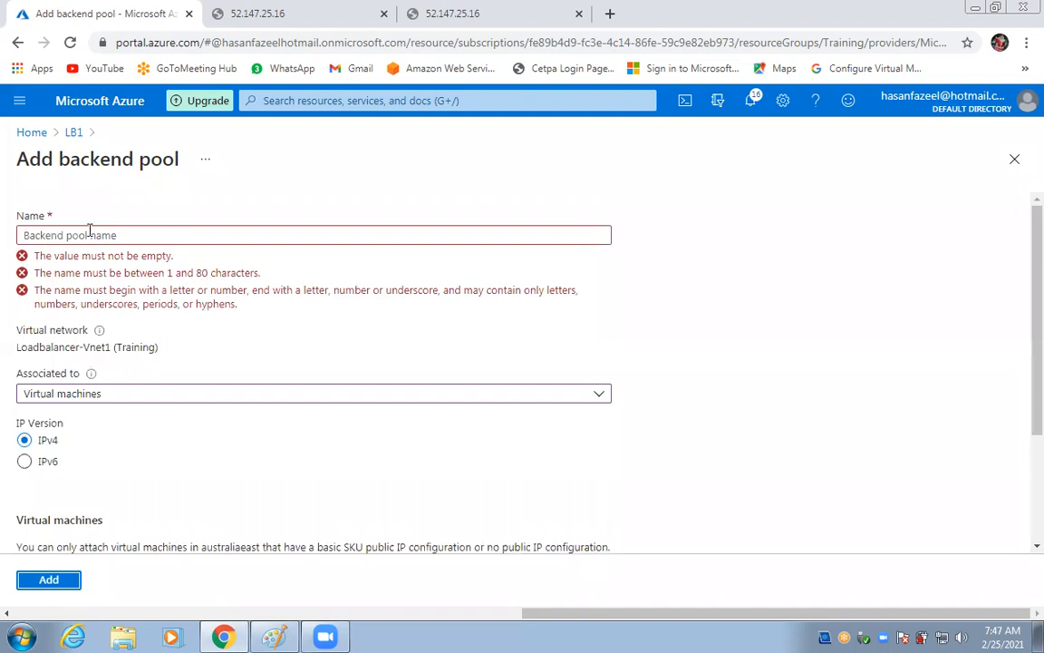
click(178, 231)
text(aaaaaa)
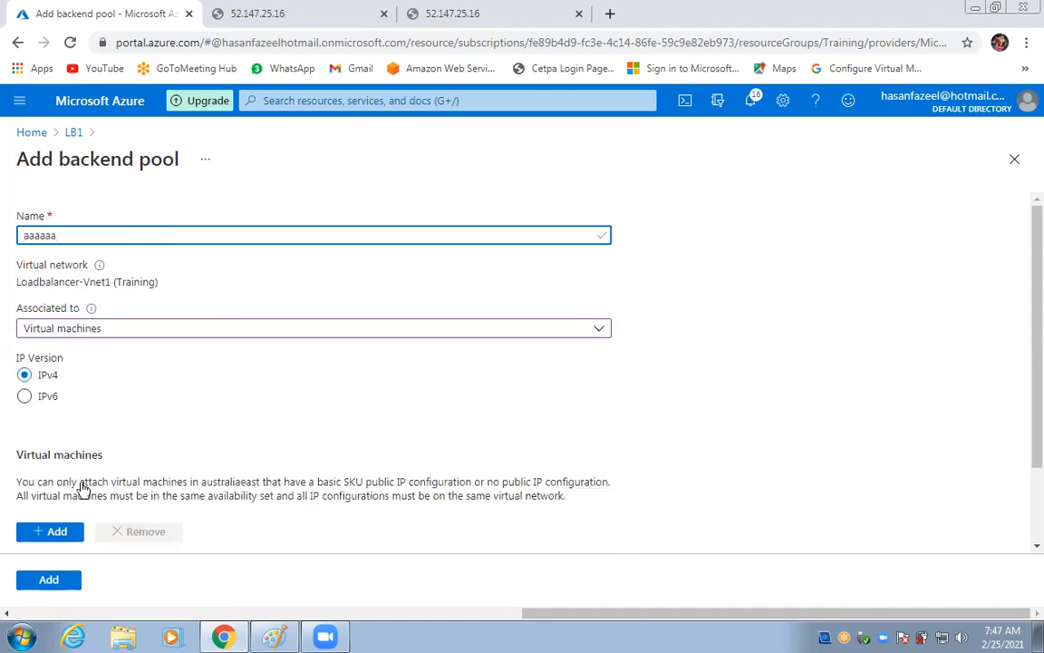
scroll(77, 496, down, 1)
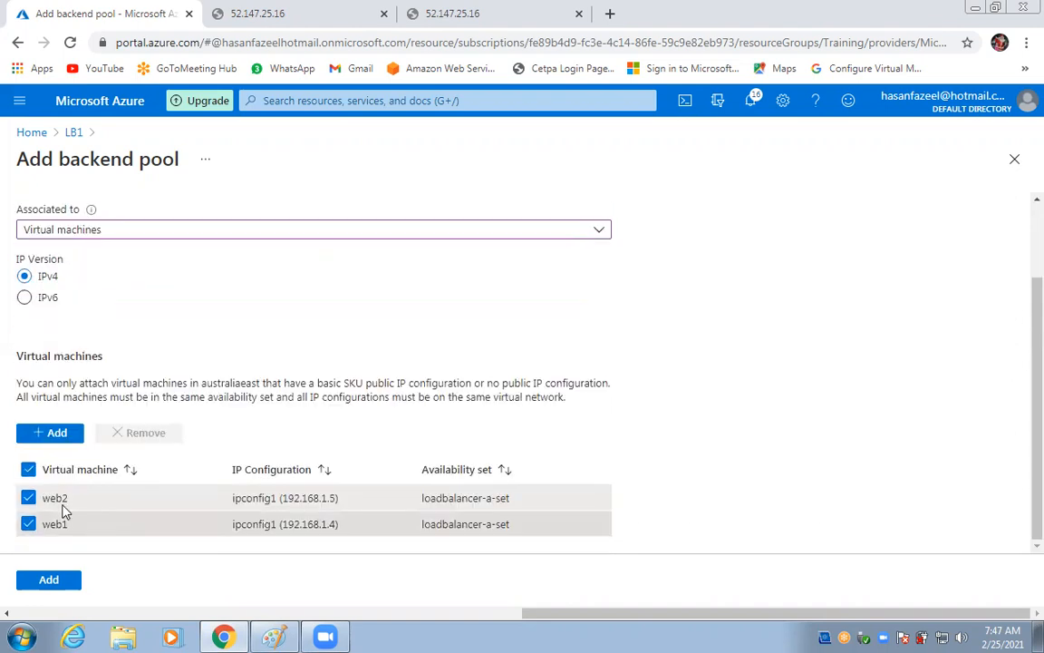
click(49, 580)
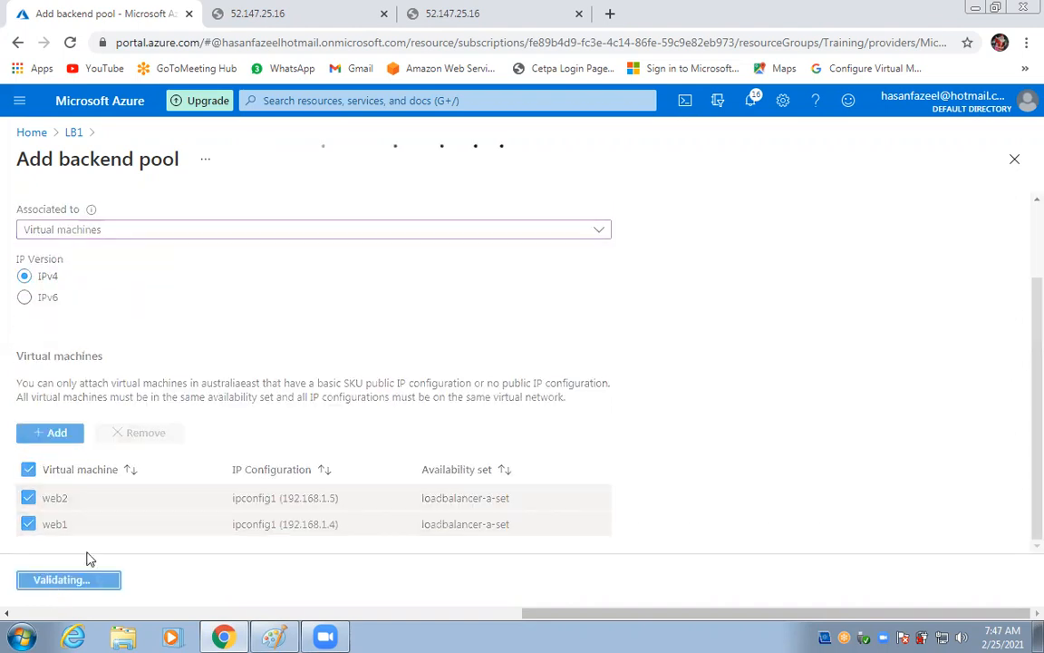
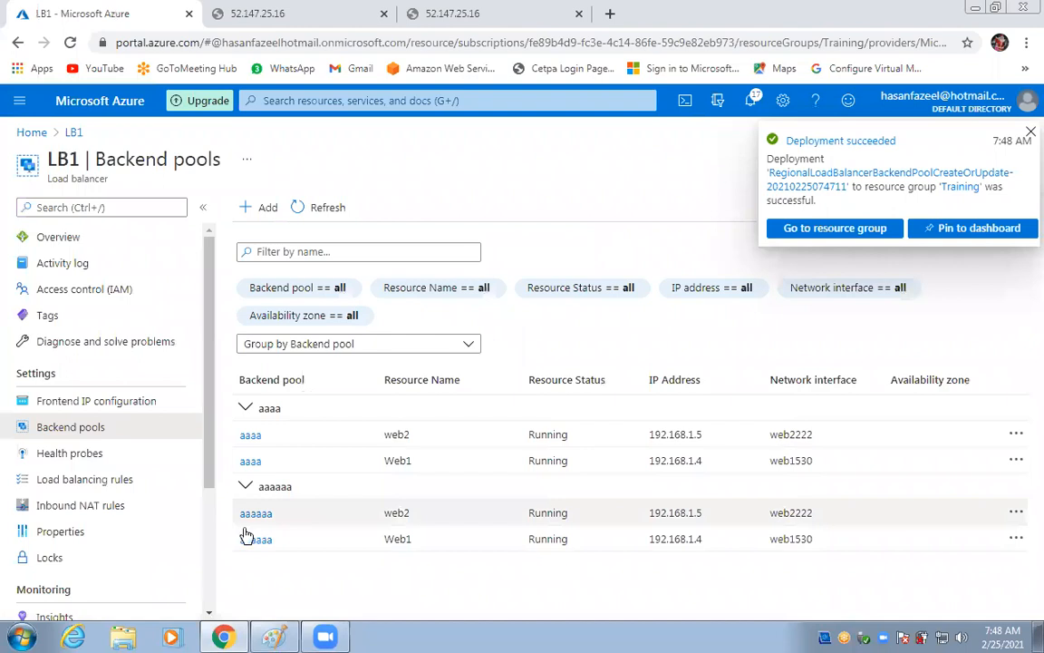
Show LB1's Load balancing rules page, which lists no rules yet.
scroll(191, 515, down, 2)
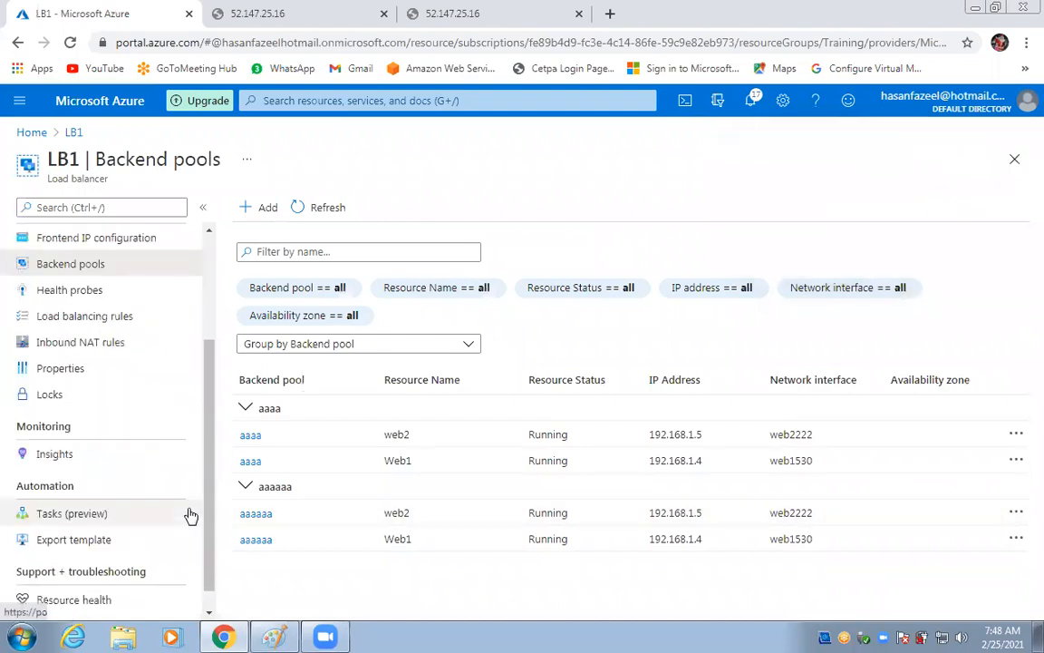
scroll(190, 515, up, 2)
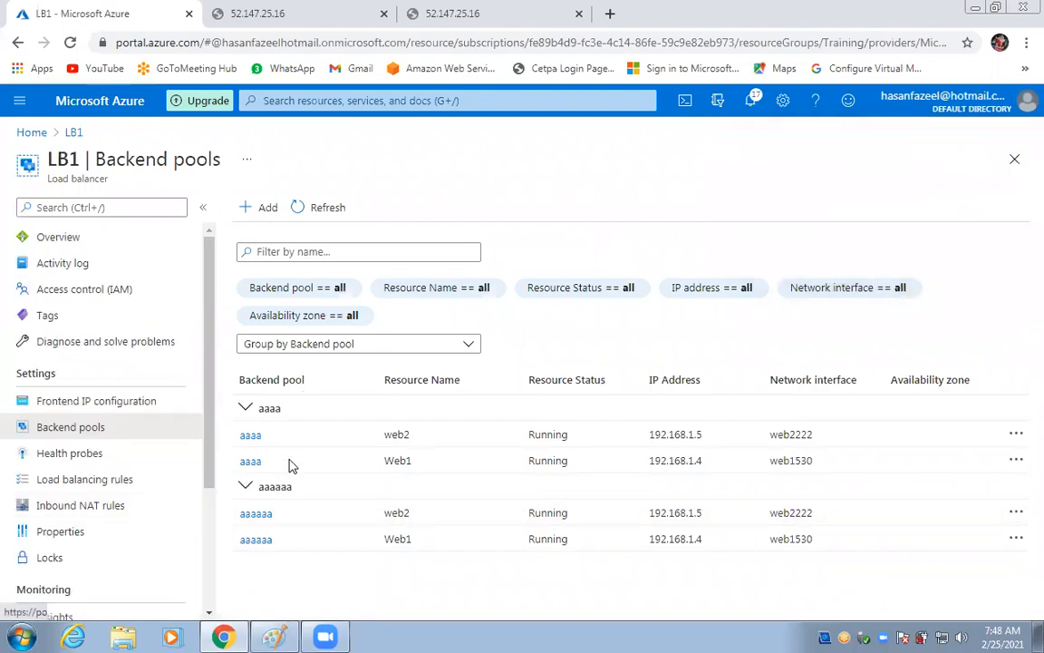
click(86, 480)
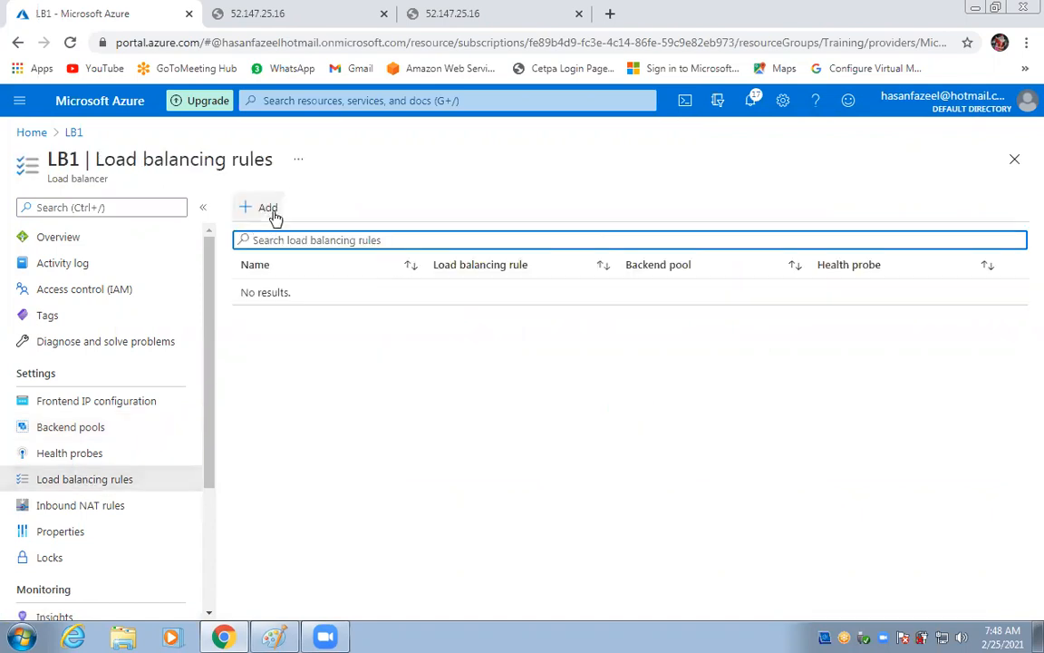
Draft rule pule1: TCP port 80 to backend port 80, pool aaaa, probe myh, idle timeout 4.
click(269, 208)
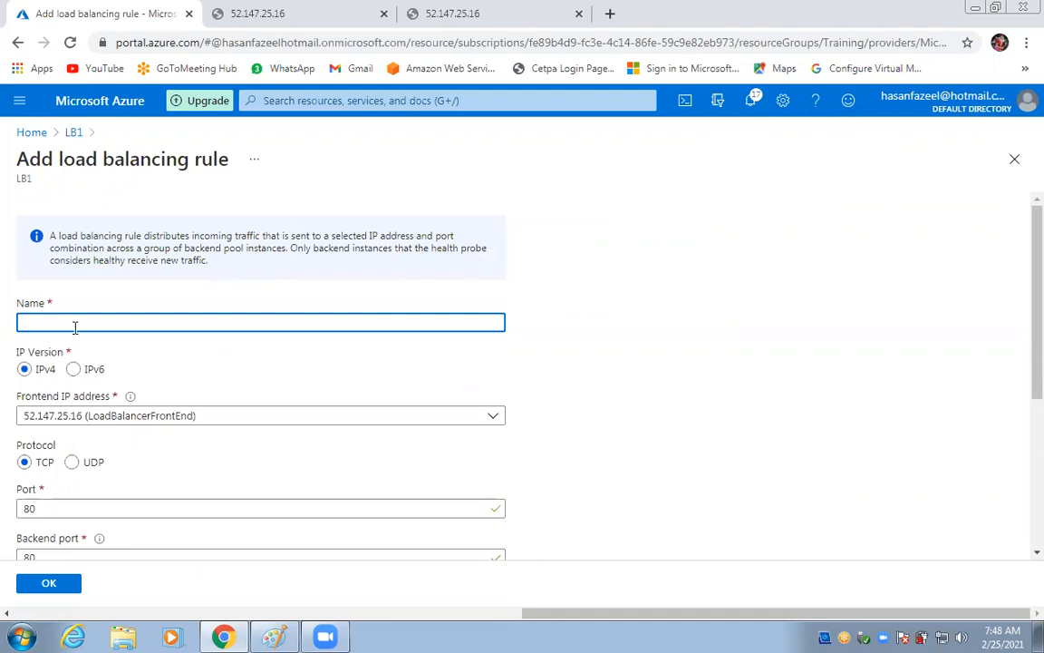
text(pule1)
scroll(90, 346, down, 2)
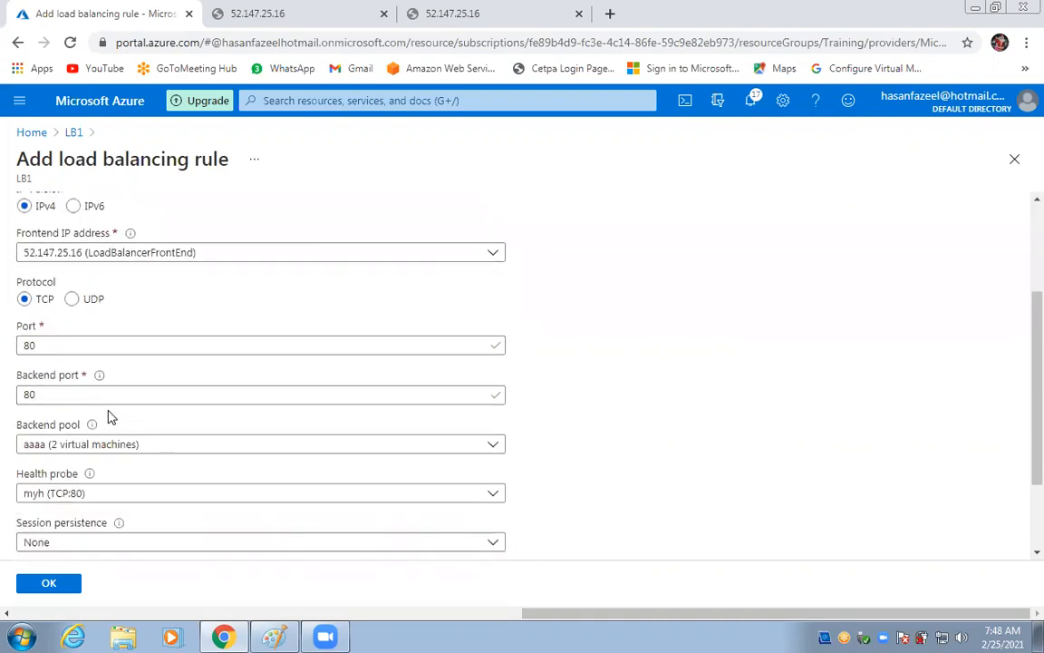
scroll(104, 374, down, 1)
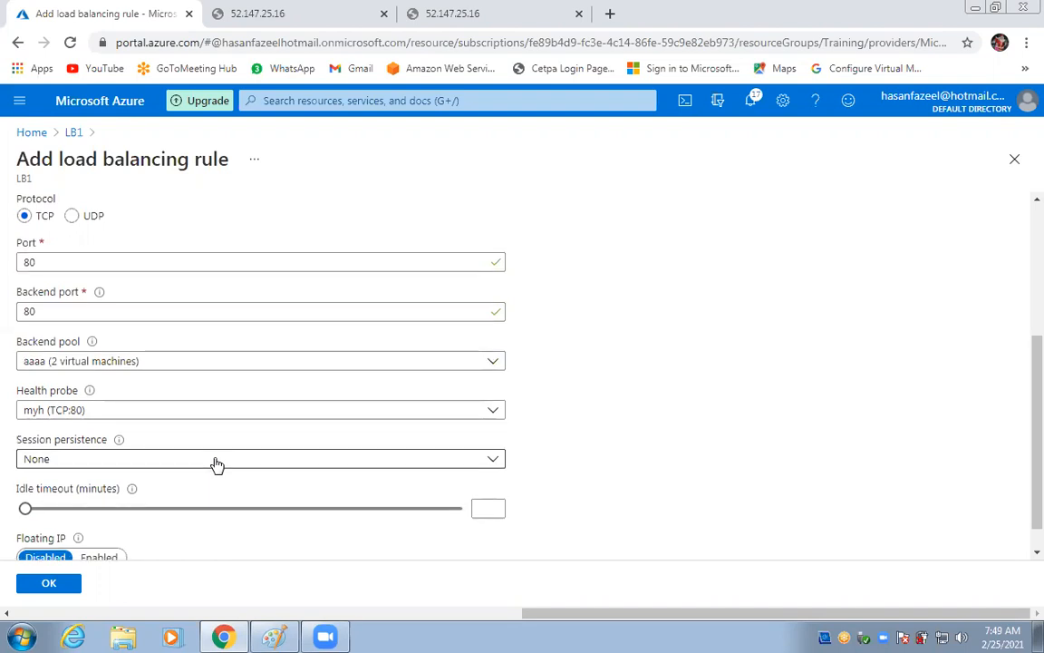
scroll(217, 464, down, 1)
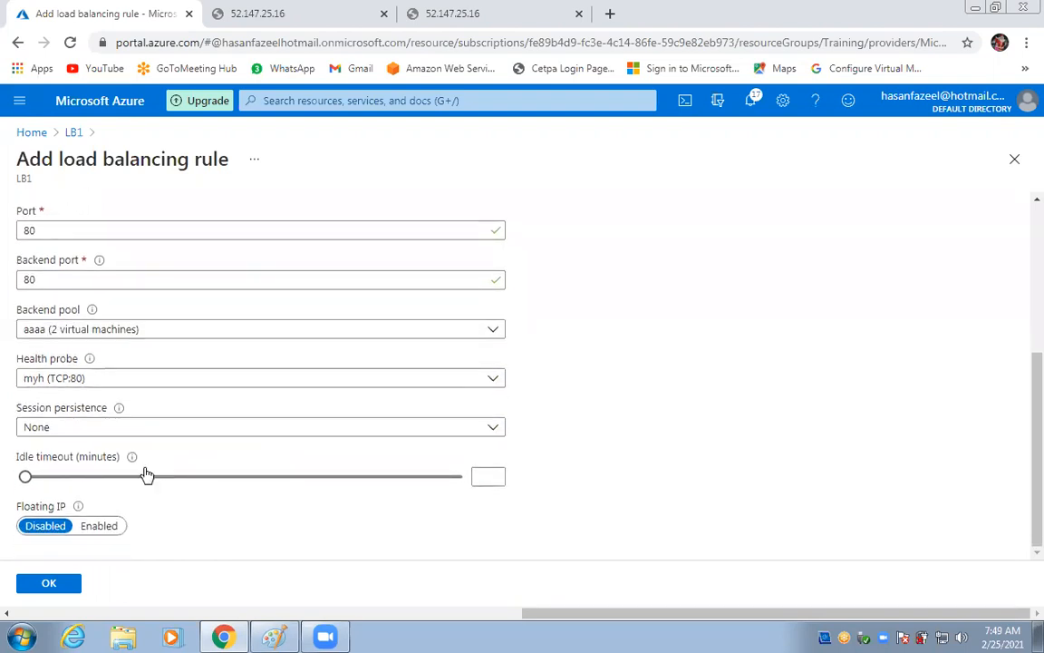
drag(36, 486, 3, 510)
Confirm rule pule1 with OK so LB1 saves it.
click(45, 586)
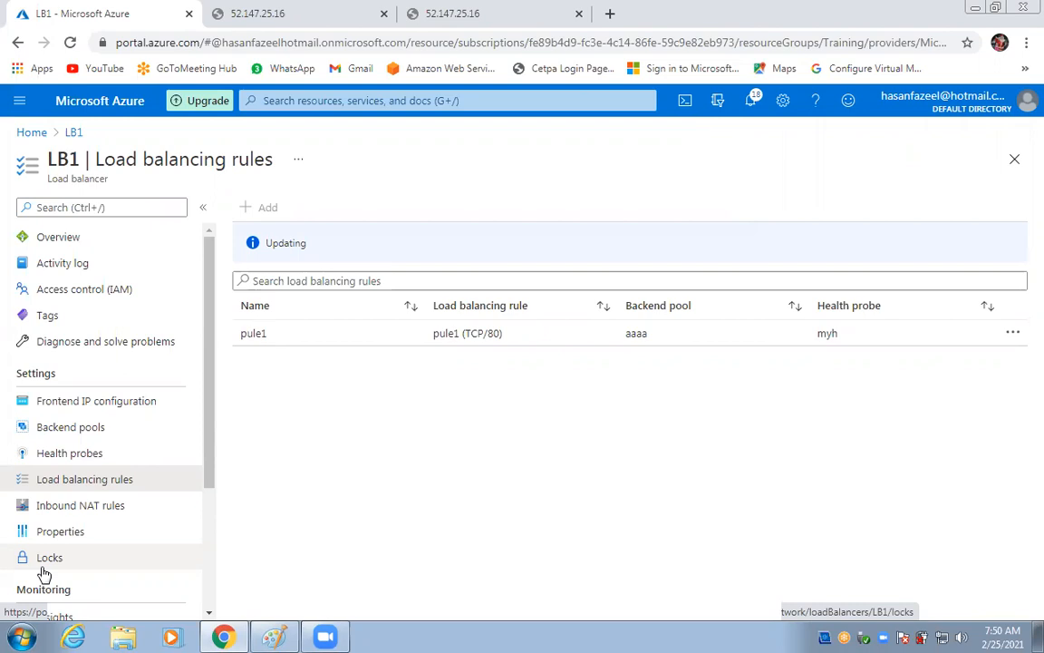
Reload the 52.147.25.16 tabs to confirm the load balancer serves the Web server2 page.
click(268, 14)
click(70, 43)
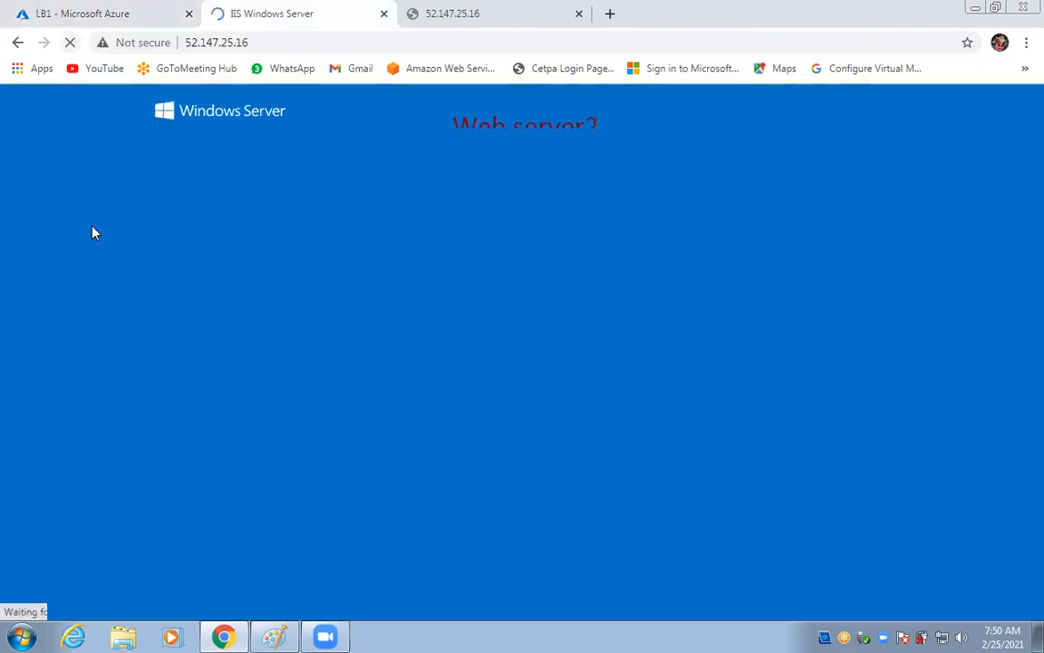
click(488, 10)
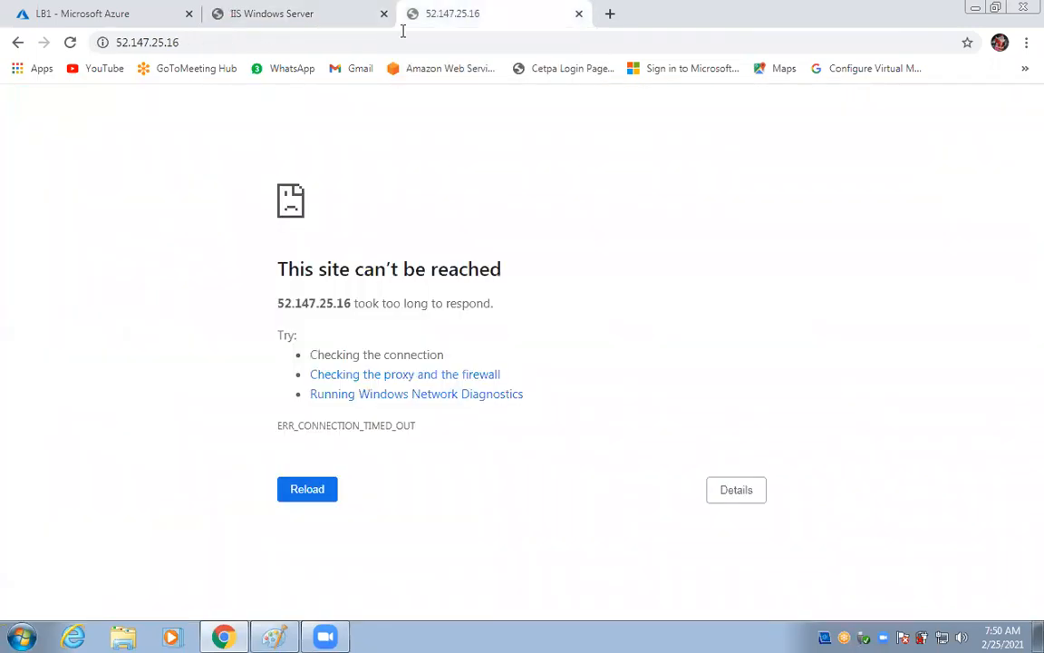
Go back to LB1's overview and close both 52.147.25.16 test tabs.
click(49, 16)
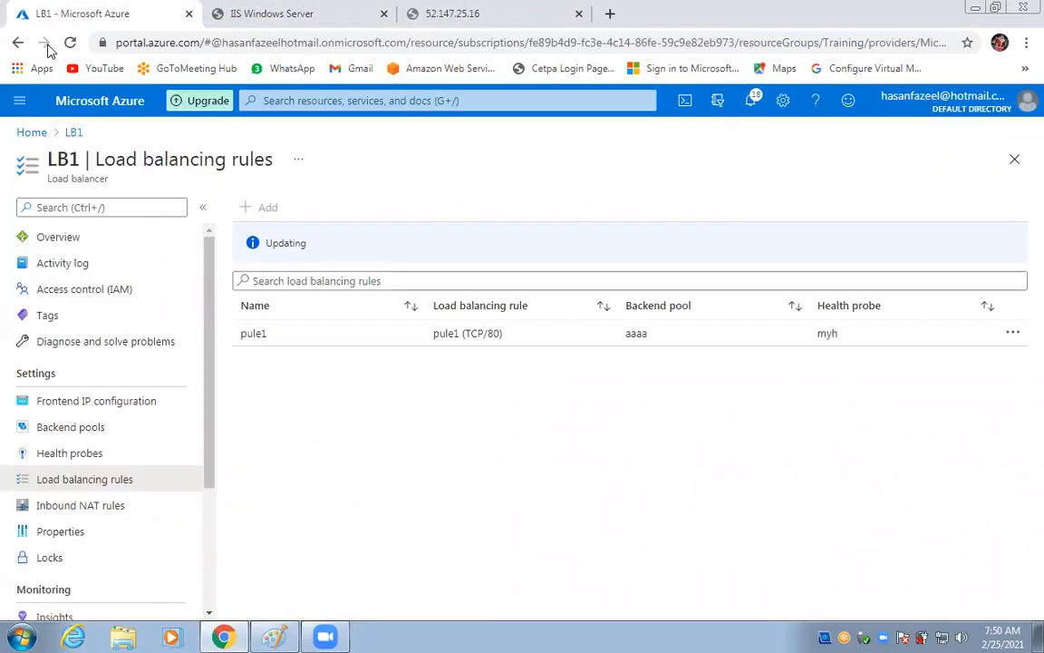
click(41, 238)
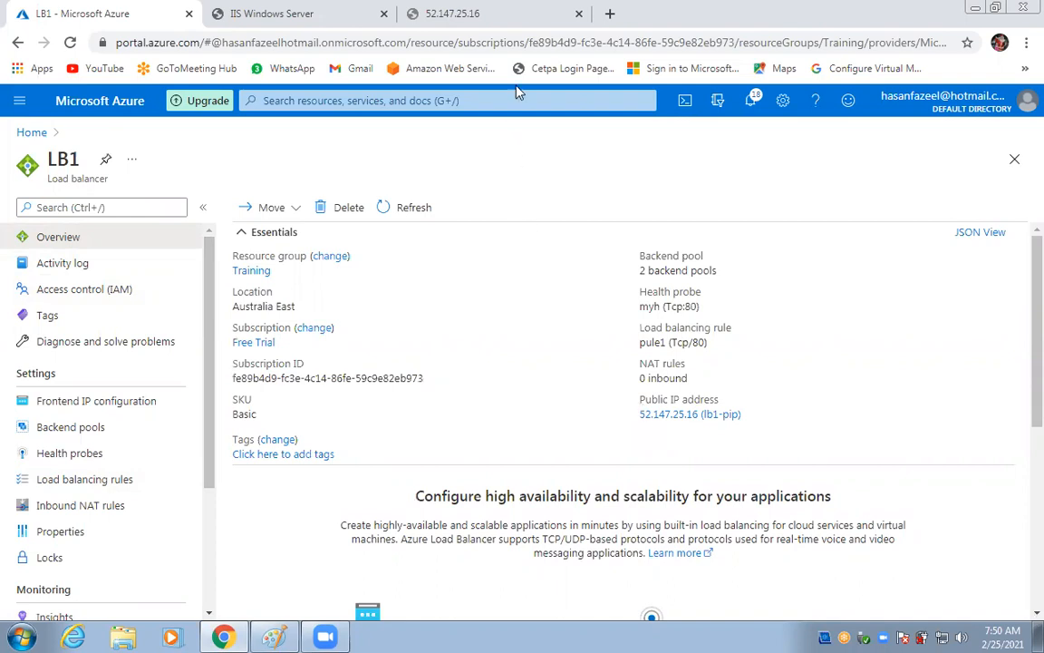
click(513, 16)
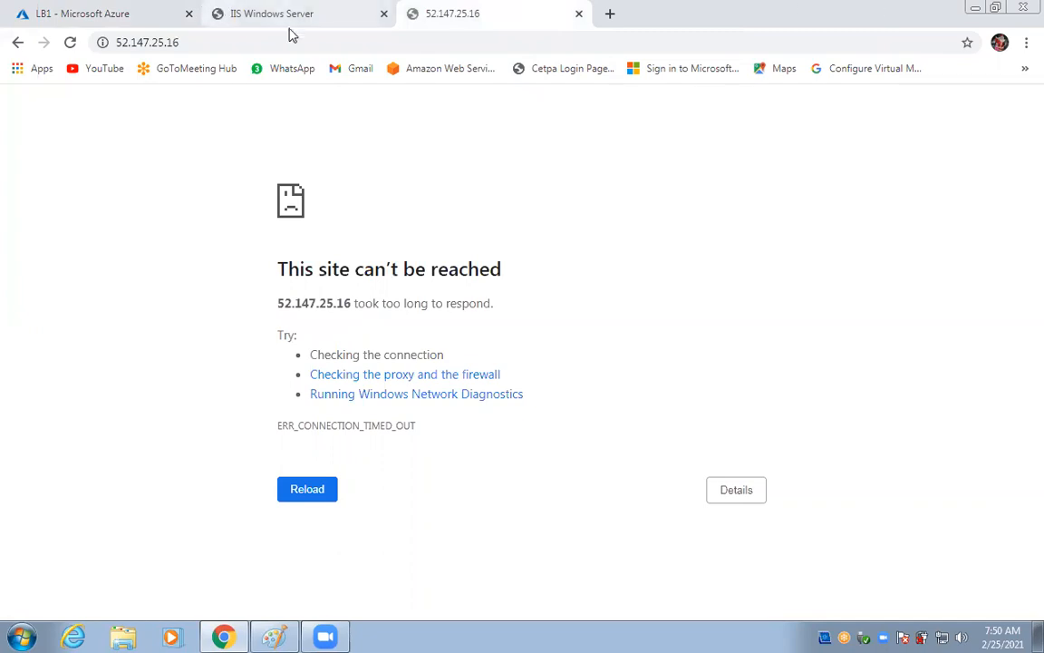
click(356, 18)
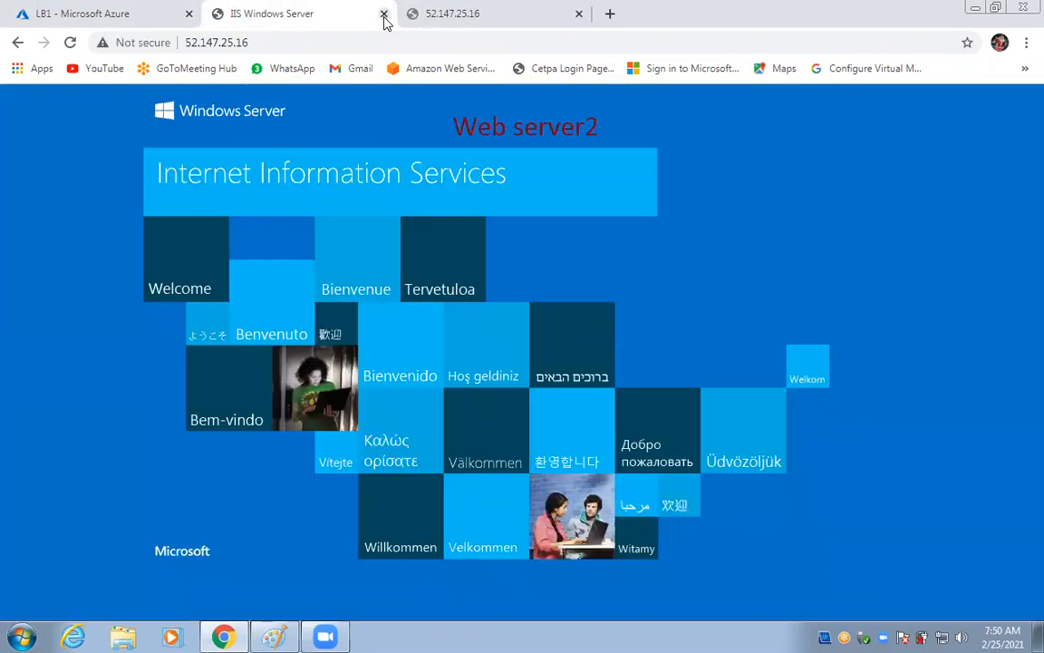
click(385, 14)
click(385, 14)
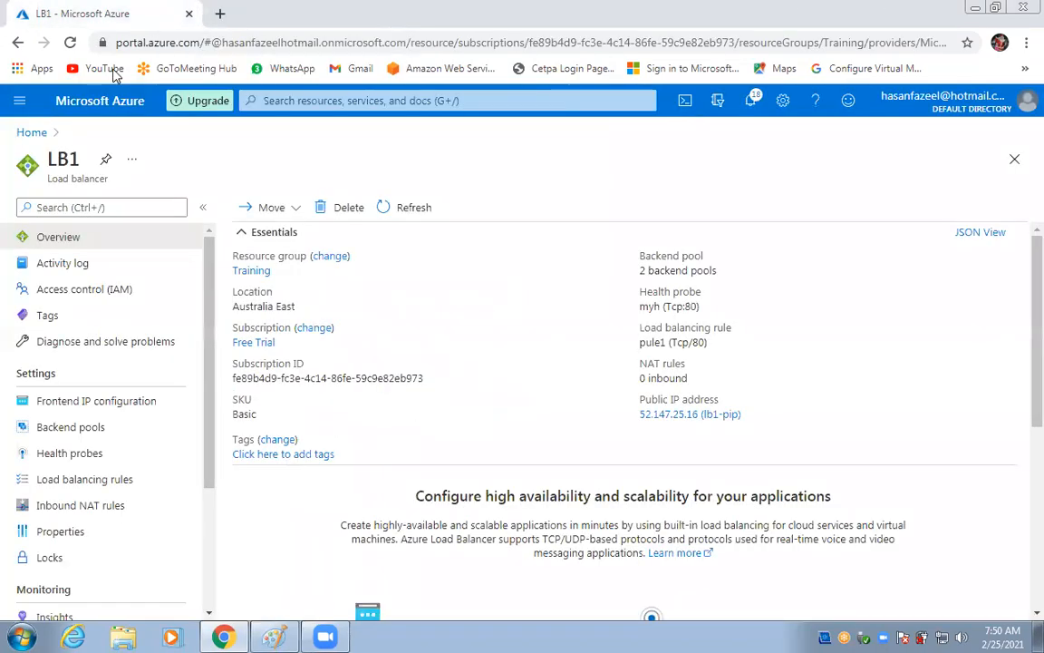
Go from Home through Virtual machines to Web1's overview page.
click(30, 132)
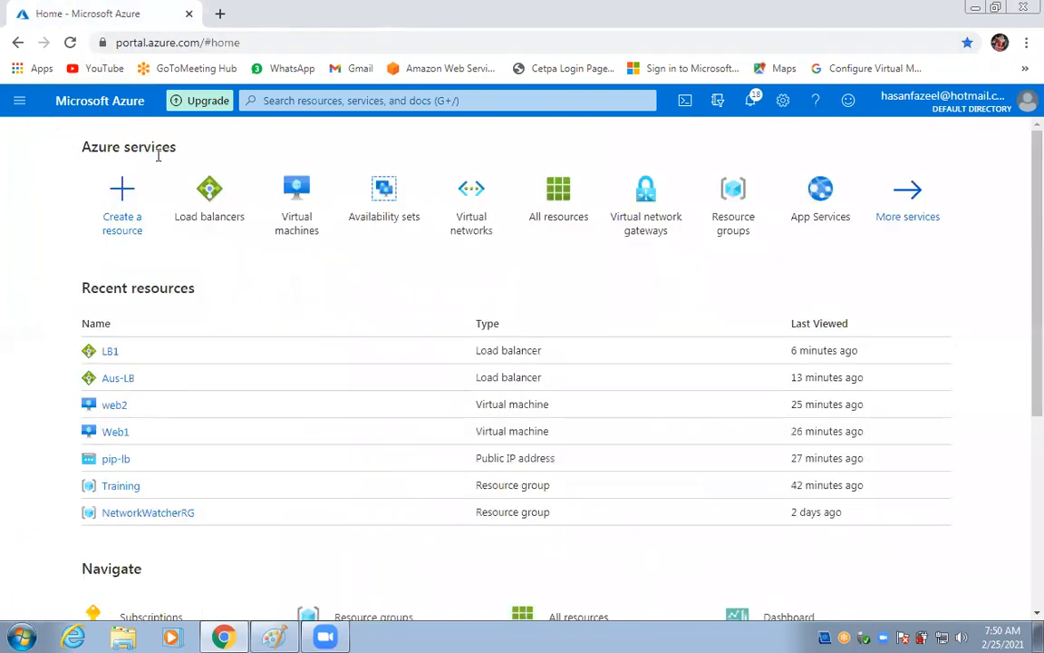
click(300, 195)
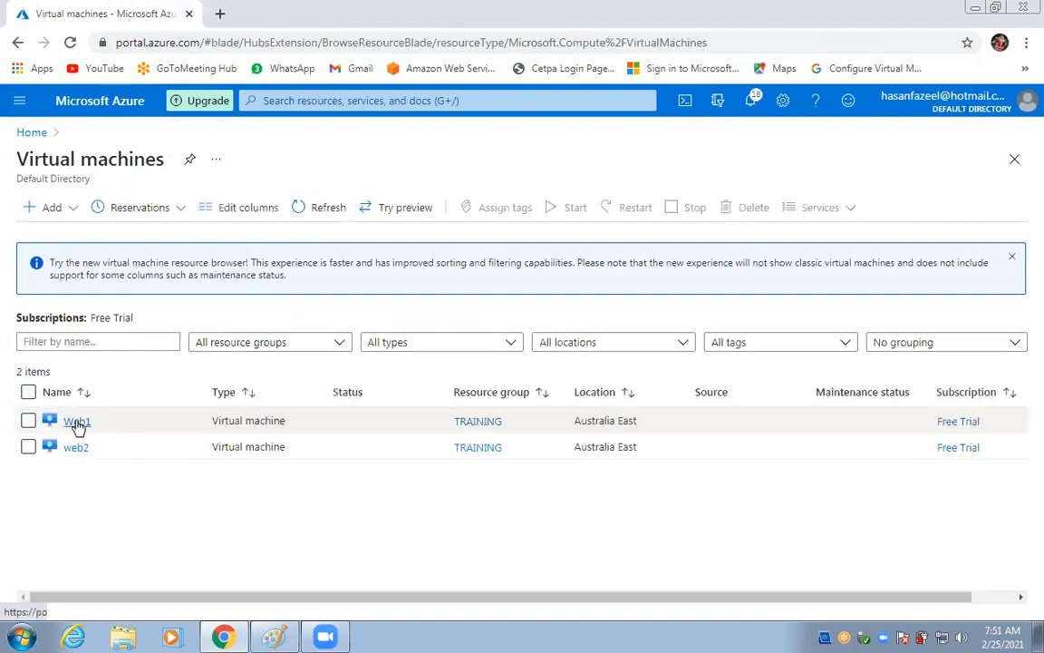
click(77, 421)
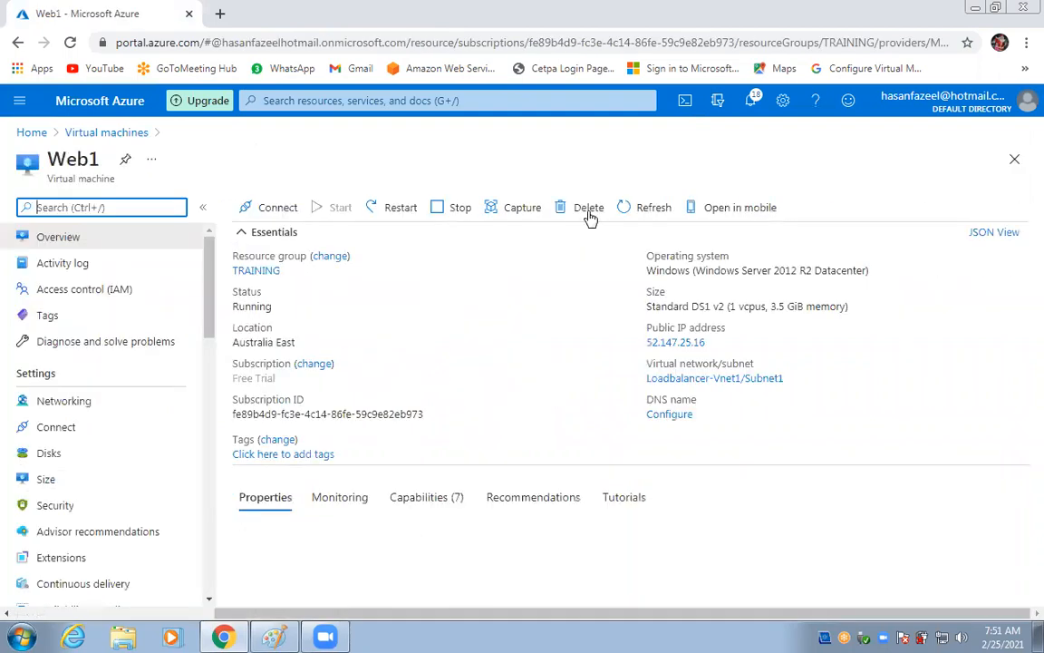
Delete Web1, confirm the deletion, and return to the Home page.
click(589, 214)
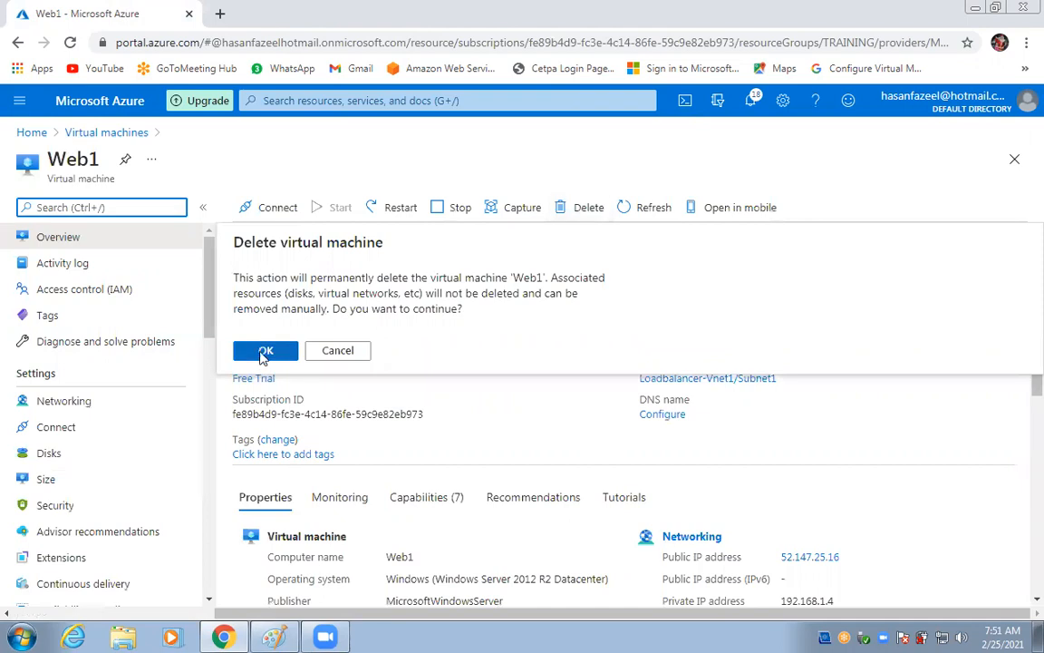
click(262, 359)
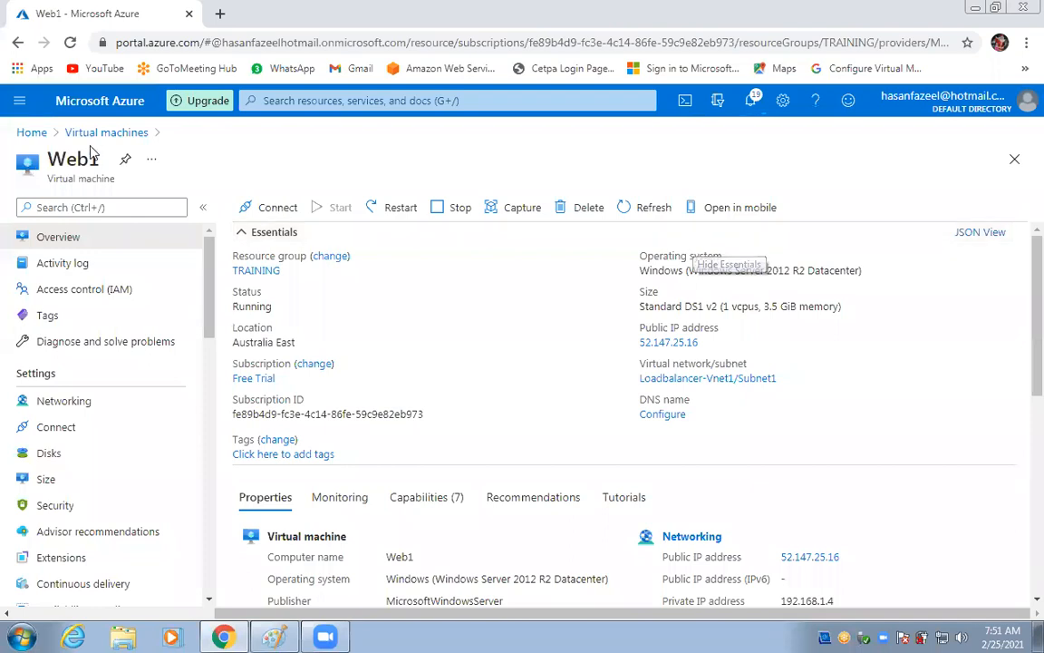
click(18, 132)
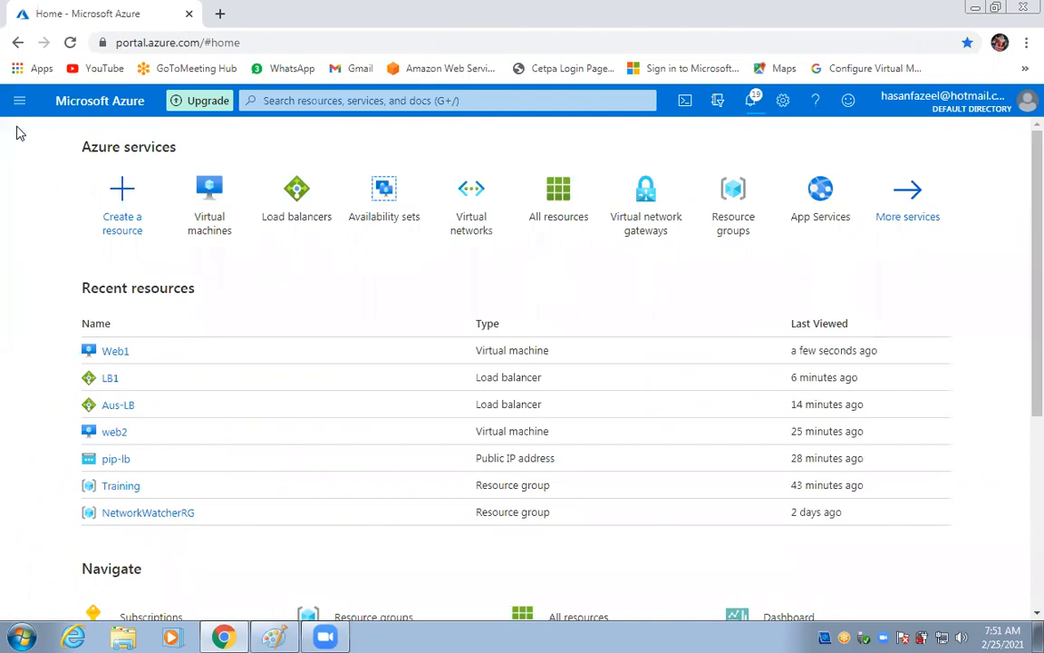
Load 52.147.25.16 in a new tab, closing the stray search-results tab first.
click(222, 15)
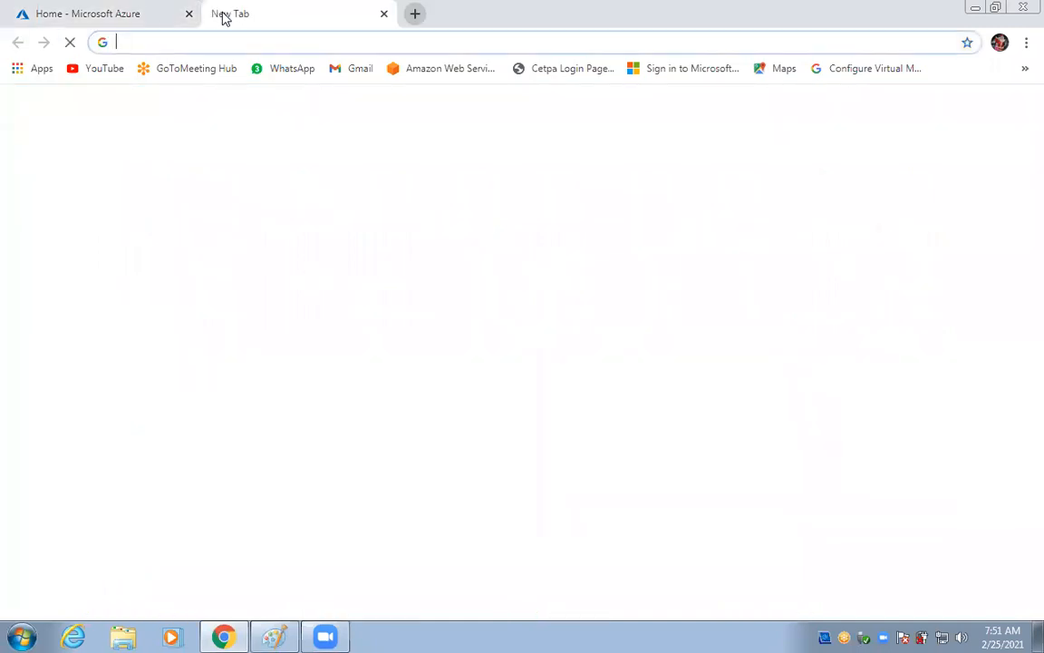
text(52.147.25.16 (lb1-pip))
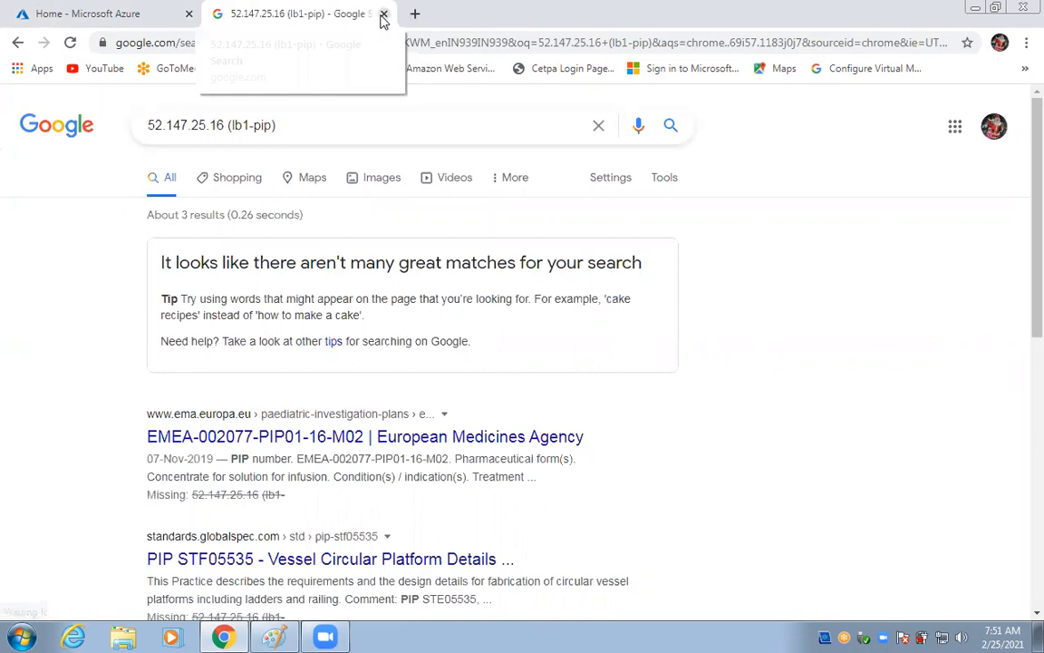
click(383, 17)
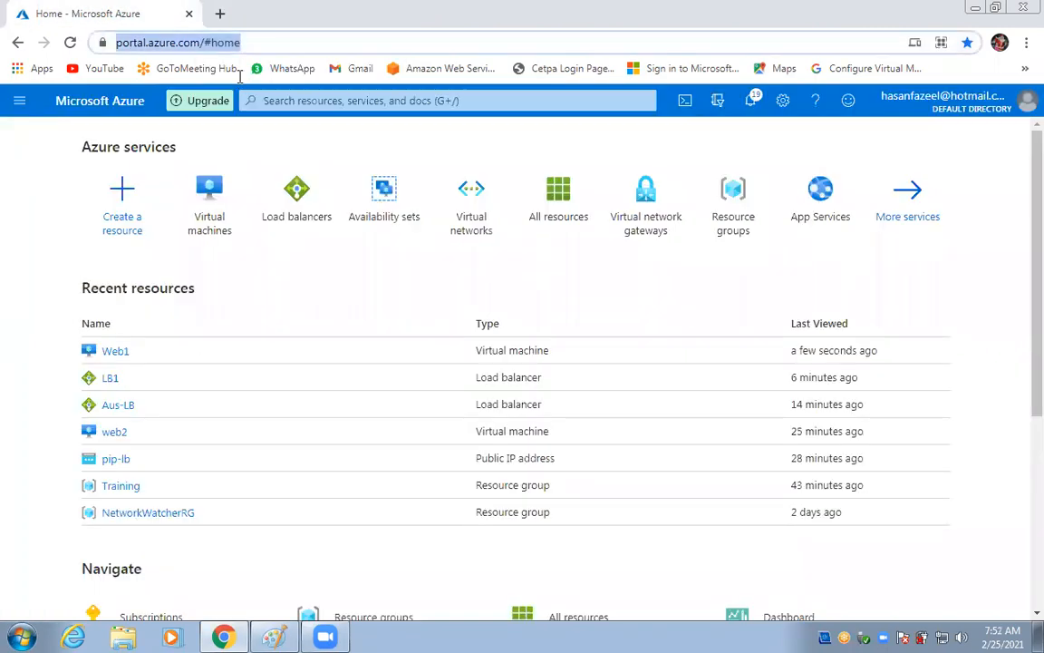
click(220, 15)
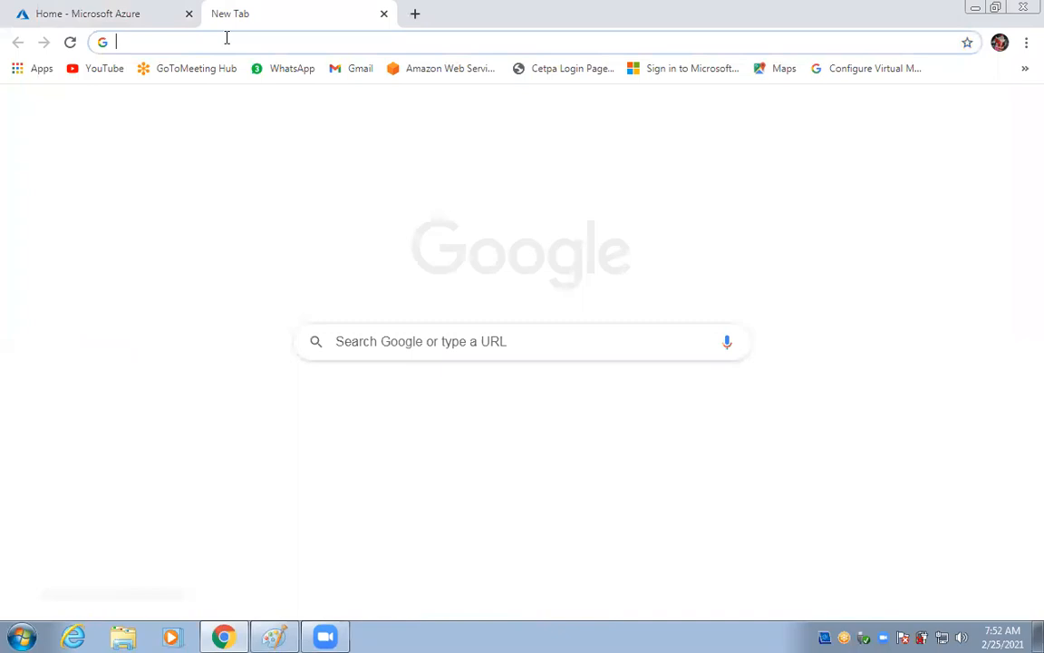
text(52.147.25.16 (lb1-pip))
key(BackSpace)
key(BackSpace)
key(BackSpace)
key(BackSpace)
key(BackSpace)
key(BackSpace)
key(BackSpace)
key(BackSpace)
key(BackSpace)
key(BackSpace)
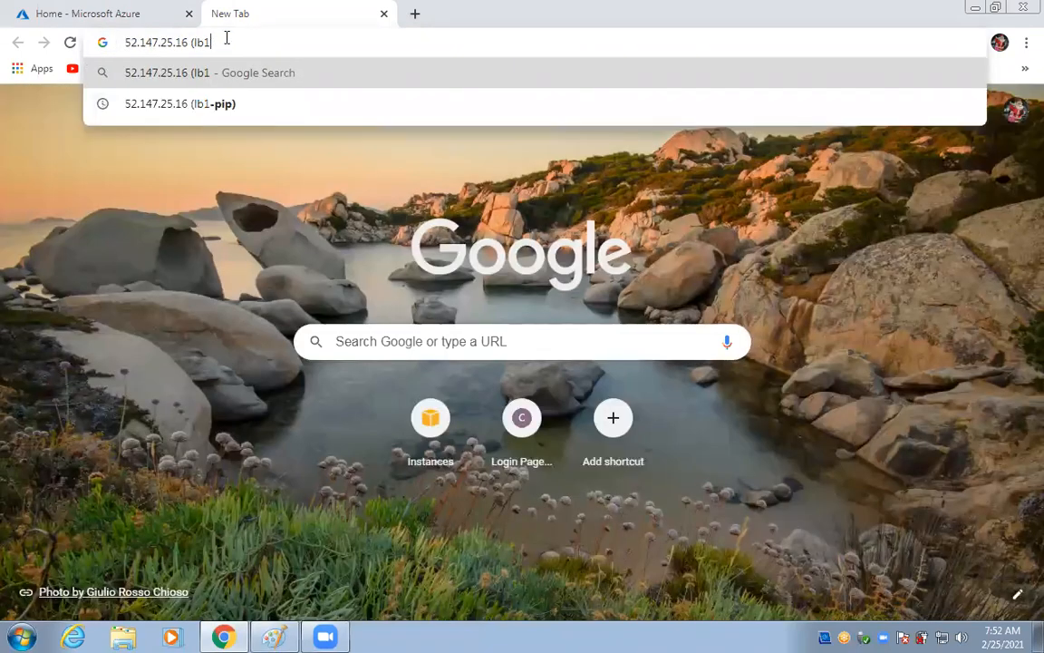
key(Return)
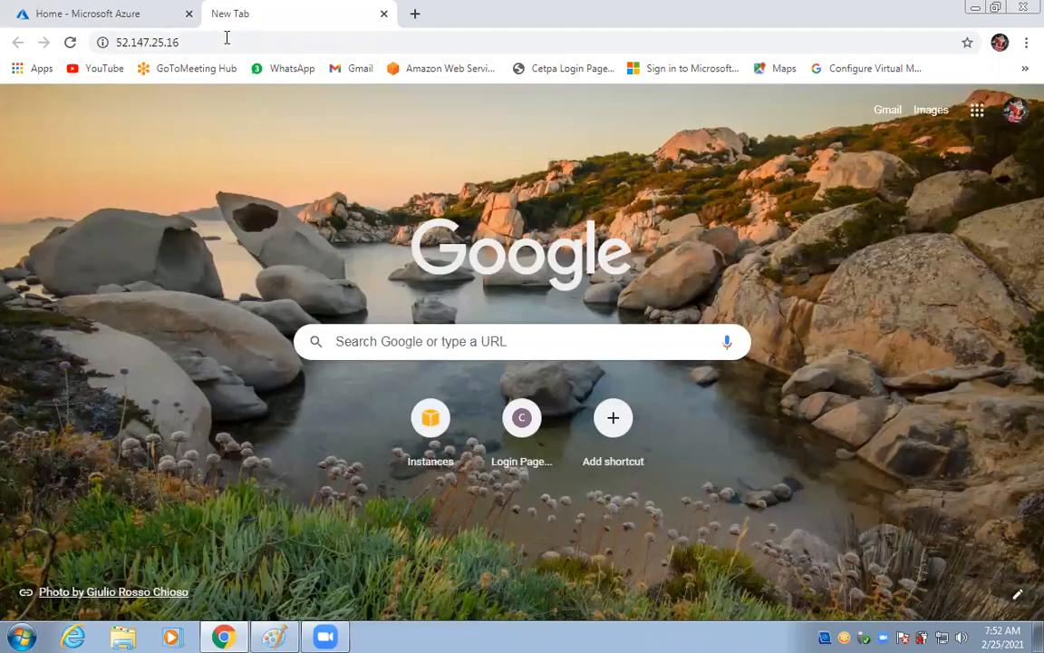
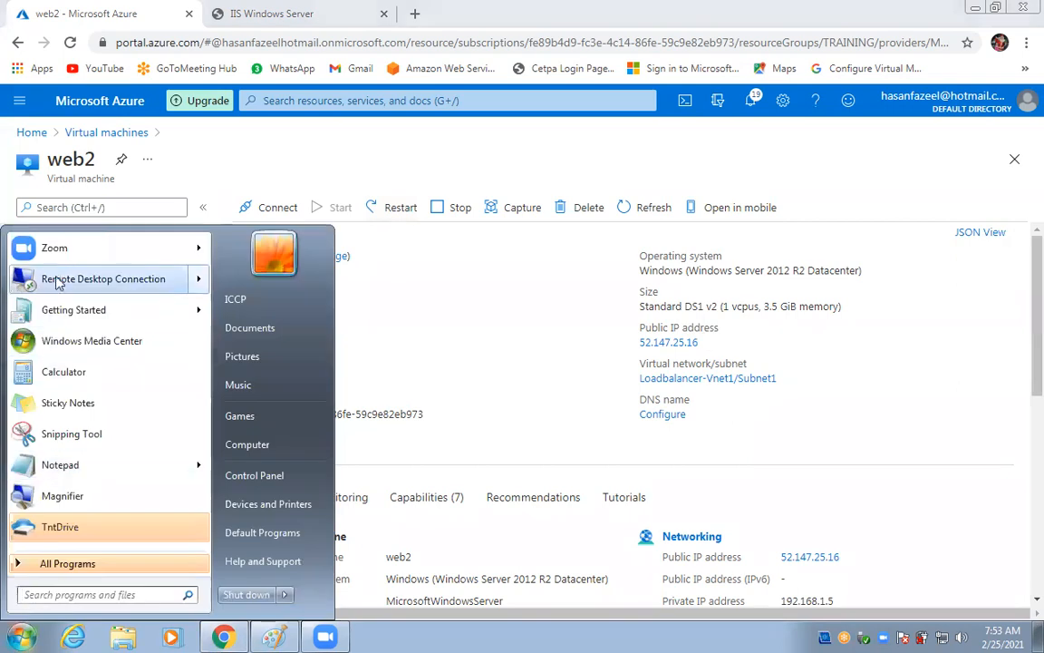
Try a Remote Desktop connection to 52.147.25.16, dismiss the failure error, and return to Azure Home.
click(56, 253)
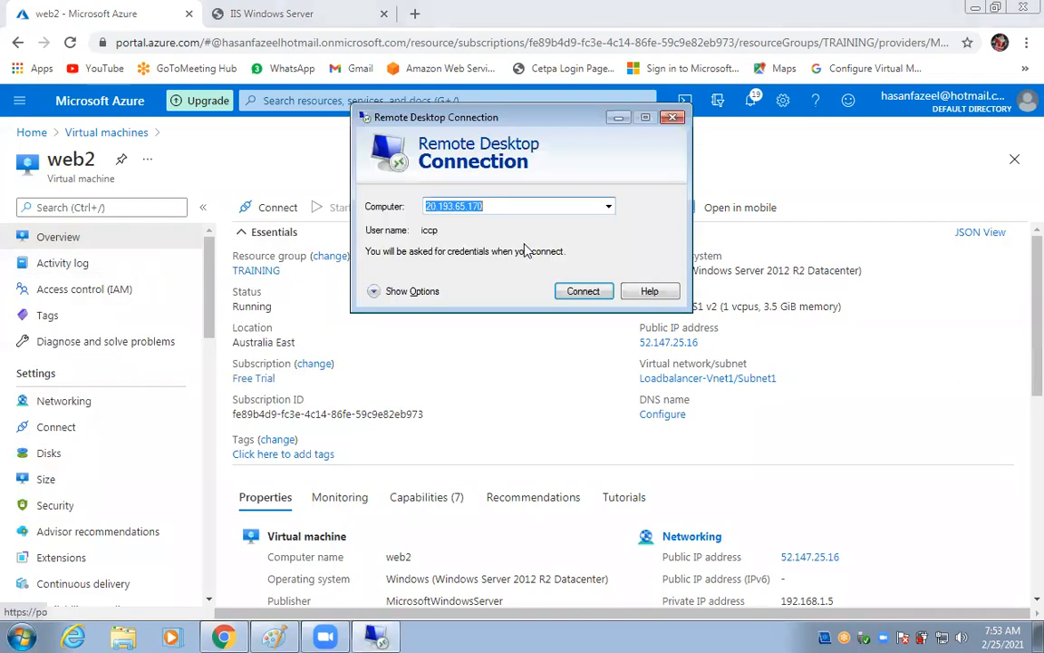
text(52.147.25.16)
click(600, 293)
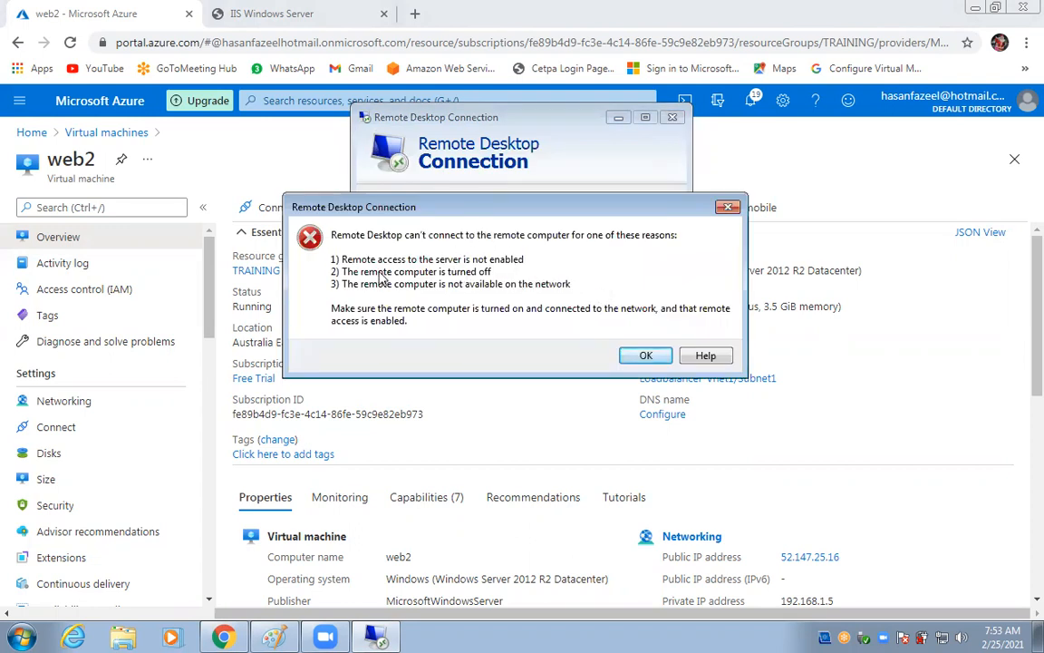
click(727, 209)
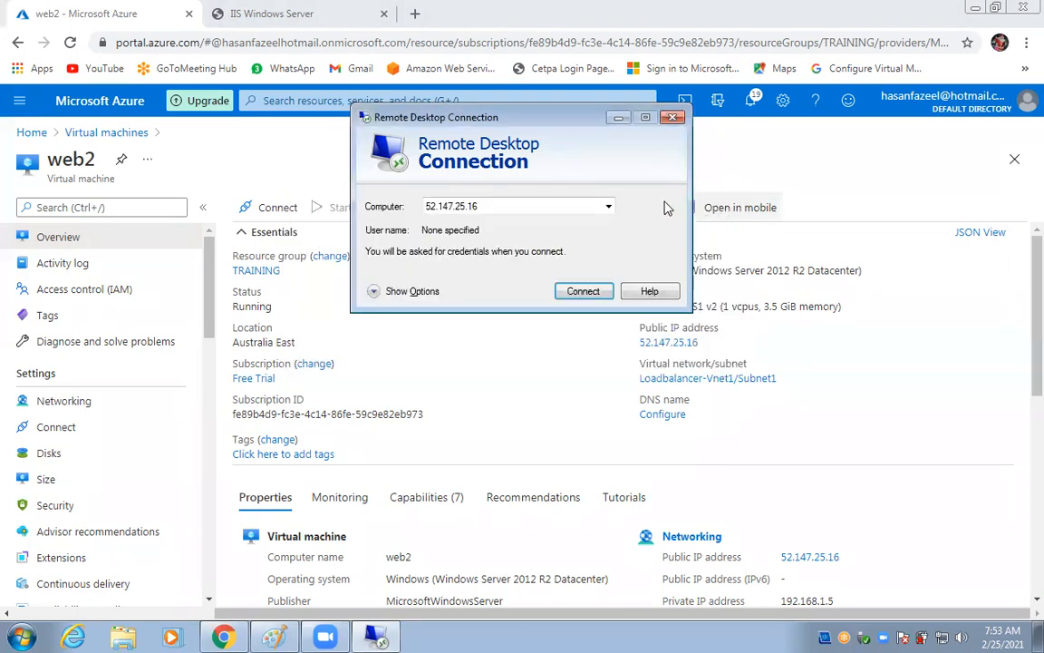
click(35, 133)
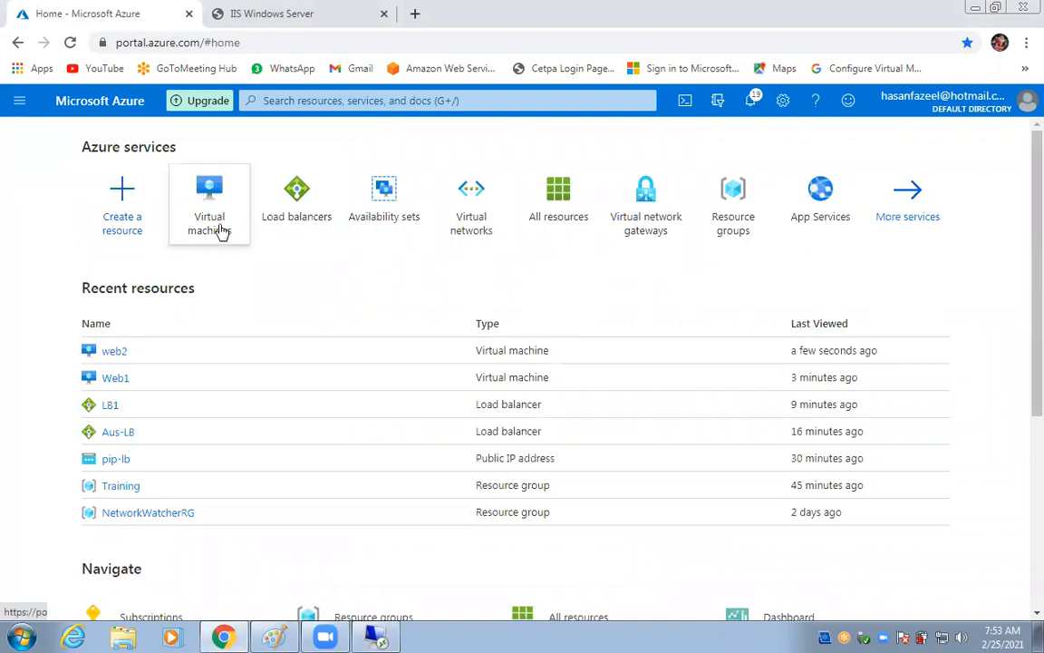
Open web2 from Virtual machines and select its public IP 52.147.25.16.
click(210, 227)
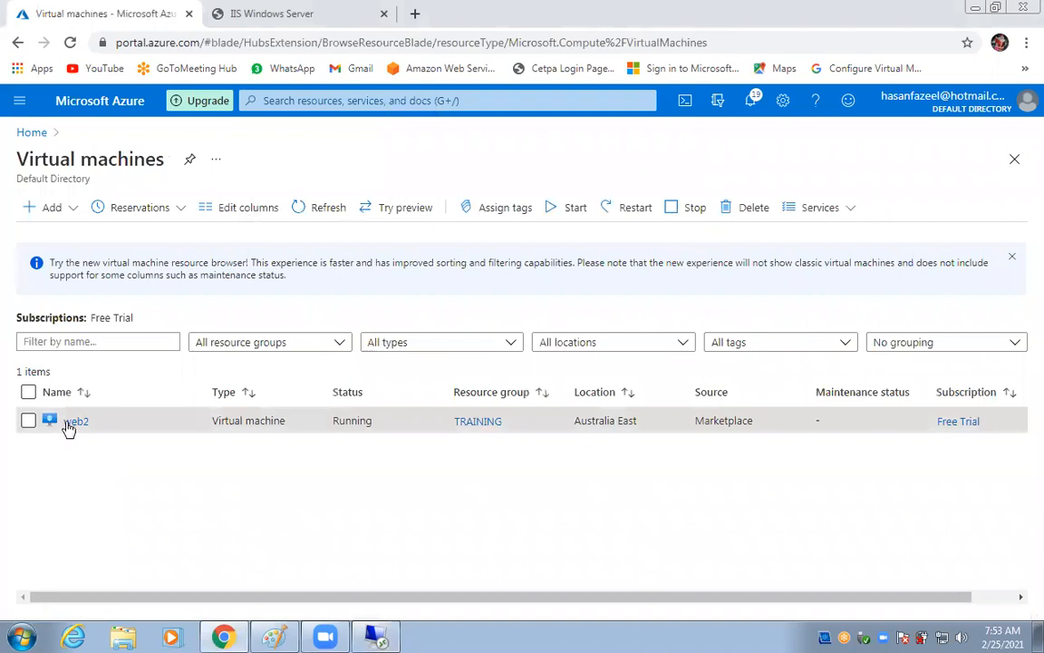
click(73, 423)
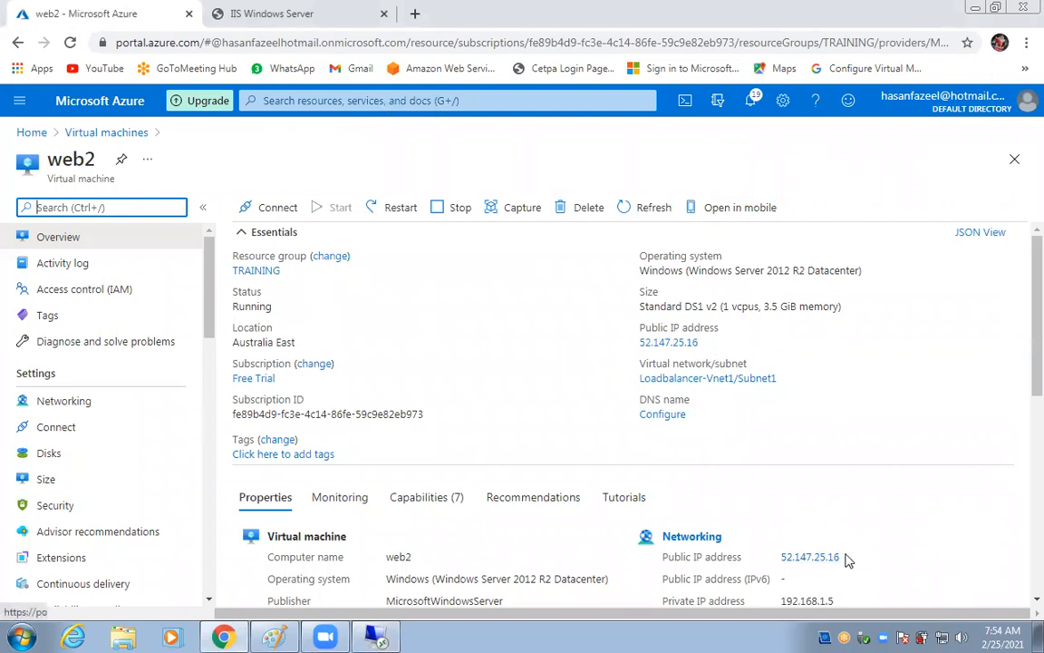
drag(779, 557, 864, 563)
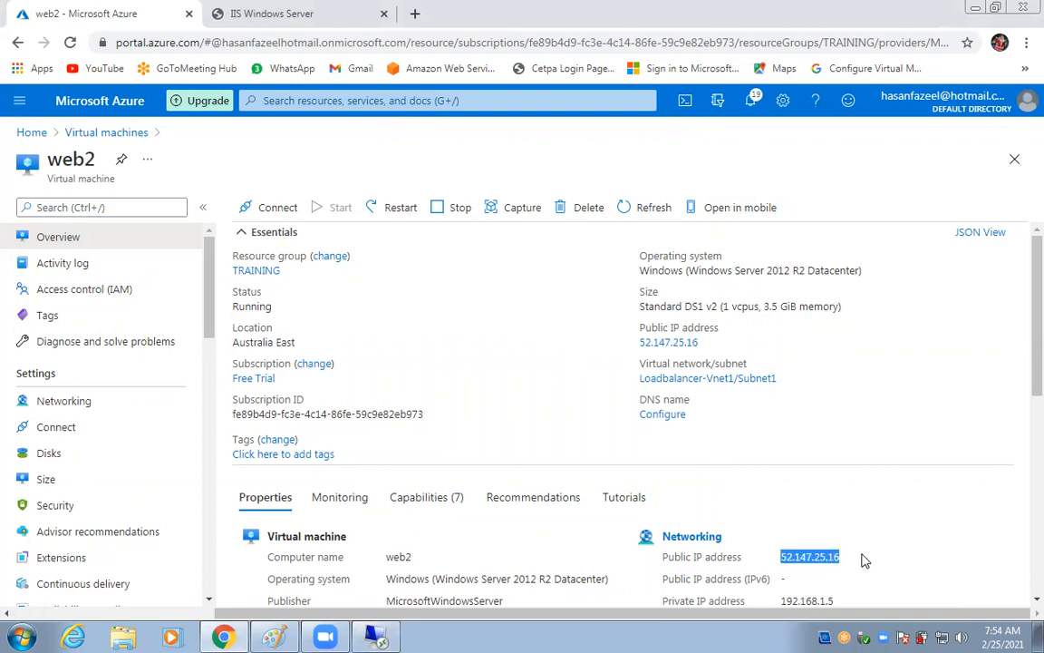
Reopen Remote Desktop Connection, clear the old computer address, then close the window.
click(22, 637)
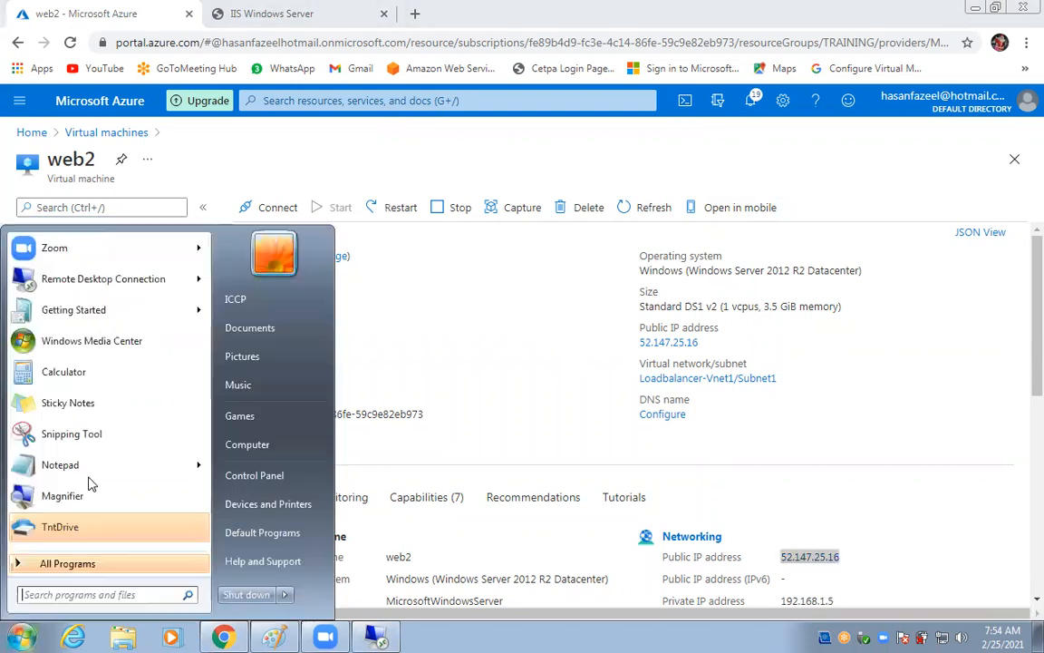
click(81, 274)
key(BackSpace)
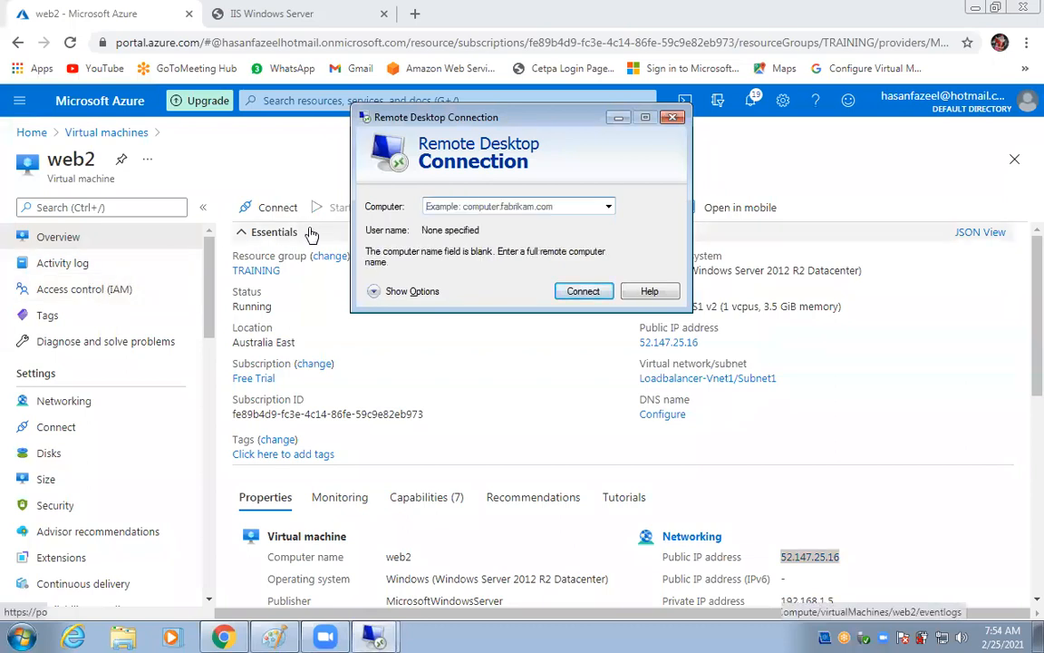
click(429, 207)
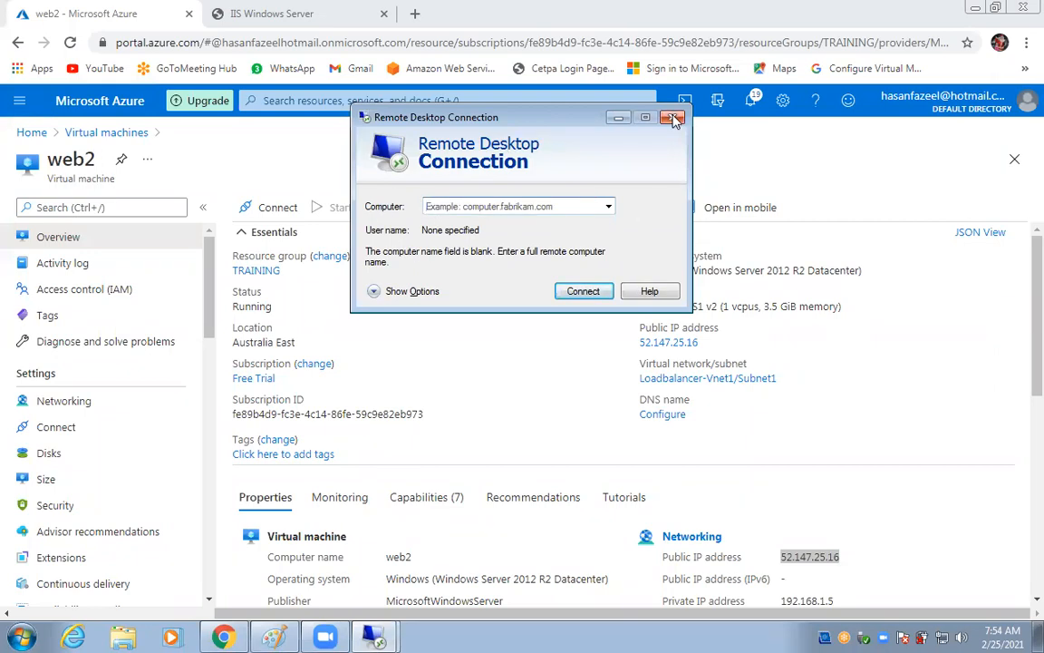
click(618, 118)
Download web2's RDP connection file from the Connect options and open it.
click(277, 213)
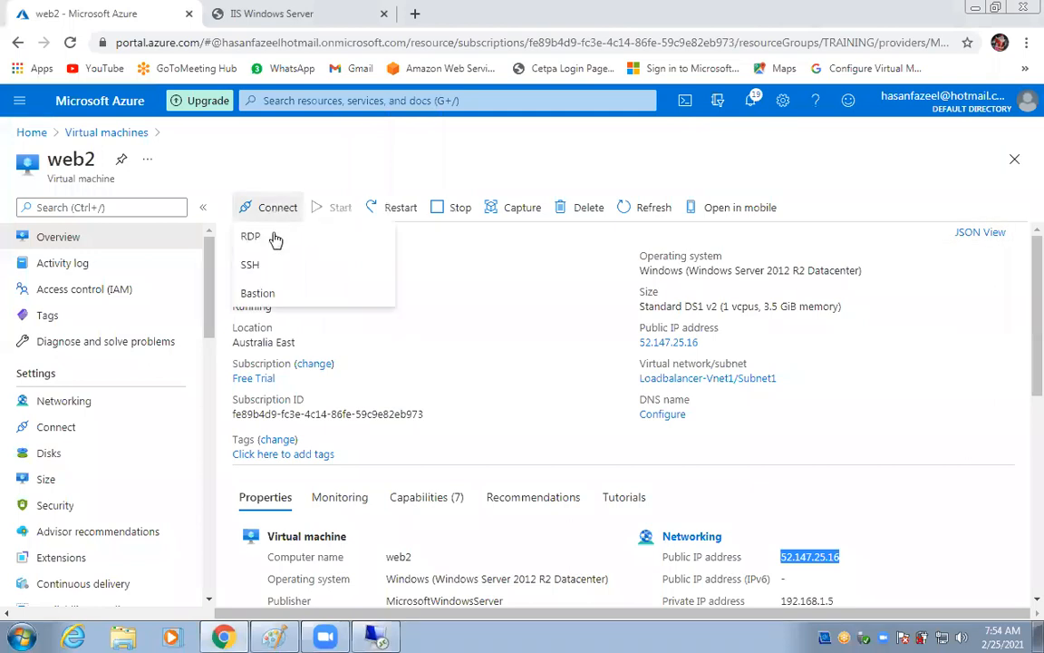
click(260, 239)
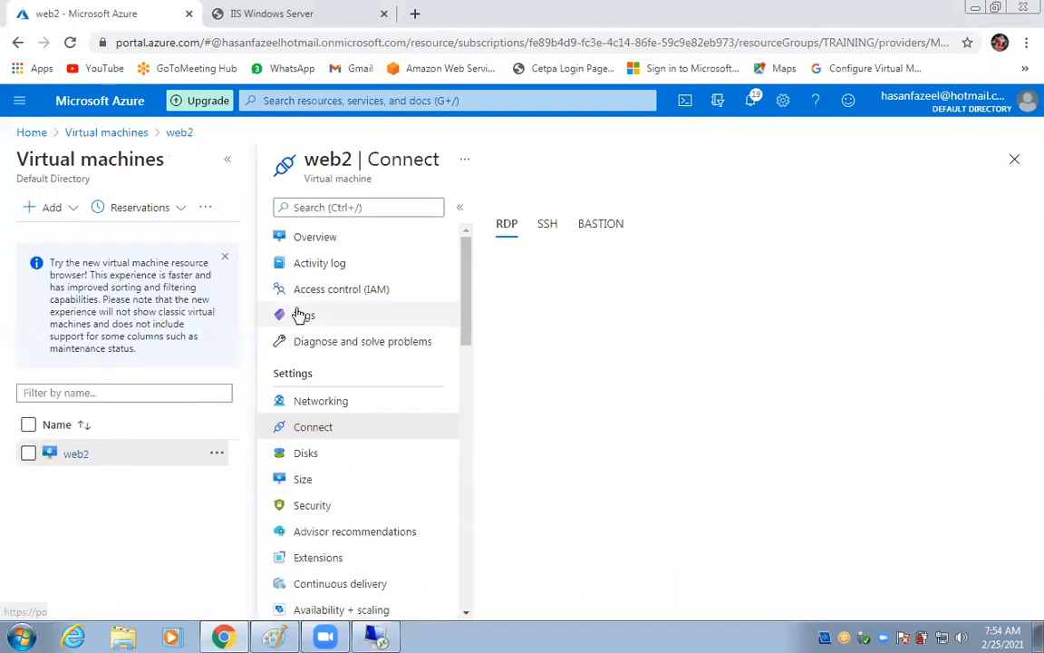
click(562, 457)
click(77, 590)
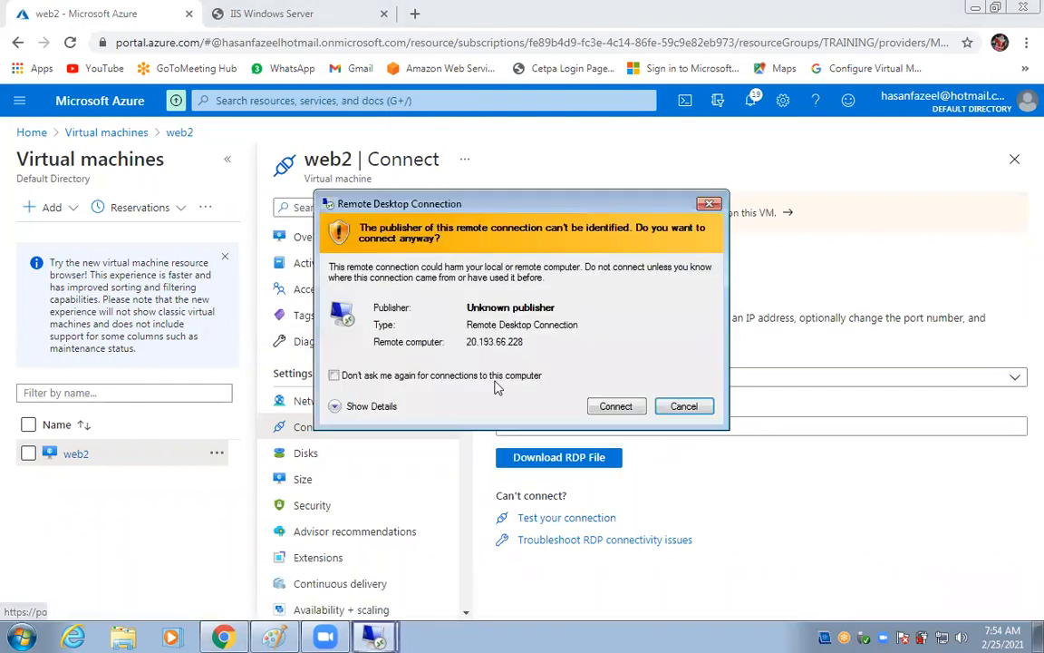
Connect to 20.193.66.228, sign in with the account password, and accept the certificate warning.
click(614, 407)
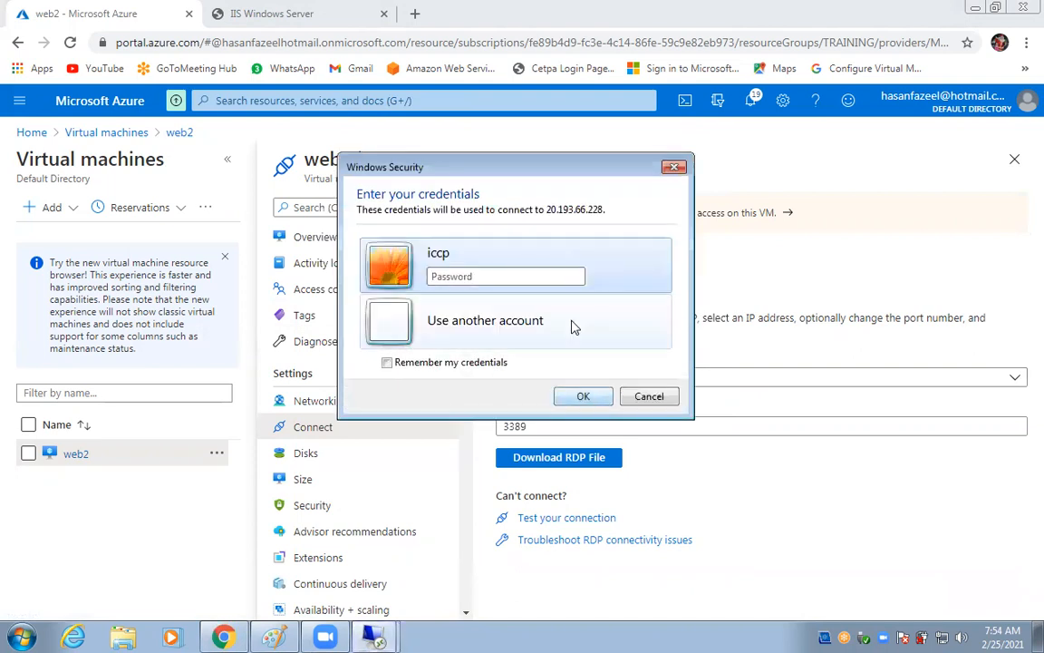
text(•••••••••••)
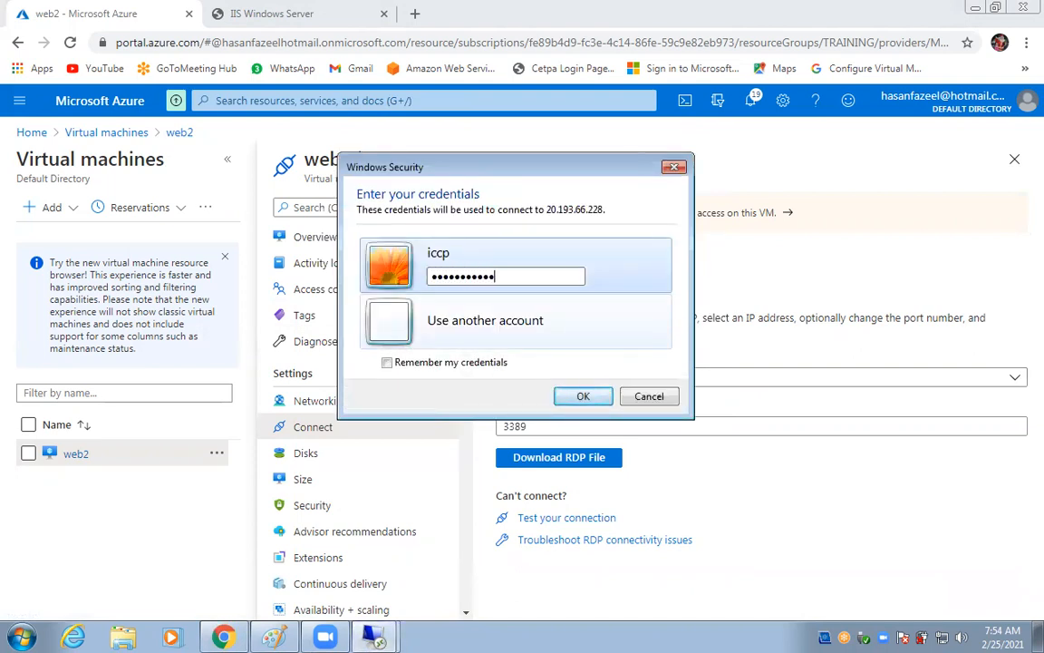
key(Return)
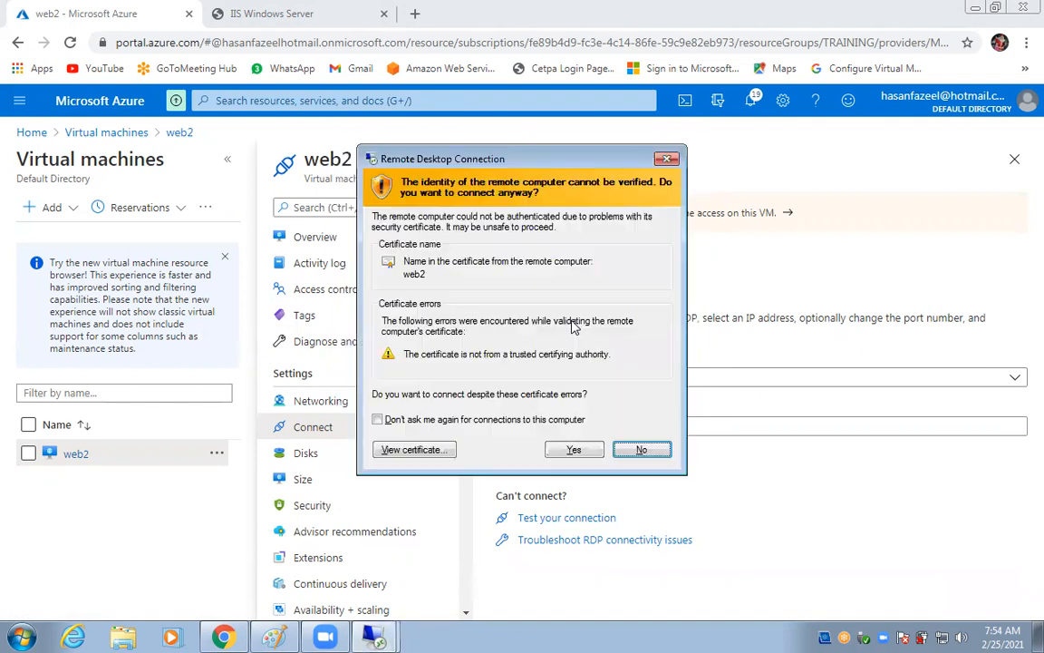
click(574, 450)
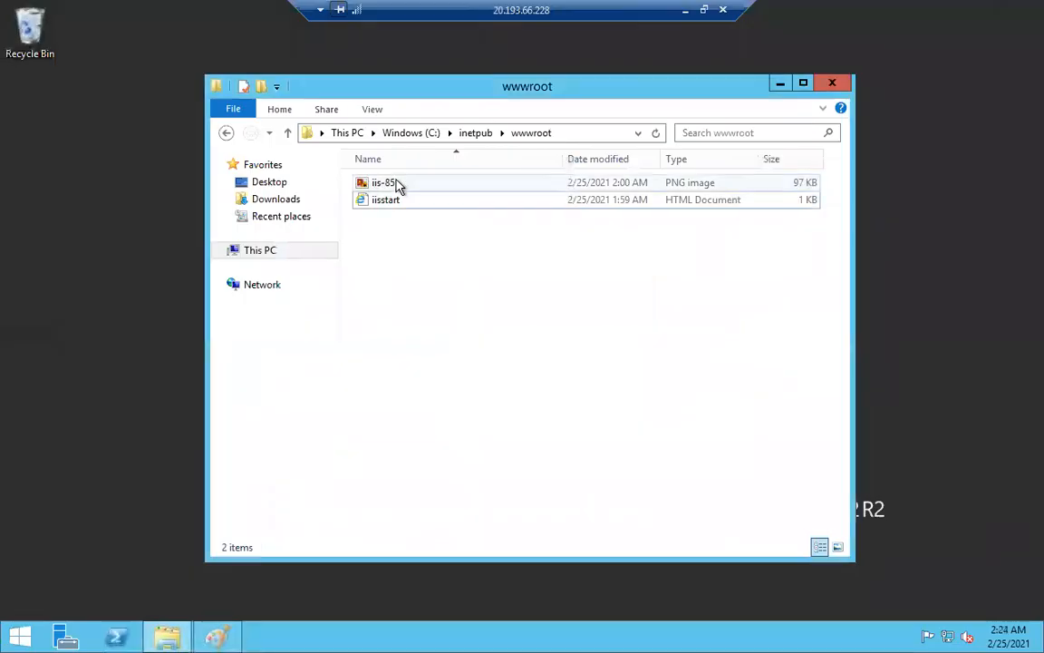
Open the iis-85 start image for editing in Paint.
right_click(398, 182)
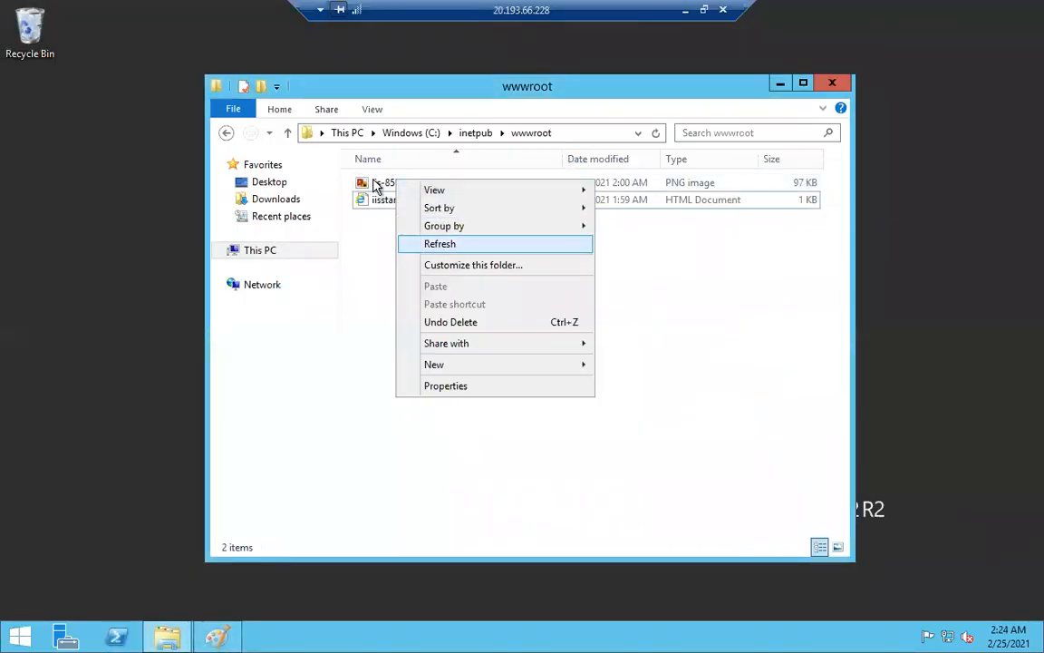
right_click(378, 184)
click(424, 195)
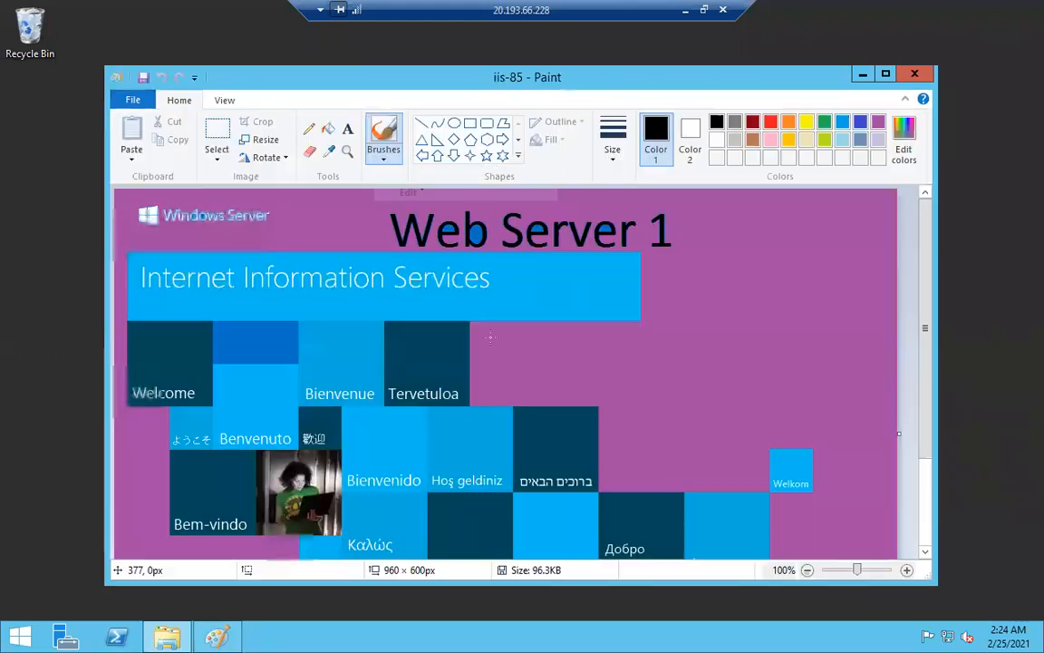
Fill iis-85's purple background with green, then disconnect the remote session.
click(825, 123)
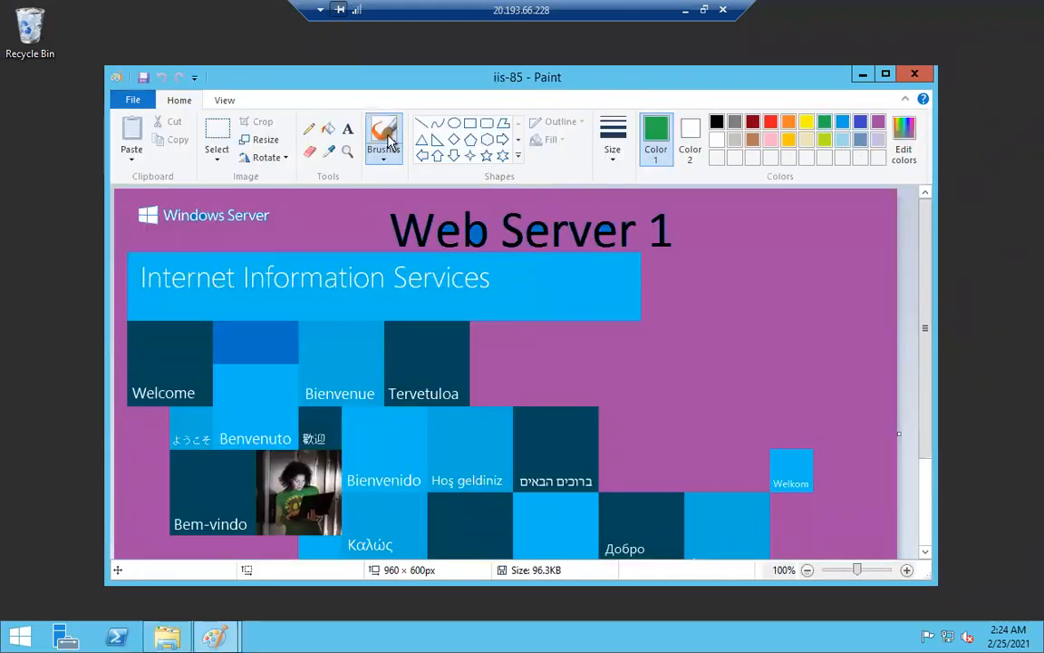
click(328, 128)
click(351, 220)
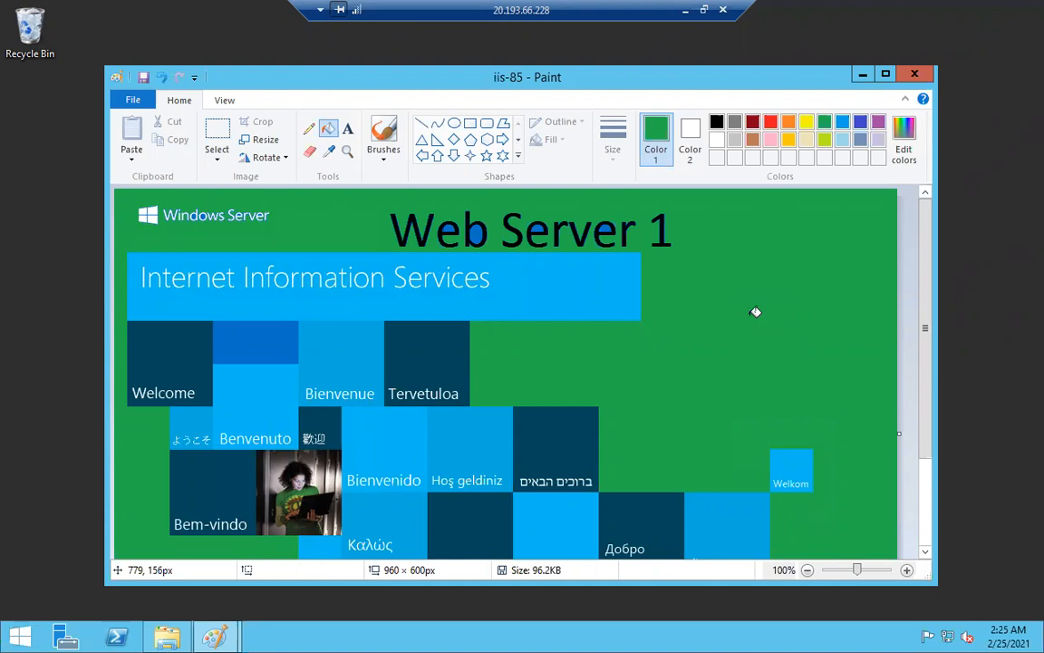
click(724, 10)
click(576, 354)
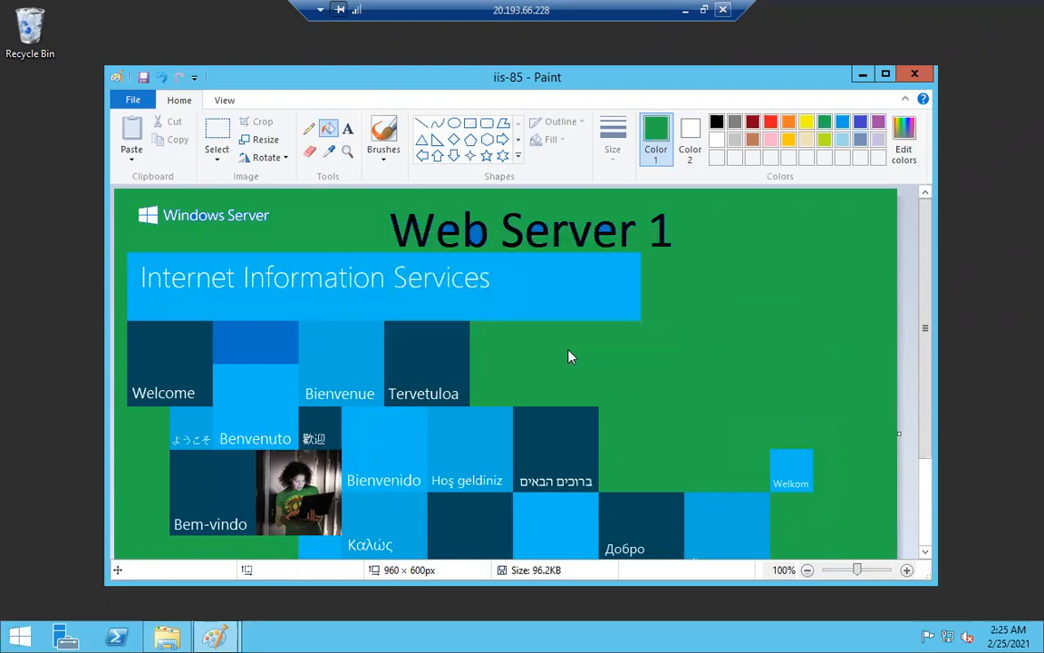